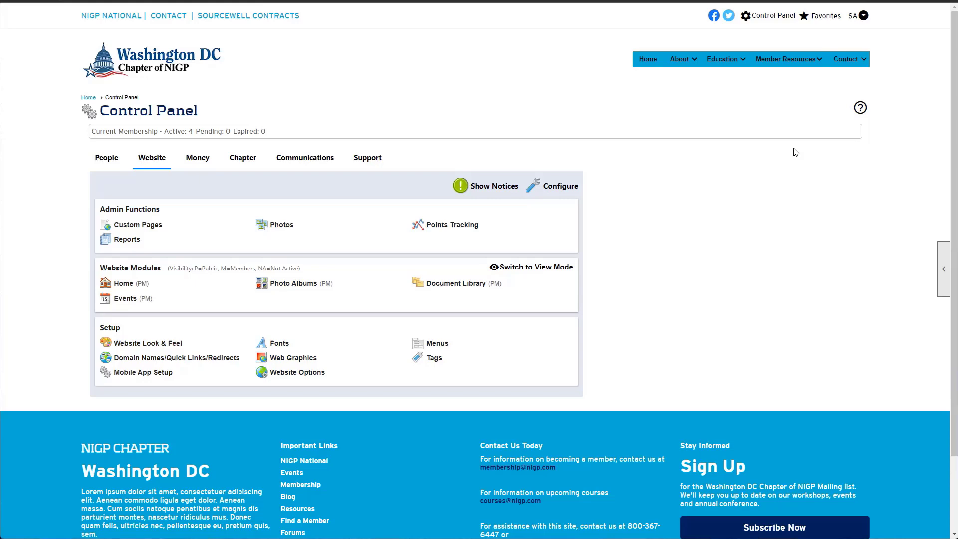
Switch the Control Panel to the People tab, which shows 4 active memberships
left_click(107, 159)
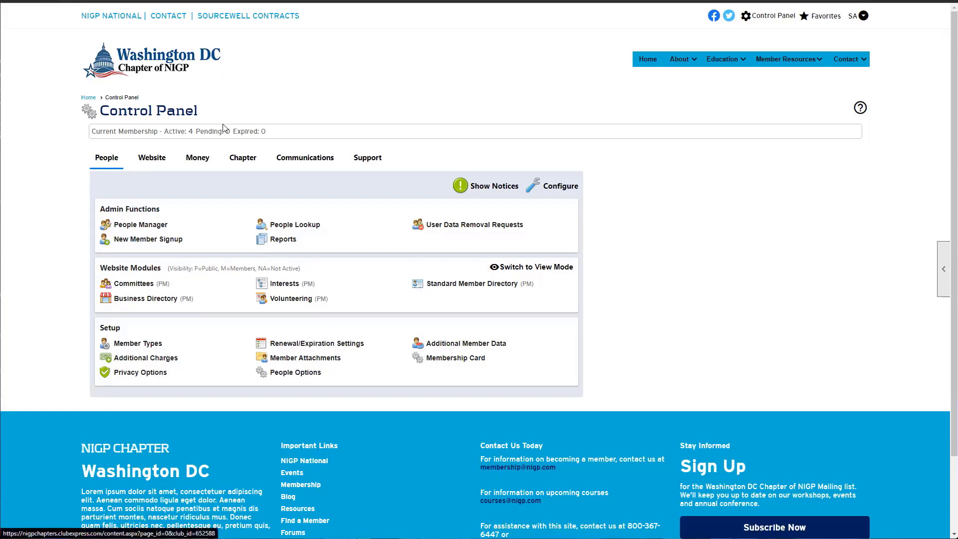
Return to the Washington DC Chapter home page and peek at the SA account dropdown
left_click(208, 65)
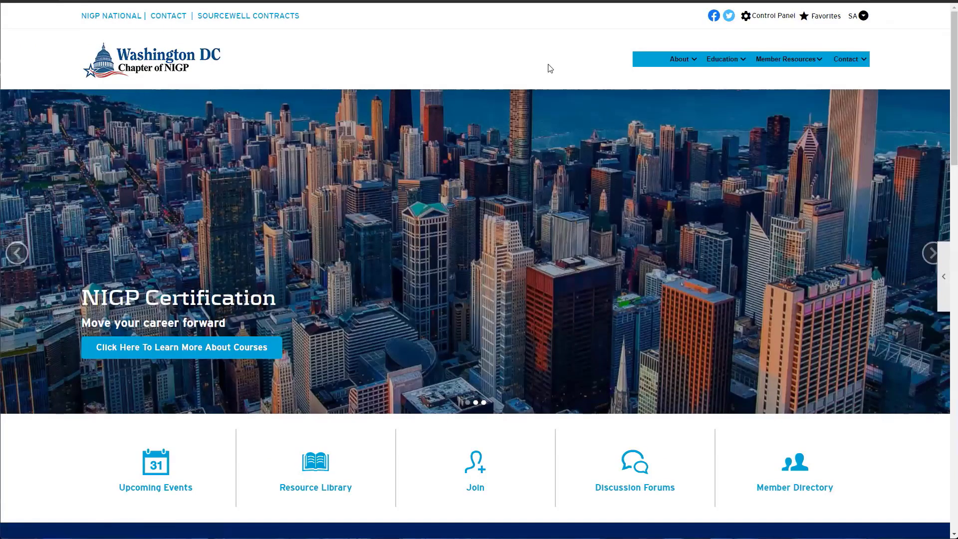
left_click(865, 16)
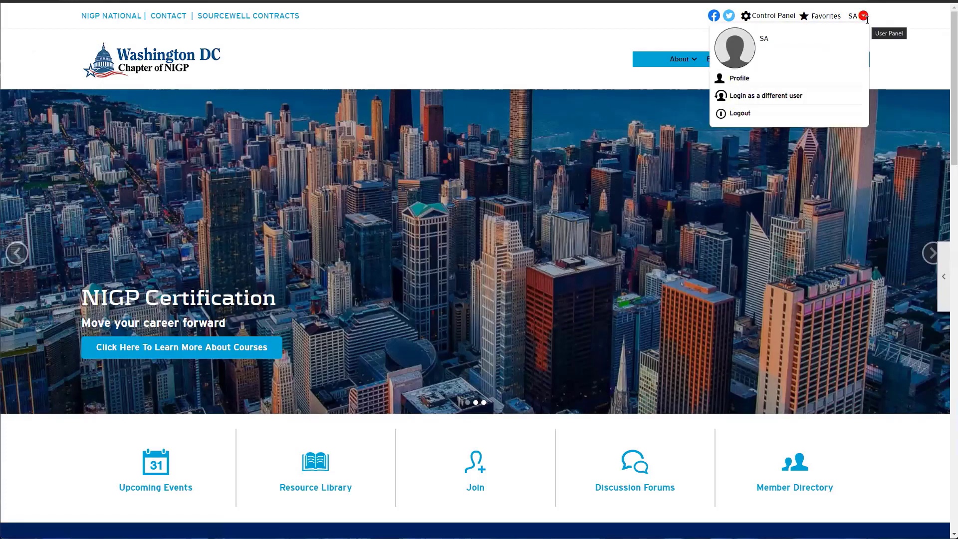
left_click(865, 18)
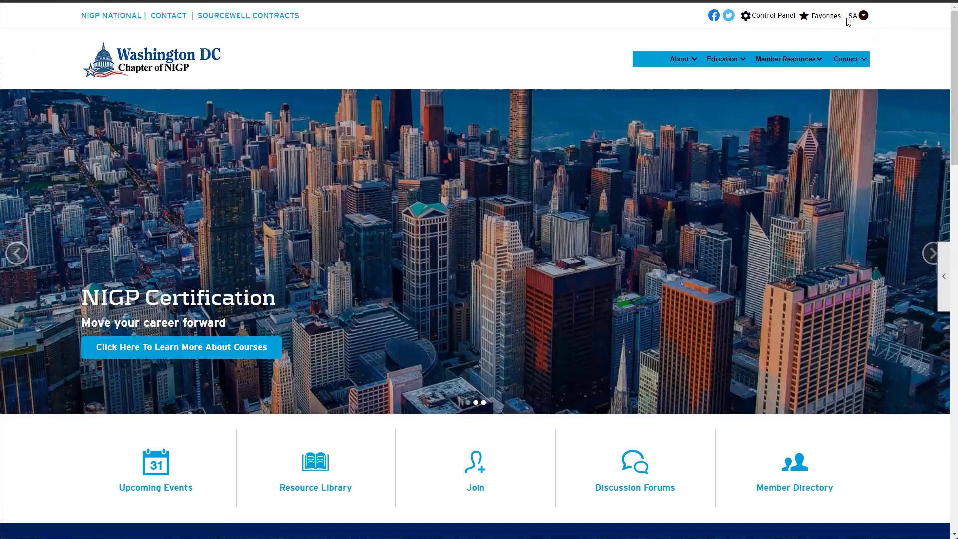
mouse_move(853, 16)
Go back to the Control Panel and switch to its Chapter tab
left_click(766, 20)
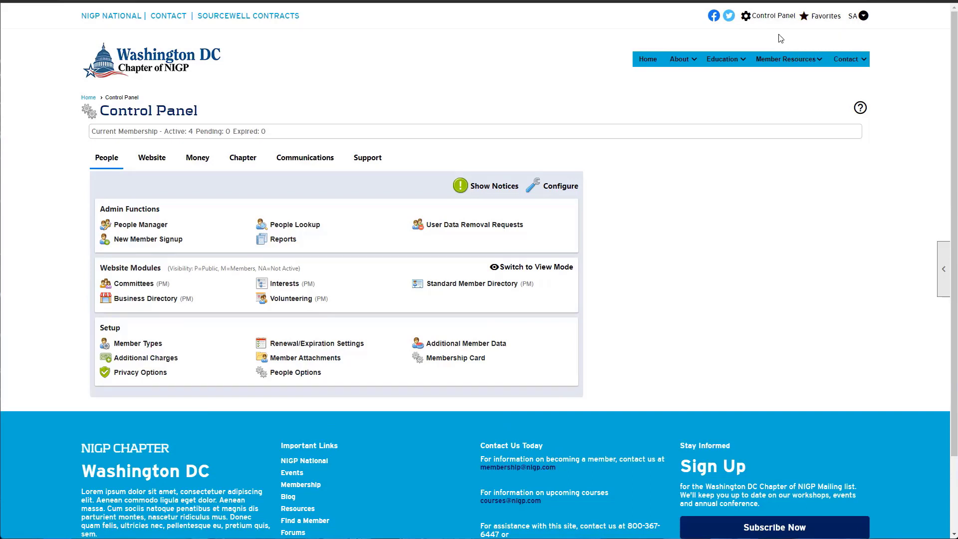
left_click(241, 160)
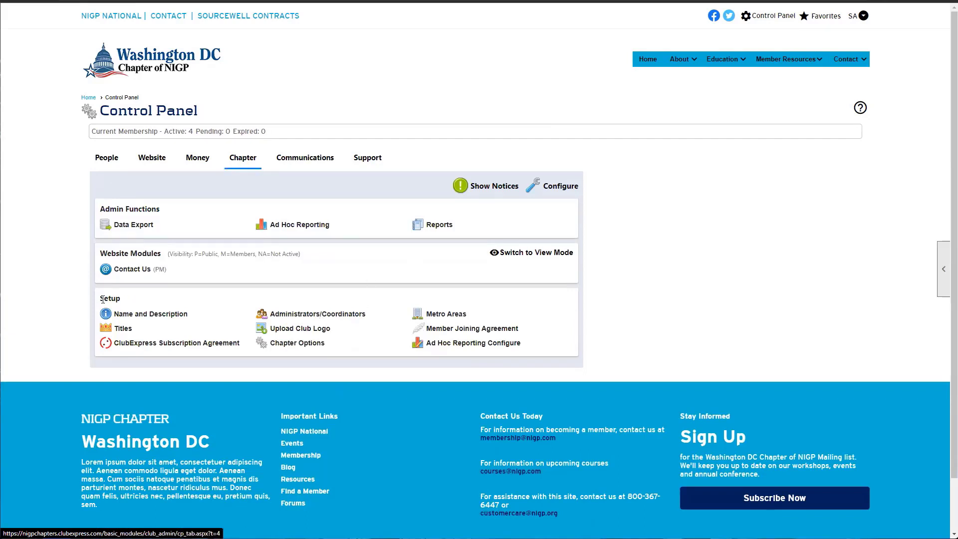
Open Administrators/Coordinators under Chapter setup, emphasizing the Administrators and Coordinators headings
left_click(336, 314)
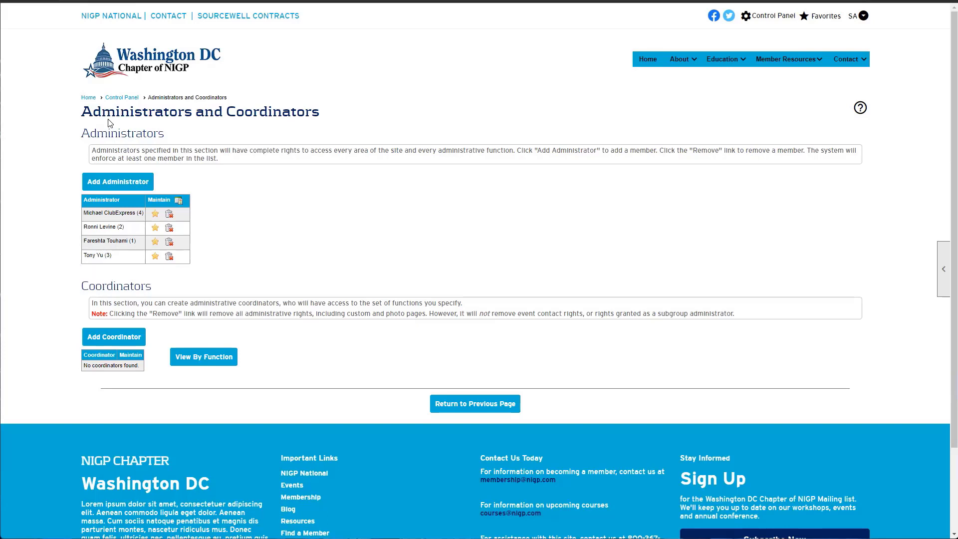
left_click_drag(76, 133, 177, 134)
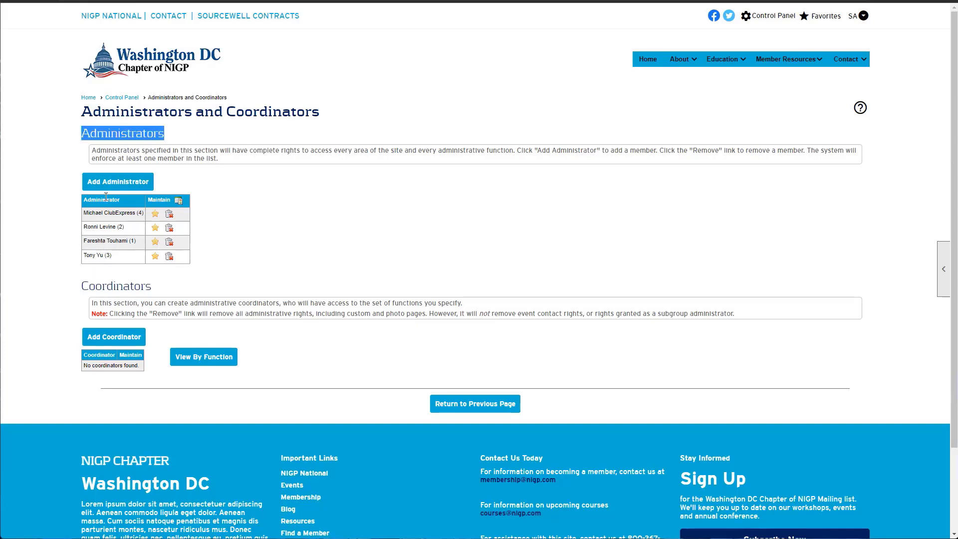
left_click(215, 246)
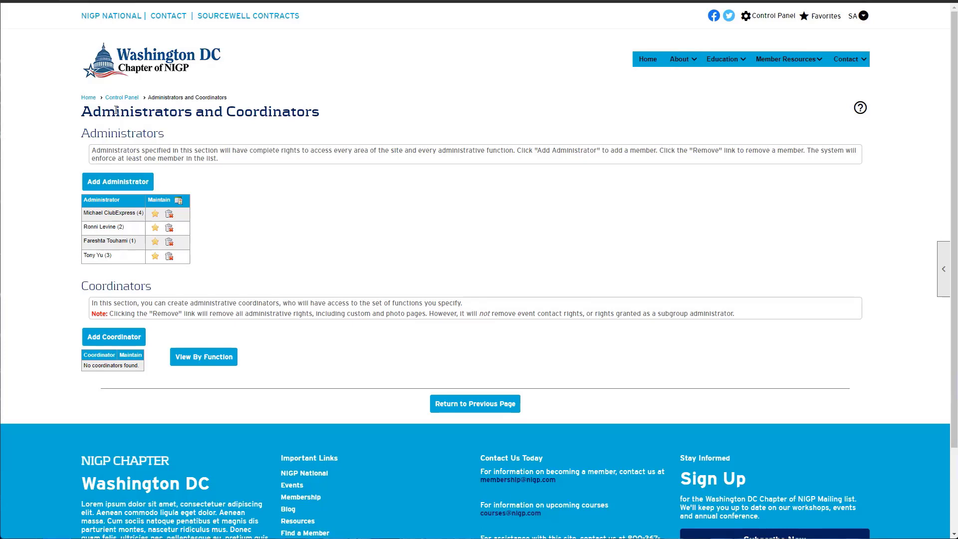
left_click_drag(78, 292, 152, 287)
left_click(152, 288)
left_click_drag(163, 289, 82, 292)
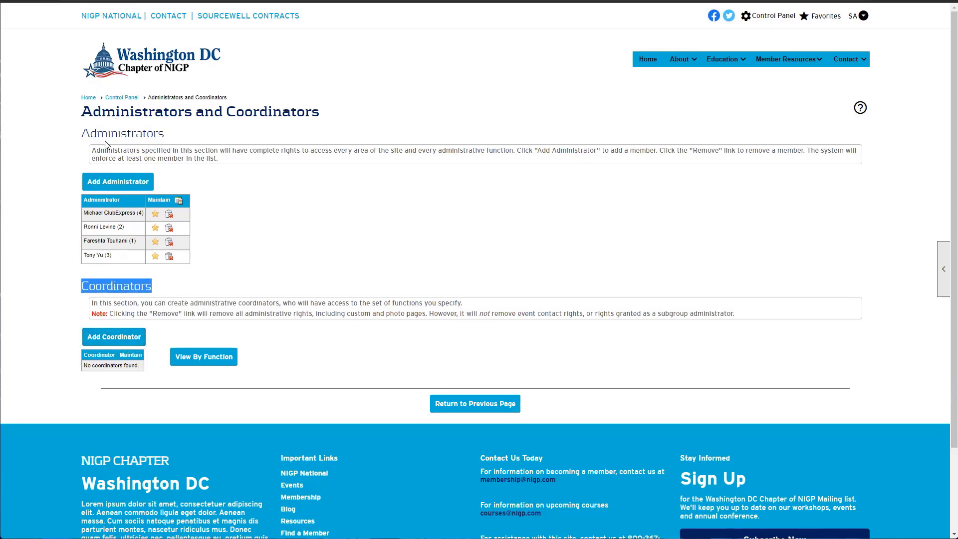
left_click_drag(96, 134, 138, 133)
left_click(138, 133)
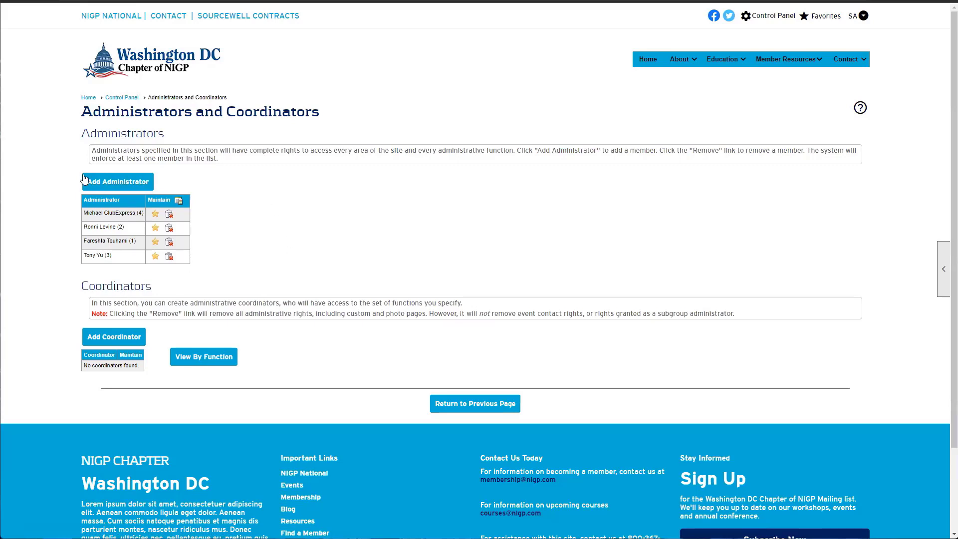
Start adding an administrator and list all members in the Select Member search
left_click(108, 188)
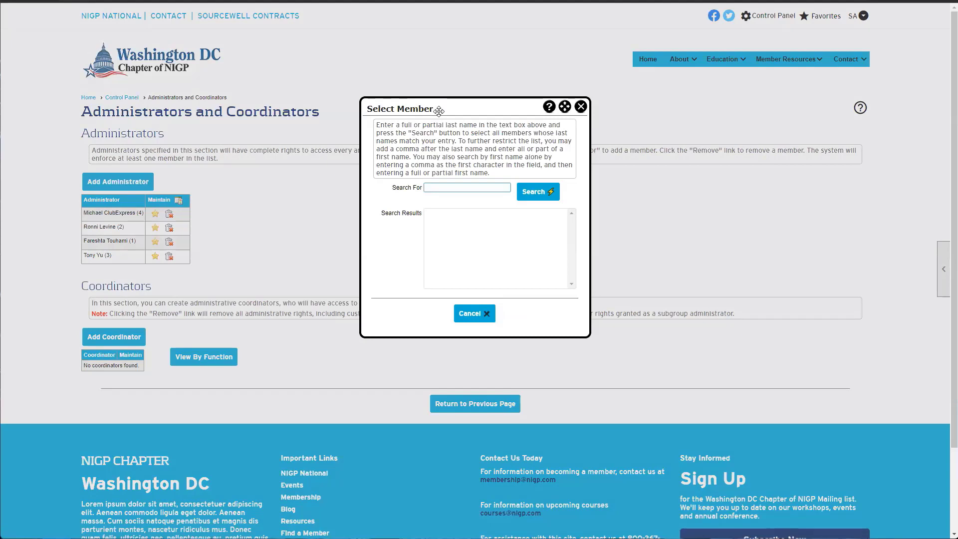
left_click_drag(450, 110, 504, 136)
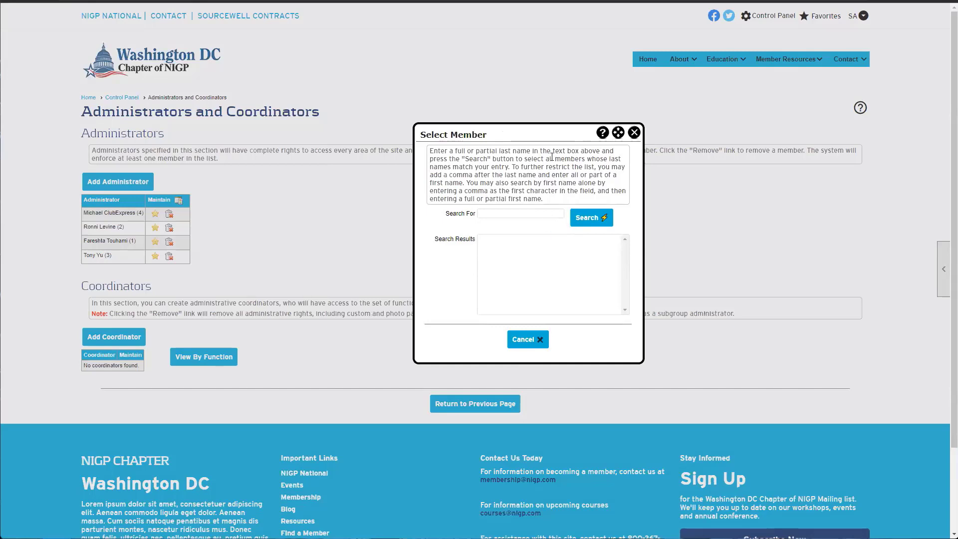
left_click(482, 213)
left_click(571, 218)
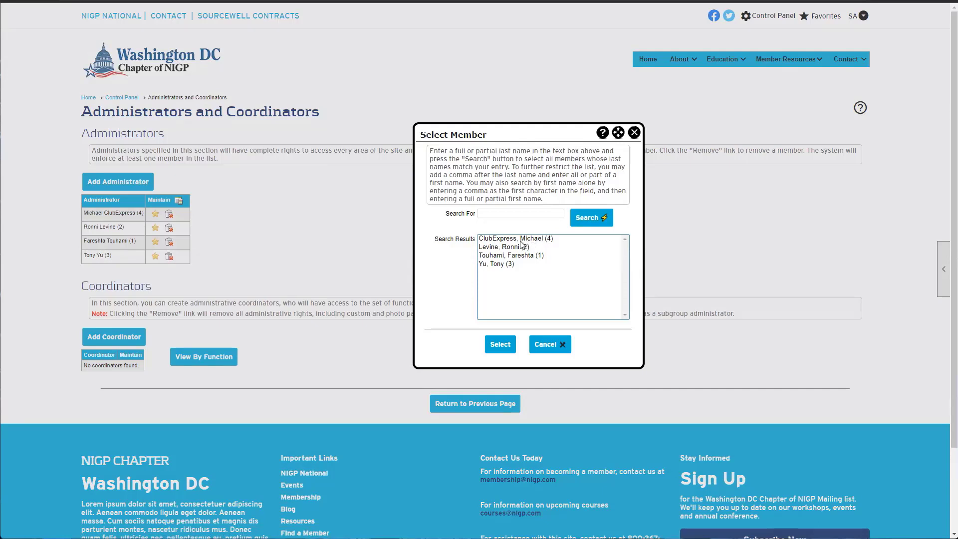
Search members for 'cl', try picking results, cancel the search, then begin adding a coordinator
left_click(511, 213)
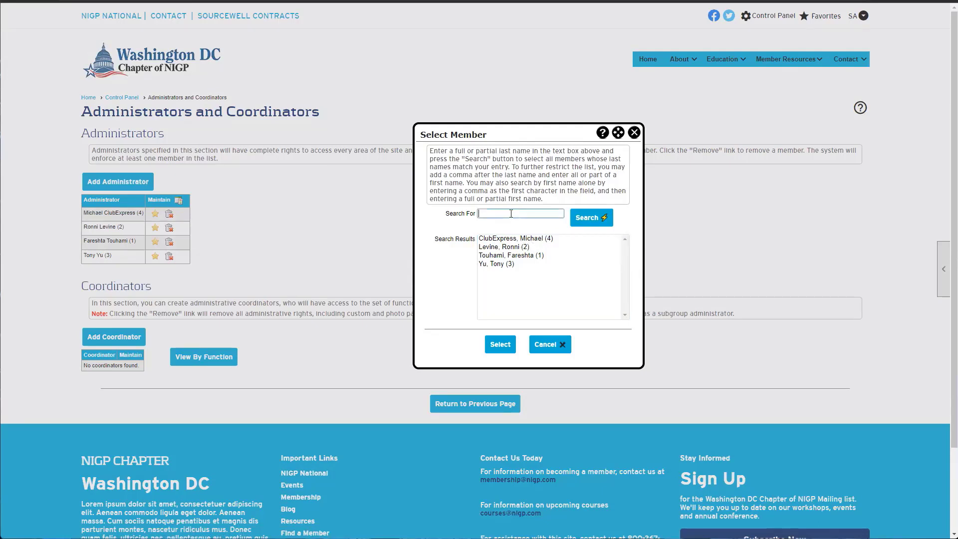
type("cl")
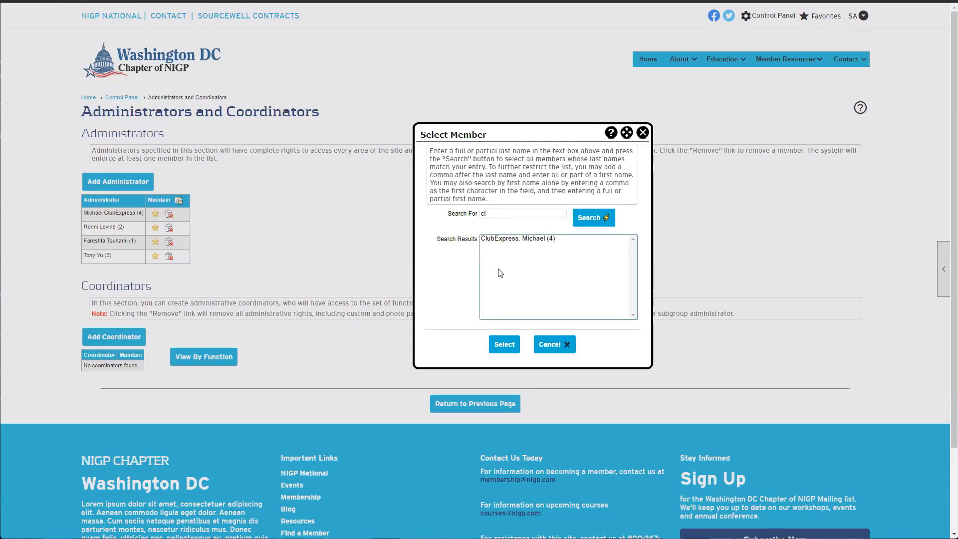
left_click(492, 240)
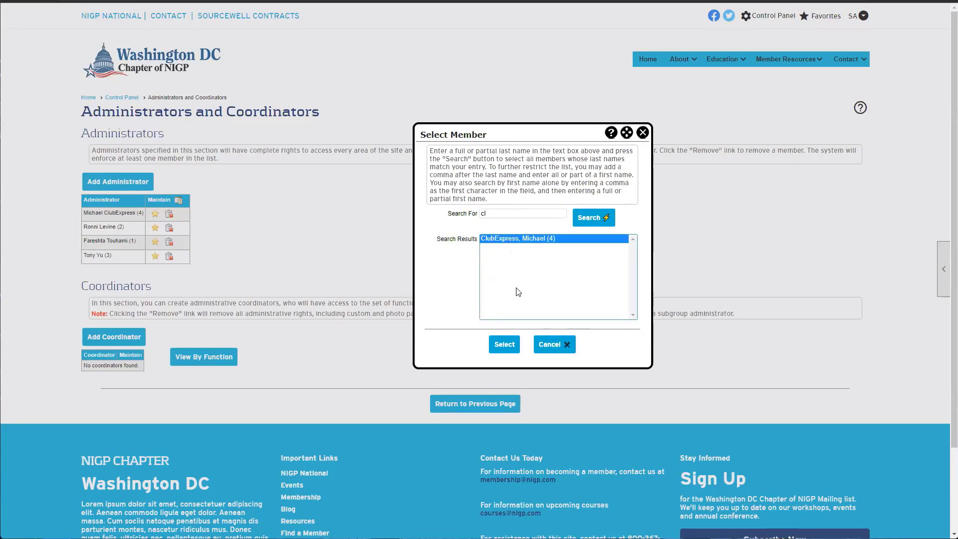
left_click(465, 215)
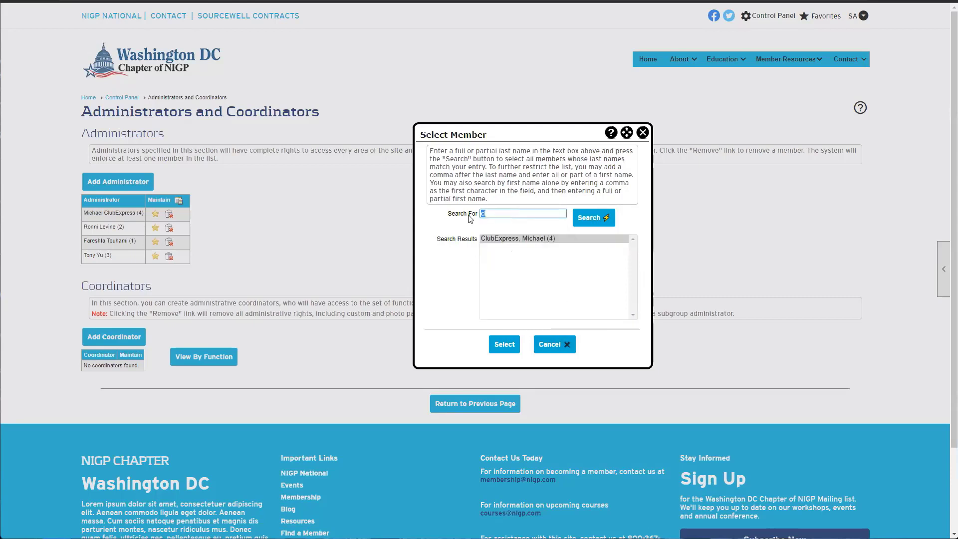
left_click(593, 220)
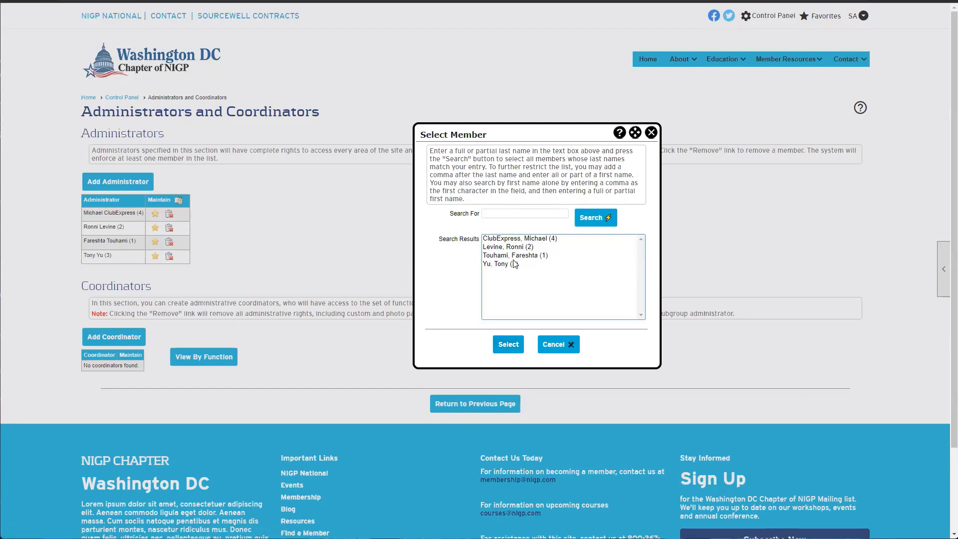
left_click(514, 255)
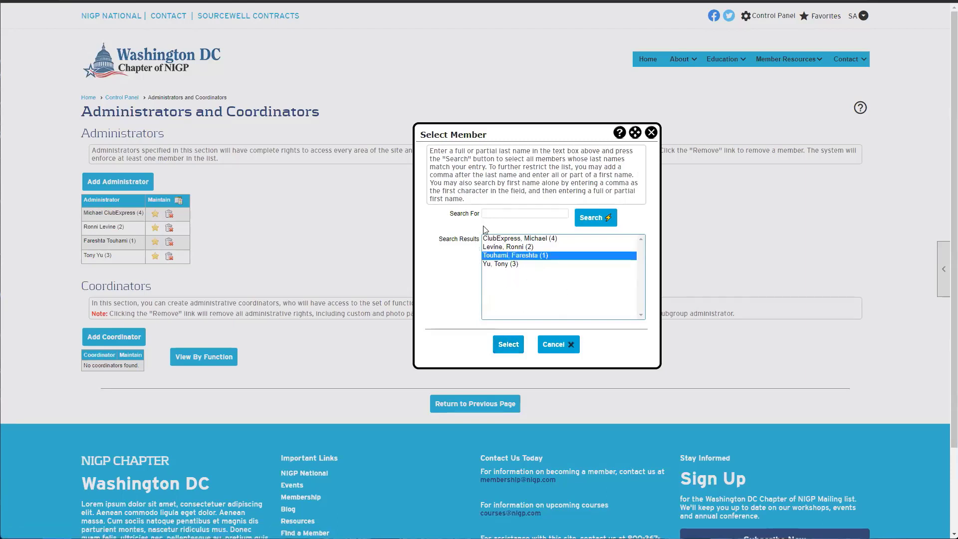
left_click(651, 132)
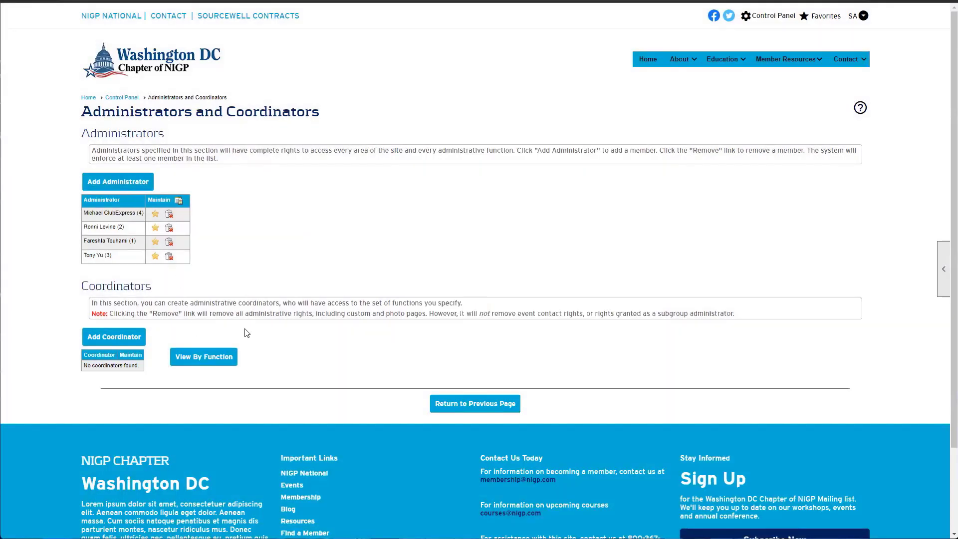
left_click(120, 338)
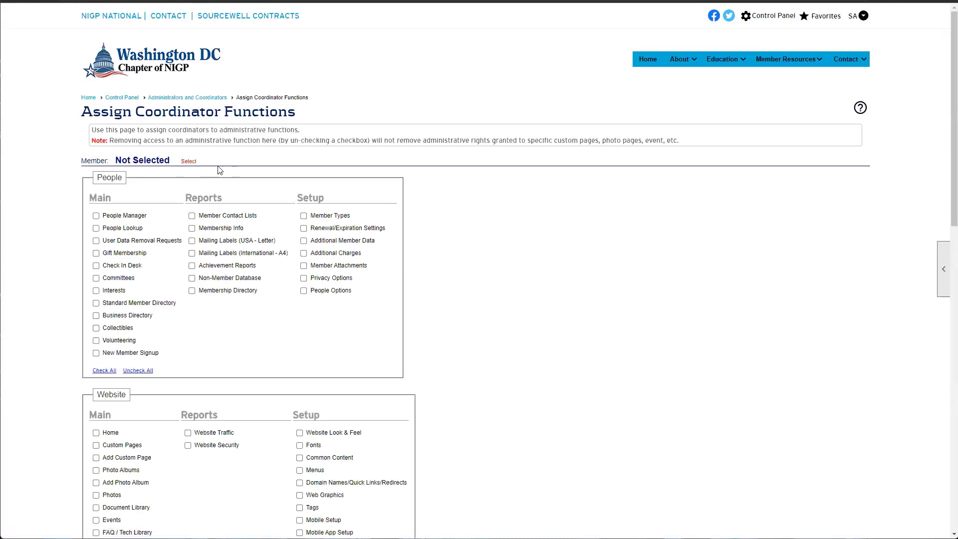
Choose the first listed member as coordinator and review the People function list
left_click(184, 162)
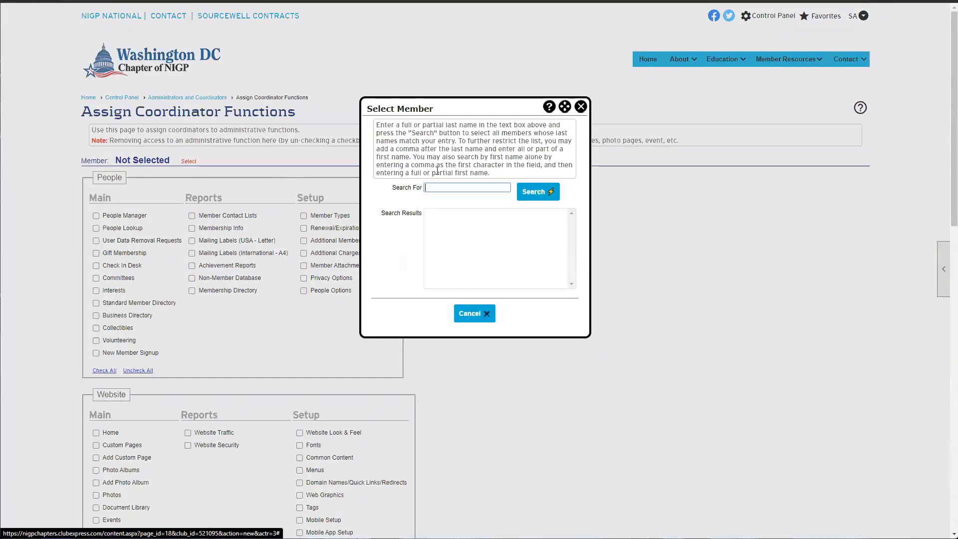
left_click(548, 191)
double_click(454, 213)
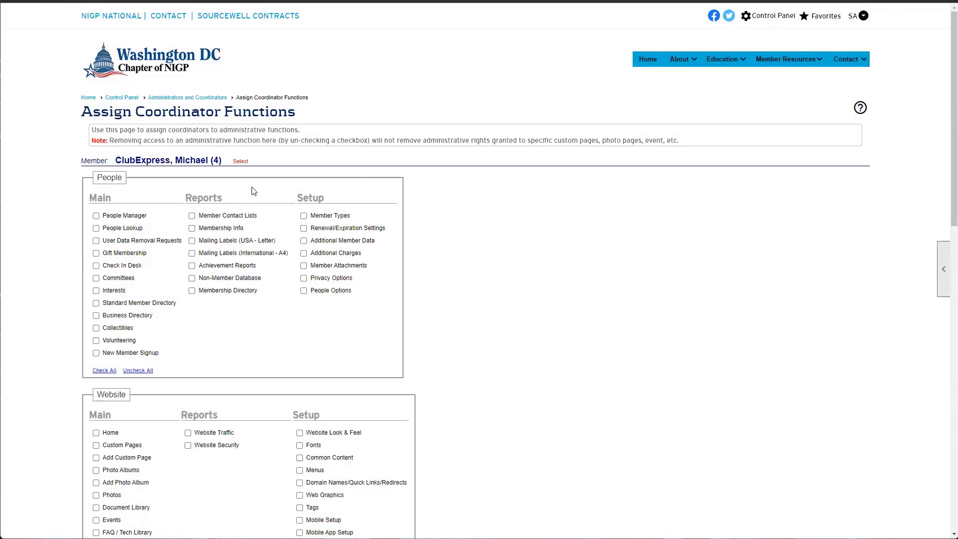
left_click_drag(76, 183, 295, 331)
scroll(299, 313, "down", 9)
scroll(299, 320, "down", 4)
scroll(295, 330, "up", 3)
scroll(297, 329, "up", 10)
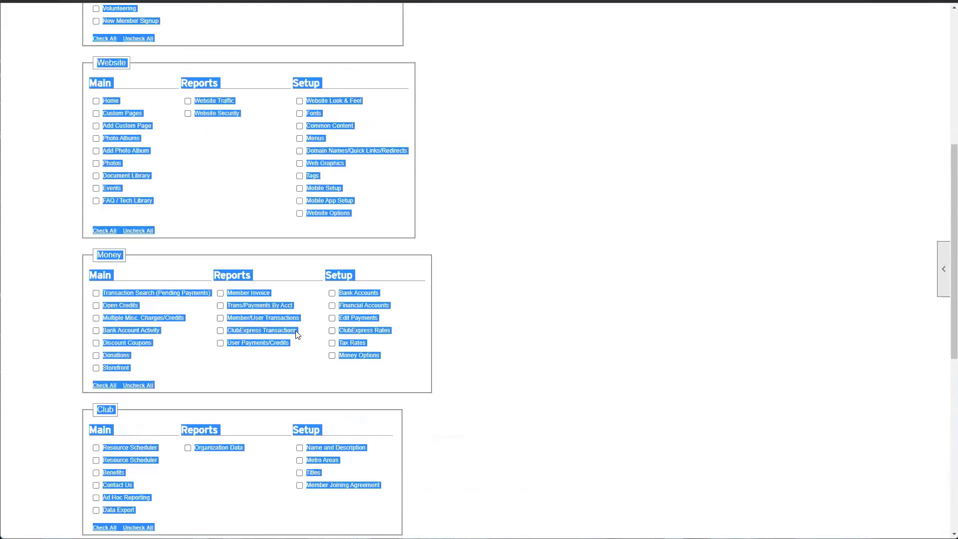
left_click(409, 305)
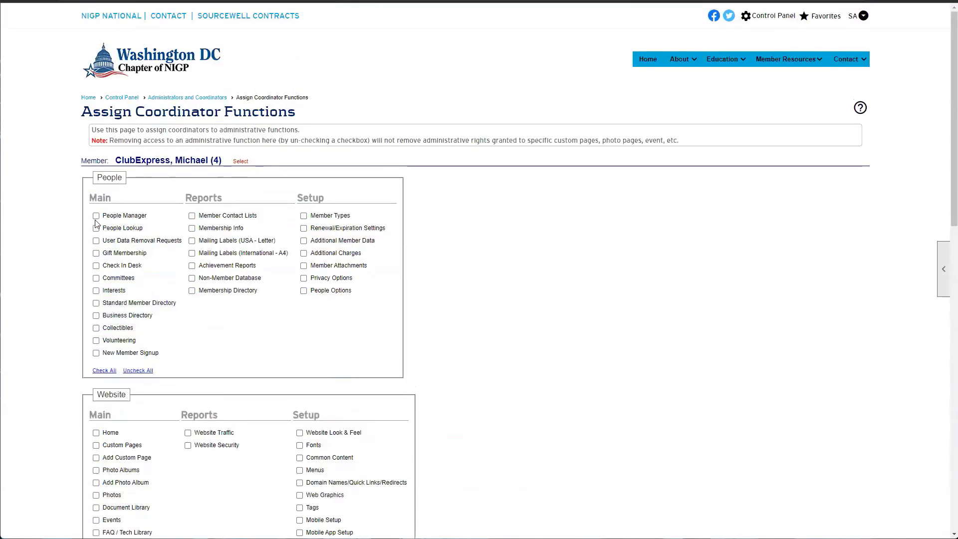
left_click_drag(222, 160, 146, 176)
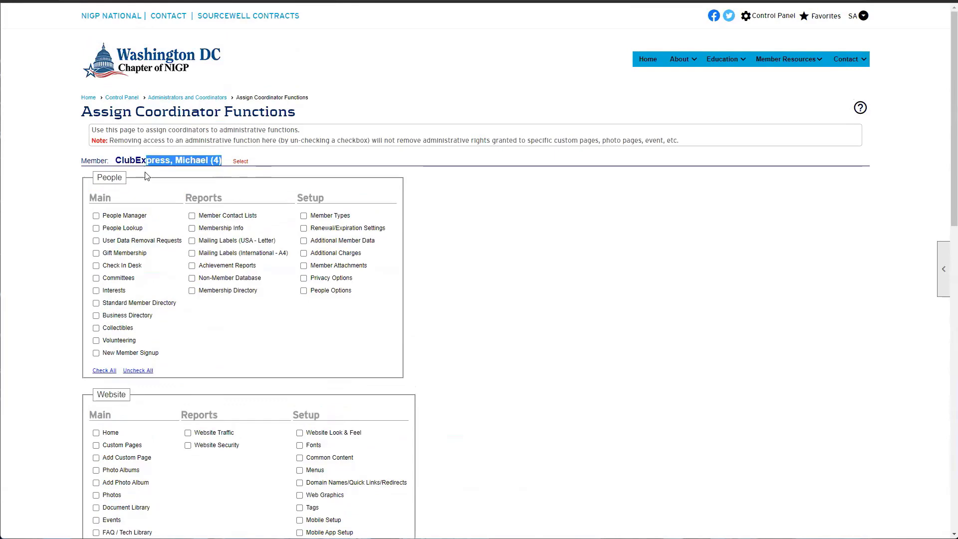
left_click(147, 175)
Tick People Manager, Events and Open Credits as examples, then cancel the coordinator form
left_click(96, 215)
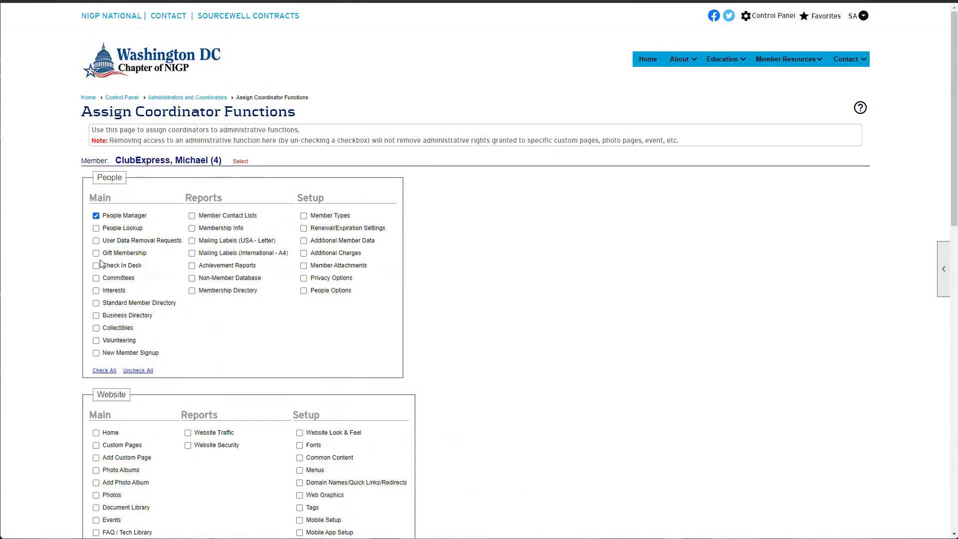
scroll(299, 346, "down", 4)
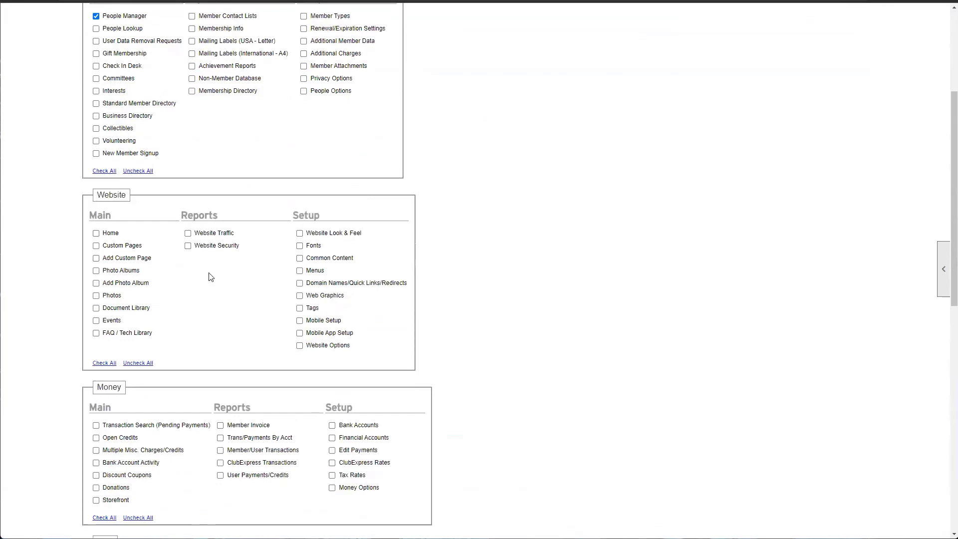
left_click(96, 320)
scroll(295, 325, "down", 3)
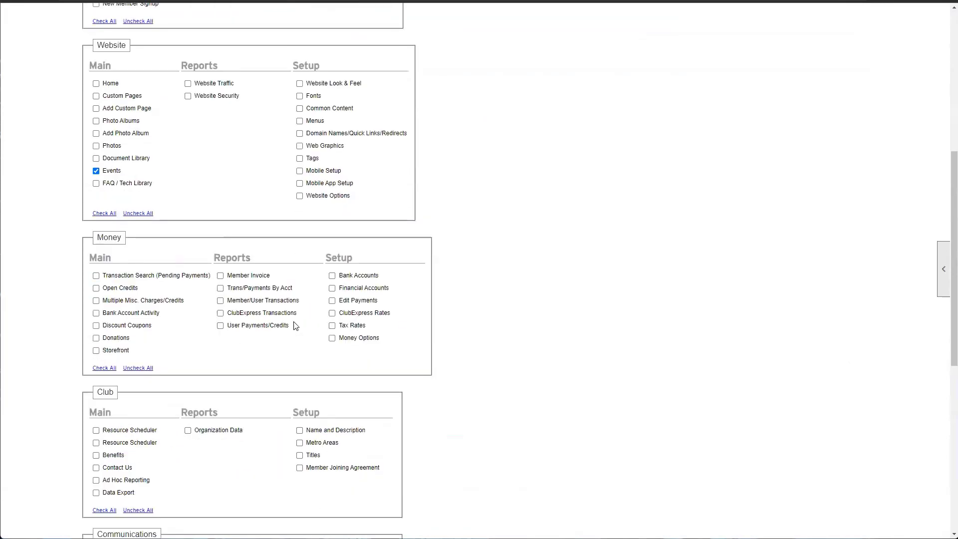
left_click(96, 287)
scroll(140, 108, "up", 2)
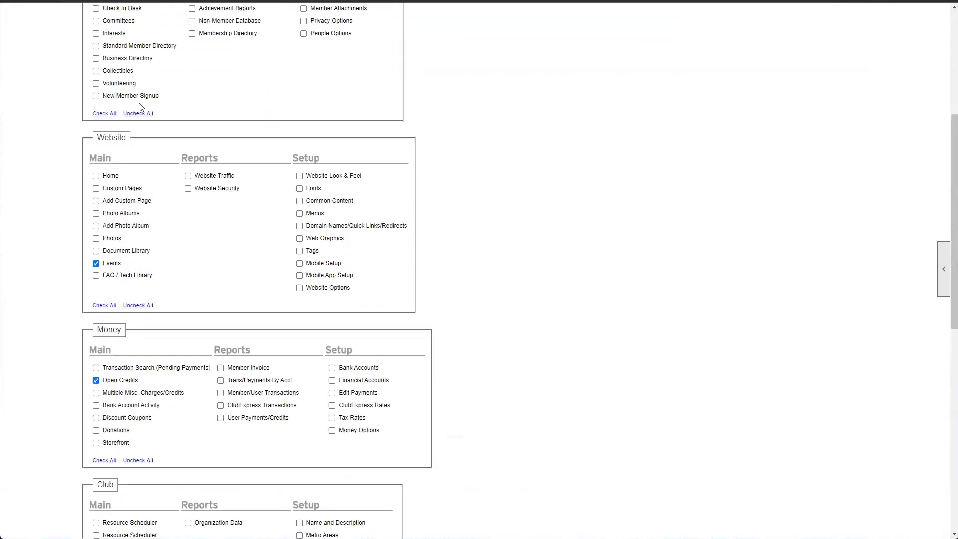
scroll(120, 254, "down", 10)
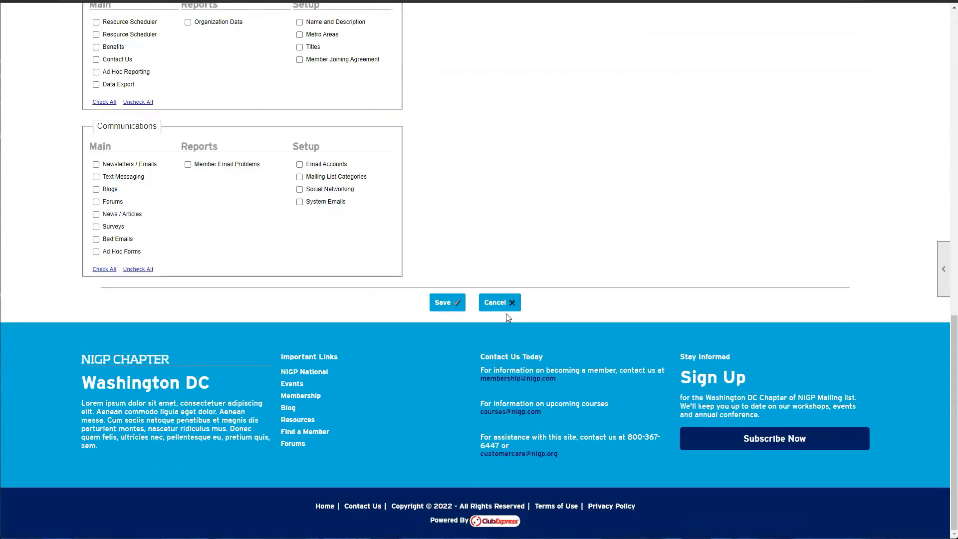
left_click(501, 304)
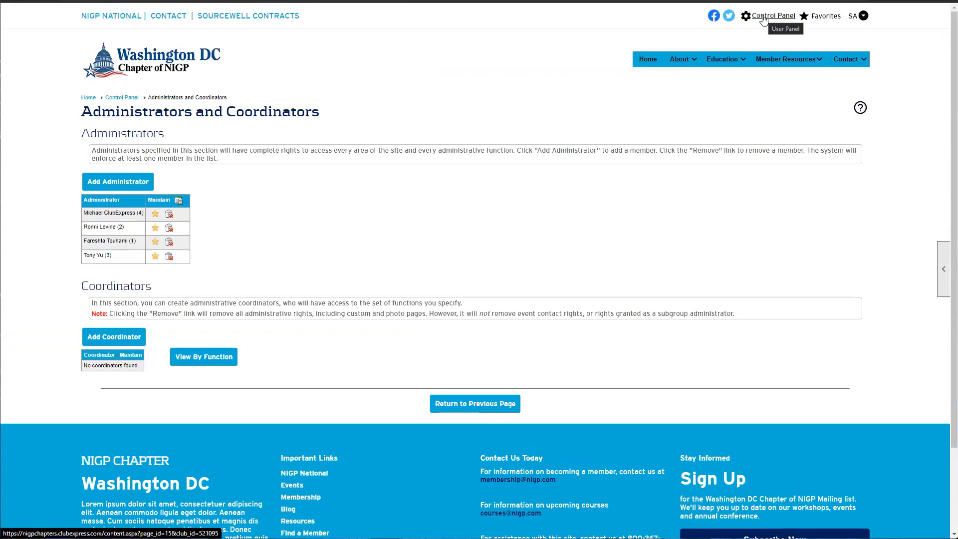
Return to the Control Panel from the Administrators and Coordinators page
left_click(762, 17)
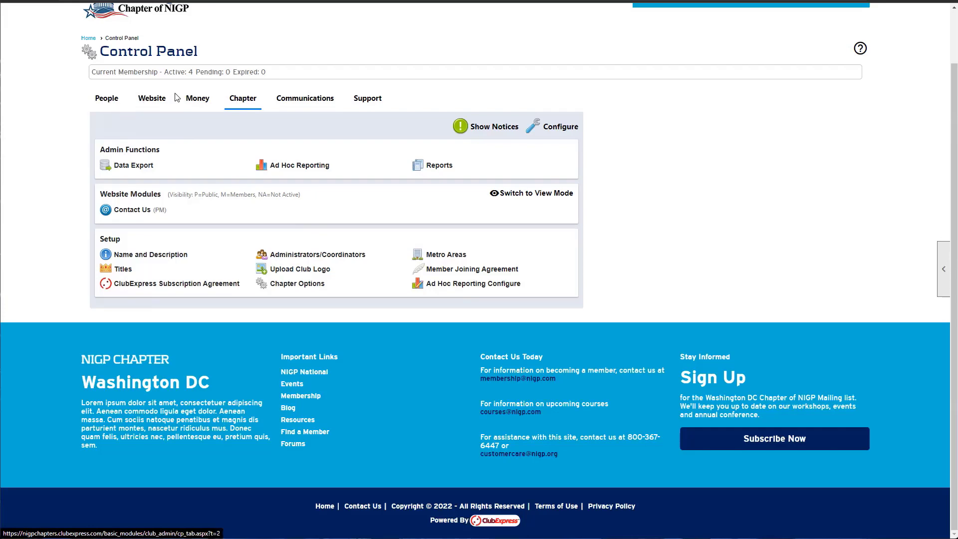
Show the People tab, emphasizing its Website Modules and Admin Functions sections
left_click(106, 99)
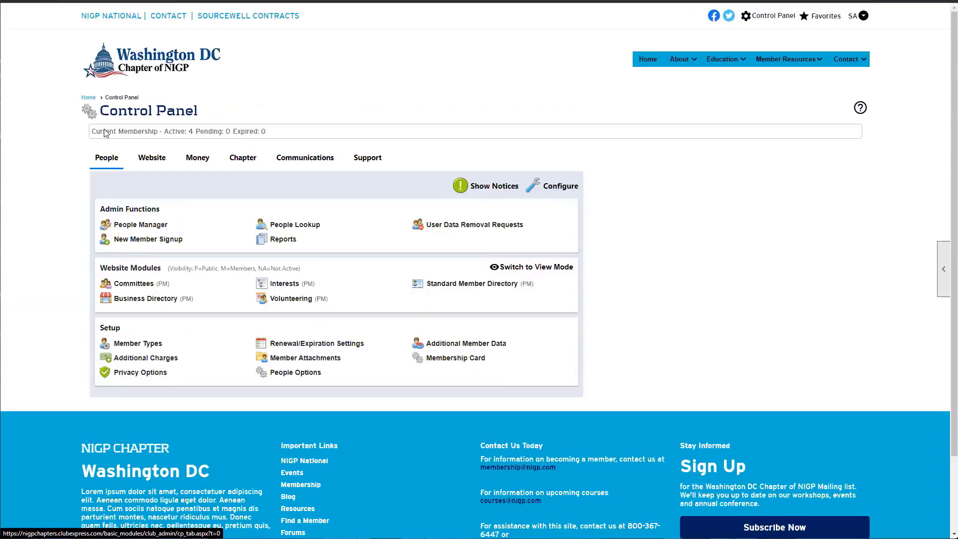
scroll(108, 163, "down", 1)
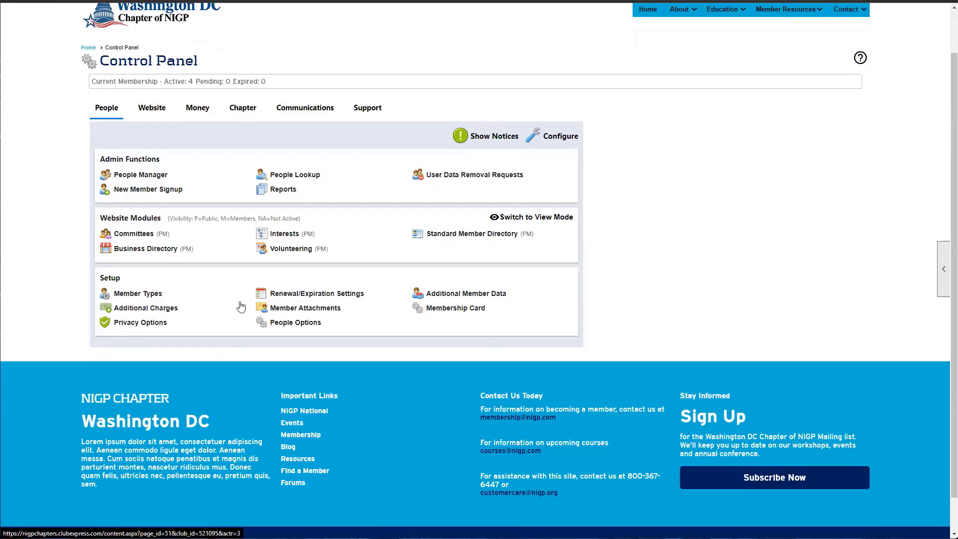
left_click_drag(100, 218, 160, 217)
left_click(159, 220)
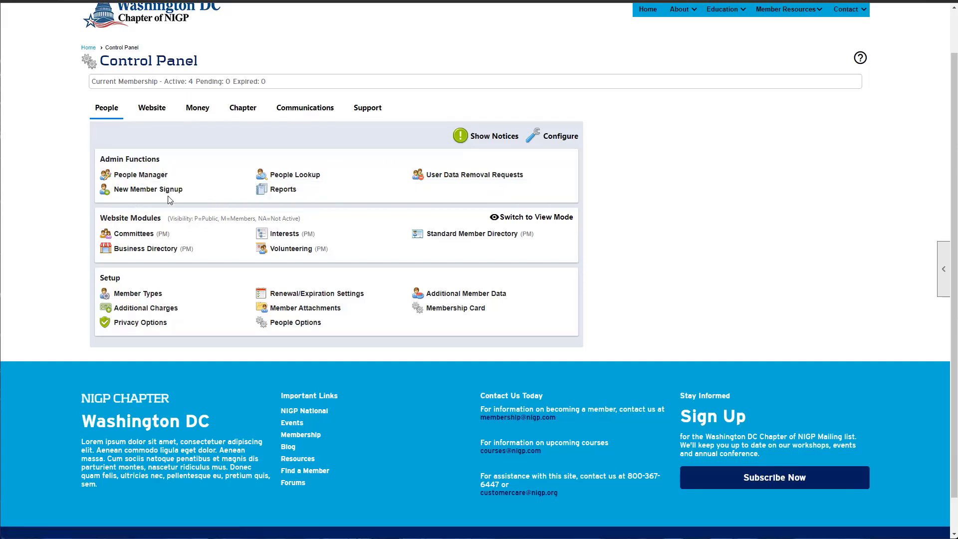
left_click_drag(101, 160, 173, 165)
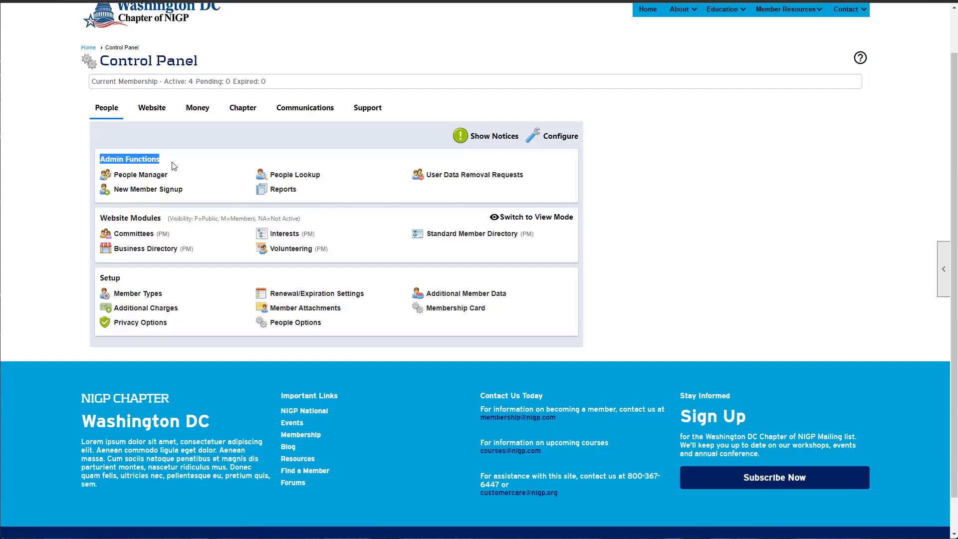
left_click(173, 166)
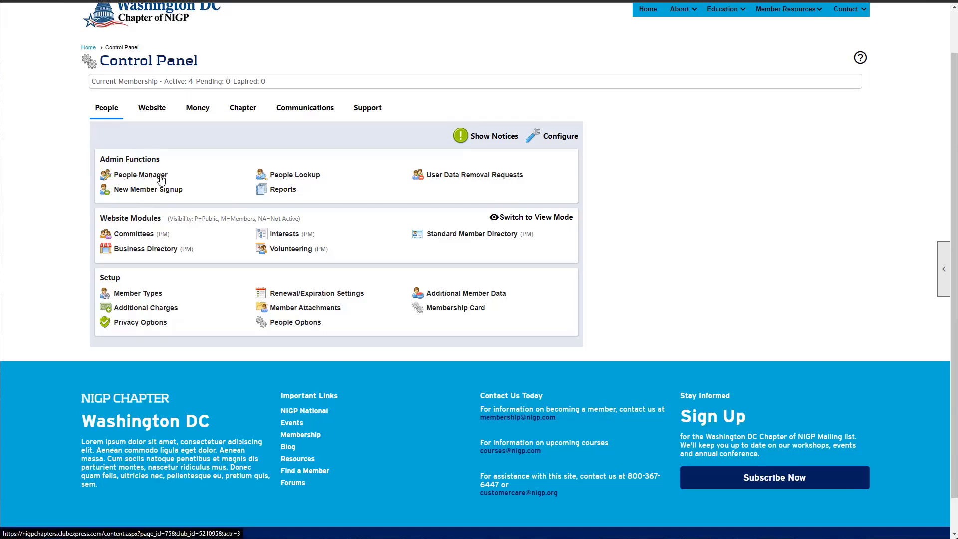
Open People Manager, toggle Hide Search, and try Non-members and Both before returning to Members
left_click(130, 175)
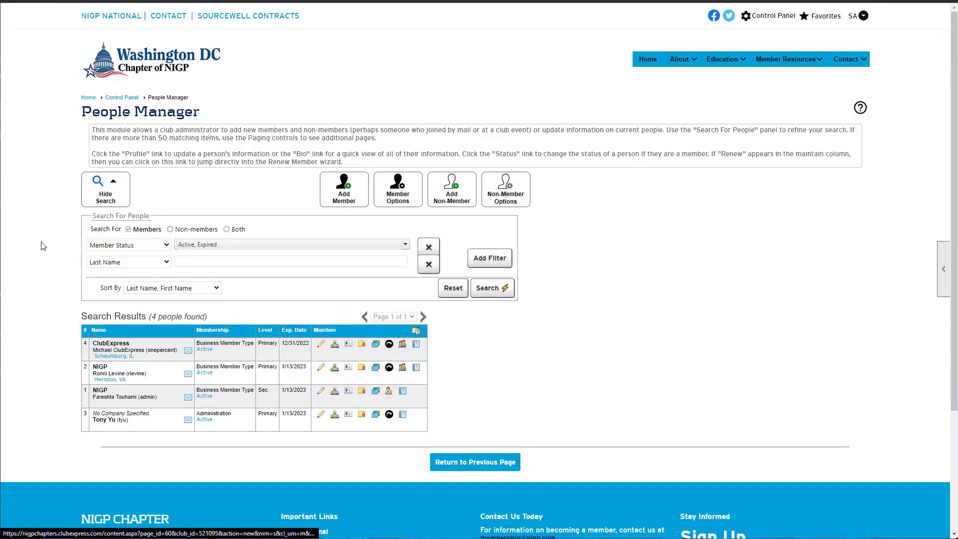
left_click(104, 197)
left_click(103, 197)
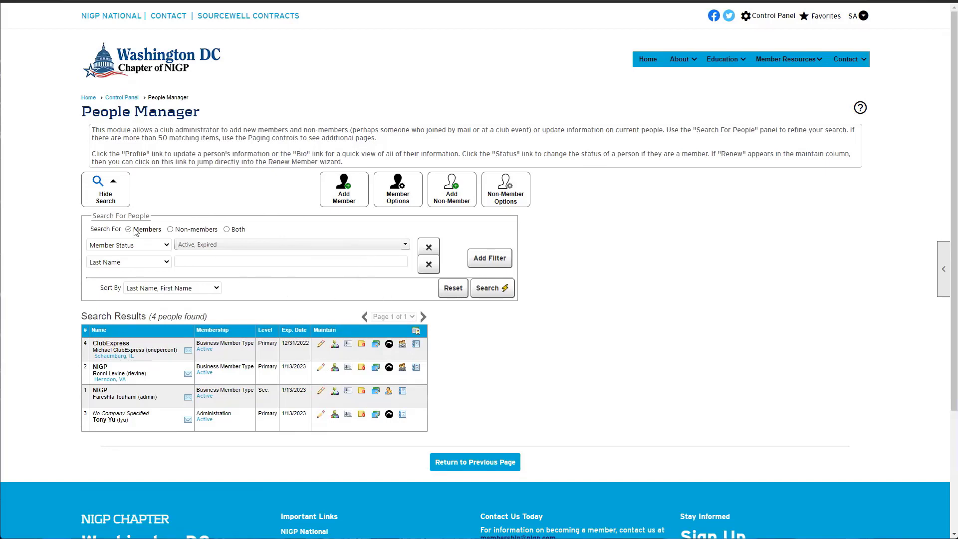
left_click_drag(130, 230, 214, 232)
left_click(170, 230)
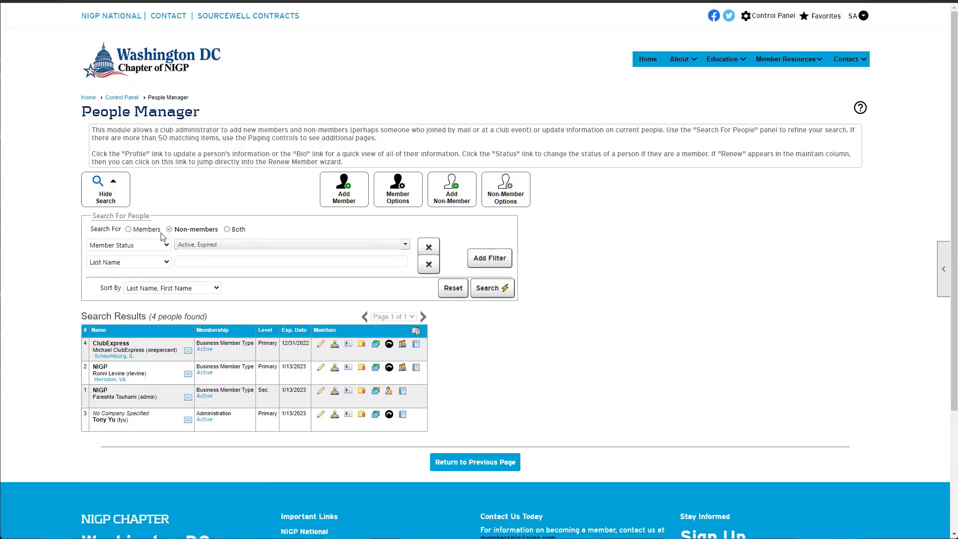
left_click(227, 230)
left_click(129, 229)
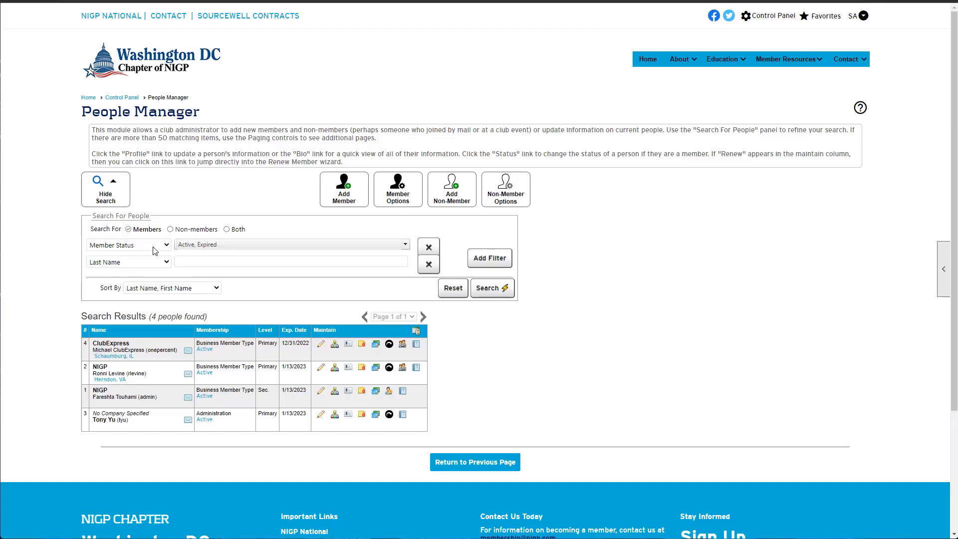
Open the Member Status checkbox list, close it, then reopen it with Active and Expired selected
left_click(187, 245)
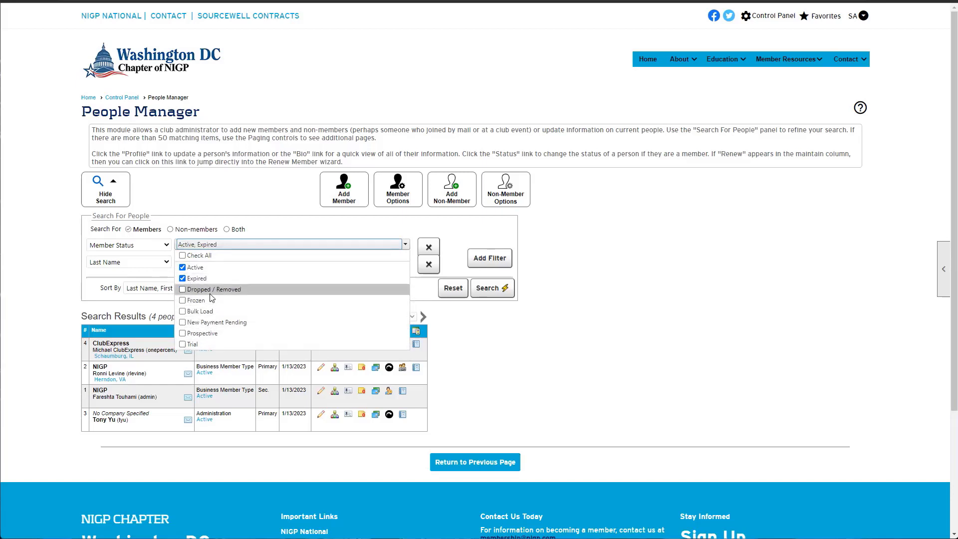
left_click(526, 322)
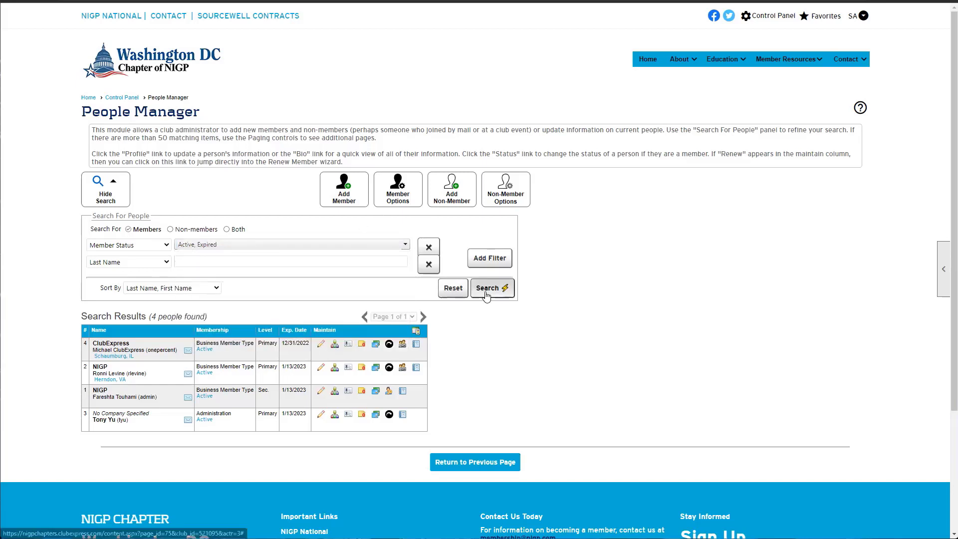
left_click(181, 245)
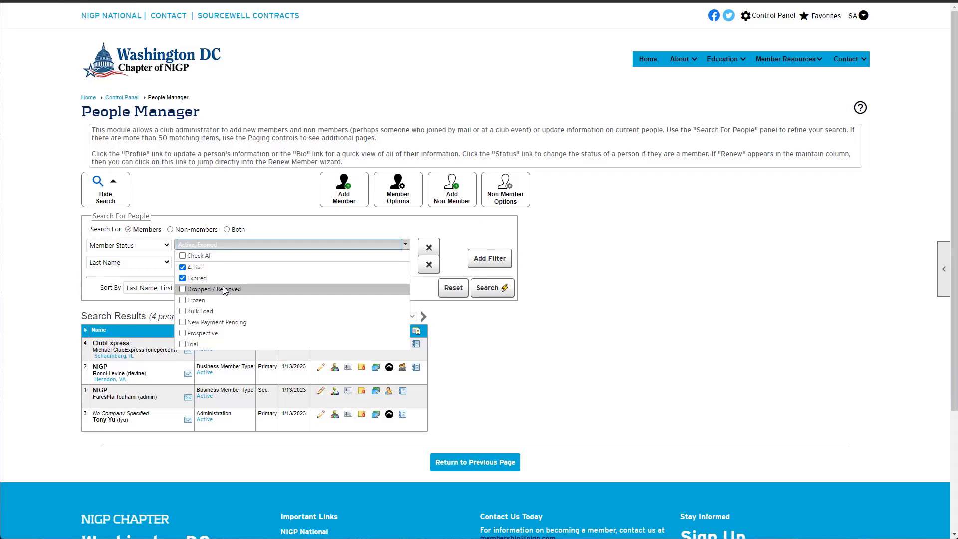
Add Bulk Load, Prospective and New Payment Pending to the Active and Expired status filter
left_click(204, 301)
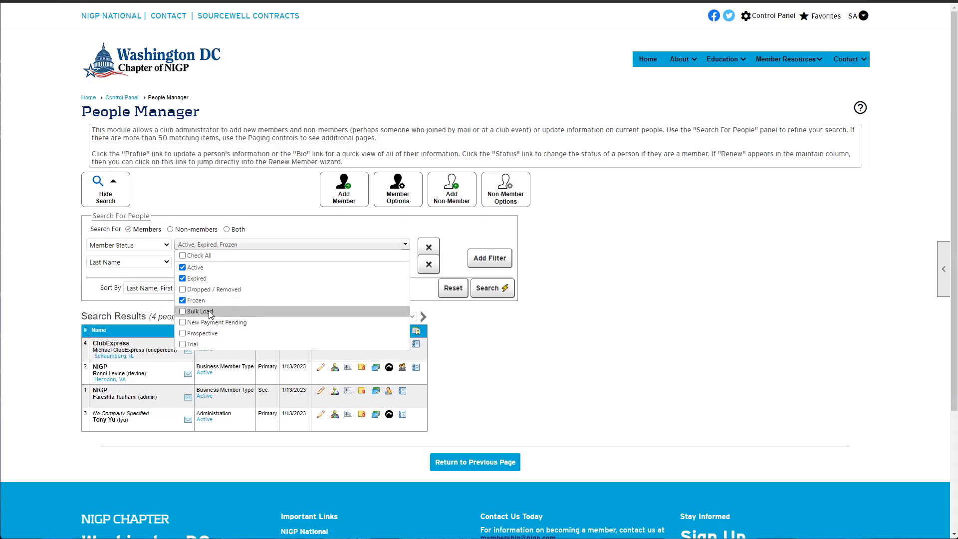
left_click(209, 310)
left_click(201, 302)
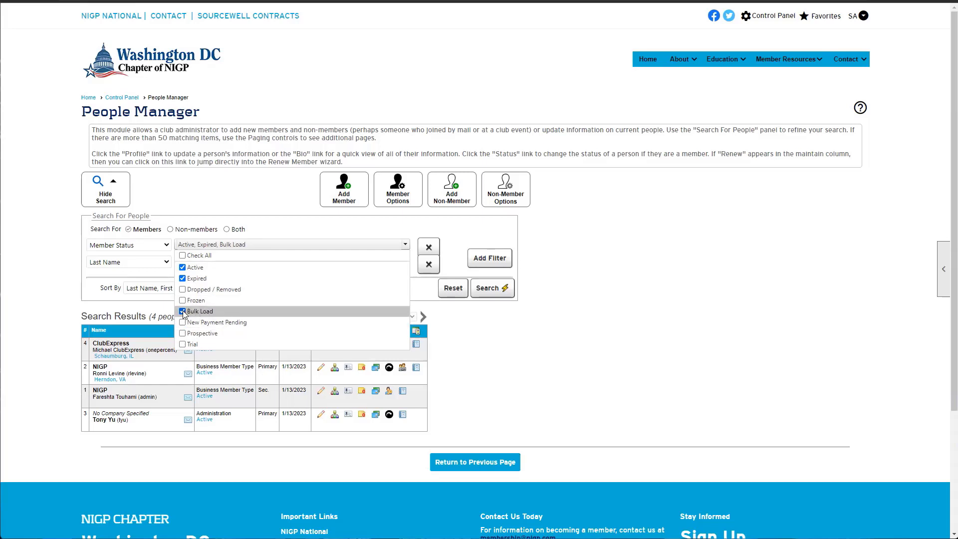
left_click(205, 334)
left_click(187, 323)
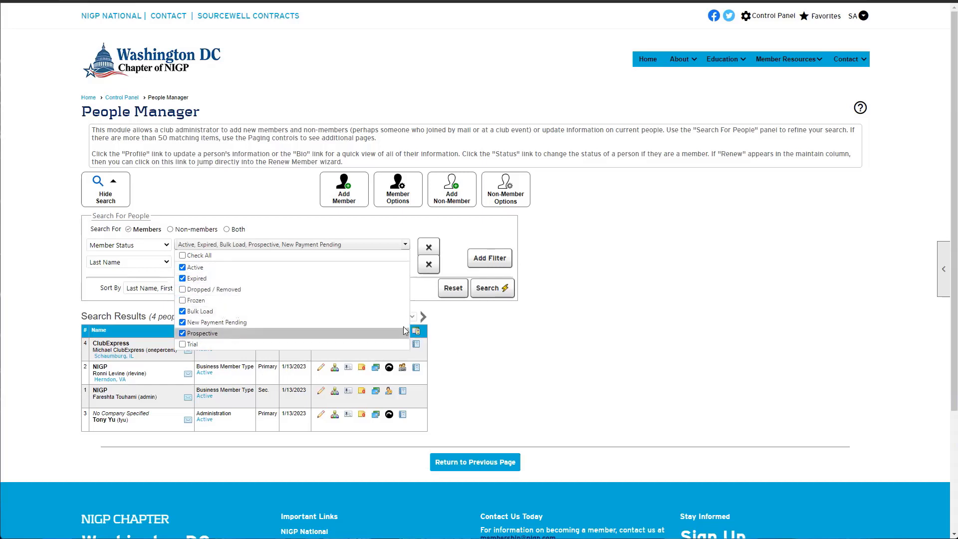
left_click(459, 327)
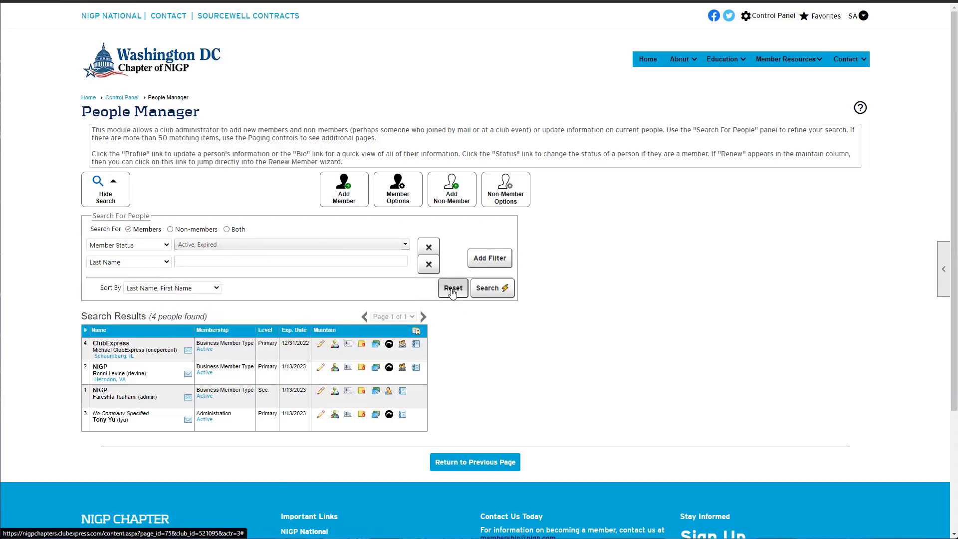
Reset the Search For People filters to Active and Expired and point out the 4 people found
left_click(456, 293)
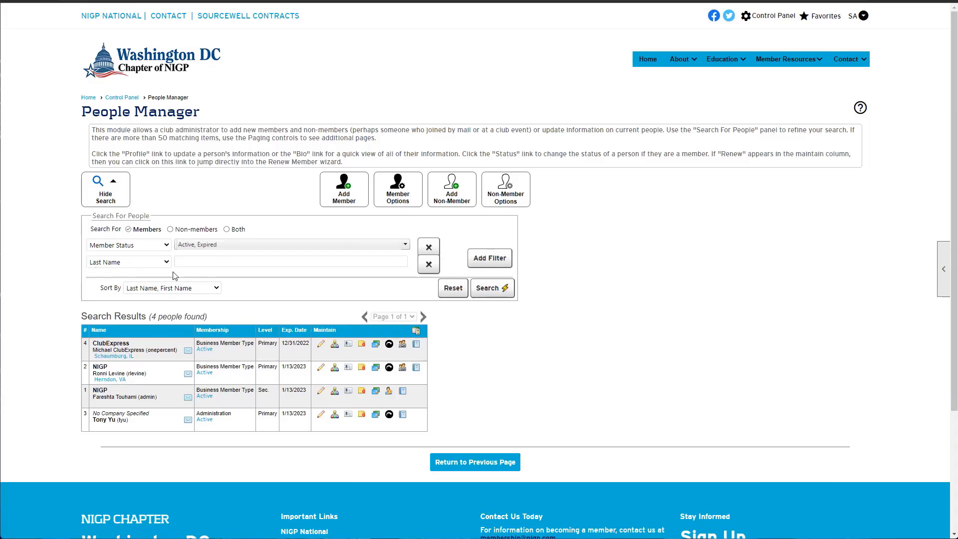
left_click(186, 264)
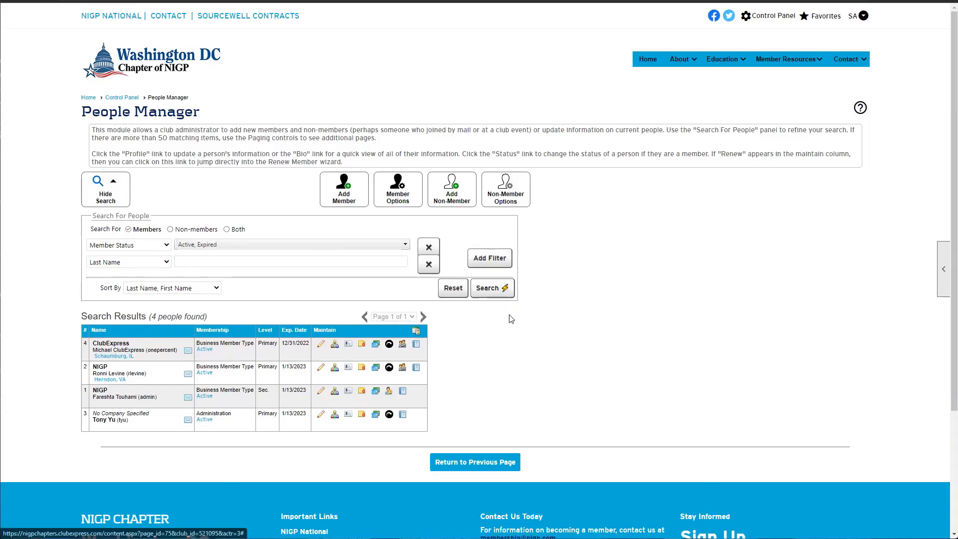
left_click_drag(94, 315, 224, 317)
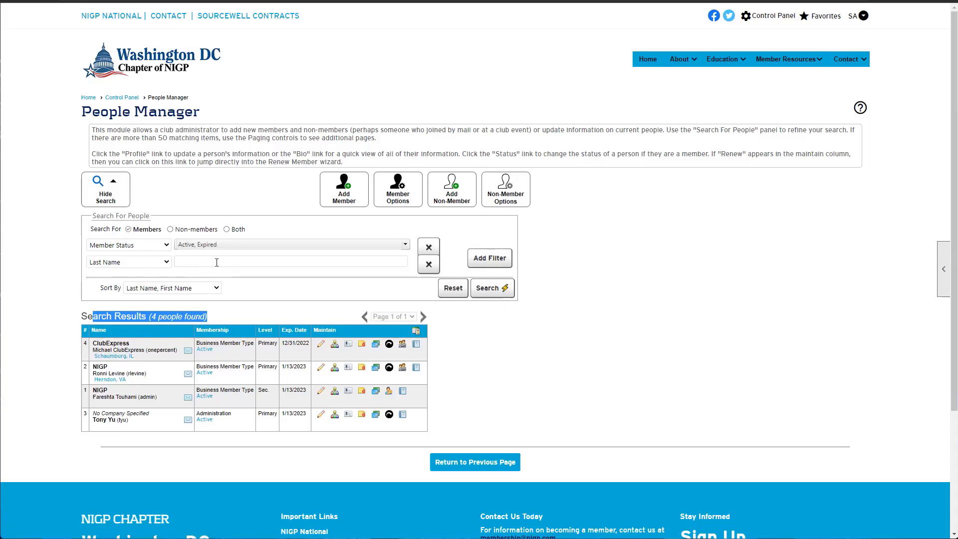
left_click_drag(113, 350, 116, 373)
left_click(125, 351)
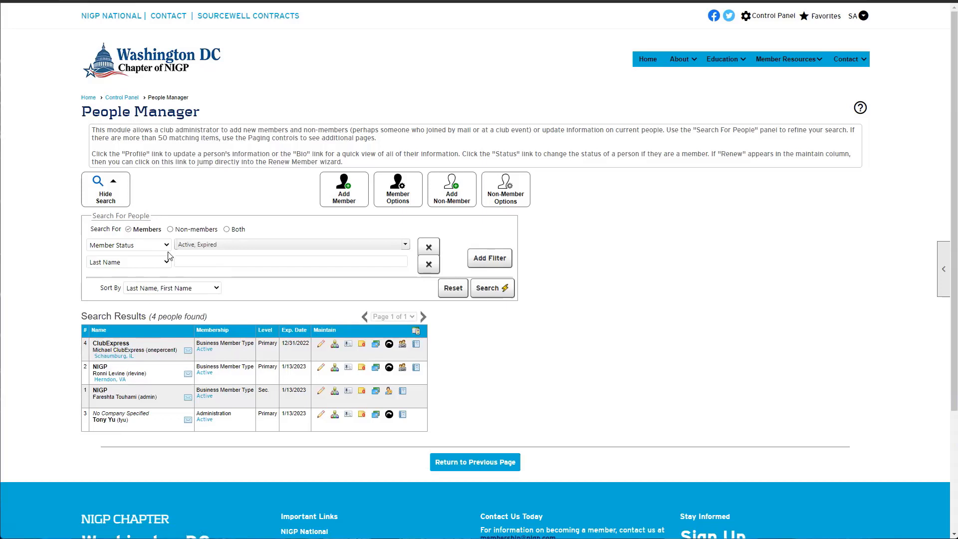
Search by Last Name, then reset and rerun the search to list all 4 members
left_click(189, 260)
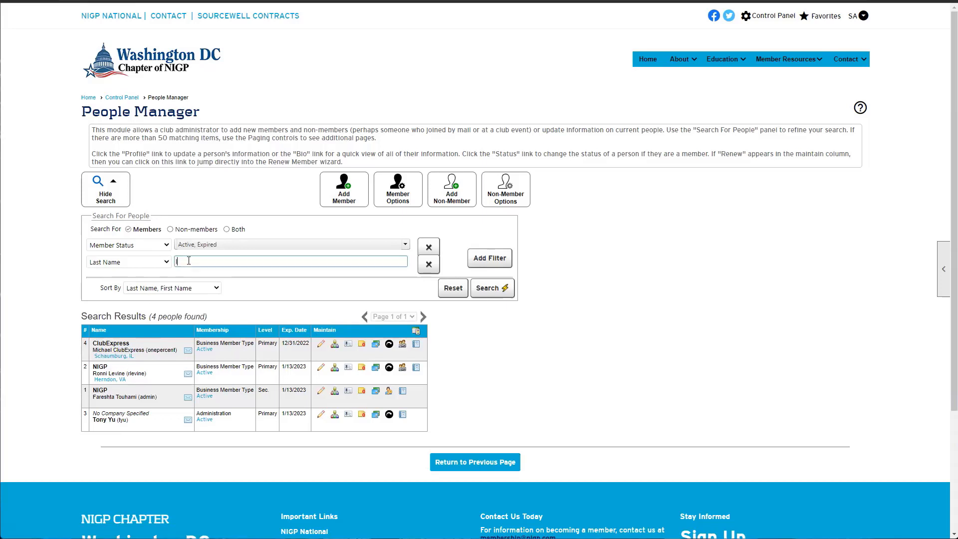
left_click(489, 288)
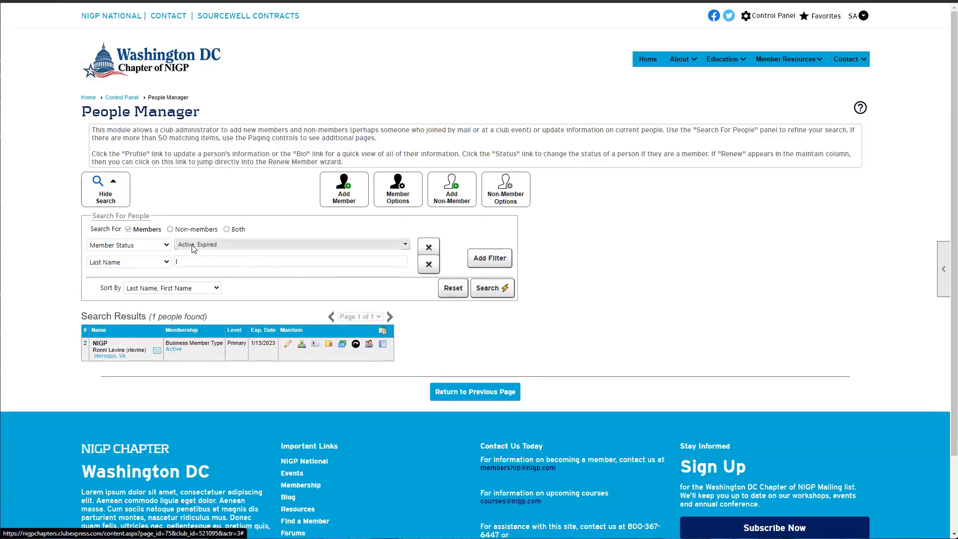
left_click(453, 289)
left_click(498, 291)
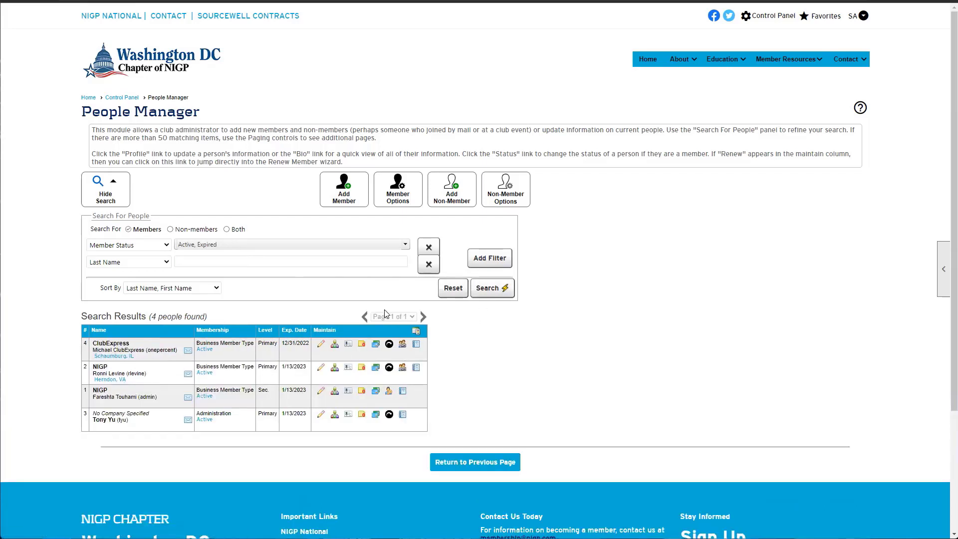
Switch the second filter to Recent Addition and search for people added in the last 30 days
left_click(164, 262)
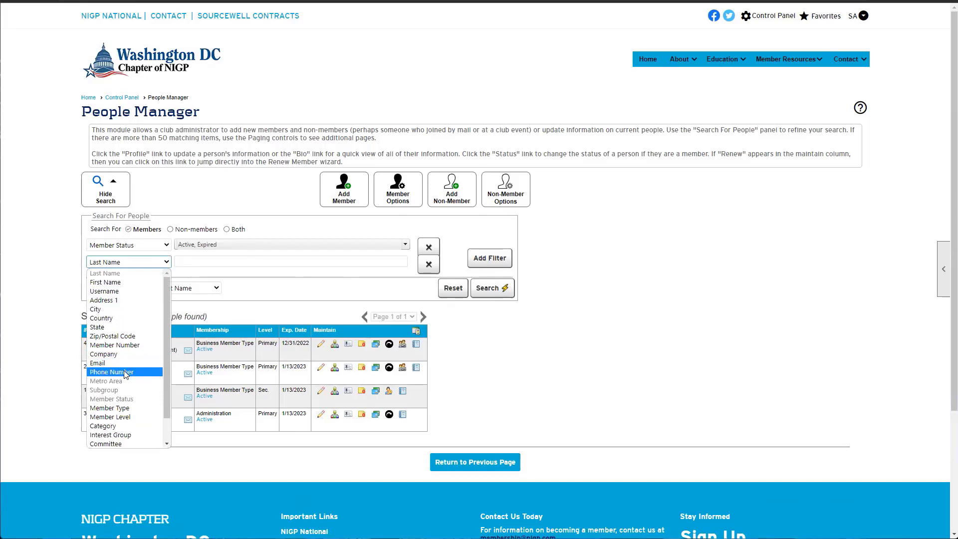
left_click(134, 337)
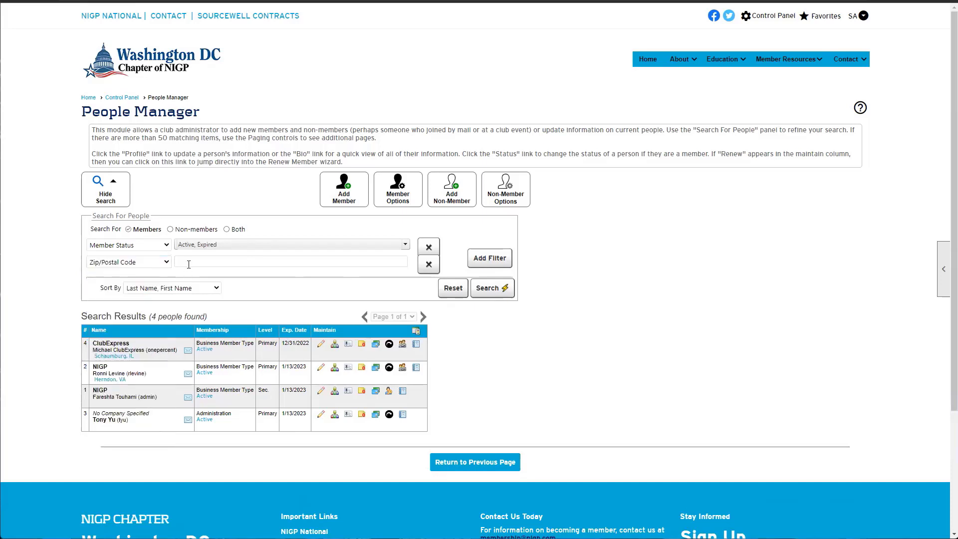
left_click(159, 264)
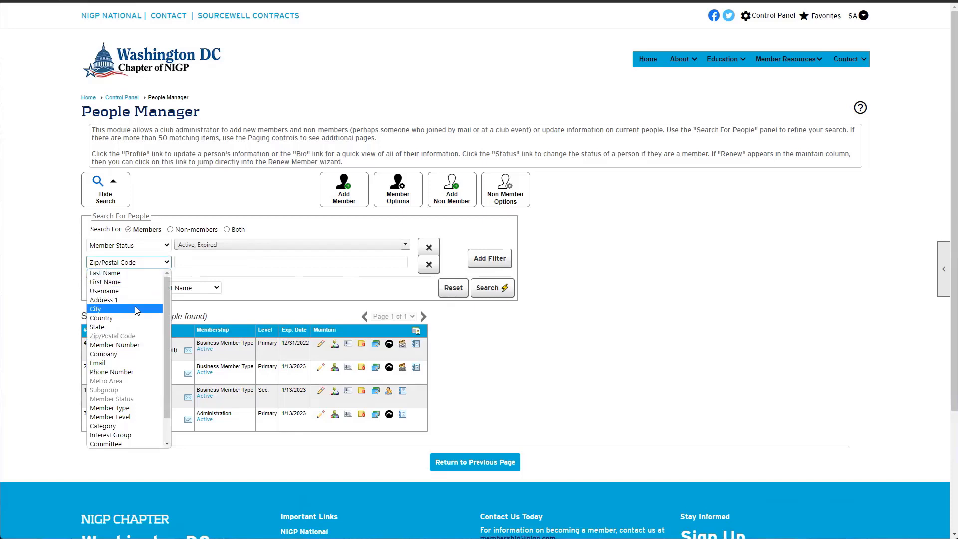
scroll(135, 309, "down", 2)
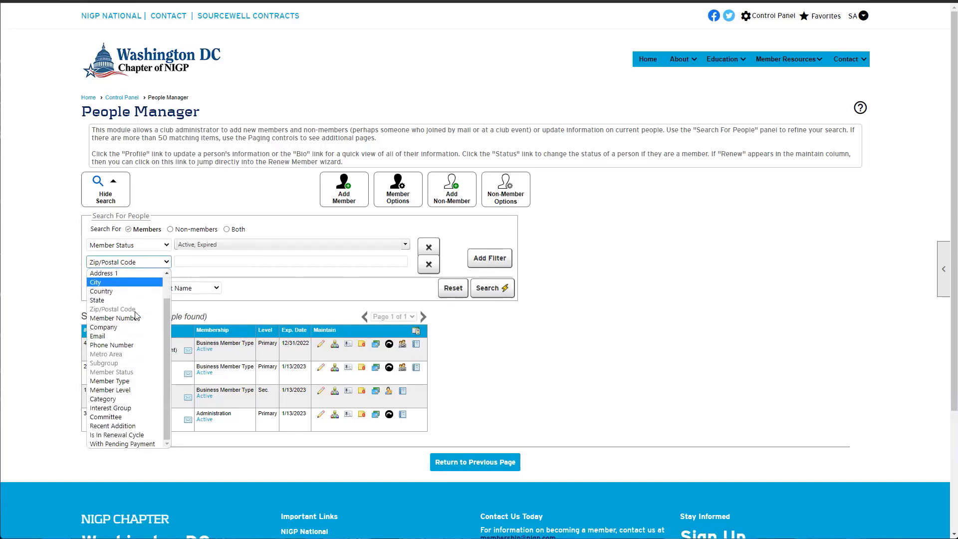
left_click(115, 425)
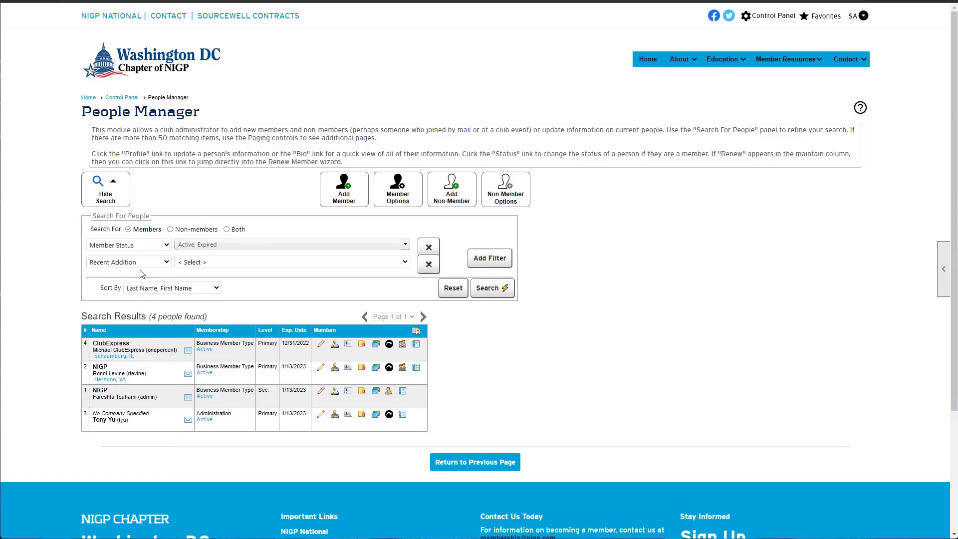
left_click(188, 263)
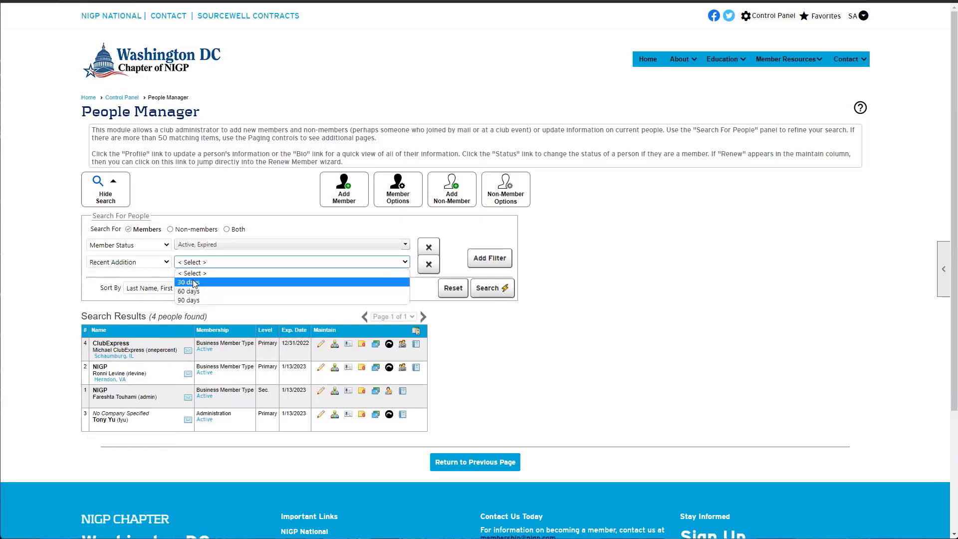
left_click(193, 283)
left_click(491, 288)
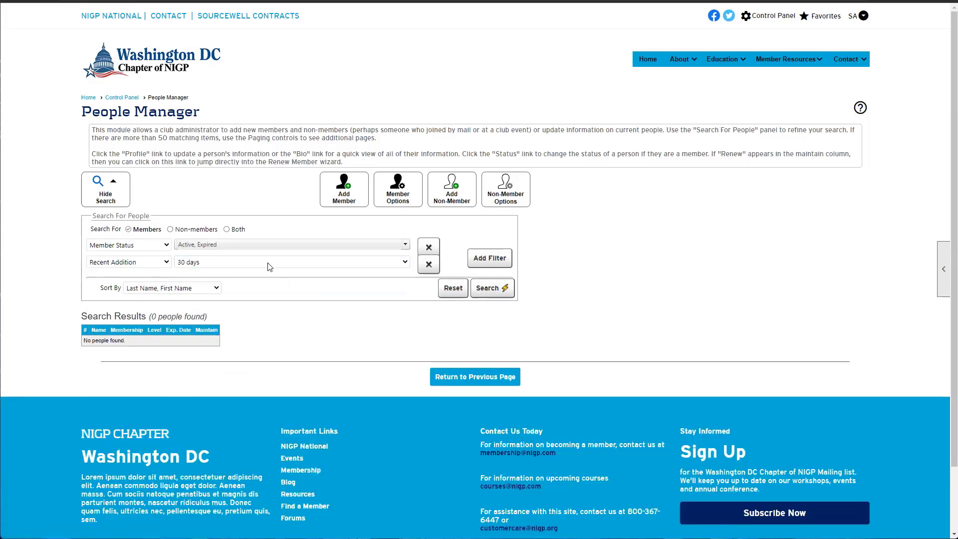
Rerun the Recent Addition search for 60 and 90 days, then return to 30 days
left_click(268, 264)
left_click(249, 292)
left_click(490, 292)
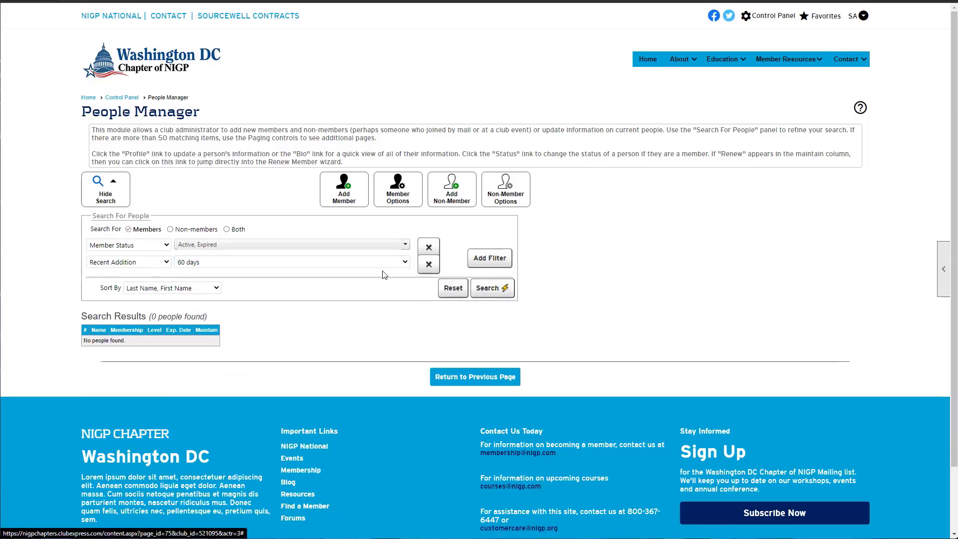
left_click(378, 263)
left_click(350, 300)
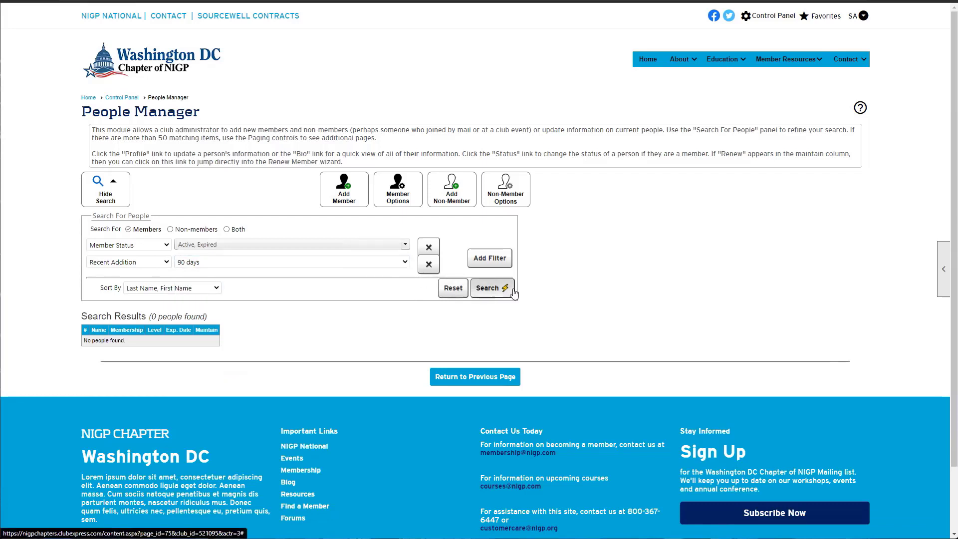
left_click(490, 287)
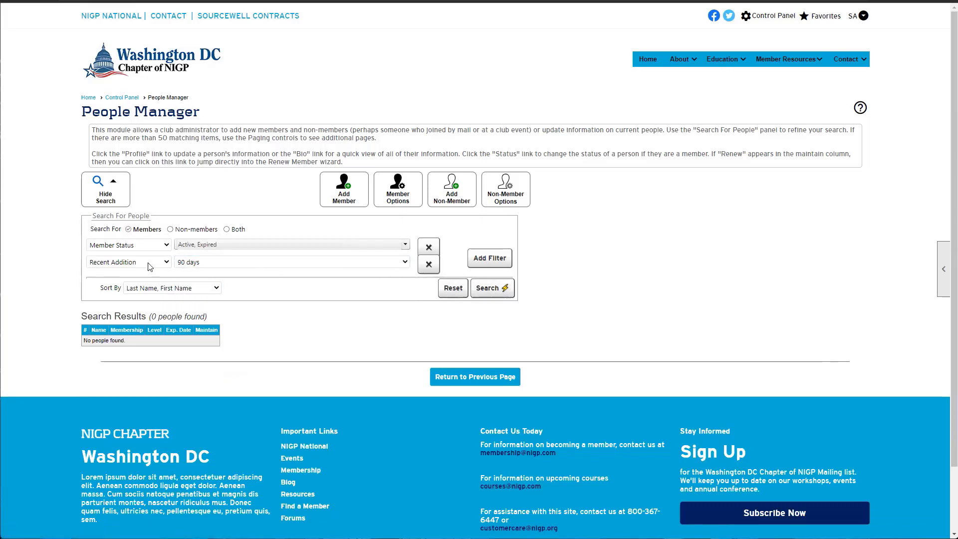
left_click(198, 269)
left_click(190, 275)
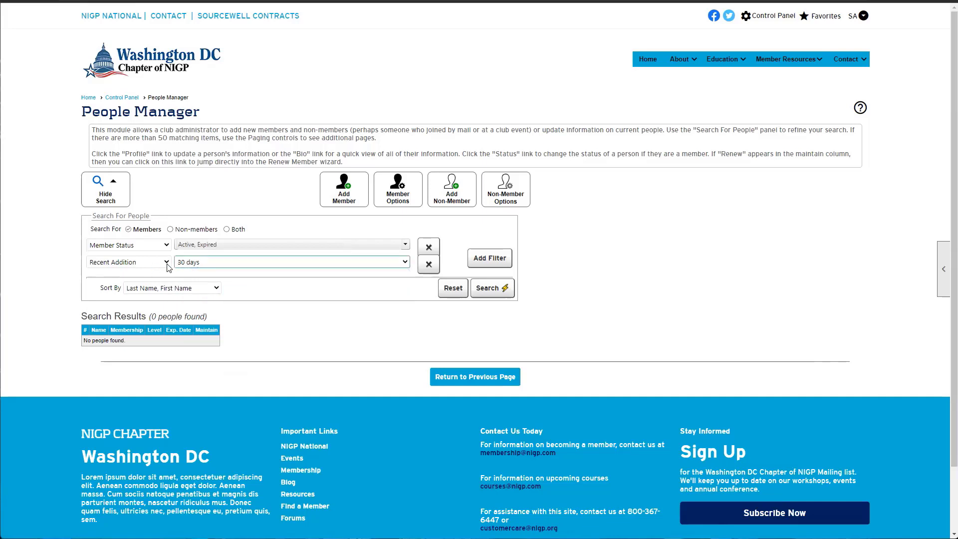
left_click(503, 290)
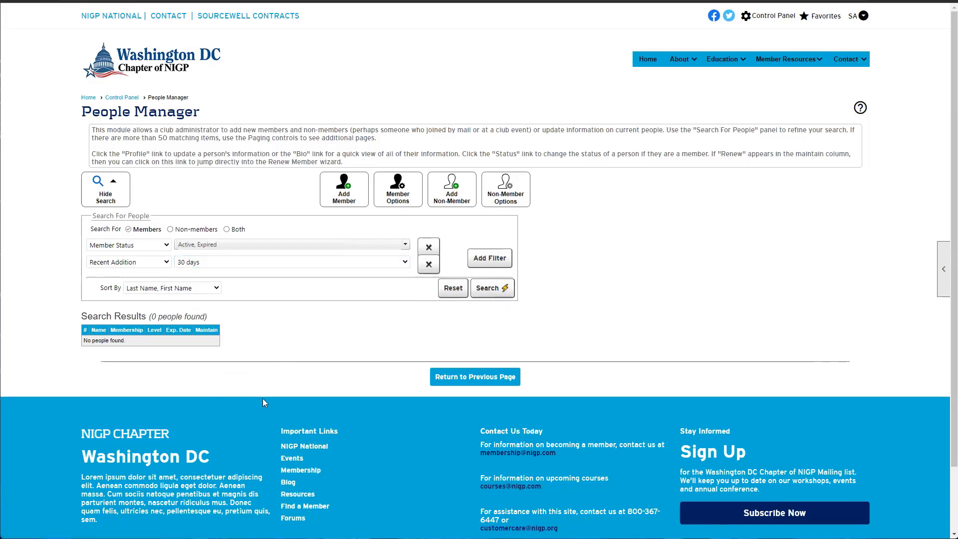
left_click(110, 267)
scroll(112, 322, "down", 1)
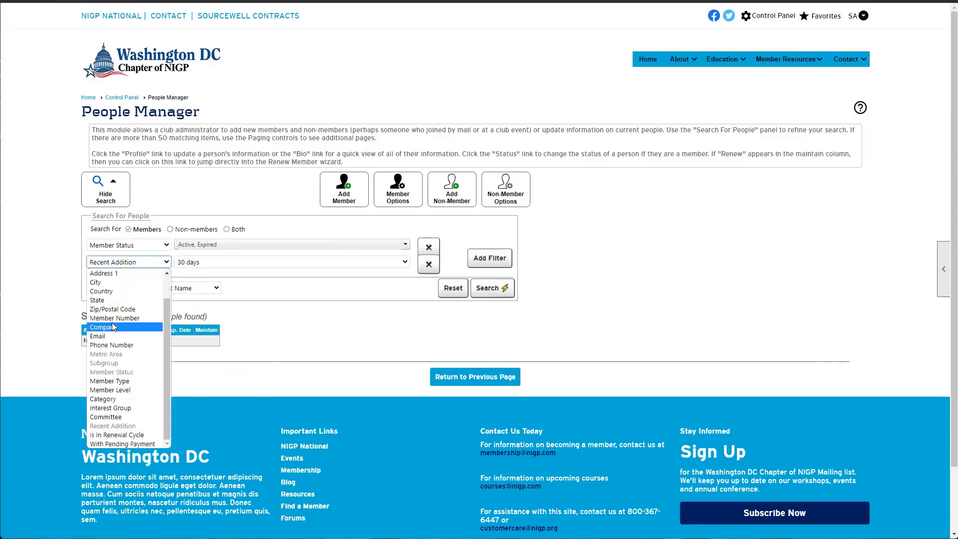
Change the second filter to Is In Renewal Cycle, toggling it from No back to Yes
left_click(109, 435)
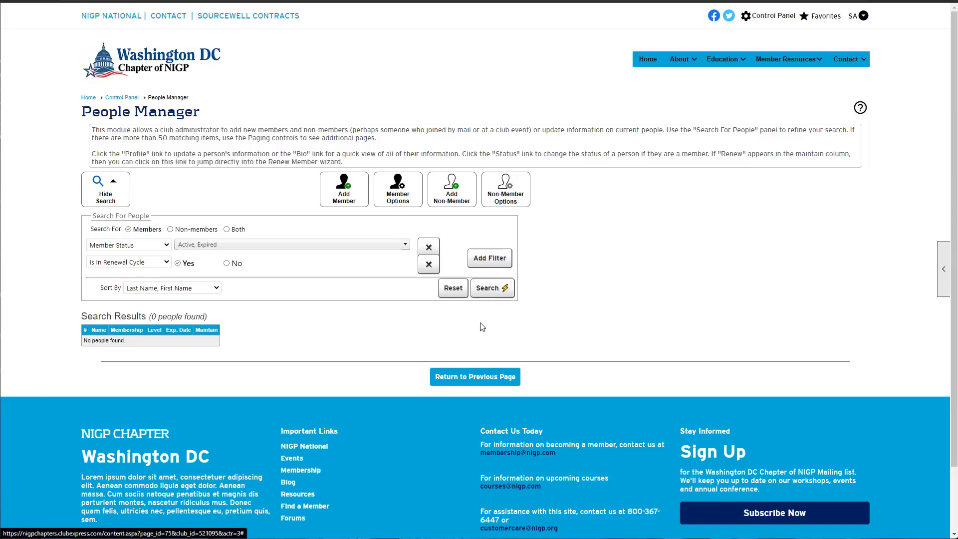
left_click(226, 263)
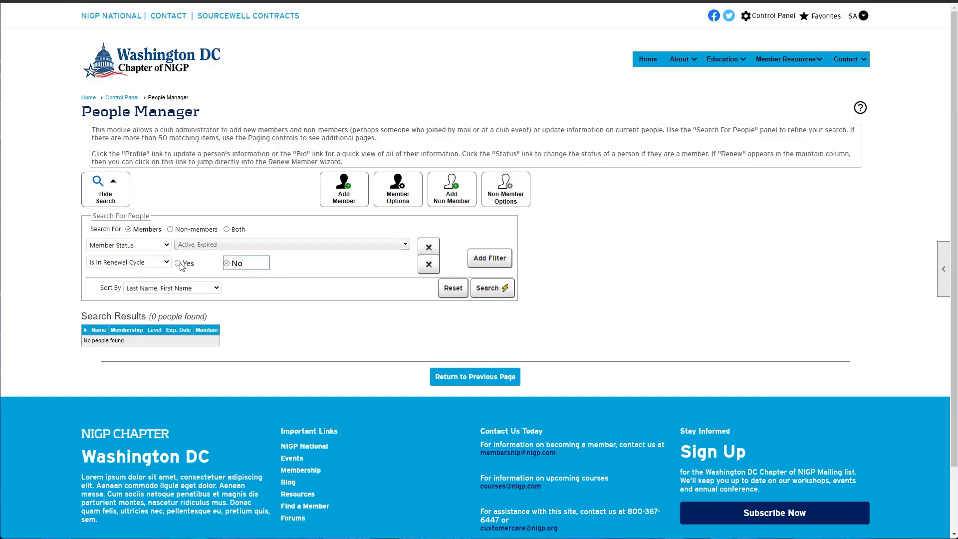
left_click(180, 263)
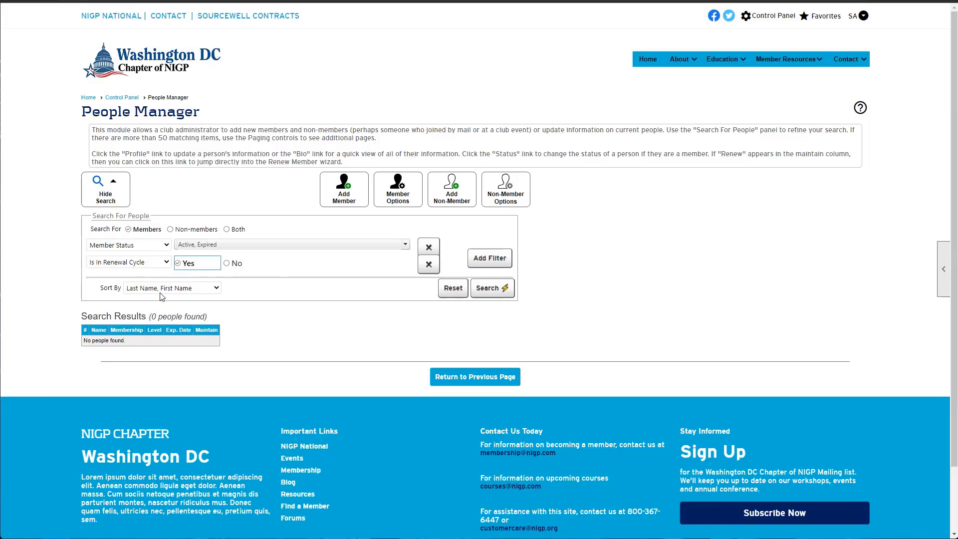
left_click(150, 263)
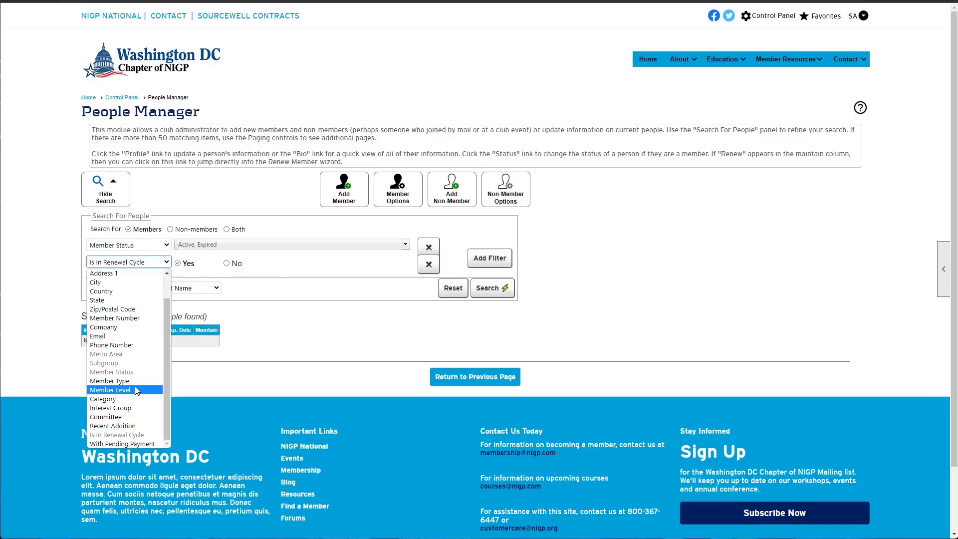
left_click(349, 341)
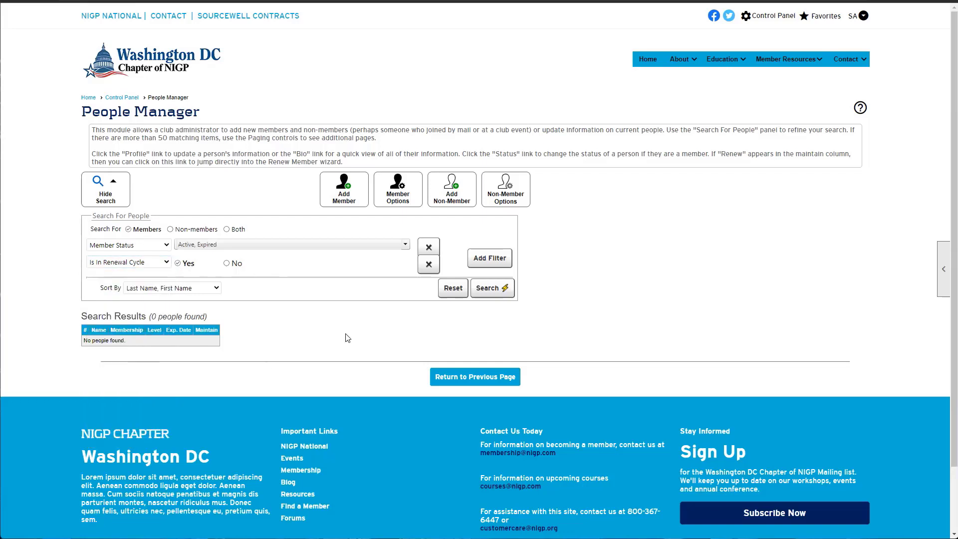
left_click(119, 263)
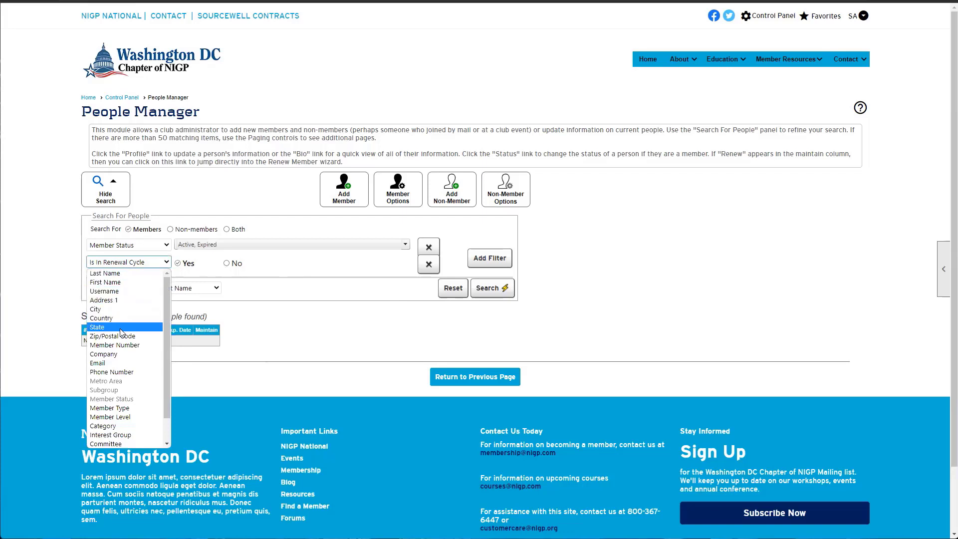
Filter by Company 'nig' to find the 2 NIGP members, then clear the Company text
left_click(115, 354)
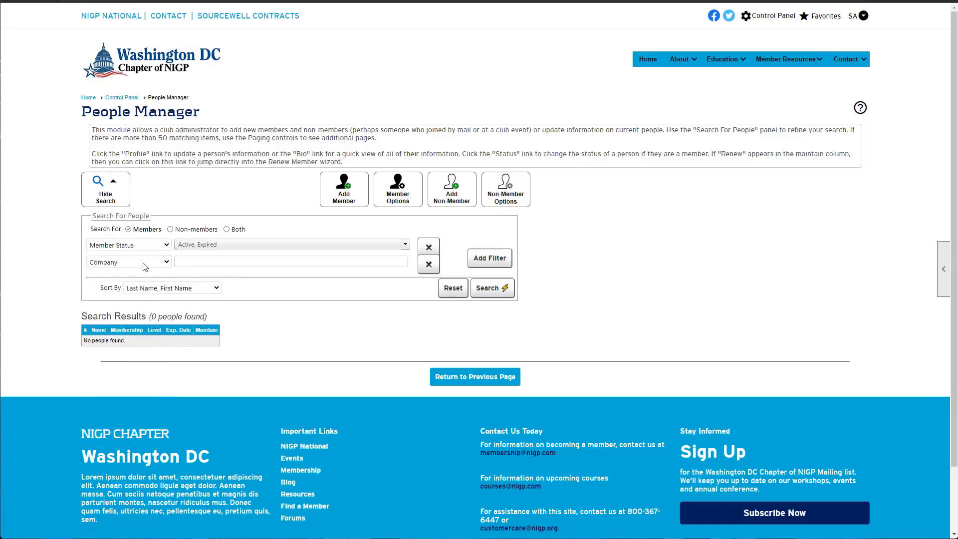
left_click(144, 266)
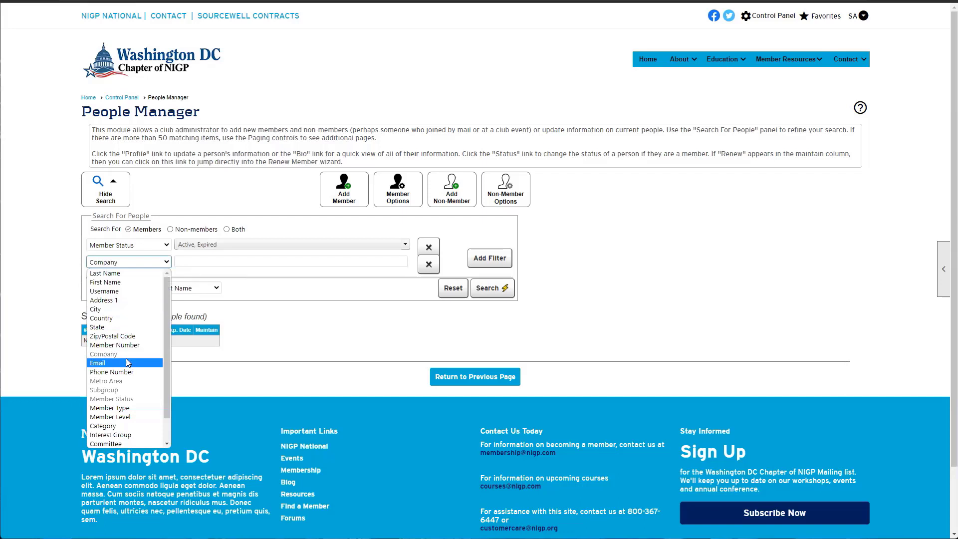
left_click(209, 263)
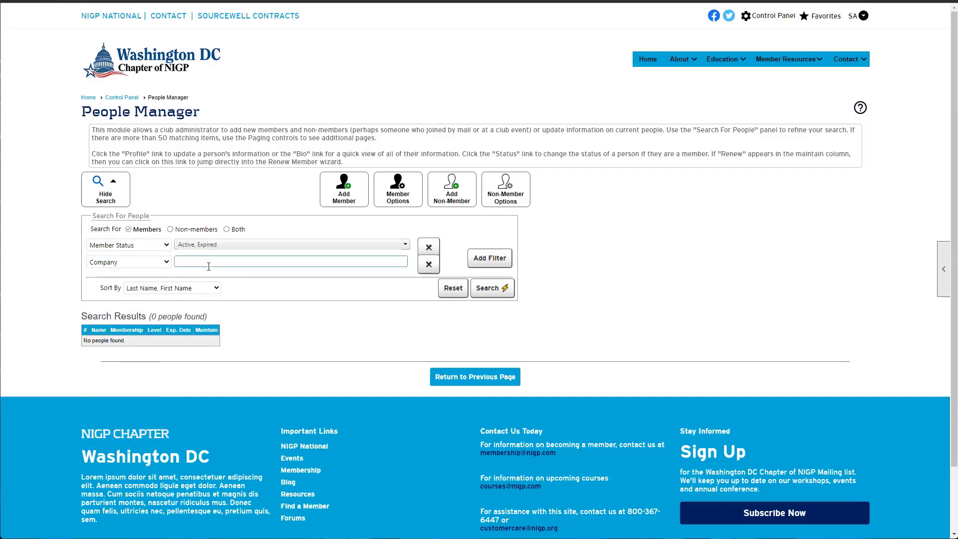
type("cle")
left_click(211, 264)
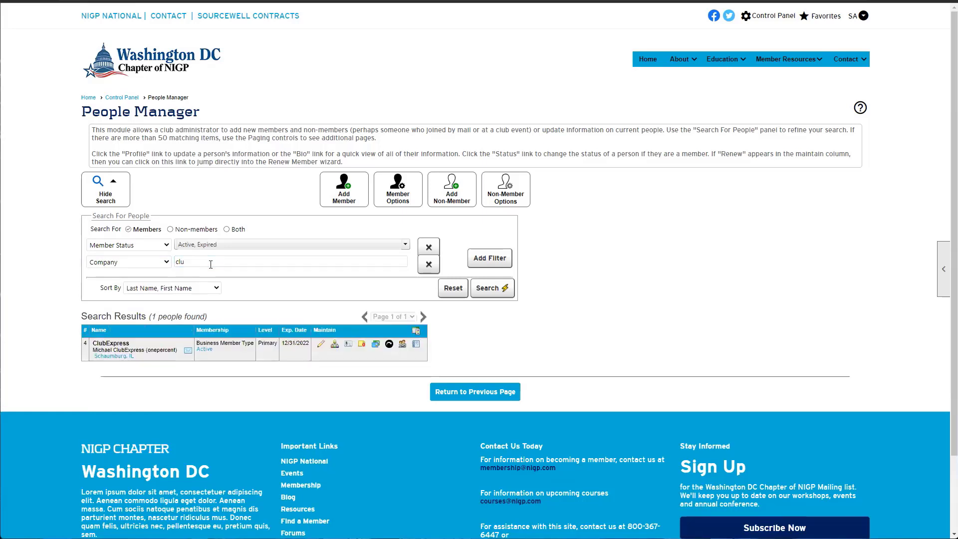
double_click(179, 263)
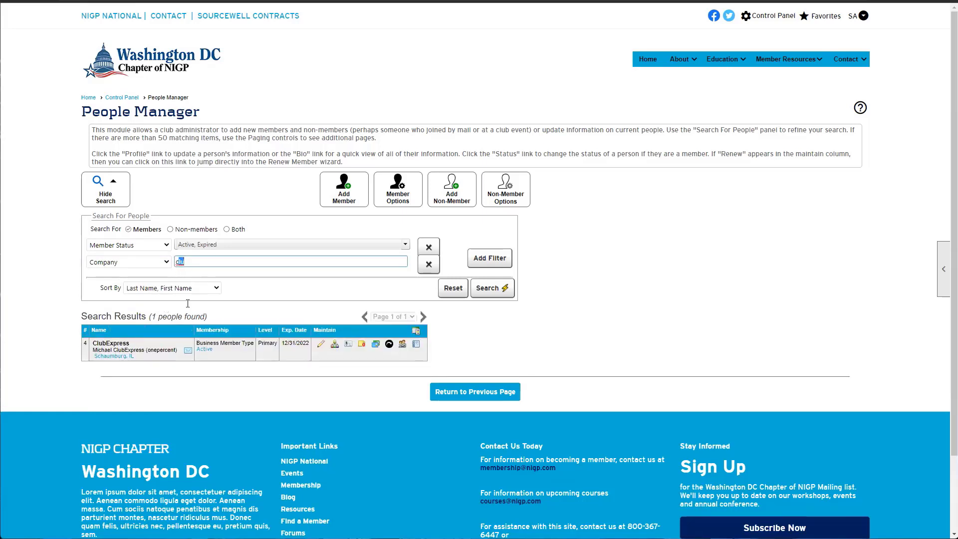
type("nig")
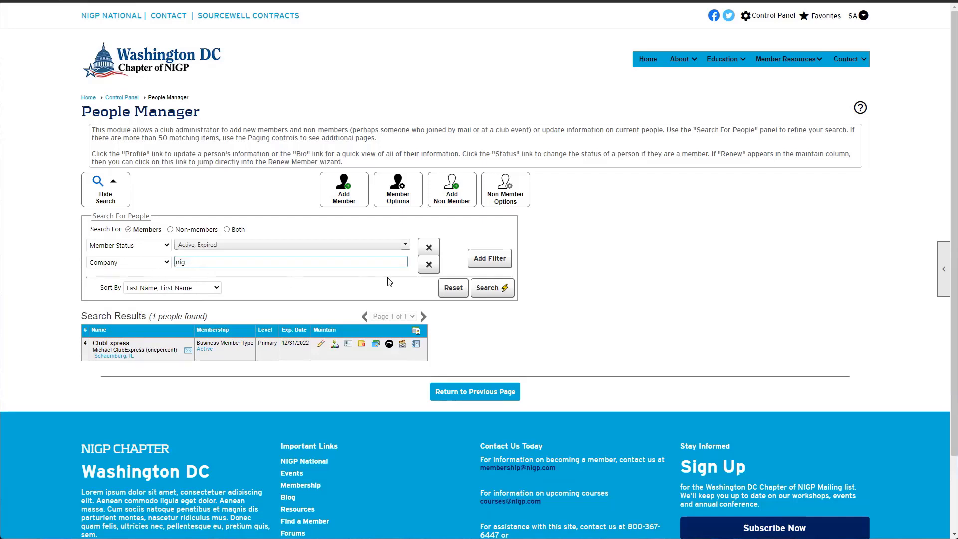
left_click(487, 288)
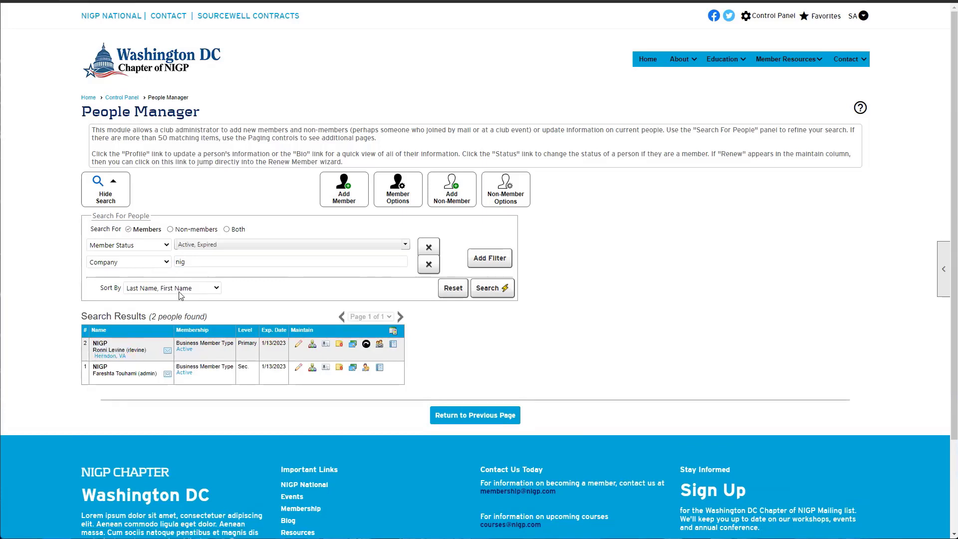
double_click(184, 262)
key("BackSpace")
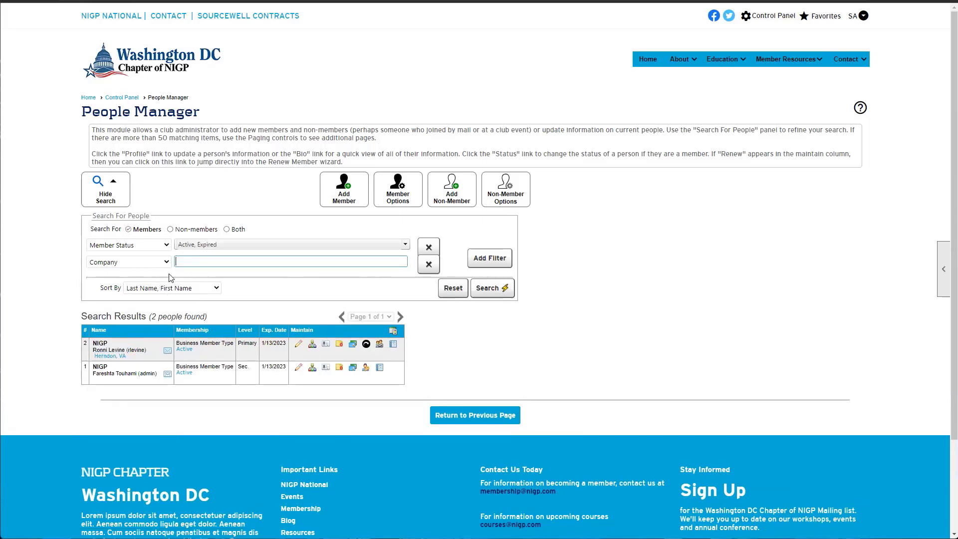
Set the second filter to With Pending Payment = Yes and search
left_click(164, 262)
scroll(119, 314, "down", 1)
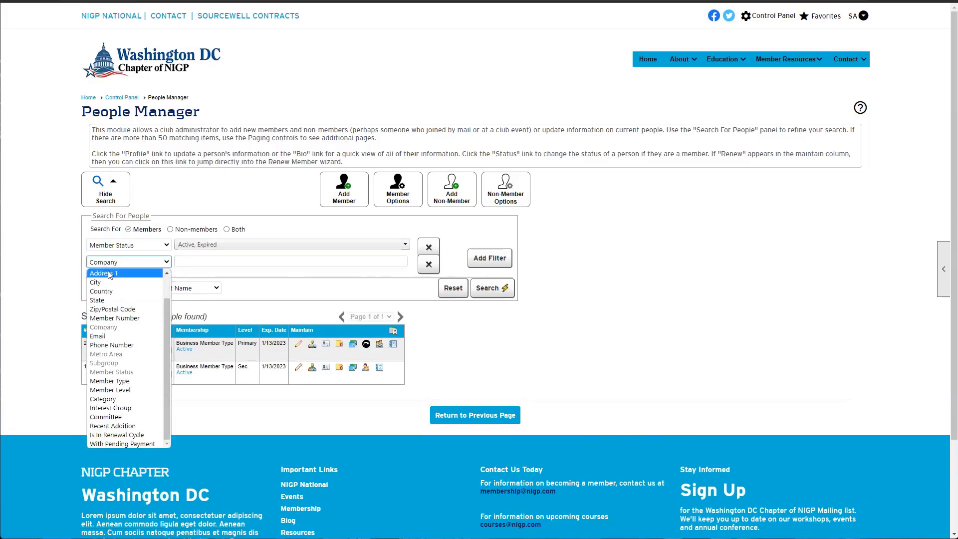
scroll(118, 320, "down", 1)
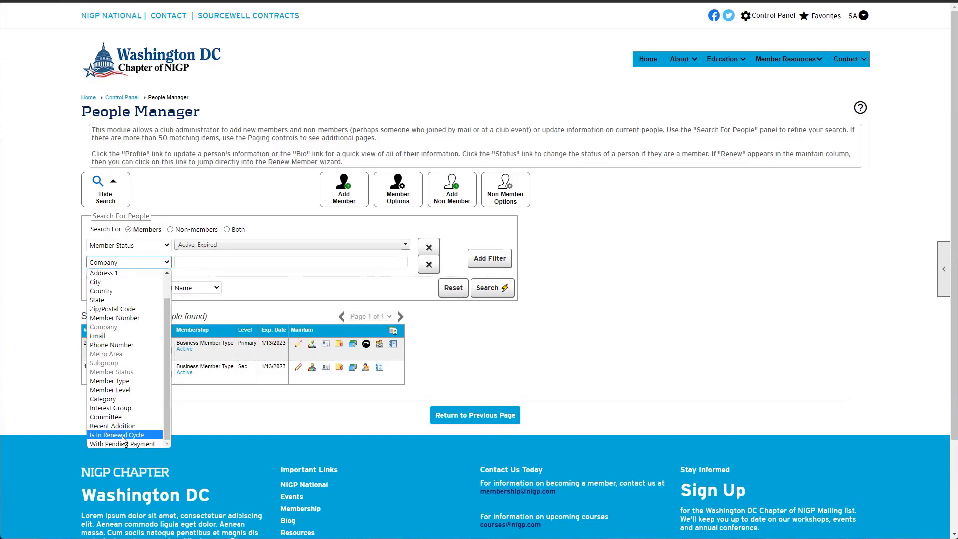
key("Return")
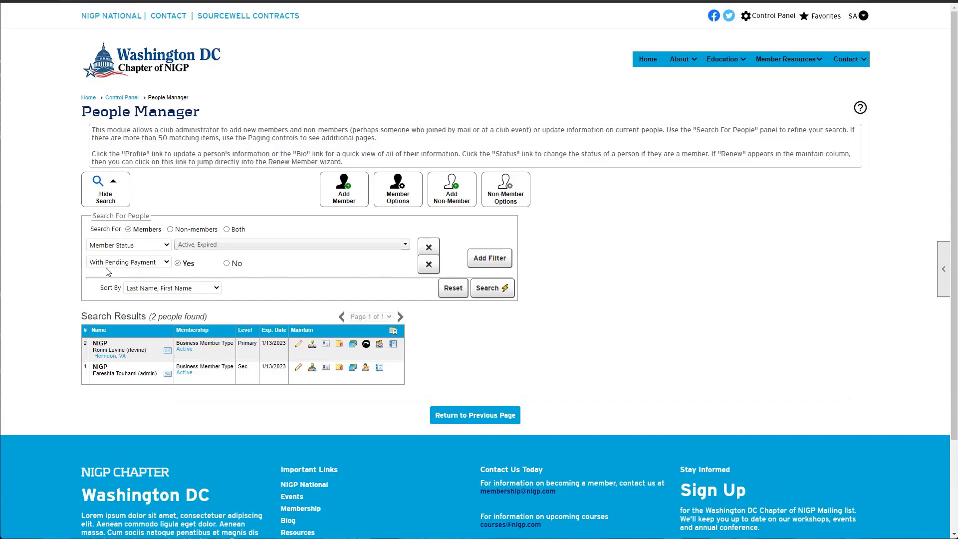
left_click(494, 288)
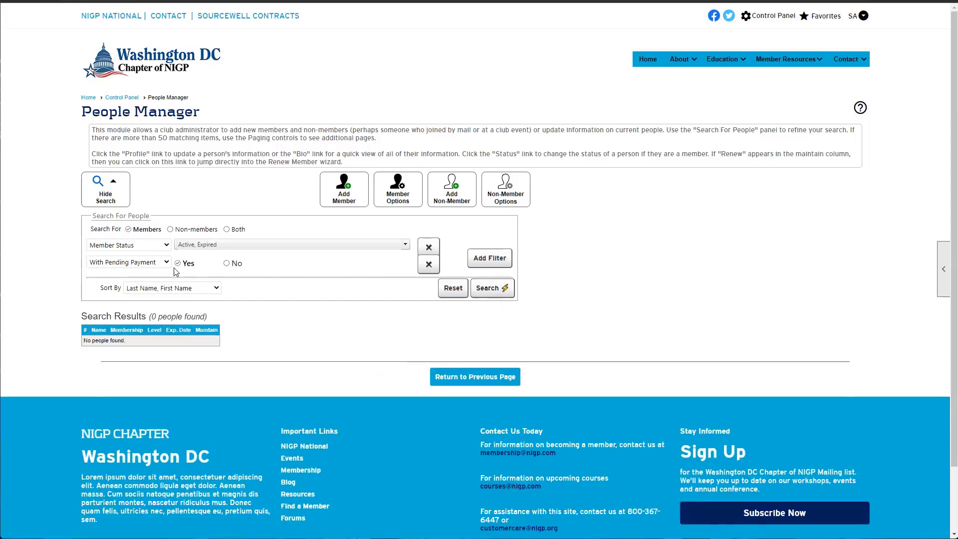
Rerun the search with pending payment No, then reset the filters to defaults
left_click(237, 264)
left_click(492, 288)
left_click(192, 265)
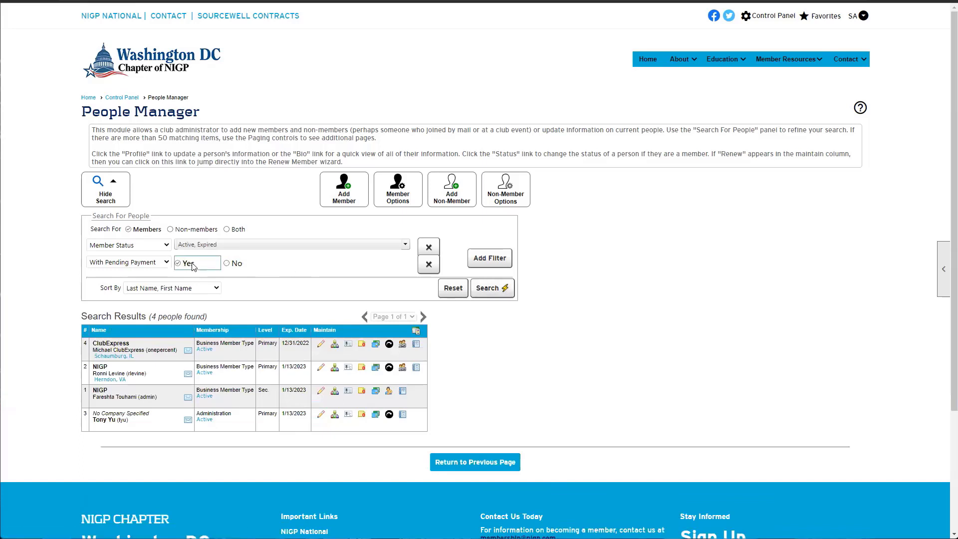
left_click(135, 266)
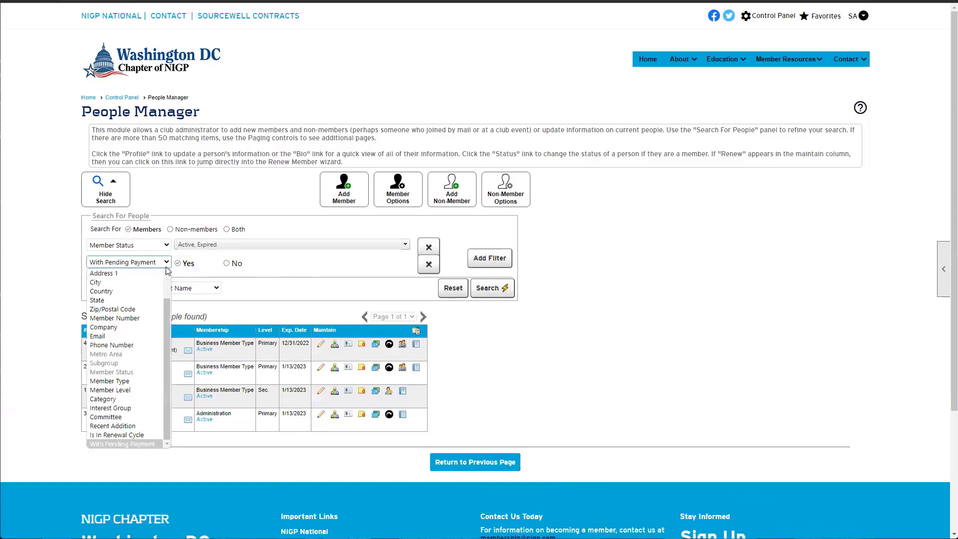
left_click(217, 279)
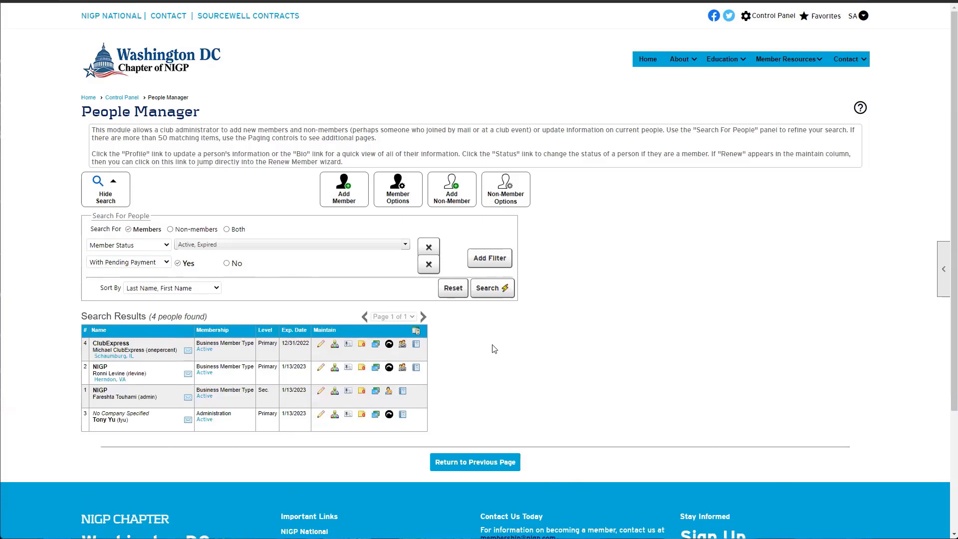
left_click(453, 289)
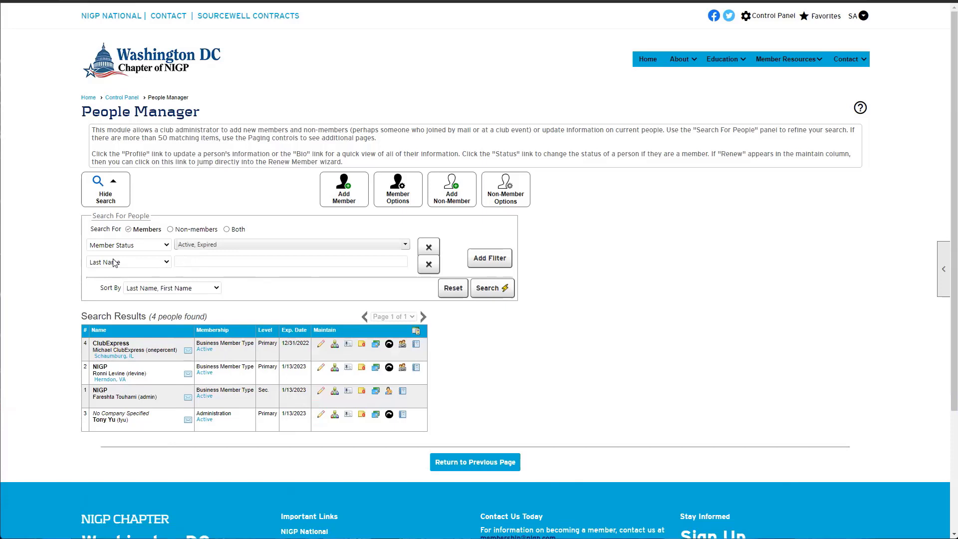
left_click(430, 266)
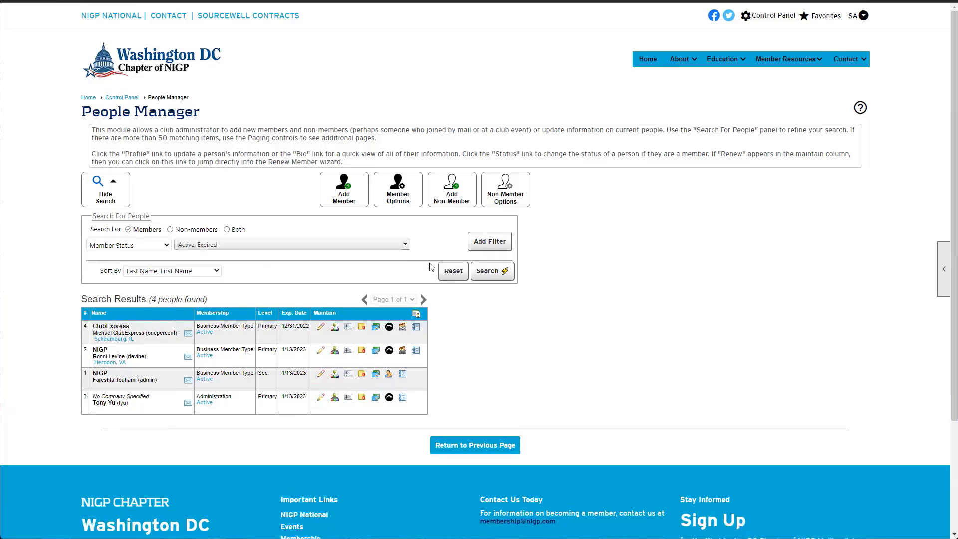
left_click(479, 243)
left_click(480, 259)
left_click(483, 275)
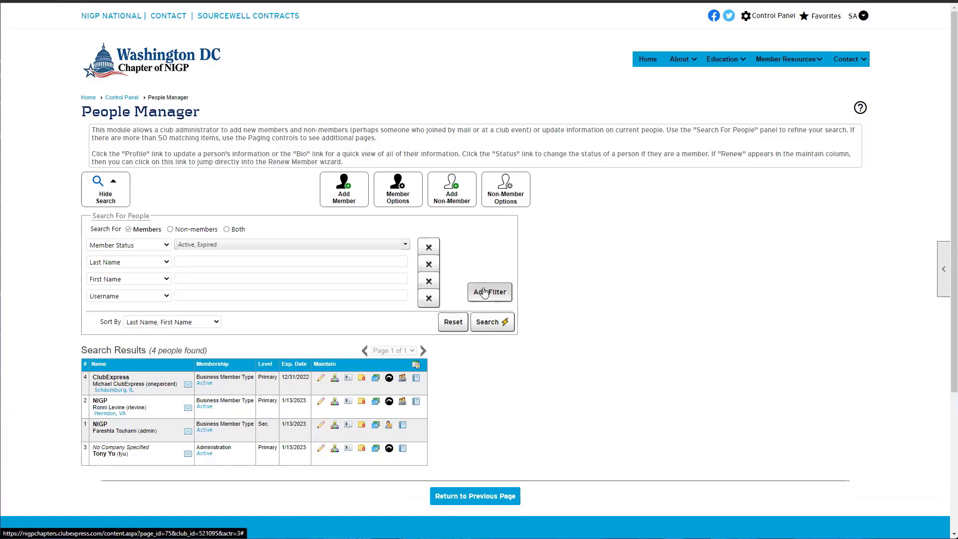
left_click(482, 293)
left_click(479, 310)
left_click(477, 327)
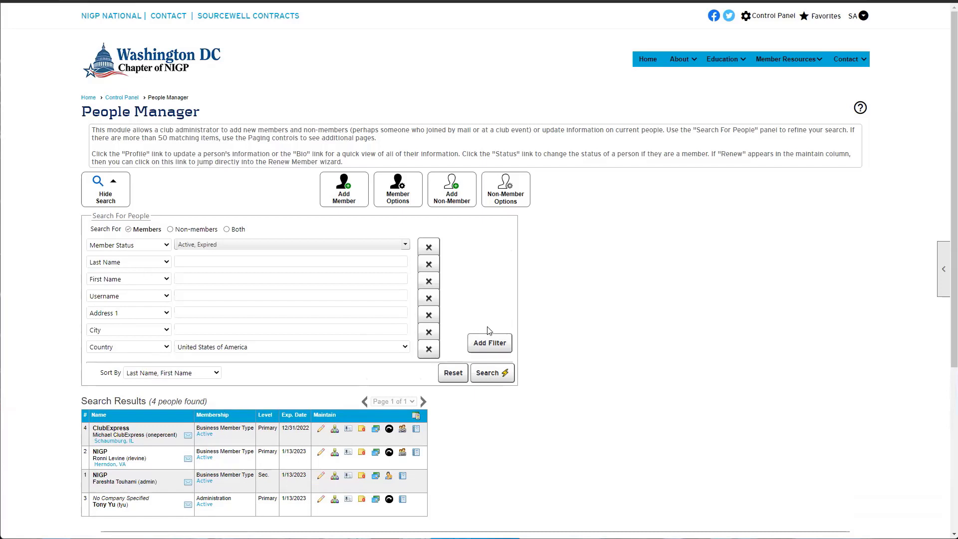
left_click(489, 343)
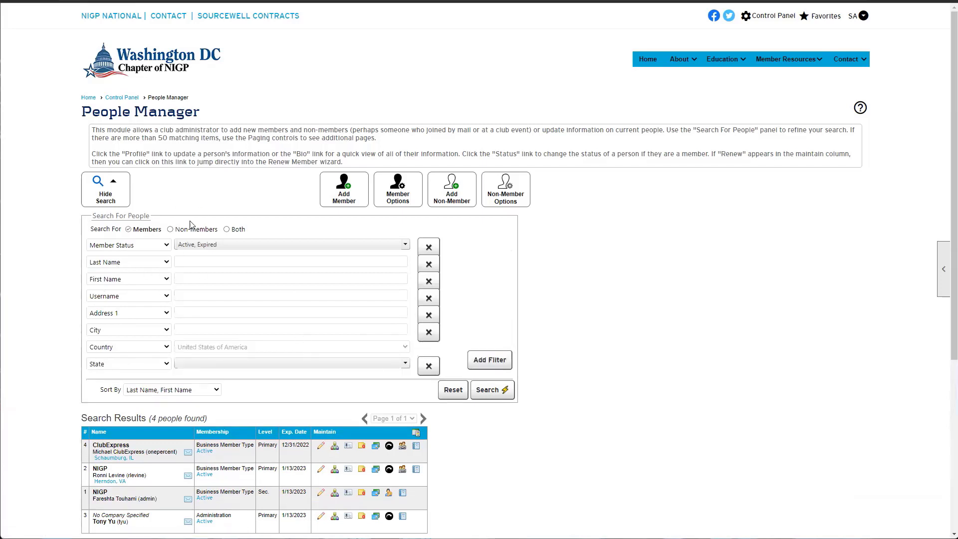
left_click(451, 393)
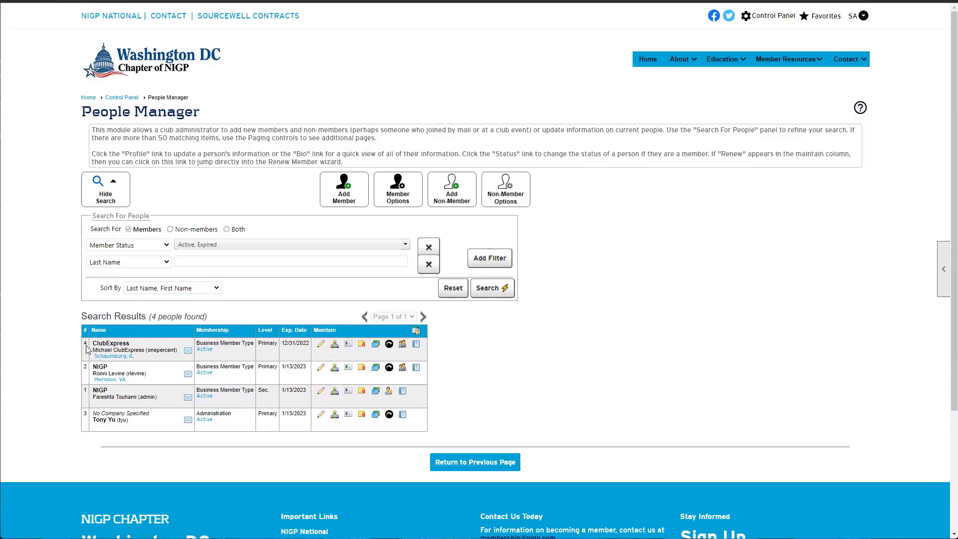
left_click_drag(87, 346, 430, 355)
left_click(437, 358)
left_click_drag(92, 343, 136, 345)
left_click(129, 344)
left_click_drag(95, 413, 164, 415)
left_click(162, 416)
left_click_drag(93, 350, 181, 352)
double_click(162, 350)
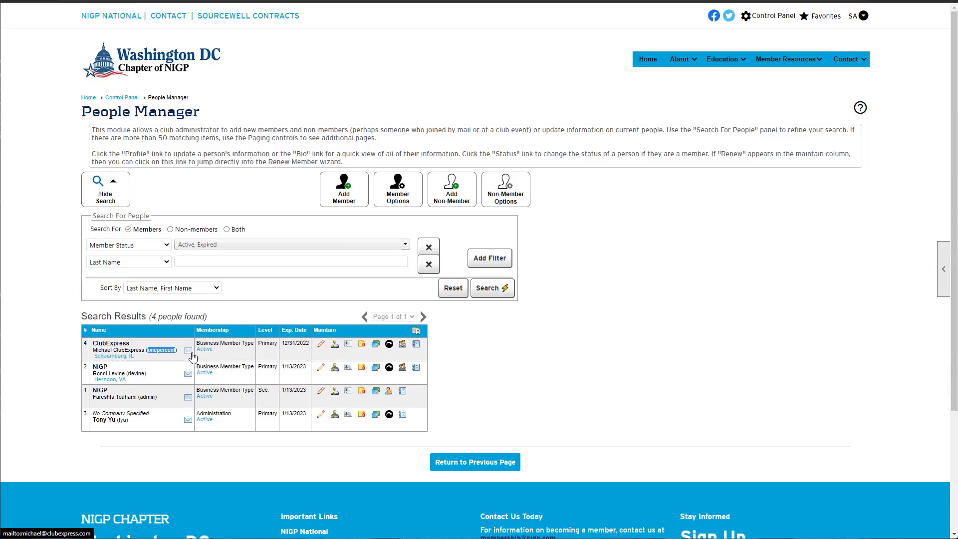
left_click(158, 346)
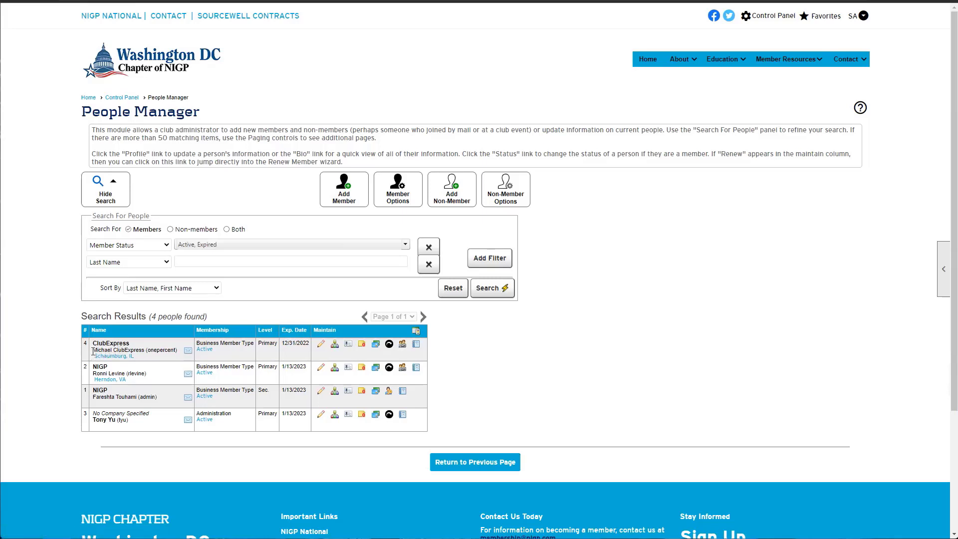
left_click_drag(92, 350, 145, 350)
left_click(173, 348)
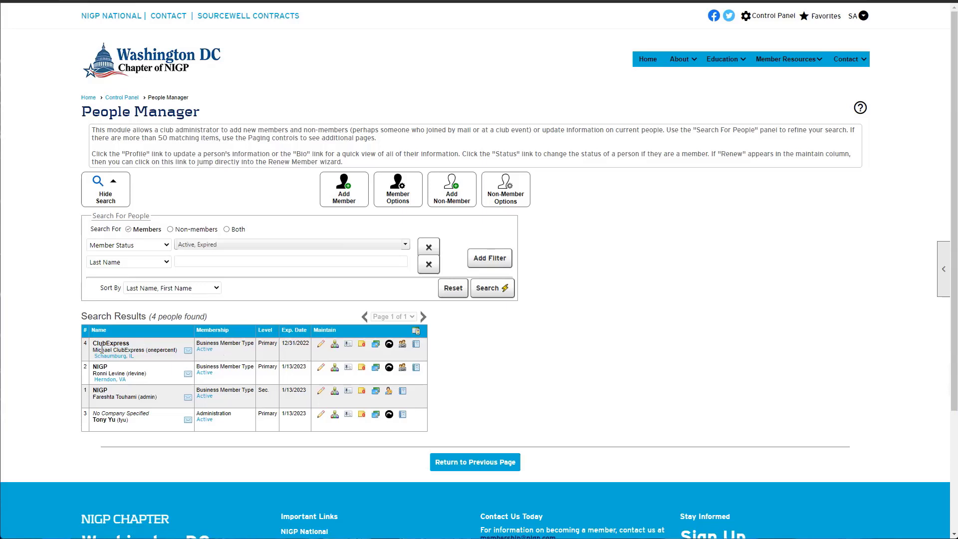
Freeze the ClubExpress member's membership and save it
left_click(205, 353)
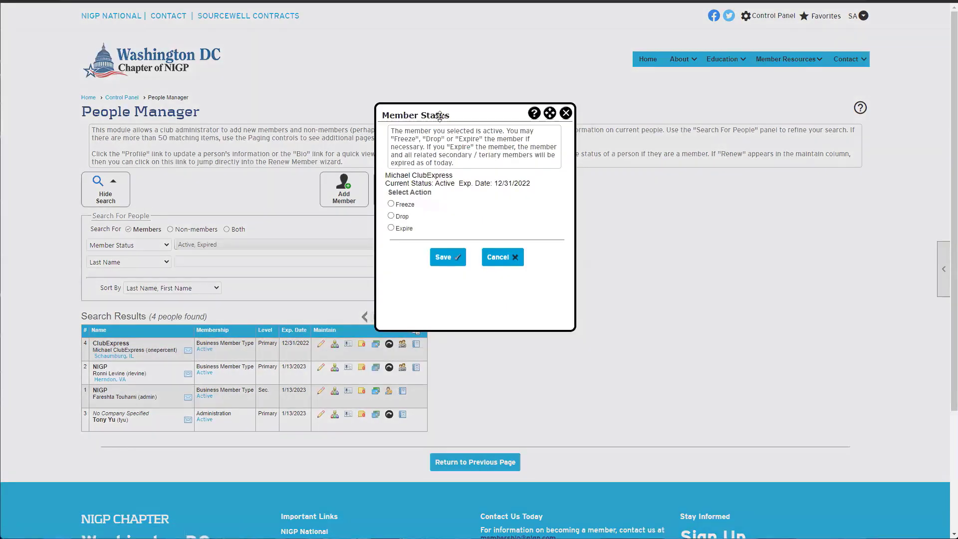
left_click_drag(442, 114, 425, 150)
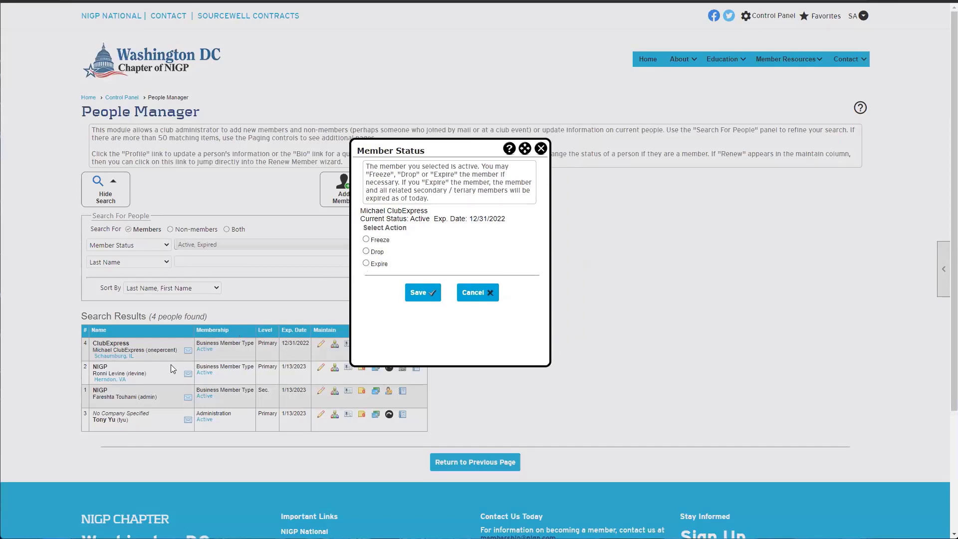
left_click(366, 240)
left_click(413, 293)
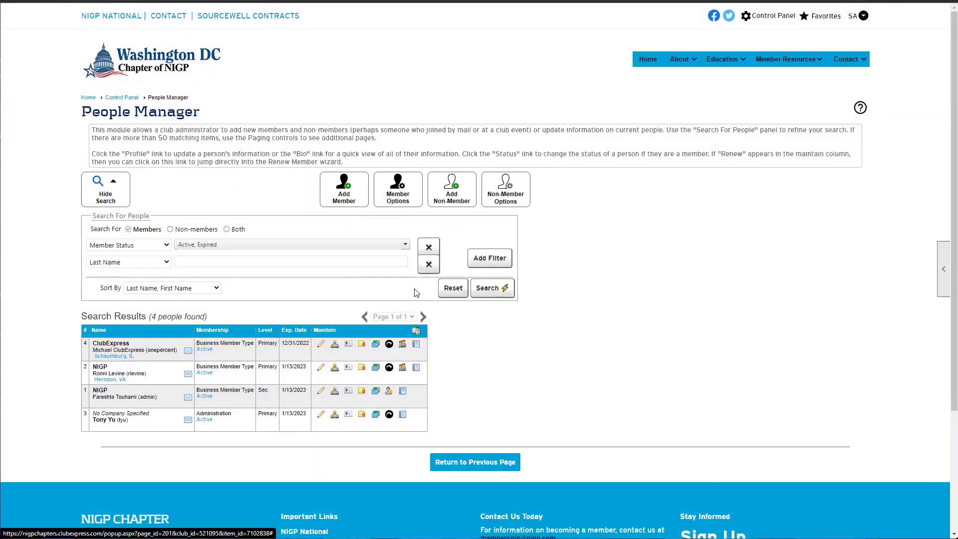
Choose Drop in the next NIGP member's status options
left_click(215, 245)
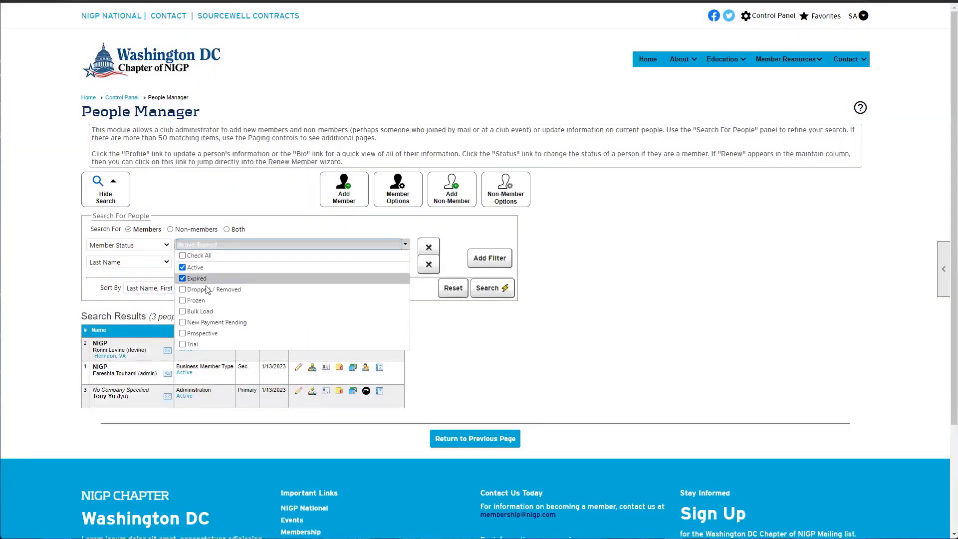
left_click(586, 399)
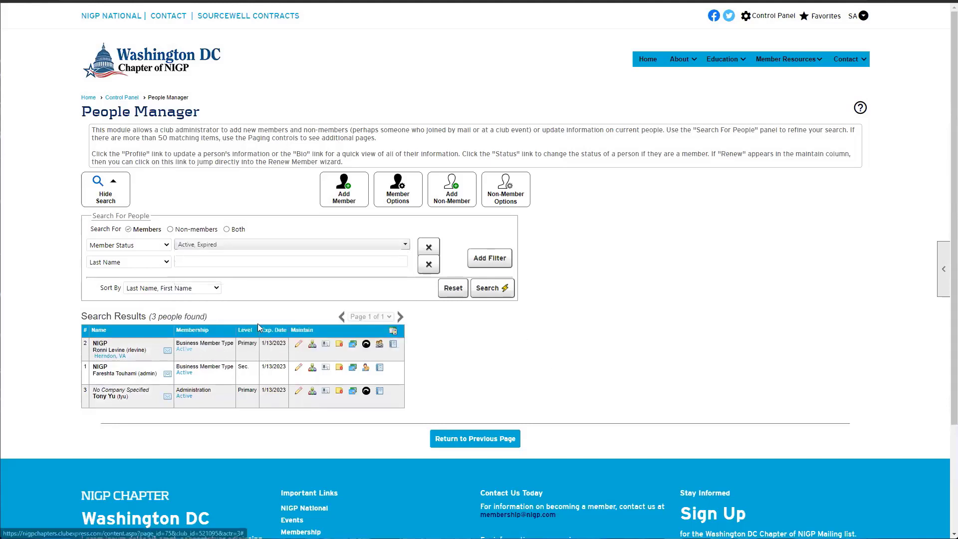
left_click(184, 348)
left_click(391, 216)
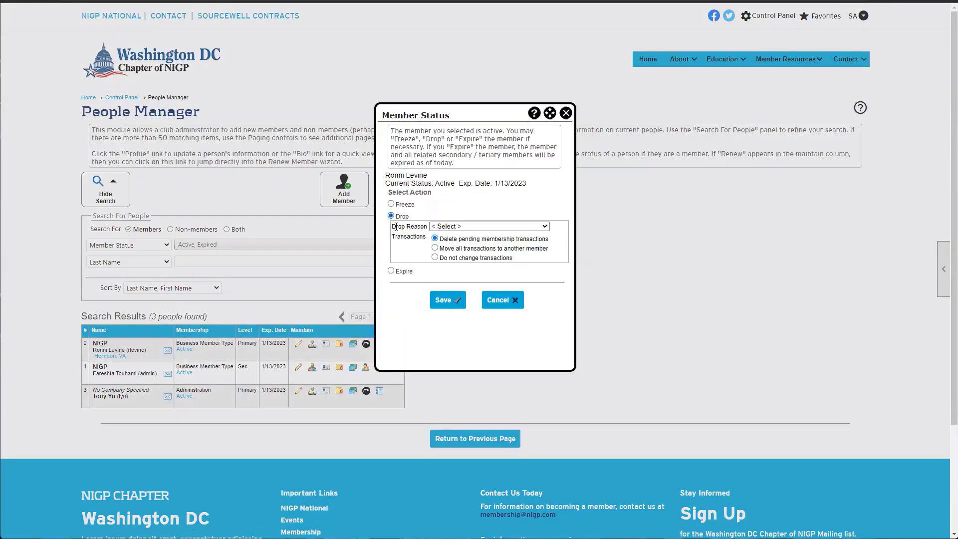
Try Duplicate and Test Account as the drop reason before settling on Unknown Reason
mouse_move(391, 226)
left_mouse_down()
mouse_move(429, 229)
mouse_move(393, 233)
left_mouse_up()
left_click(448, 228)
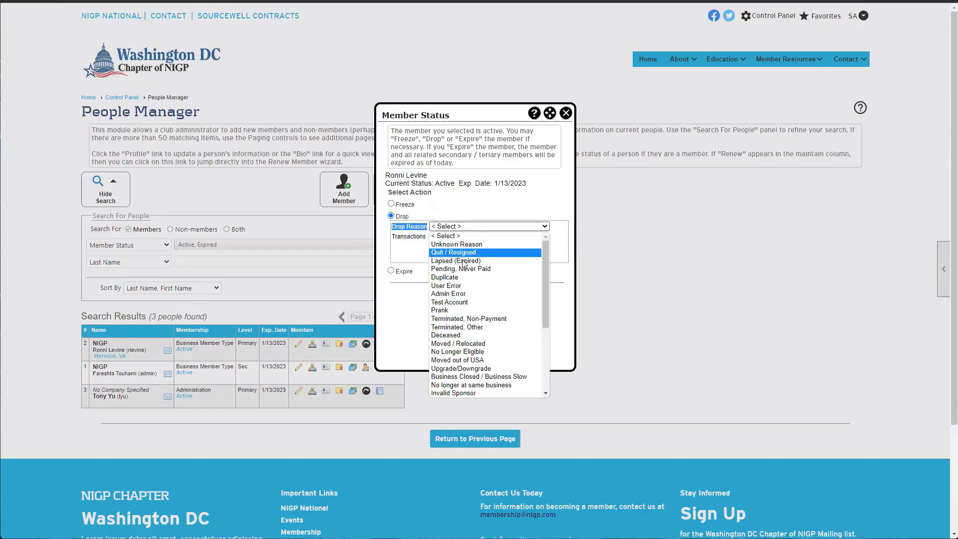
scroll(471, 279, "down", 3)
scroll(472, 279, "up", 3)
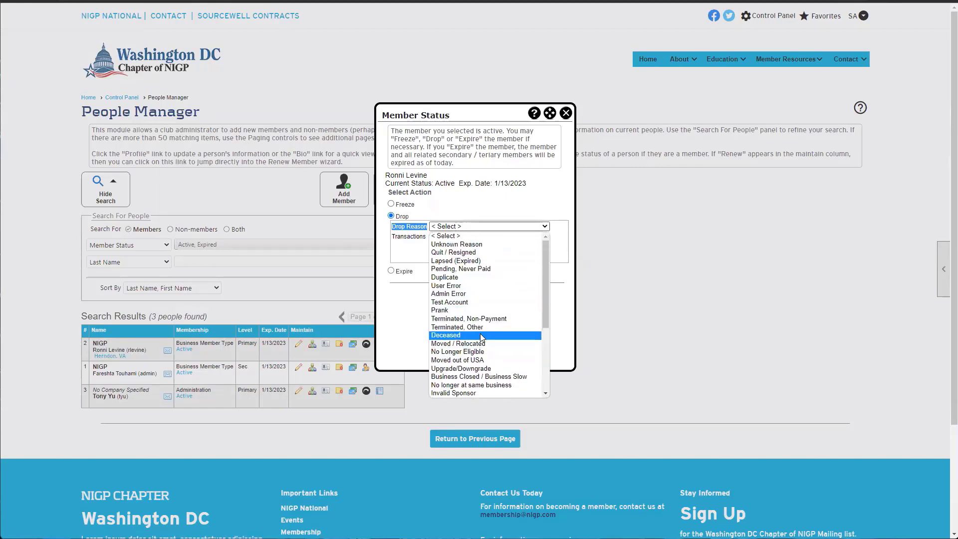
left_click(467, 278)
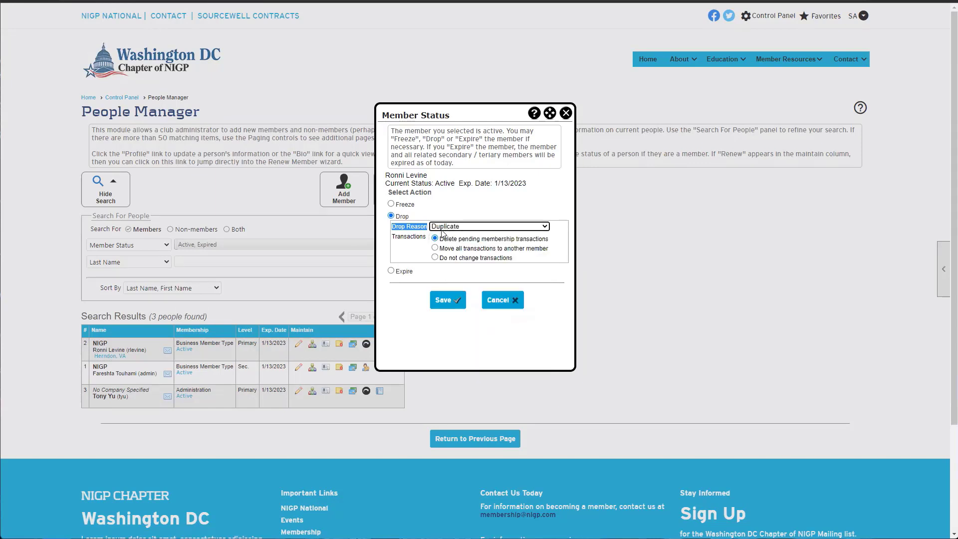
left_click(445, 228)
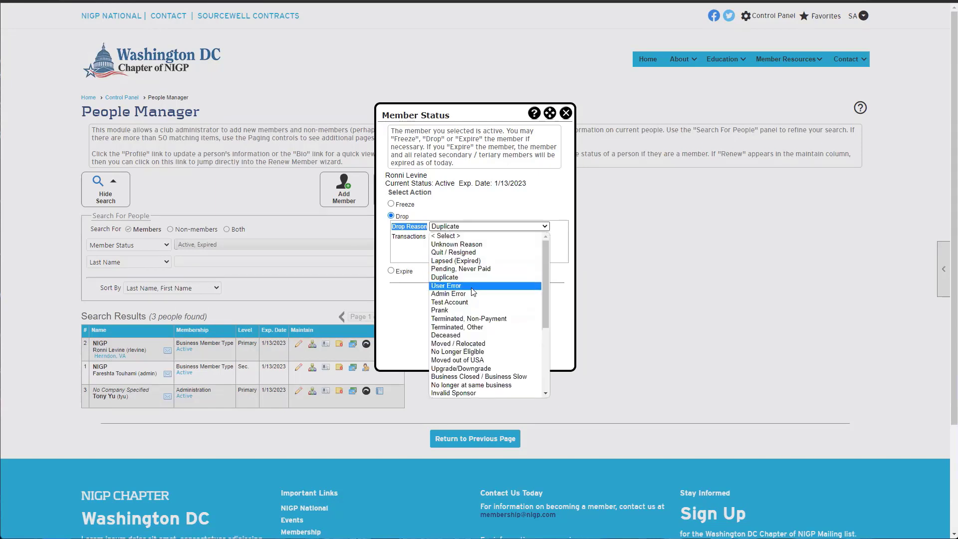
left_click(455, 303)
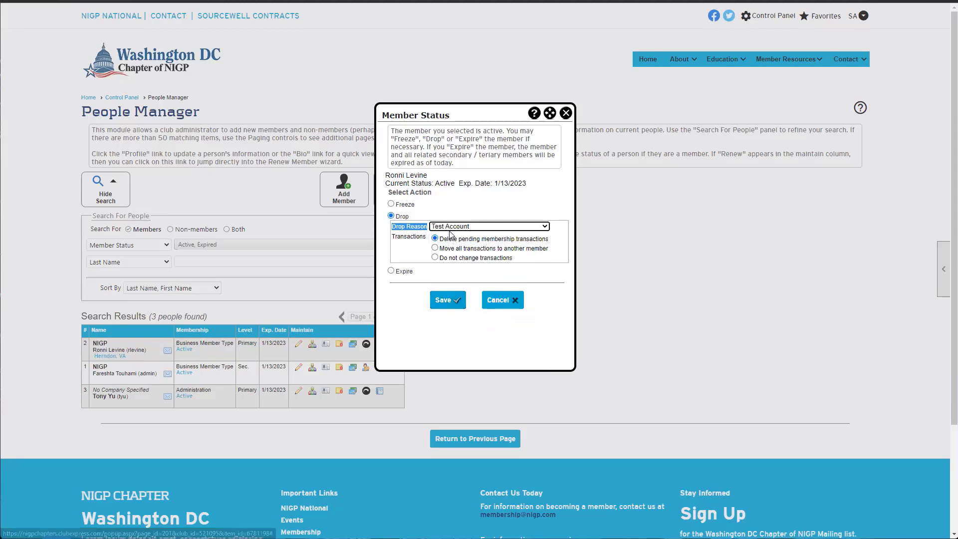
left_click(484, 226)
scroll(482, 394, "down", 5)
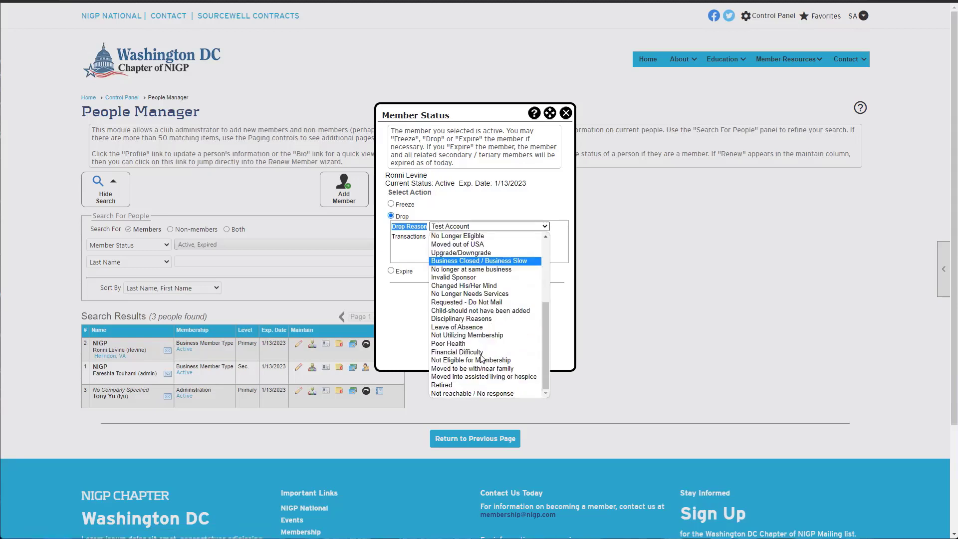
scroll(482, 360, "up", 5)
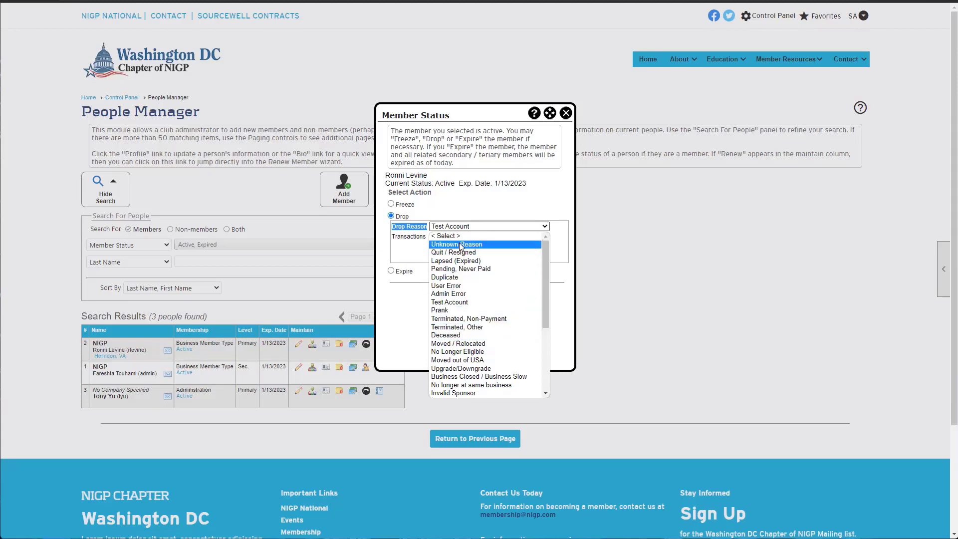
left_click(441, 241)
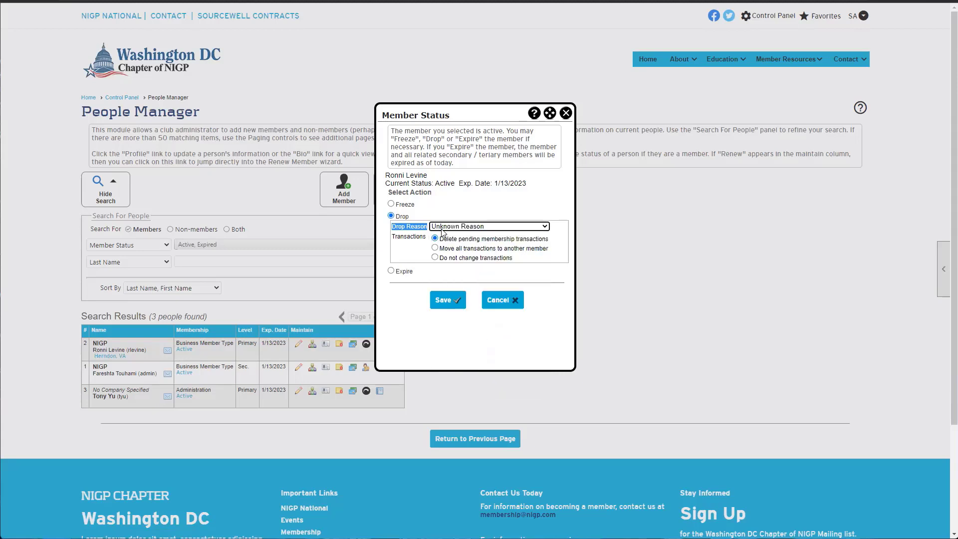
left_click(445, 226)
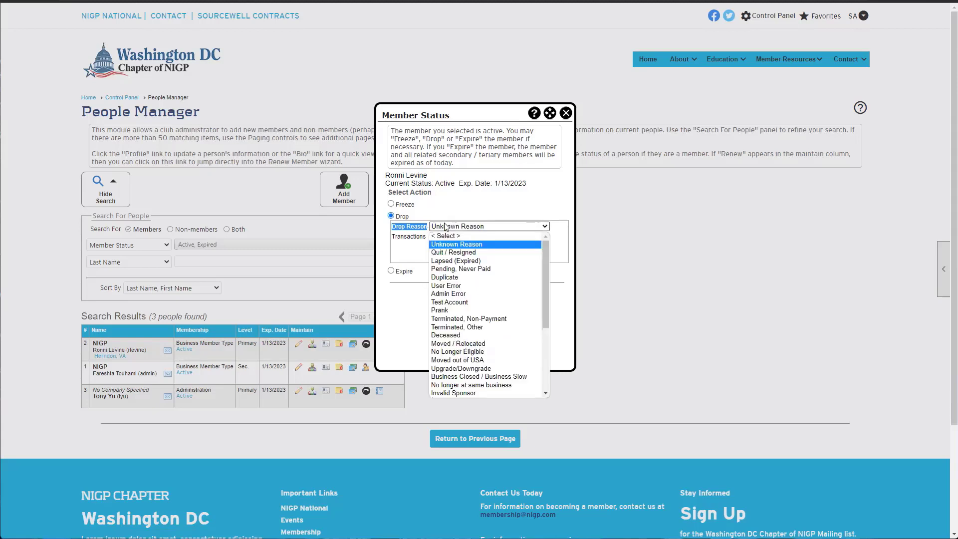
left_click(443, 227)
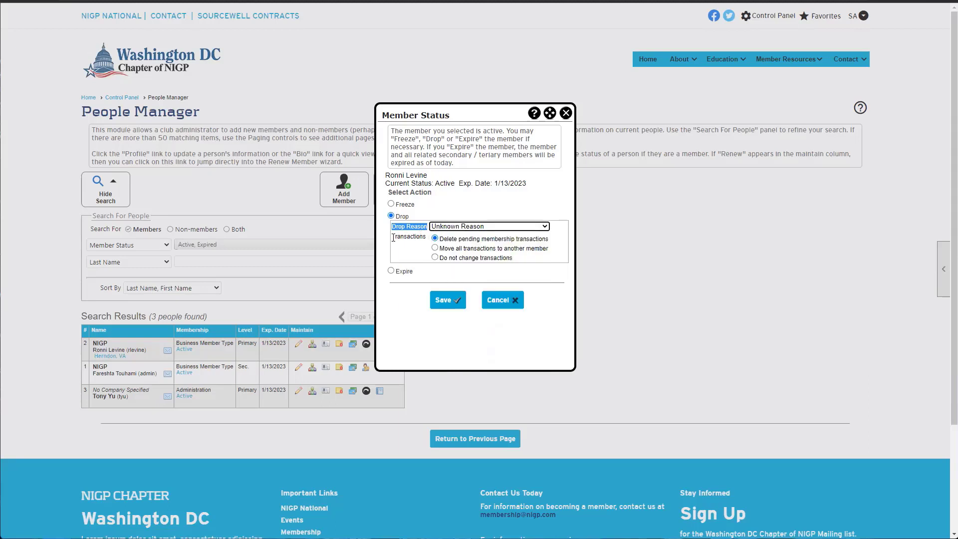
Move the member's transactions to another member, set reason Duplicate, and list members to select
left_click_drag(392, 237, 427, 239)
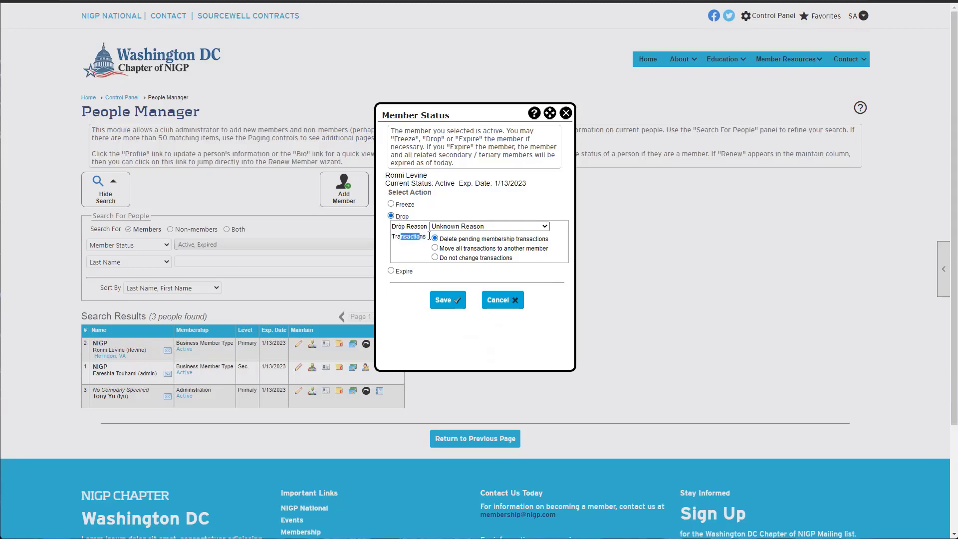
left_click_drag(453, 239, 514, 243)
left_click(524, 244)
left_click(435, 248)
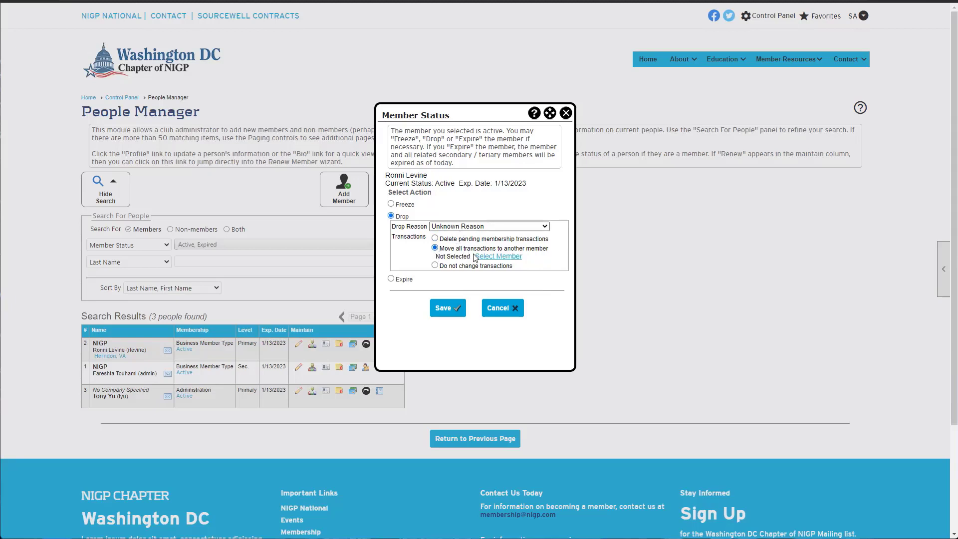
left_click(461, 227)
left_click(467, 277)
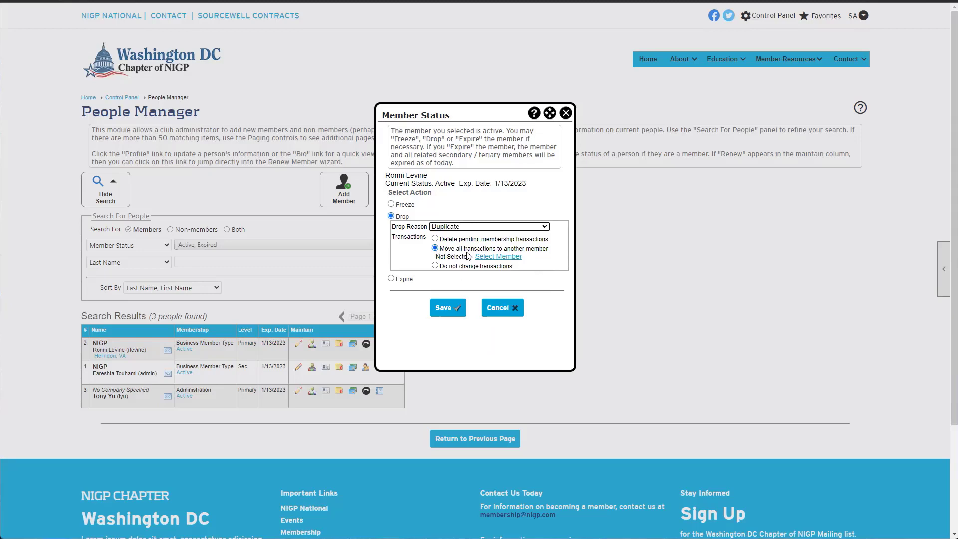
left_click(482, 259)
left_click(528, 193)
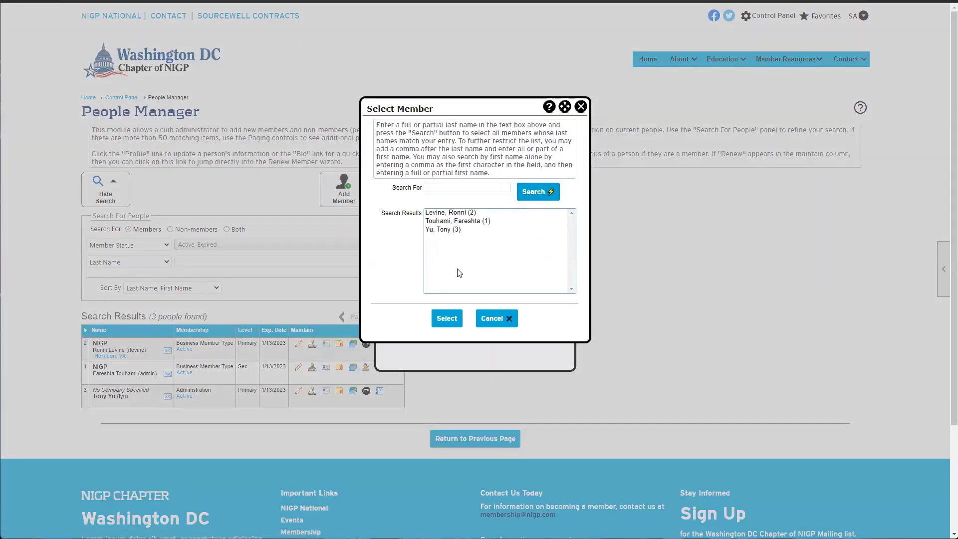
Close the Select Member dialog without choosing anyone to receive the transactions
left_click(579, 107)
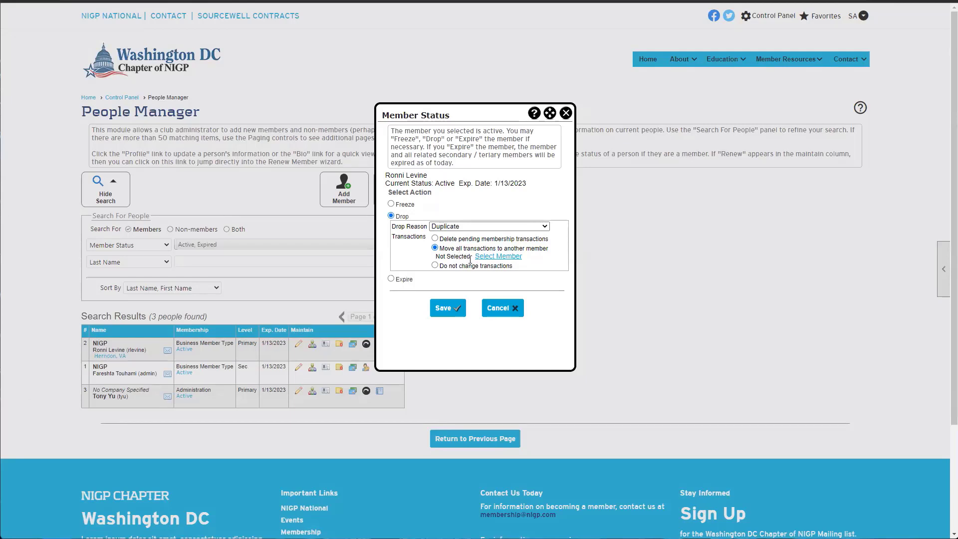
Choose 'Do not change transactions' and Expire, then close the Member Status form unsaved
left_click(435, 266)
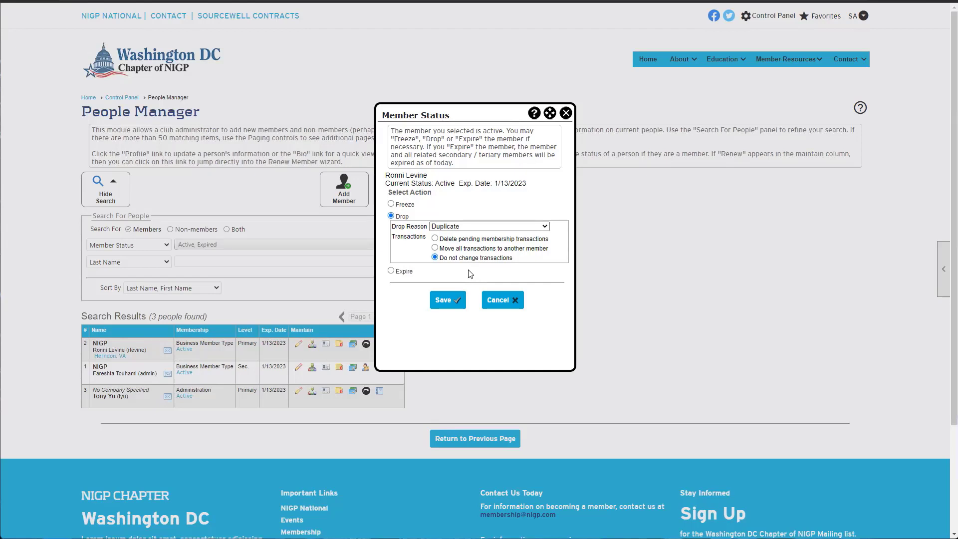
left_click(391, 272)
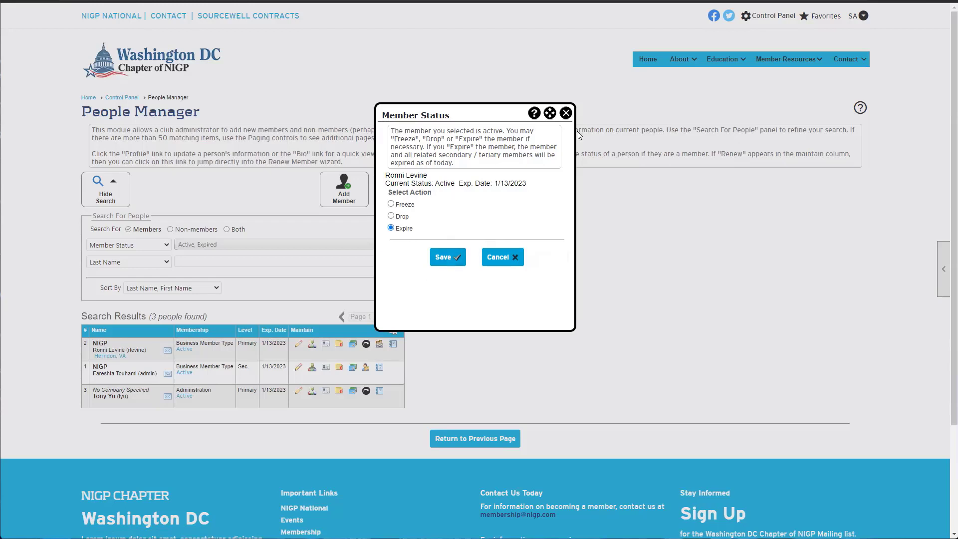
left_click(567, 114)
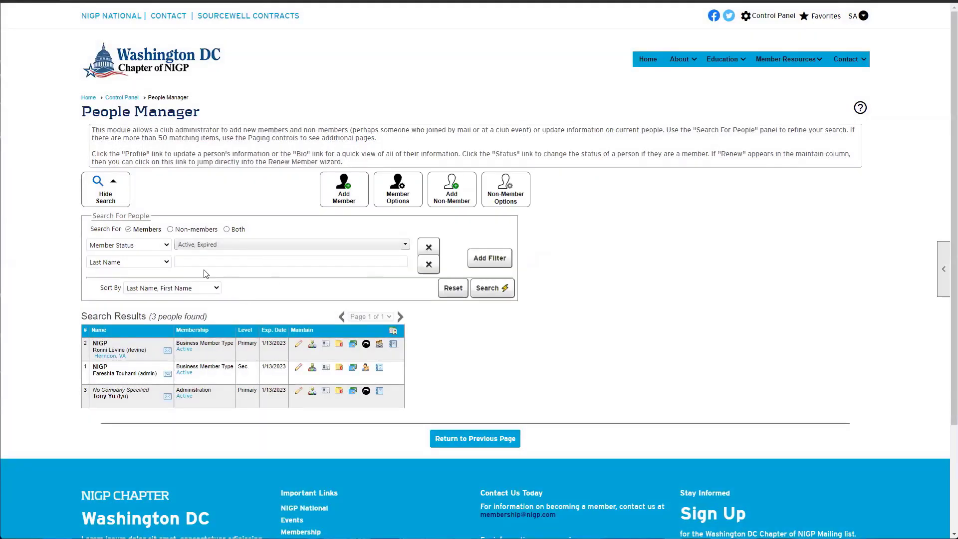
In the Member Status filter, check Frozen and uncheck Active
left_click(232, 244)
left_click(182, 300)
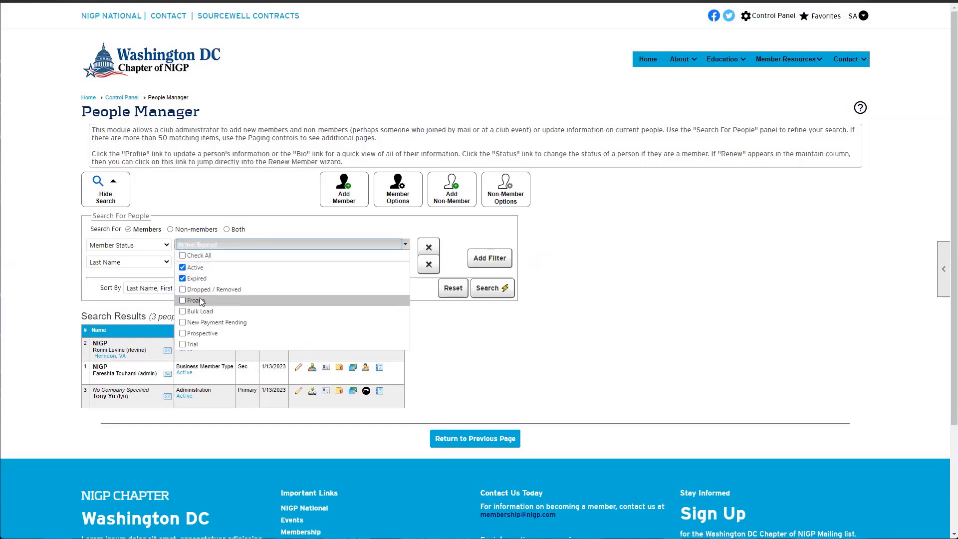
left_click(183, 267)
Uncheck Expired so only Frozen remains, and search for frozen members
left_click(182, 278)
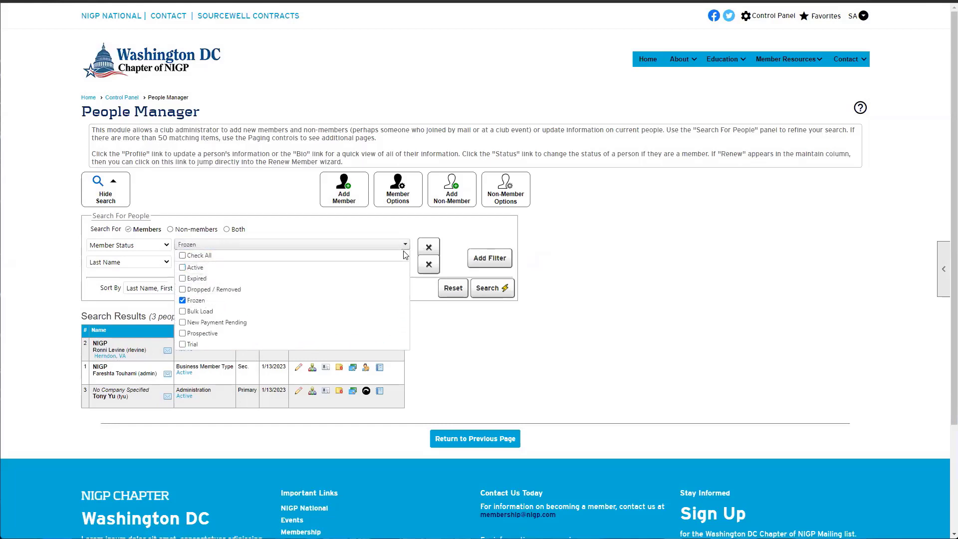
left_click(225, 244)
left_click(512, 289)
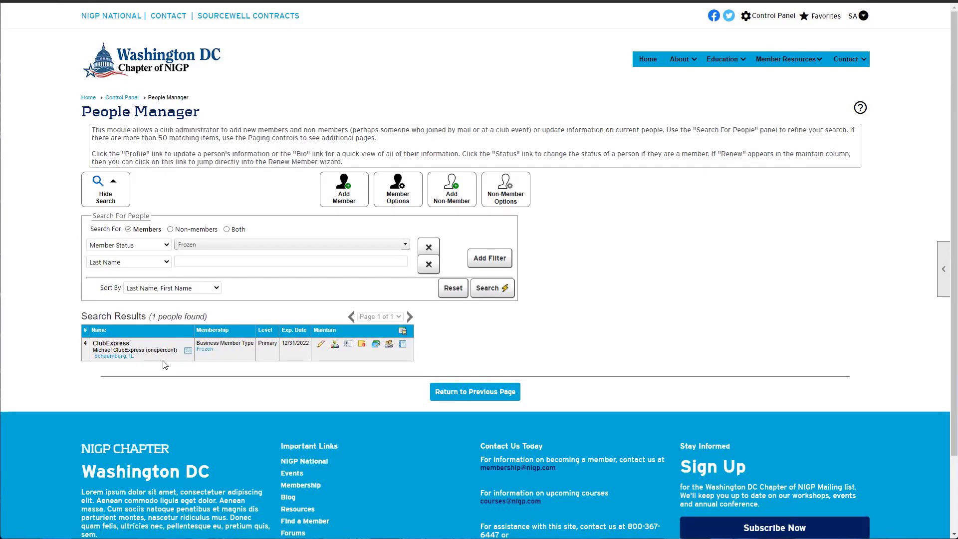
Open the frozen member's status form and reinstate them
left_click(211, 351)
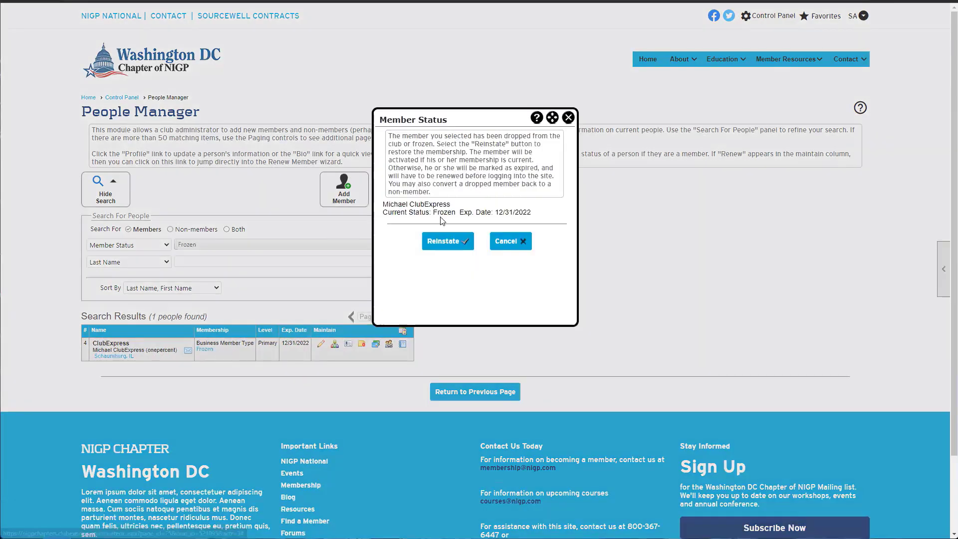
left_click_drag(396, 208, 528, 213)
left_click(528, 214)
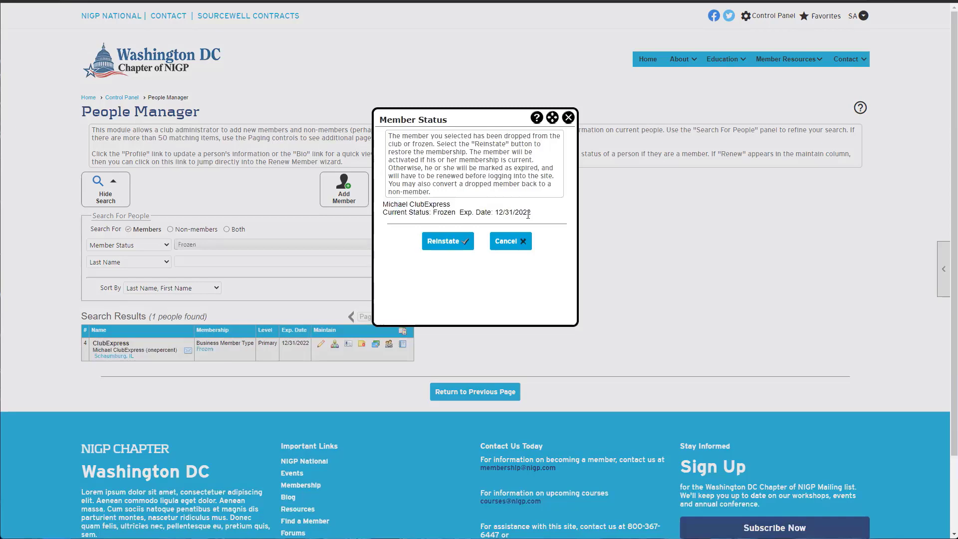
left_click(442, 241)
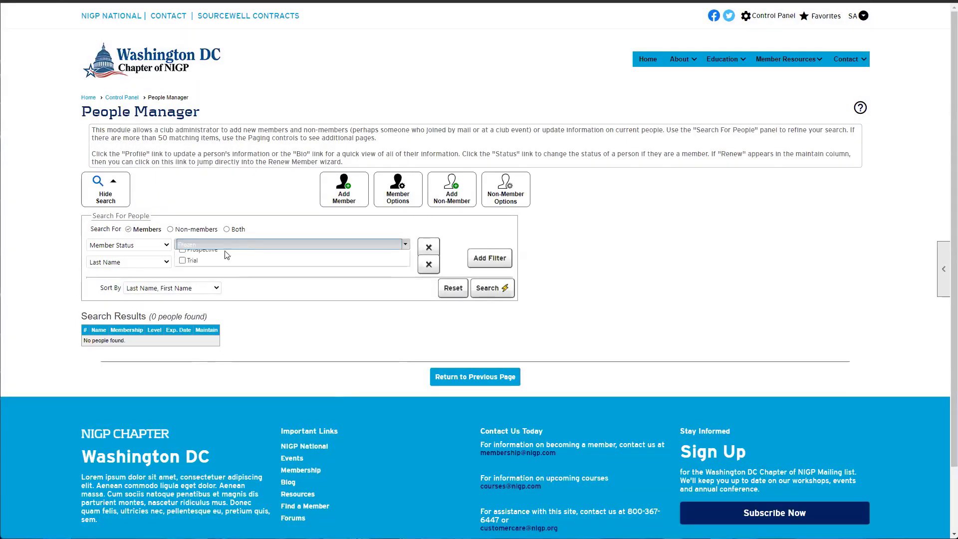
Filter to Active only (check Active, uncheck Frozen) and search, showing the reinstated member among 4 people
left_click(239, 244)
left_click(183, 267)
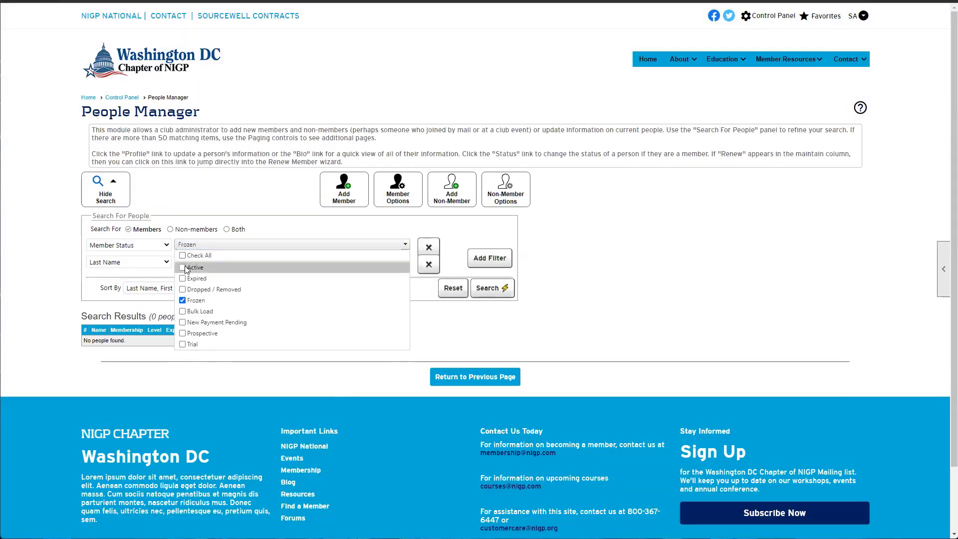
left_click(182, 301)
left_click(453, 289)
left_click(491, 288)
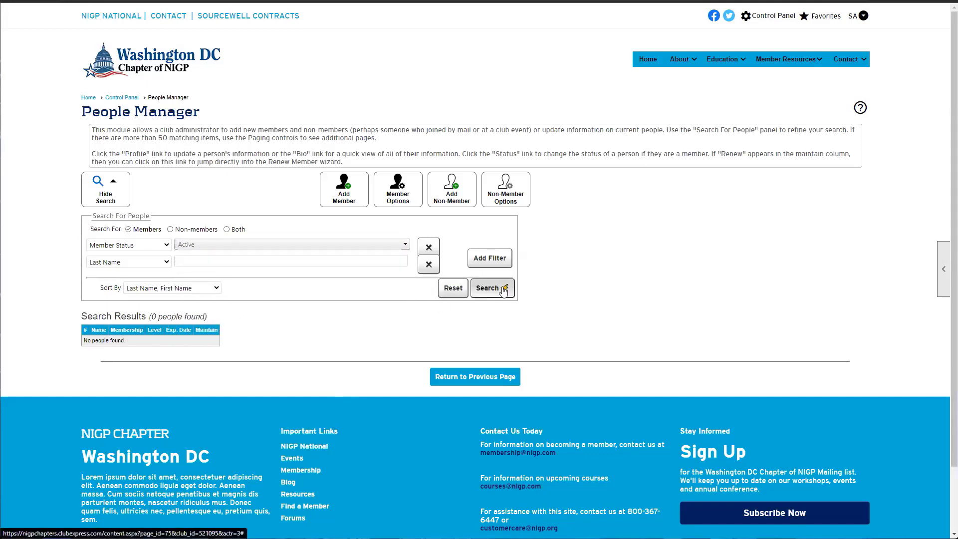
left_click_drag(116, 348, 172, 350)
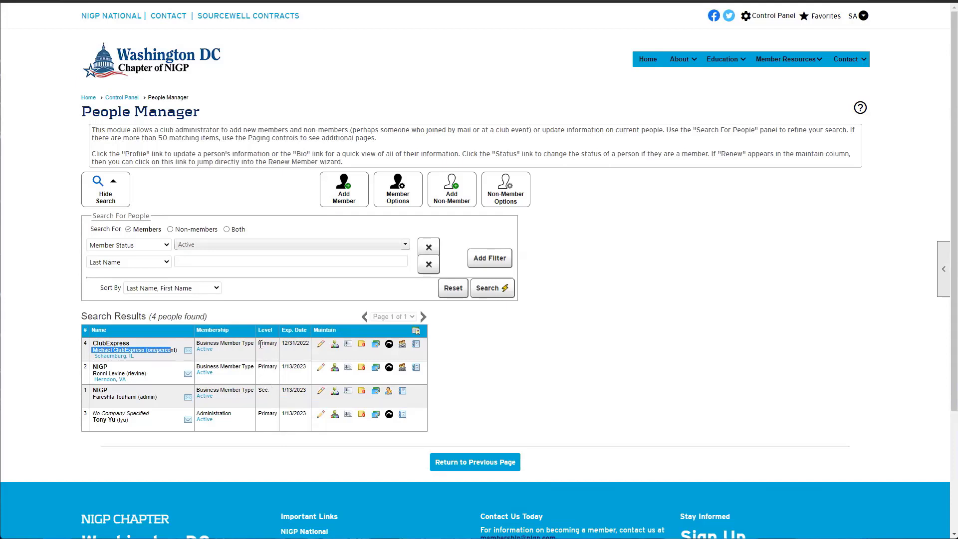
left_click_drag(262, 343, 272, 367)
left_click_drag(261, 417, 265, 418)
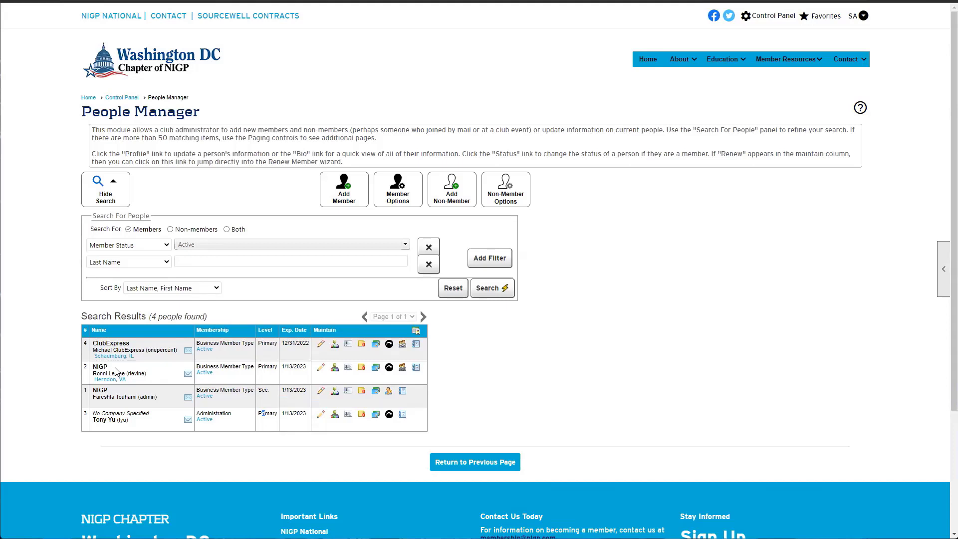
left_click_drag(107, 367, 97, 368)
left_click(273, 370)
left_click_drag(106, 368, 131, 398)
left_click(92, 372)
left_click(111, 393)
left_click_drag(273, 394, 258, 393)
left_click(271, 393)
left_click_drag(284, 367, 307, 391)
left_click(158, 370)
left_click_drag(96, 373, 259, 372)
left_click_drag(92, 397, 152, 395)
left_click(154, 396)
left_click_drag(270, 390, 160, 394)
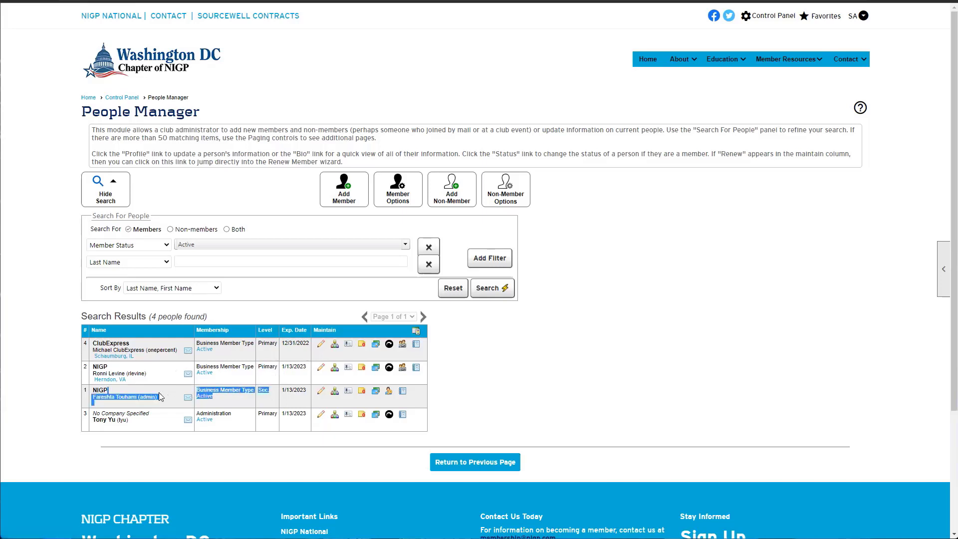
left_click(130, 397)
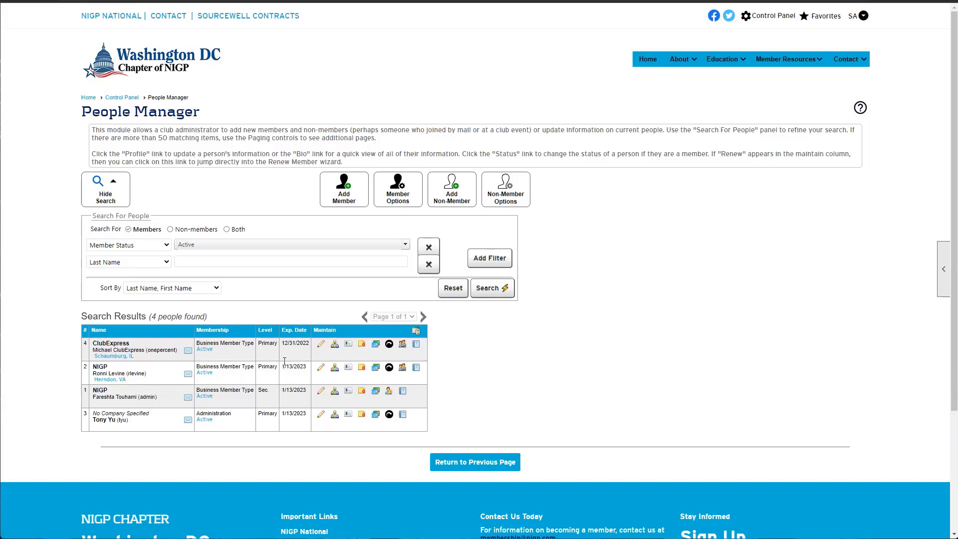
left_click_drag(260, 367, 271, 394)
left_click(268, 390)
Review the maintenance actions legend, then open the ClubExpress member's mailing categories
left_click(415, 331)
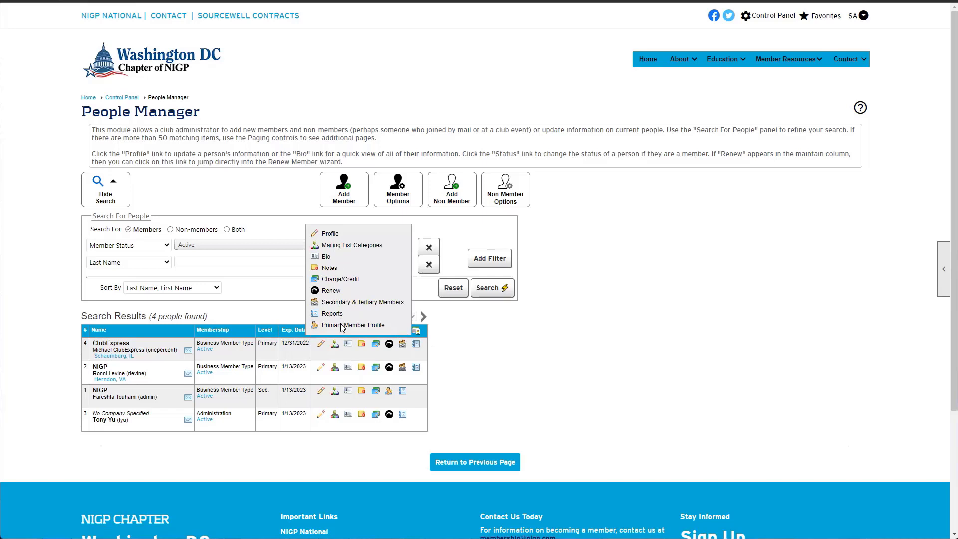
mouse_move(416, 330)
left_click(320, 283)
left_click(417, 332)
mouse_move(416, 331)
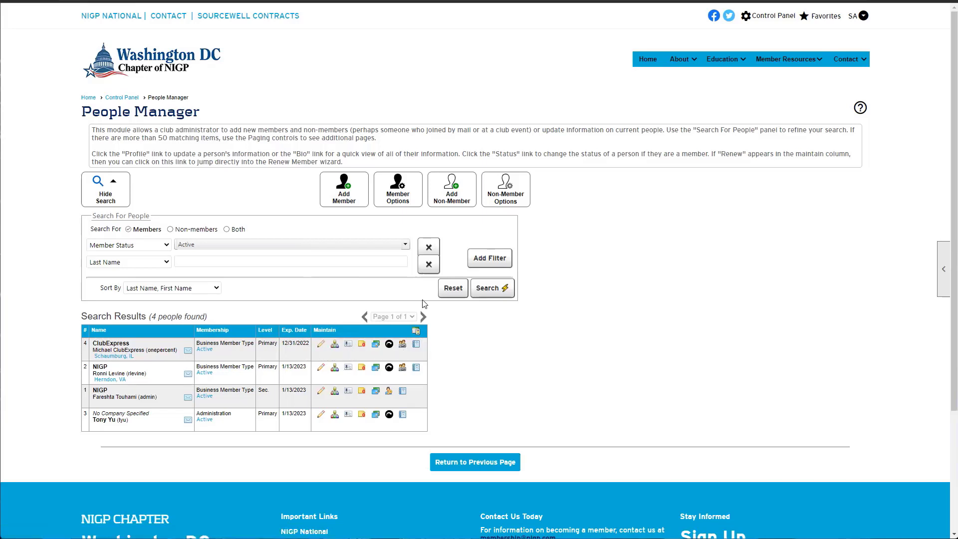
left_click(336, 347)
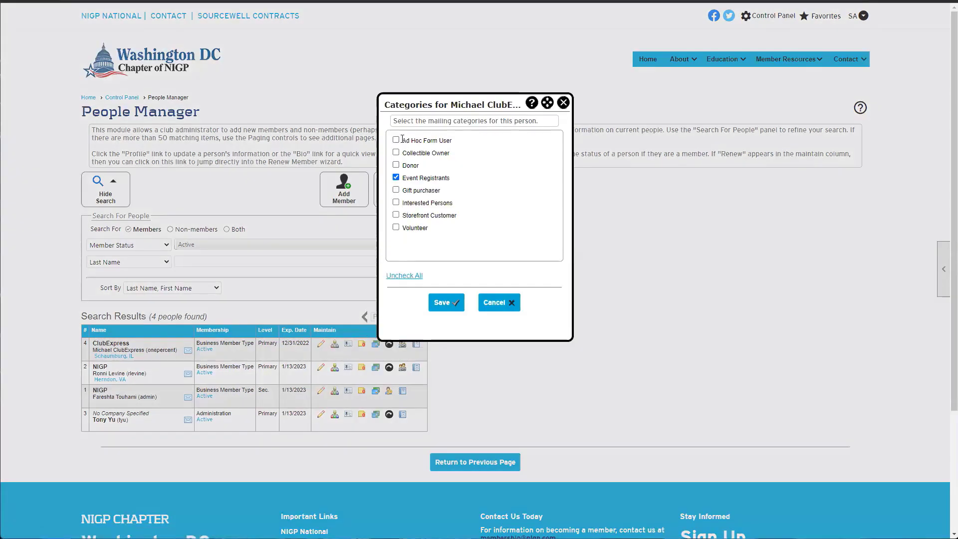
left_click_drag(401, 140, 401, 231)
left_click(396, 227)
left_click(397, 228)
left_click_drag(450, 178, 384, 186)
left_click(390, 179)
Close the categories window and go to Communications > Mailing List Categories
left_click(562, 103)
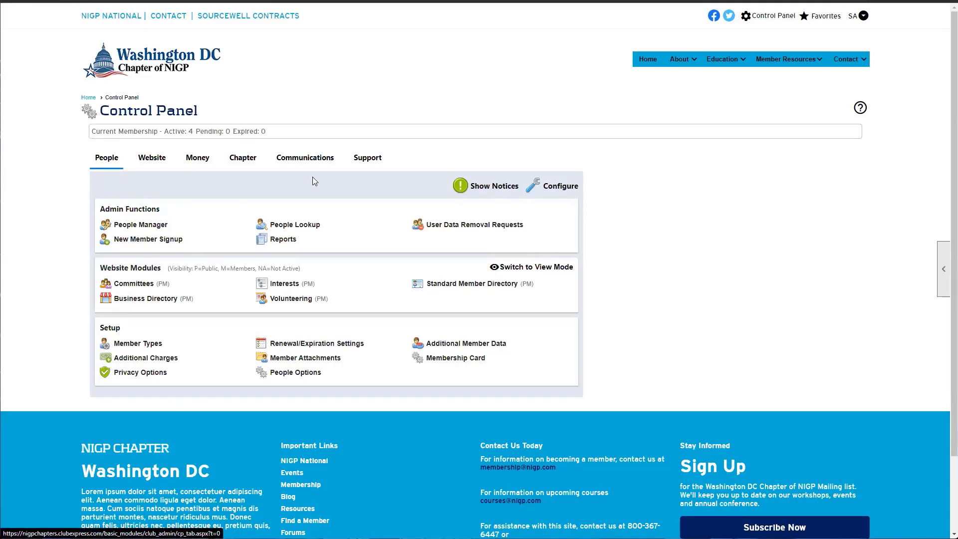
left_click(302, 165)
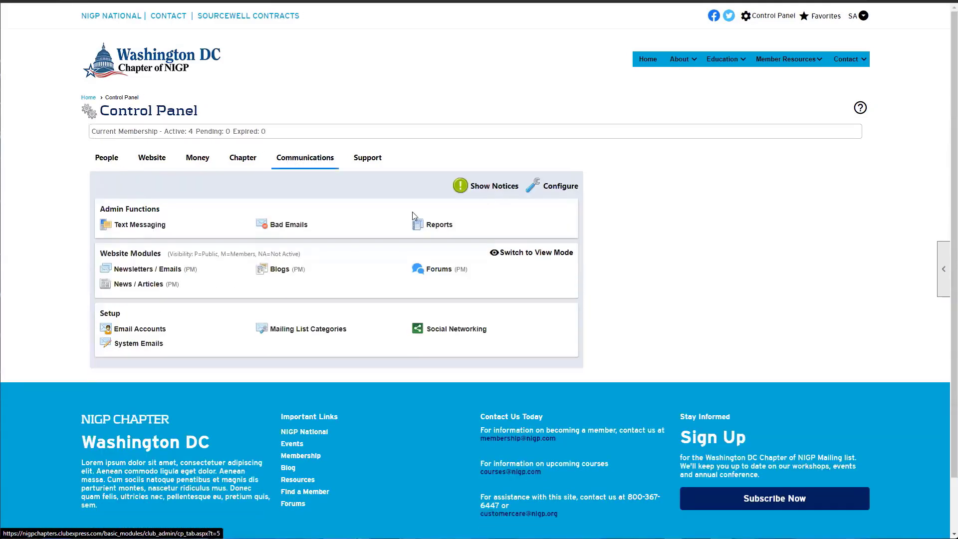
left_click(316, 333)
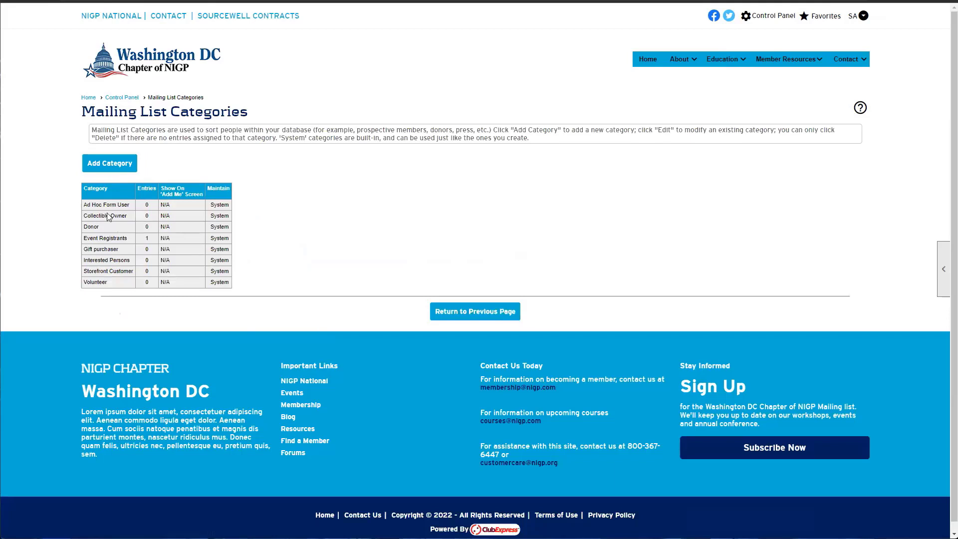
Add a new mailing list category named 'Test List' and save it
left_click(110, 169)
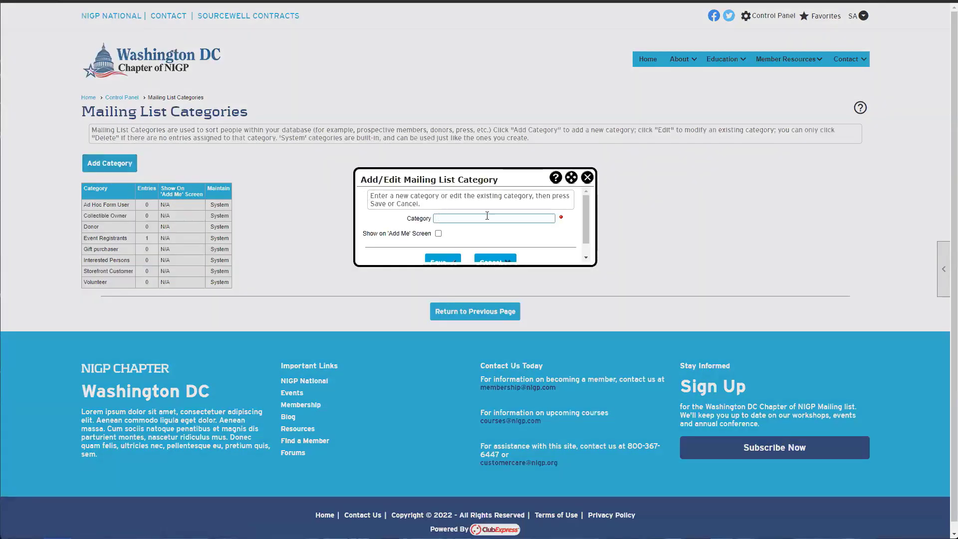
left_click(522, 219)
type("Test ist")
key("BackSpace")
key("BackSpace")
key("BackSpace")
key("BackSpace")
type("List")
left_click(439, 259)
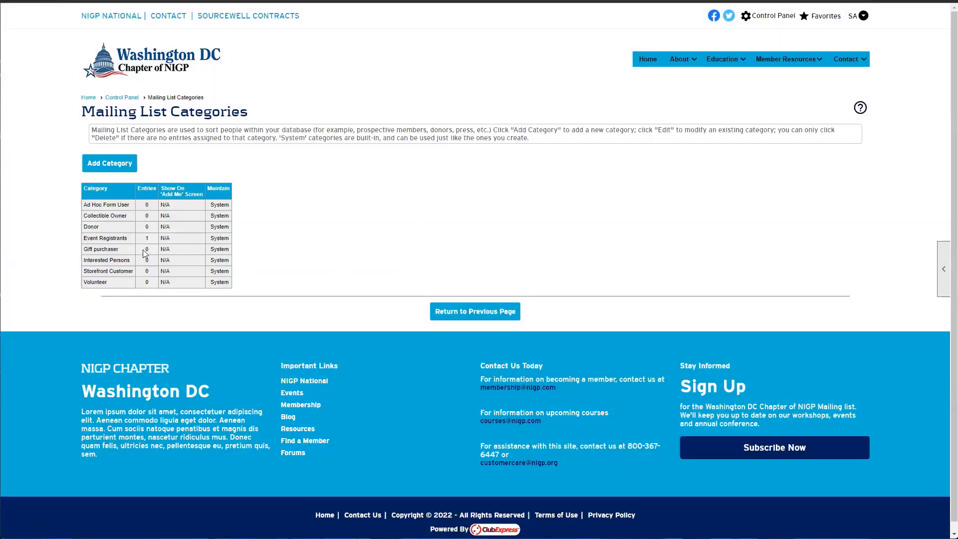
Highlight the new Test List row and the built-in System categories
left_click_drag(104, 282, 80, 286)
left_click(80, 286)
left_click_drag(211, 300, 236, 269)
left_click(207, 207)
right_click(206, 208)
key("Escape")
left_click(237, 269)
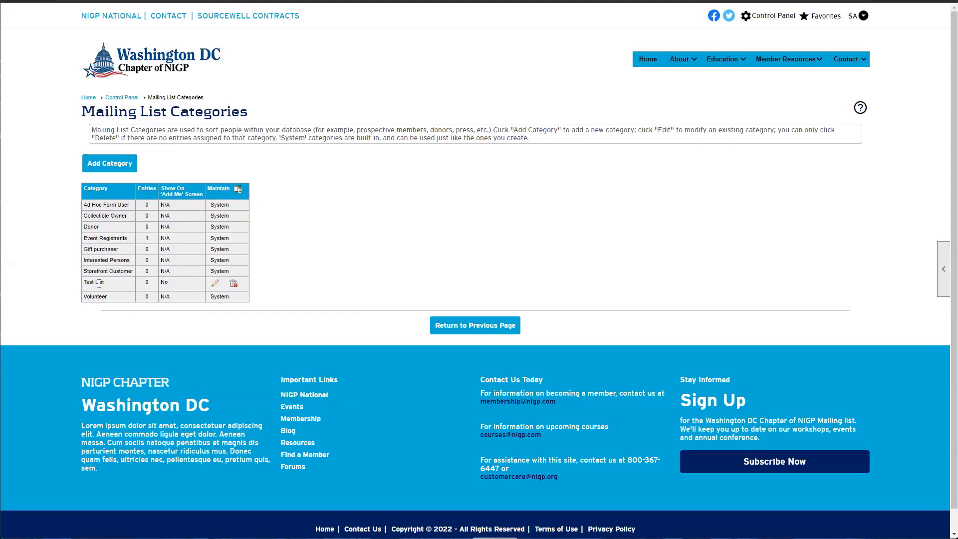
left_click_drag(104, 283, 84, 284)
left_click(86, 289)
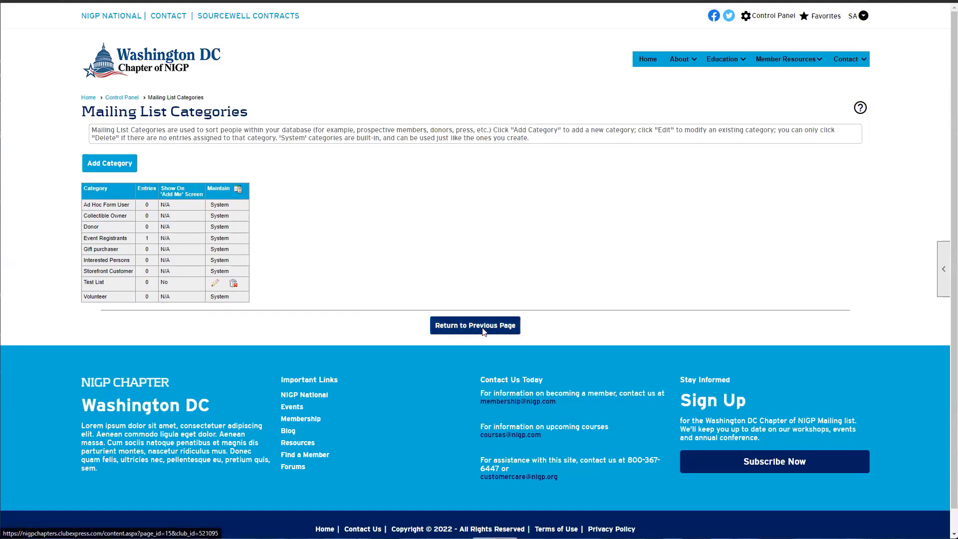
Back in People Manager, confirm the member's categories list Test List beside Event Registrants, then close
left_click(435, 329)
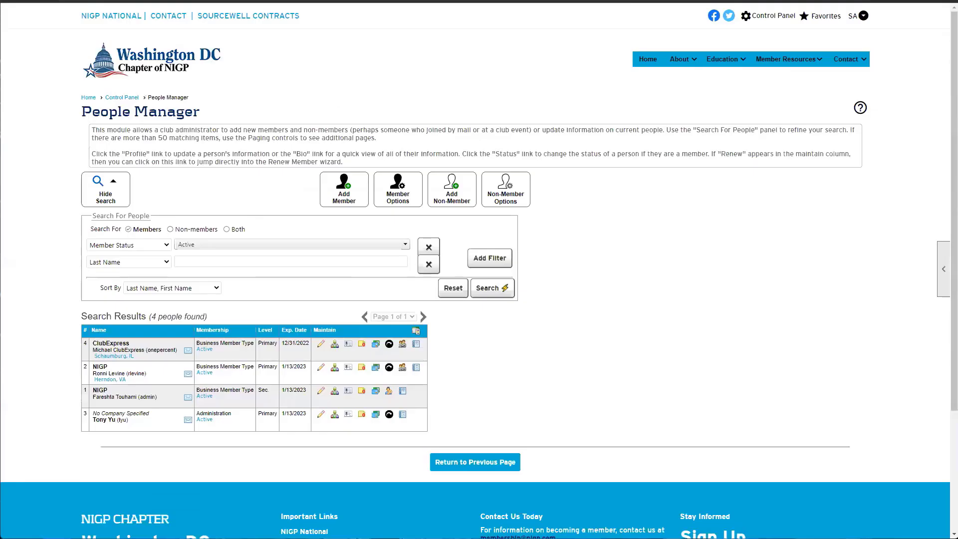
left_click(334, 345)
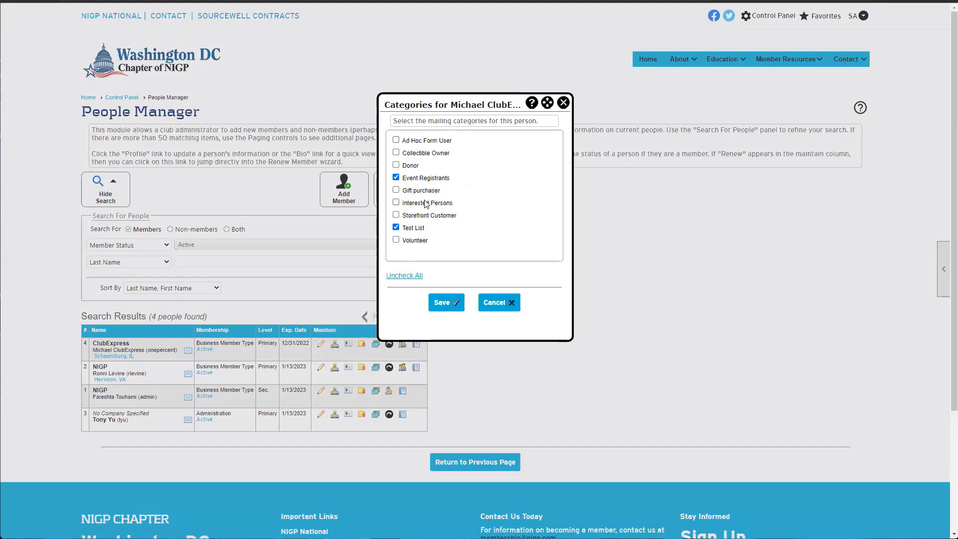
left_click_drag(459, 182, 396, 179)
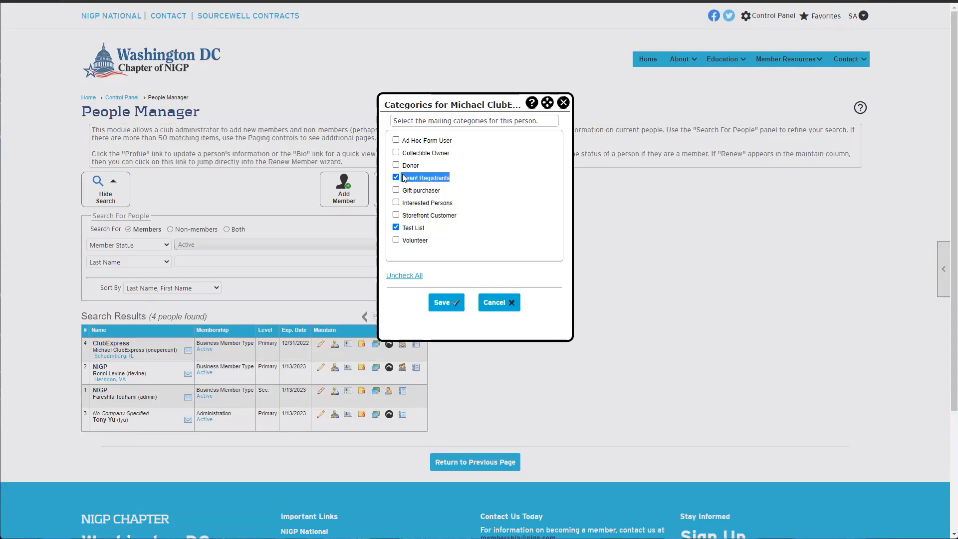
left_click_drag(428, 229, 398, 229)
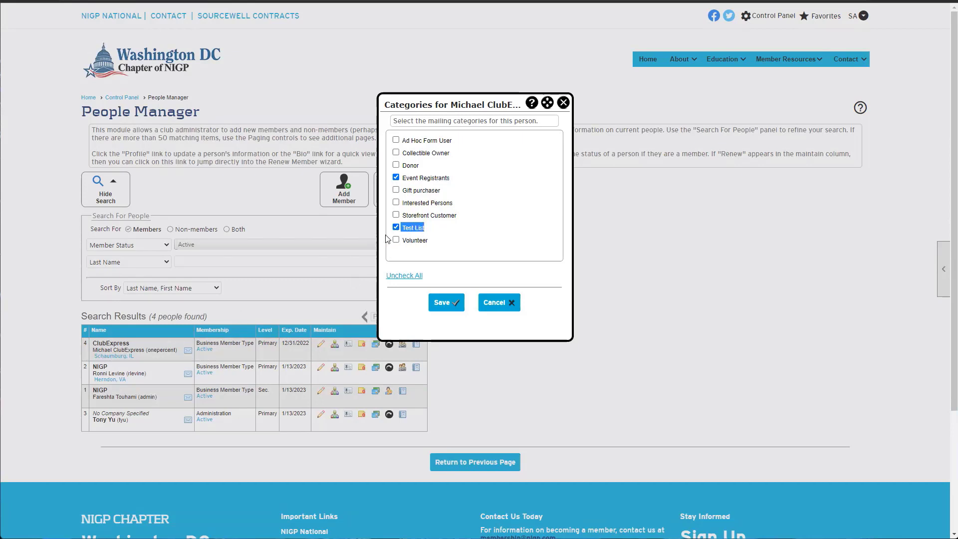
left_click(562, 103)
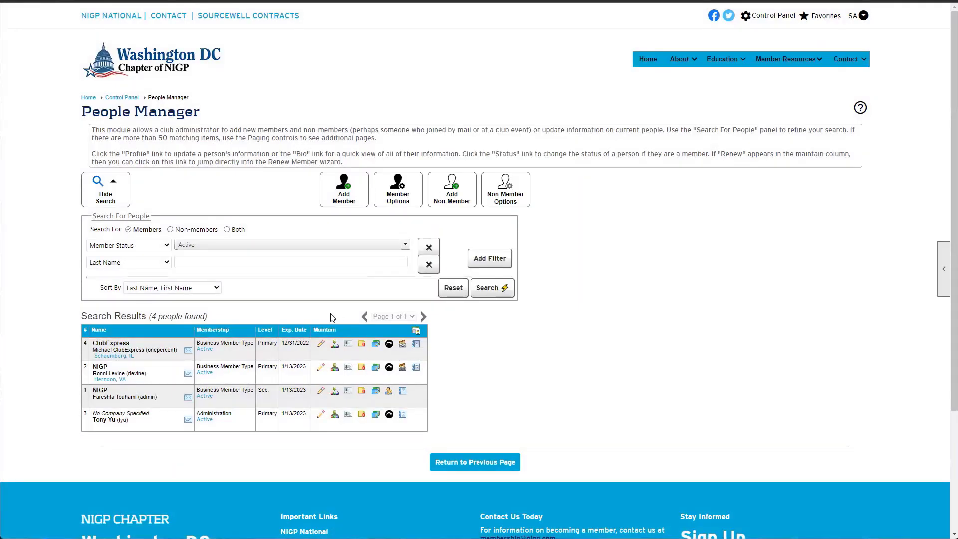
Open the ClubExpress member's Member Bio page and scroll through contact details, interests and blogs
left_click(347, 347)
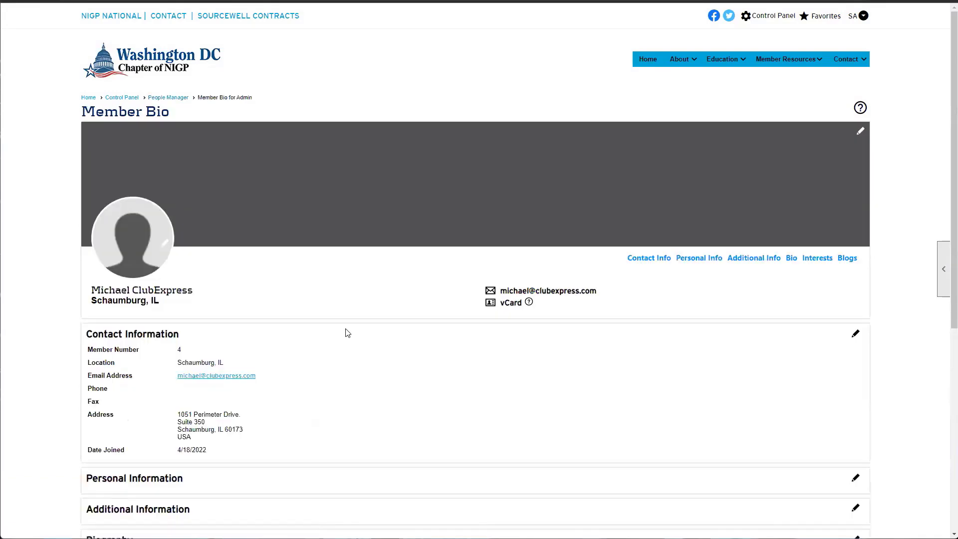
scroll(346, 331, "down", 3)
scroll(347, 331, "up", 1)
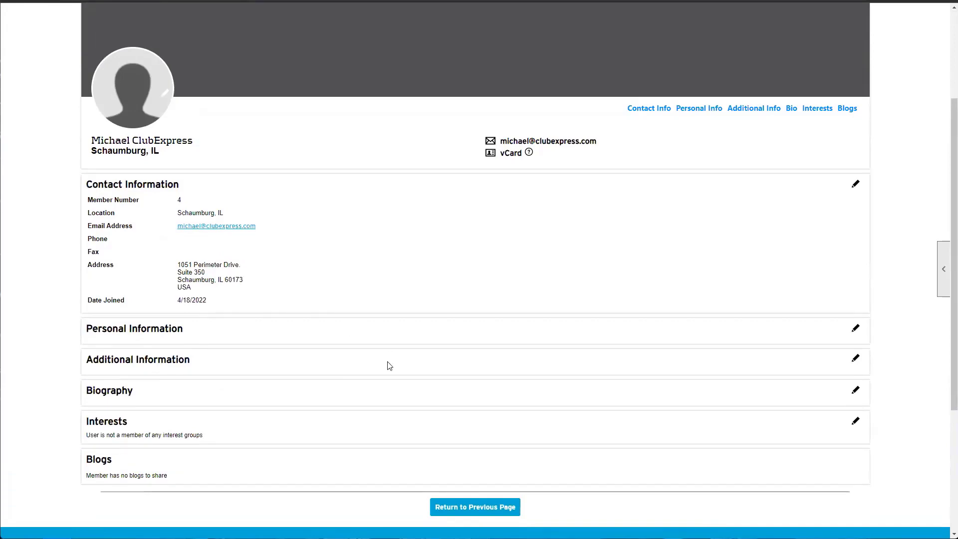
scroll(246, 257, "up", 1)
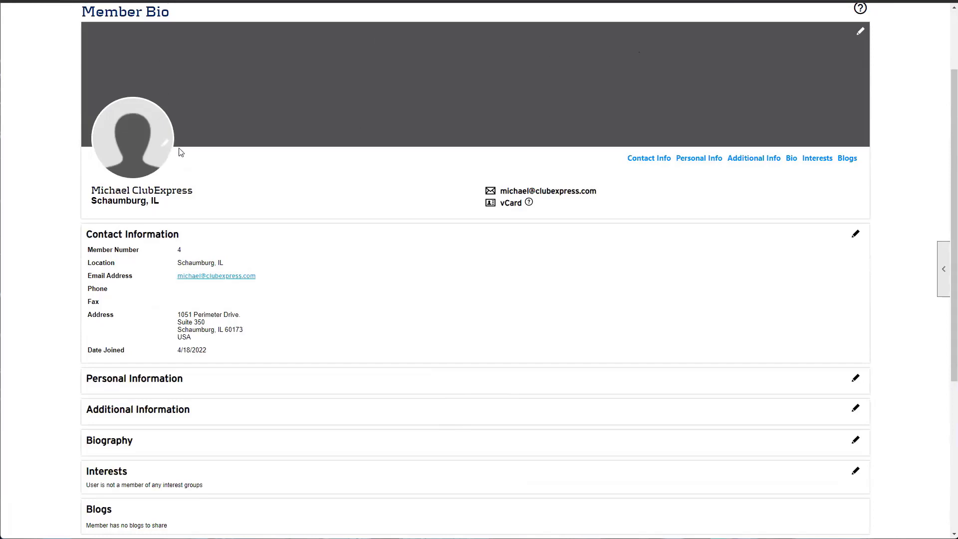
scroll(134, 329, "down", 2)
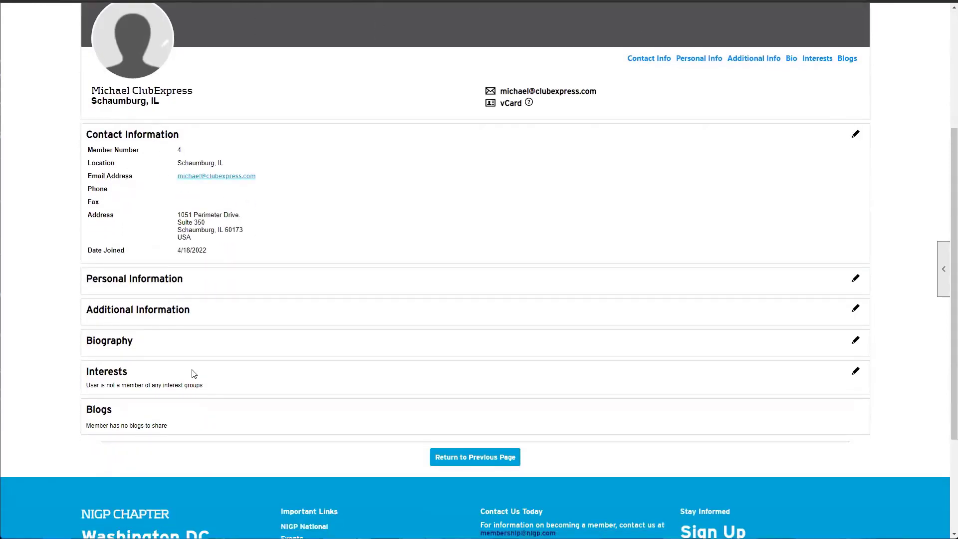
scroll(195, 343, "up", 2)
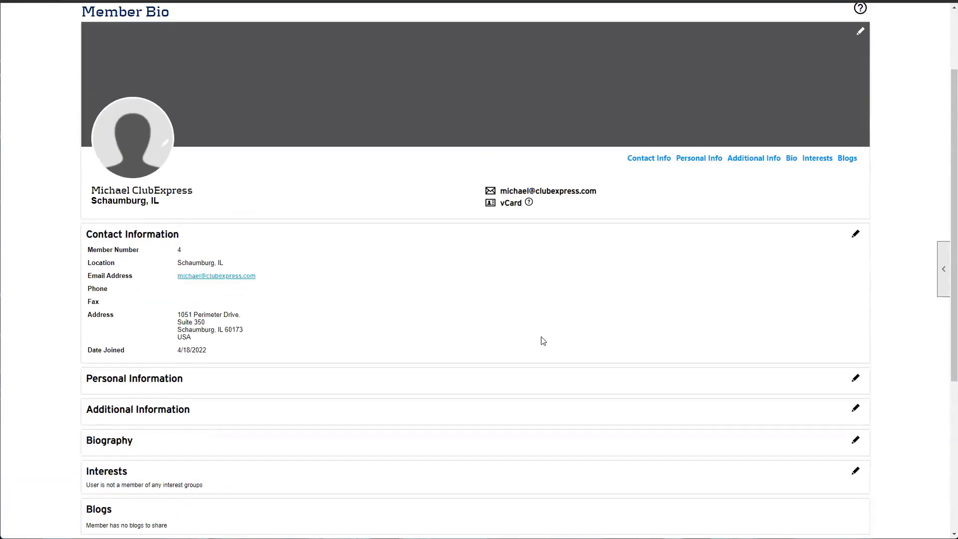
scroll(498, 463, "down", 1)
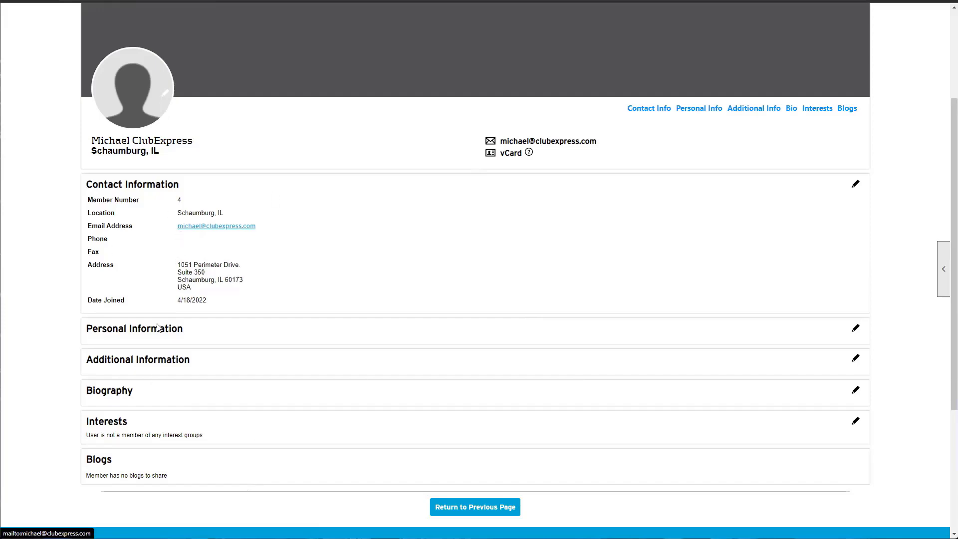
Return to People Manager results and briefly open the member's Notes window, closing it unsaved
left_click(459, 514)
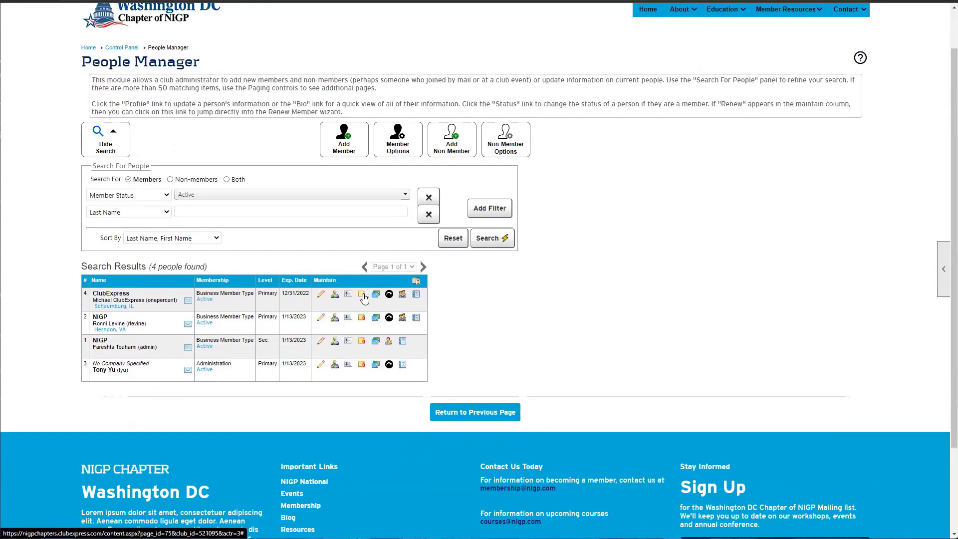
left_click(362, 298)
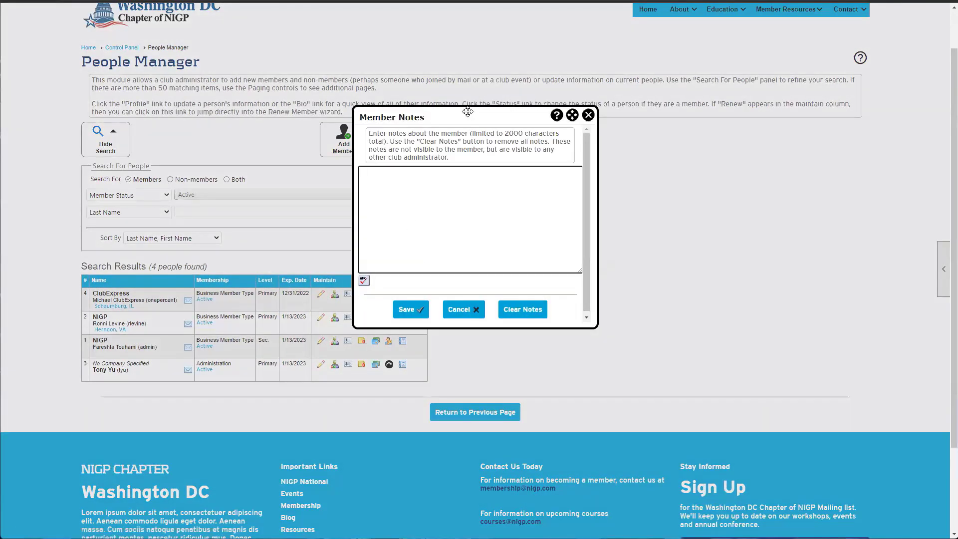
left_click(592, 200)
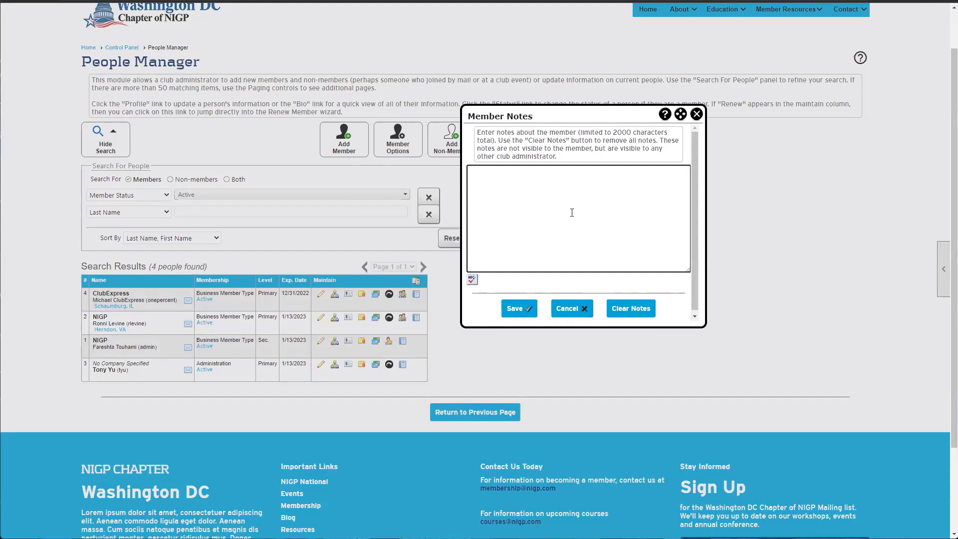
left_click(696, 114)
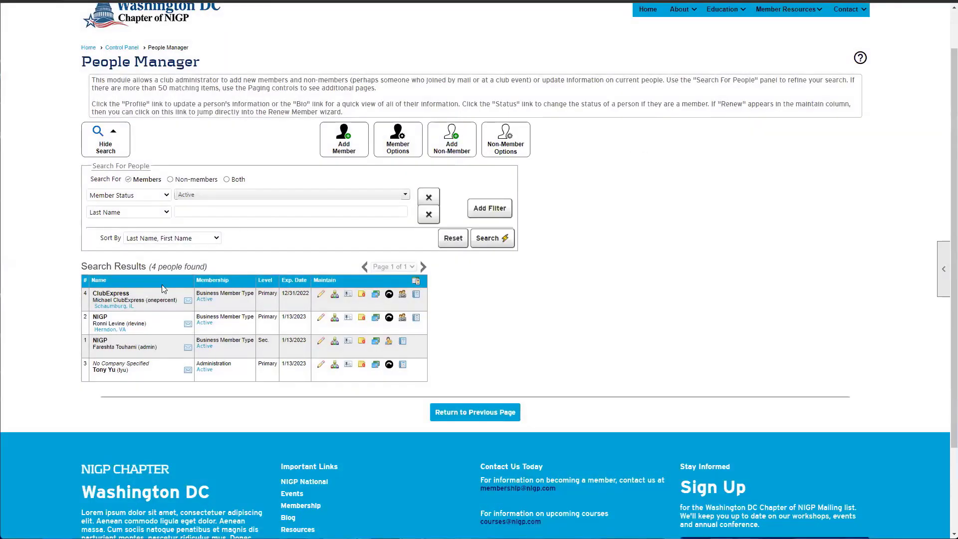
left_click_drag(145, 299, 92, 299)
Reopen the member's notes, write a short note, and save it
left_click(361, 294)
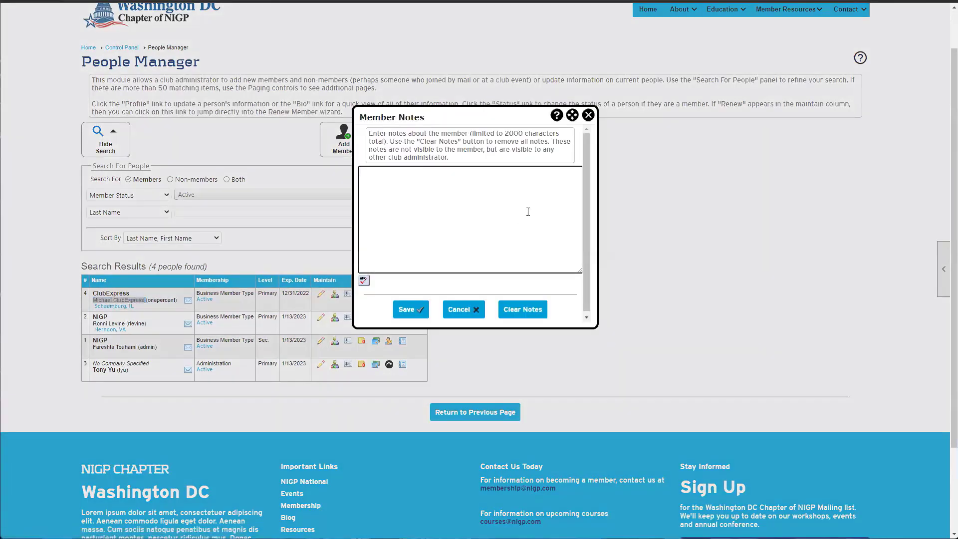
type("Michael is mean")
left_click_drag(415, 171, 359, 172)
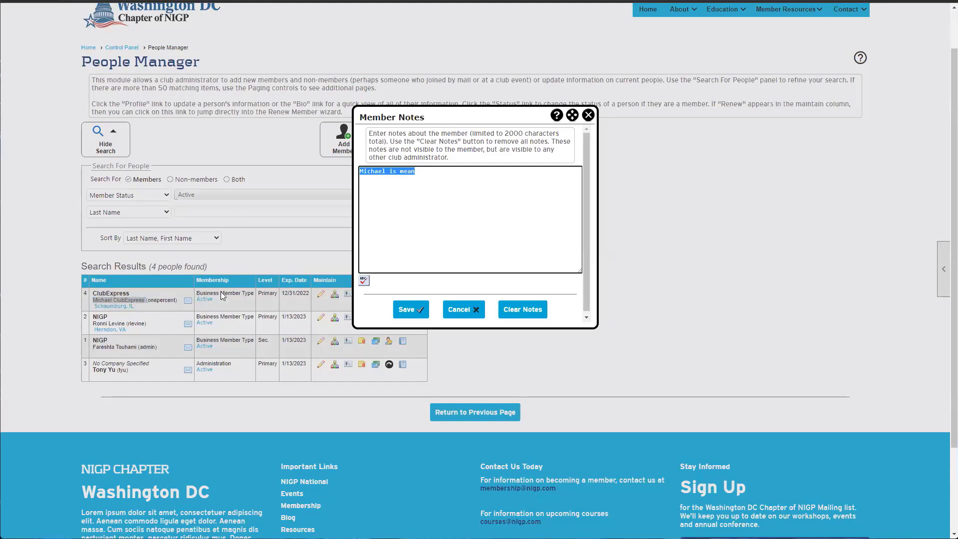
left_click_drag(477, 119, 654, 114)
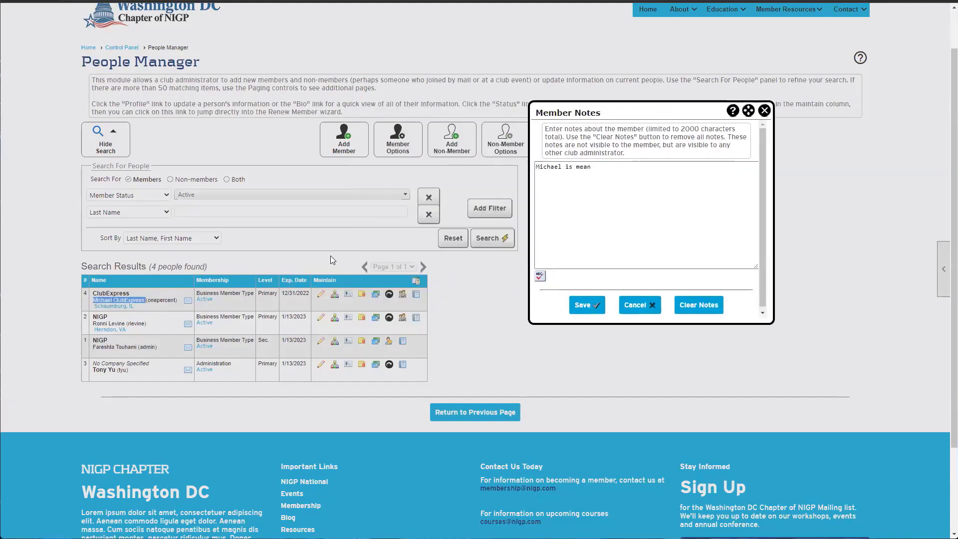
left_click(584, 305)
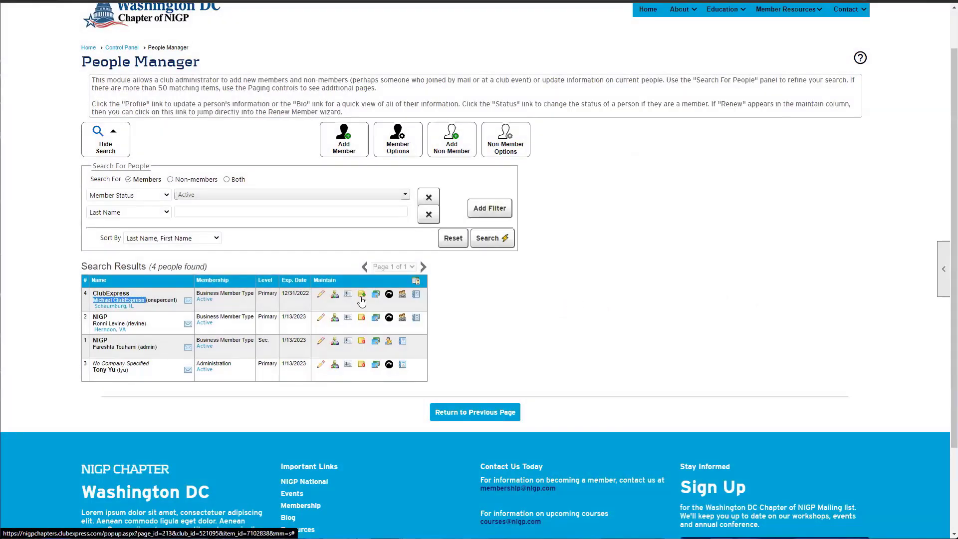
Delete the member's existing note text and save the emptied note
scroll(480, 338, "up", 1)
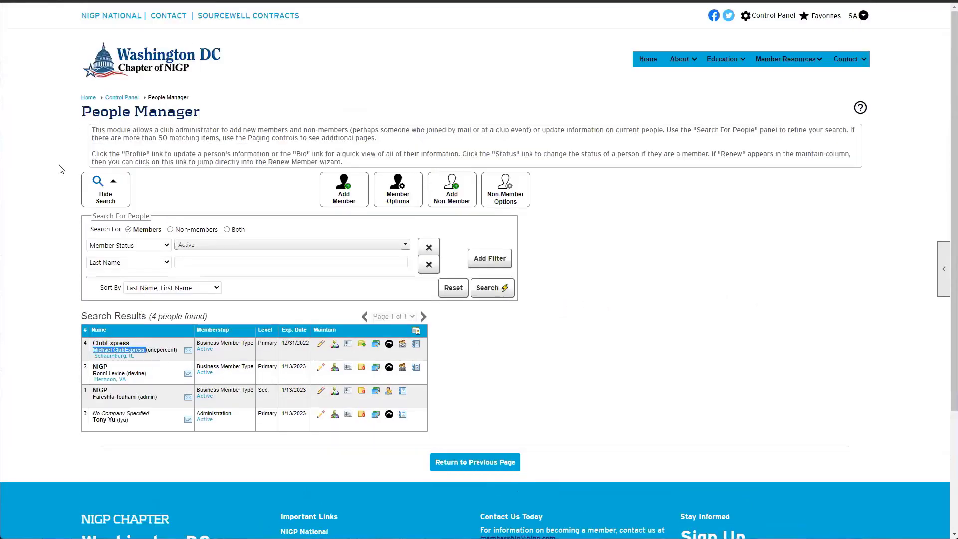
scroll(547, 354, "down", 1)
left_click(160, 302)
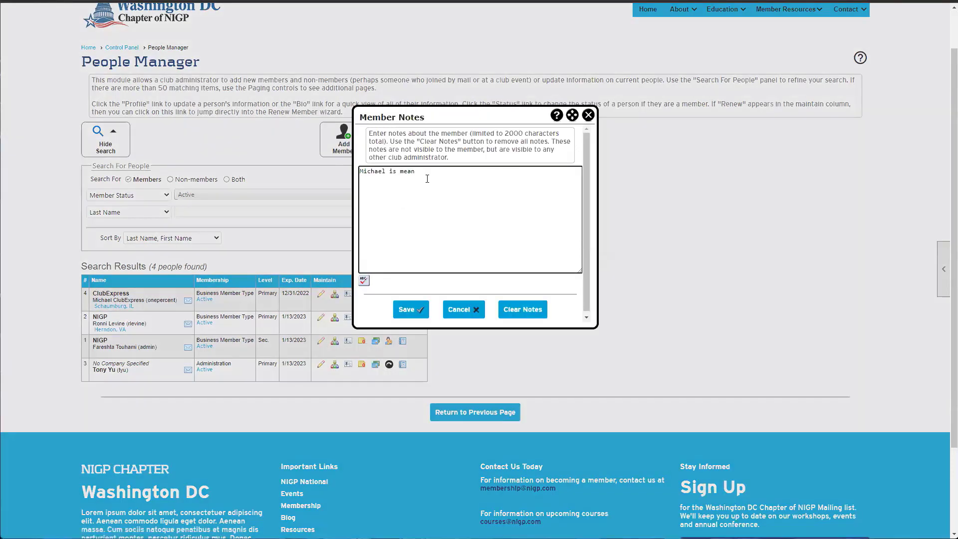
left_click_drag(427, 178, 292, 163)
key("BackSpace")
left_click(409, 309)
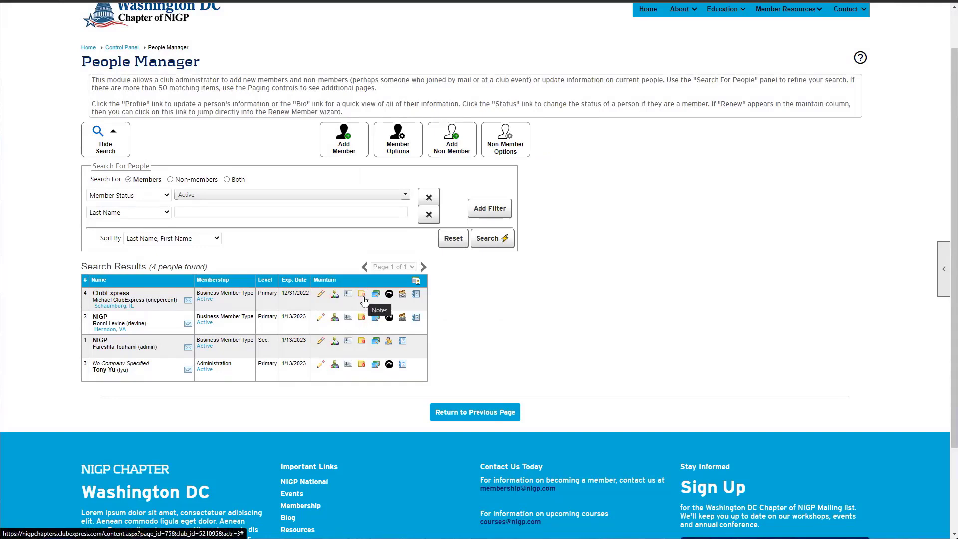
Zoom to 125%, save a new note reading 'note', and reopen it to confirm
key("ctrl+plus")
key("ctrl+plus")
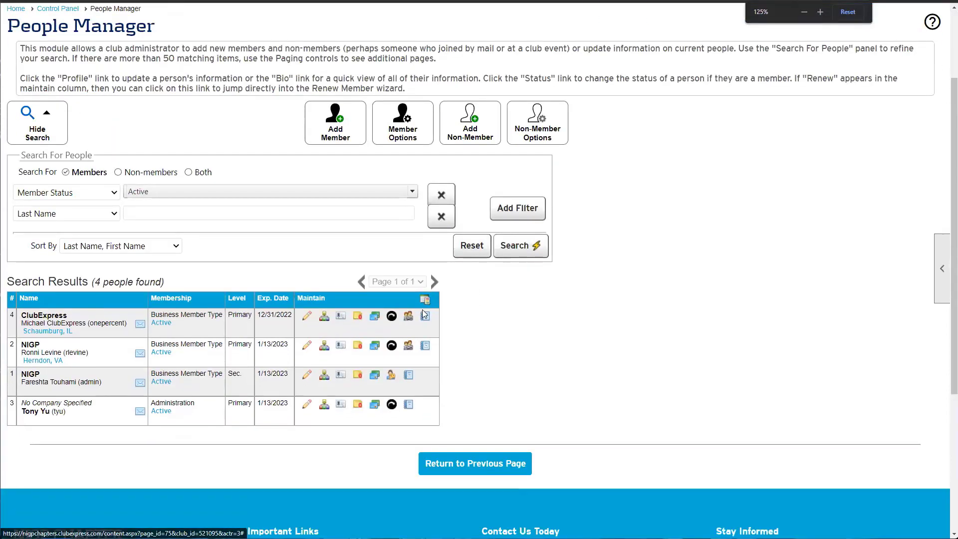
left_click(360, 322)
type("note")
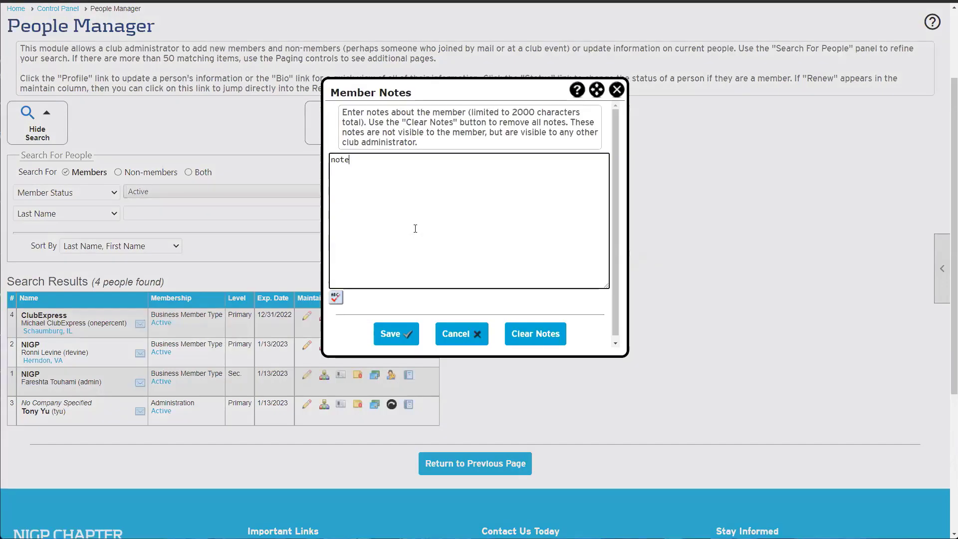
left_click(404, 330)
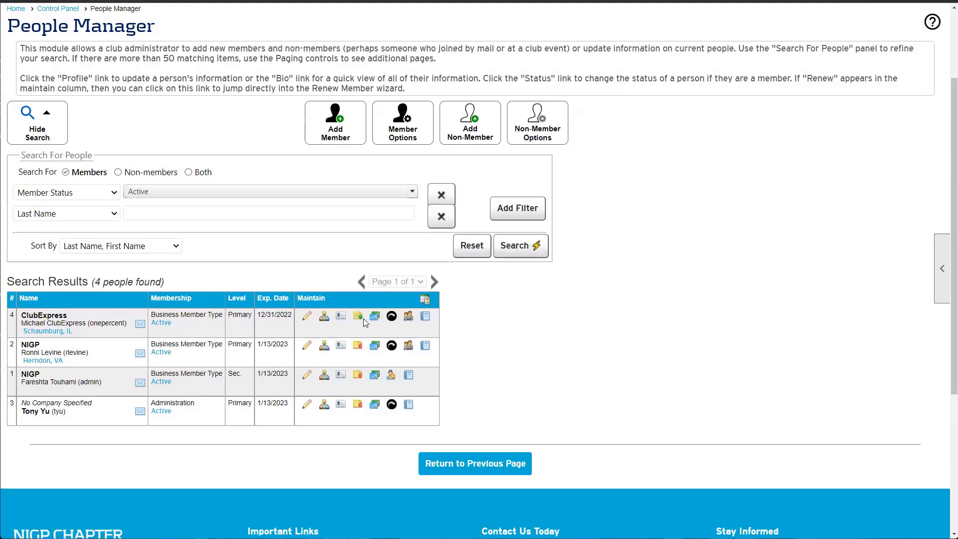
left_click(357, 323)
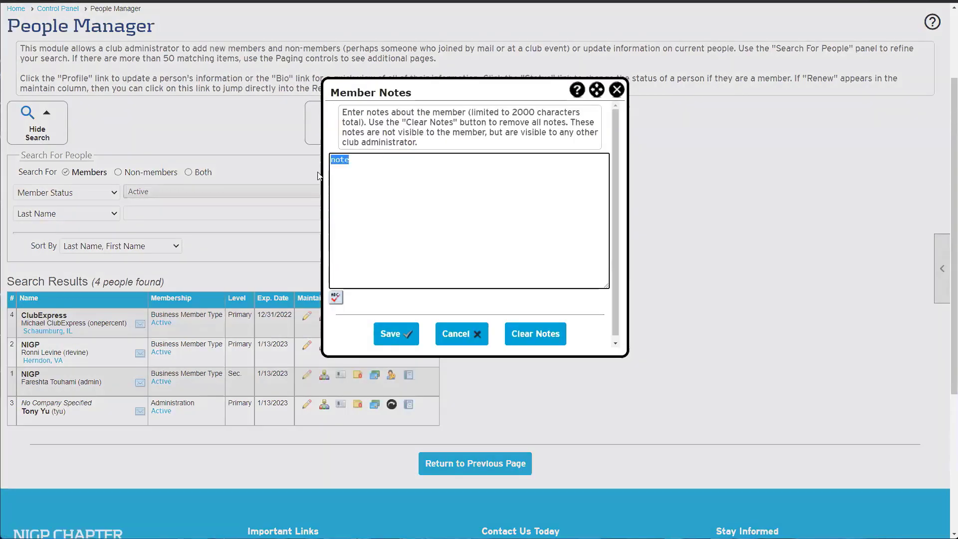
left_click(391, 333)
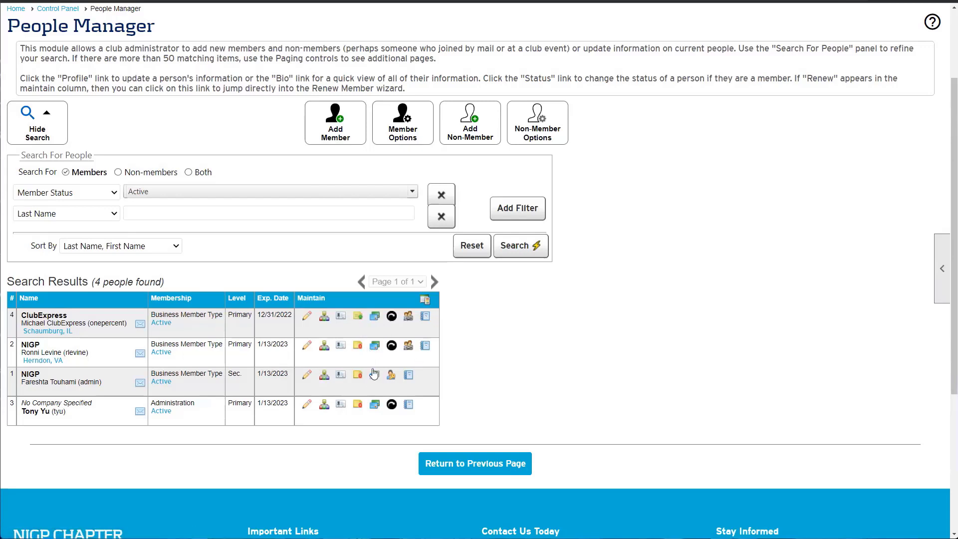
Start a new Misc. Charge for the member for 10 with description 'Broke a vase'
left_click(375, 321)
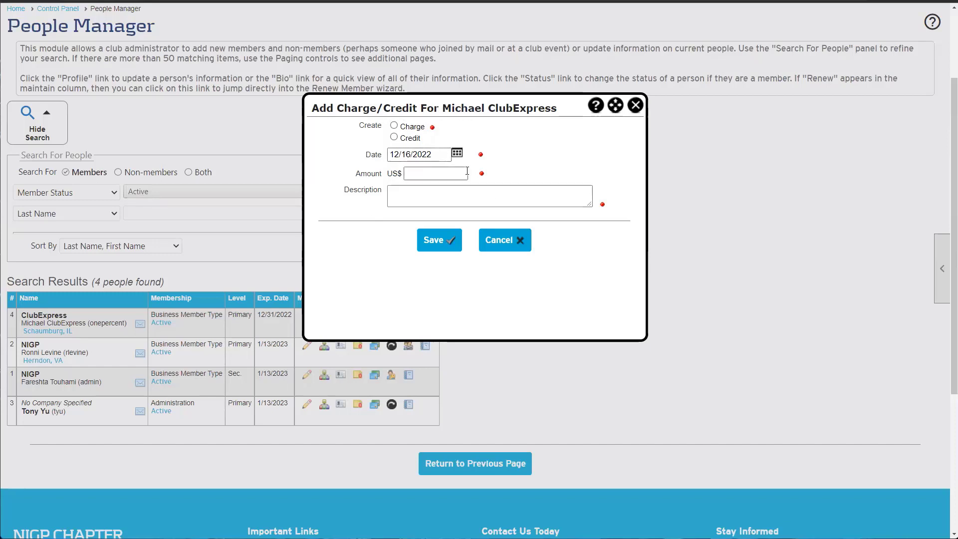
left_click(392, 128)
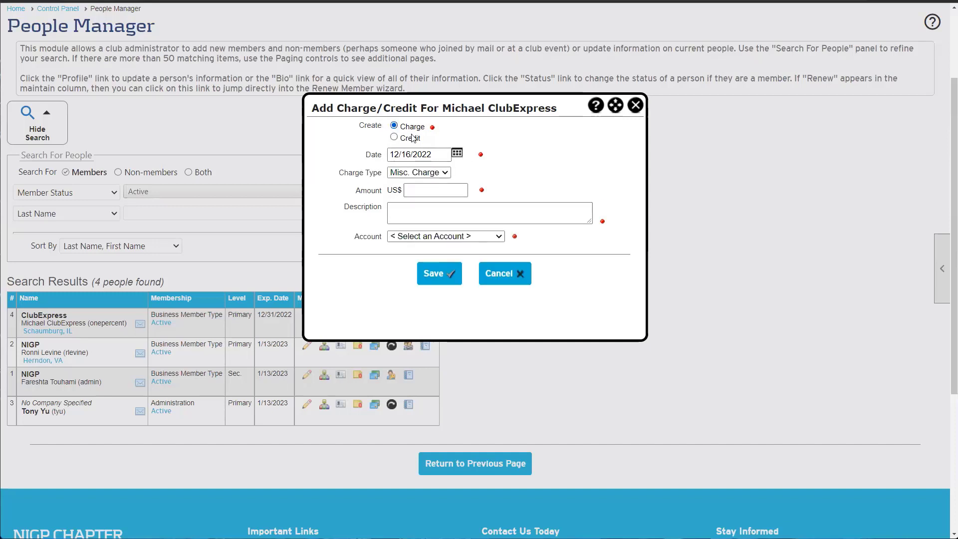
left_click(406, 174)
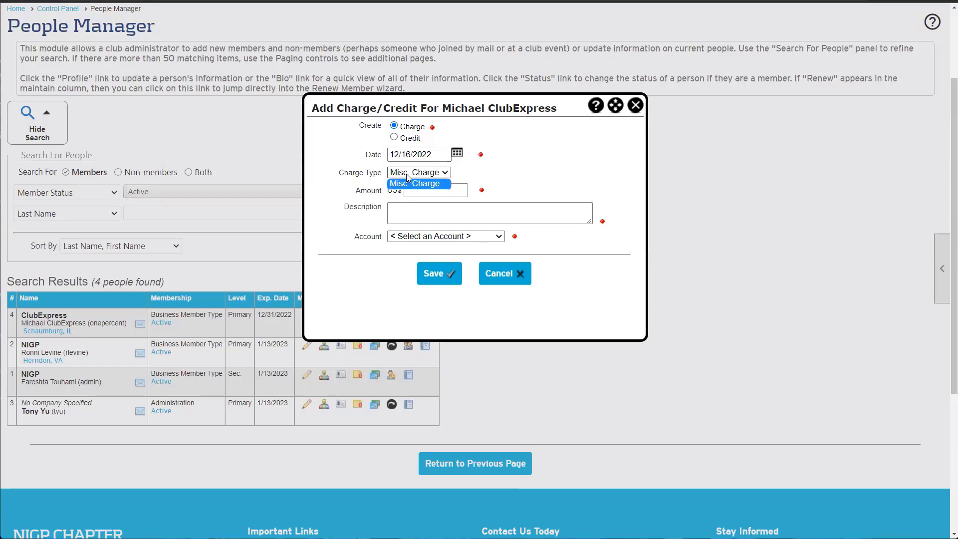
left_click(429, 187)
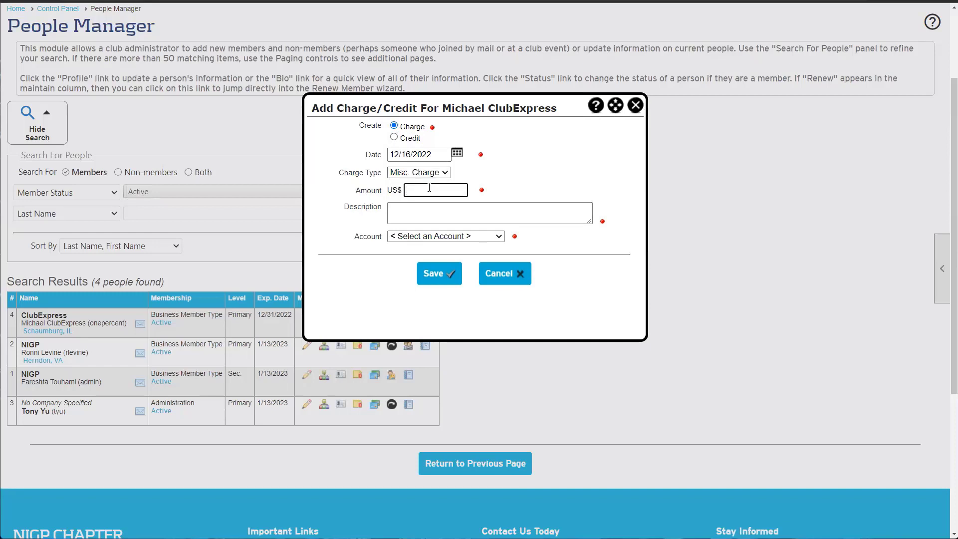
type("10")
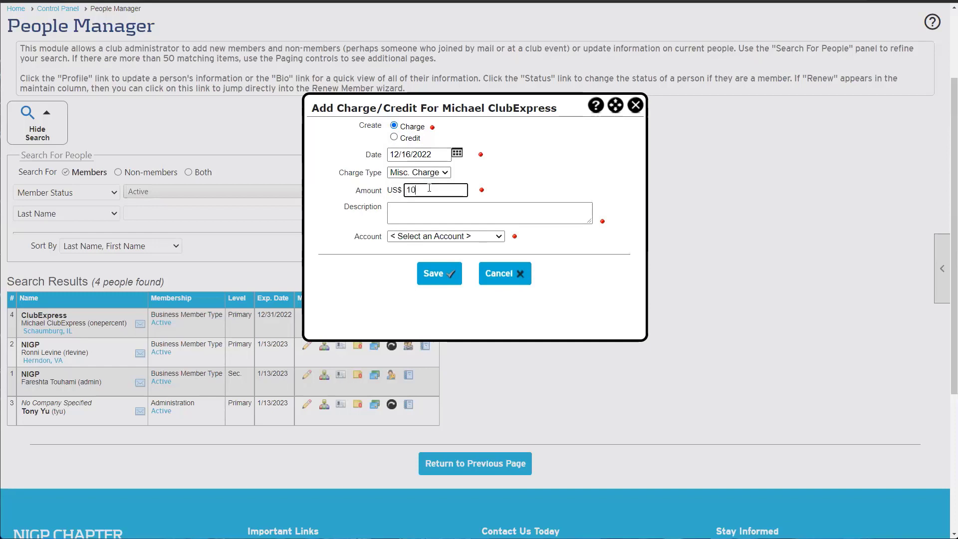
left_click(432, 218)
type("Broke a")
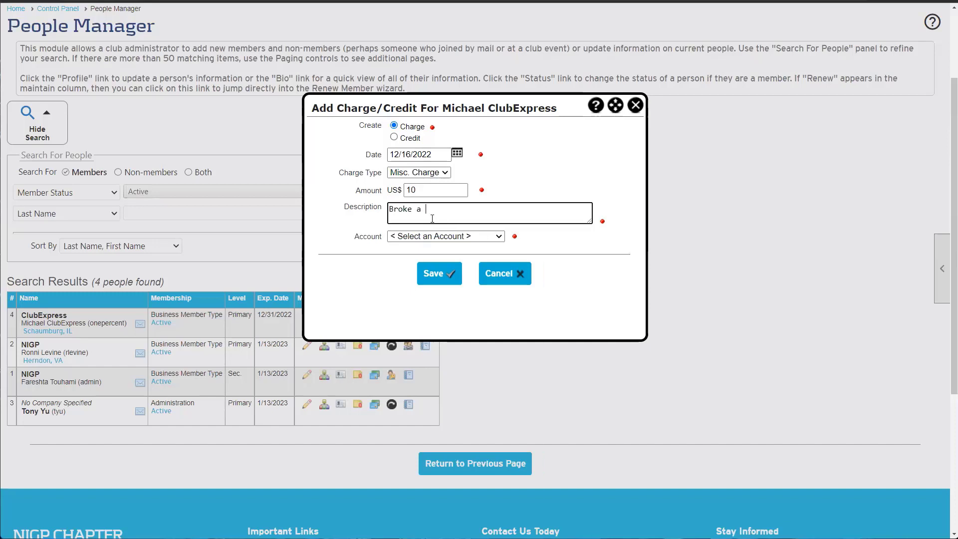
type(" vase")
Book the charge to the Master Donations account and save it
left_click(433, 240)
left_click(434, 241)
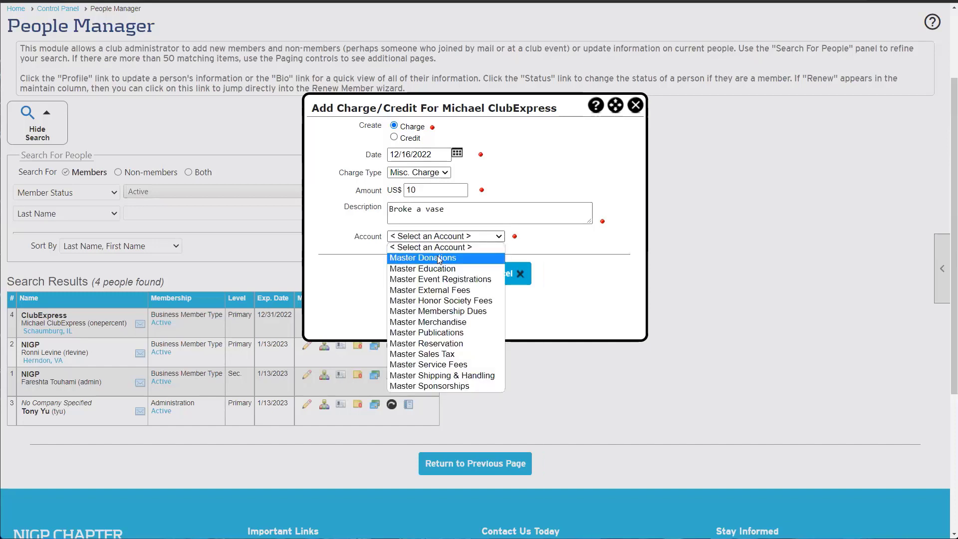
left_click(436, 256)
left_click_drag(448, 212, 374, 216)
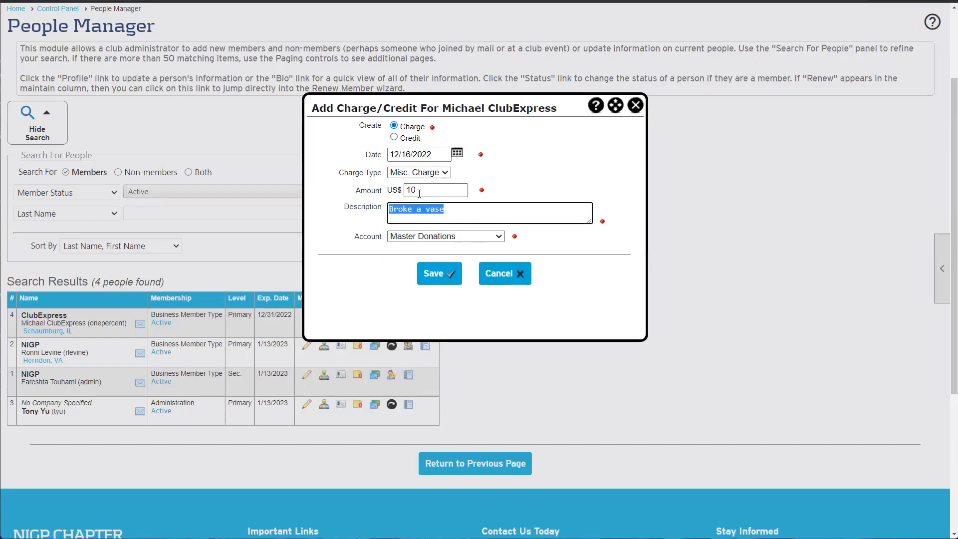
key("shift+Tab")
key("Tab")
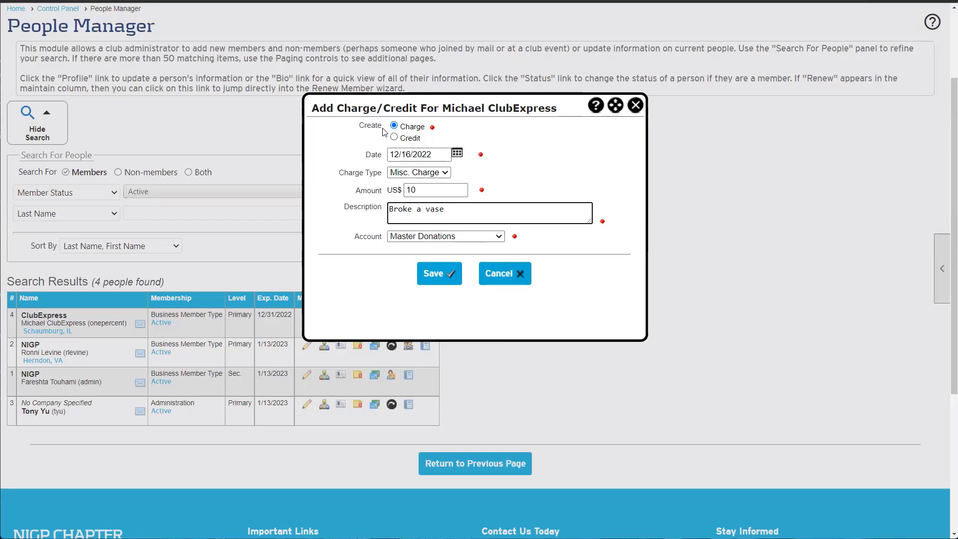
left_click(430, 274)
left_click(472, 301)
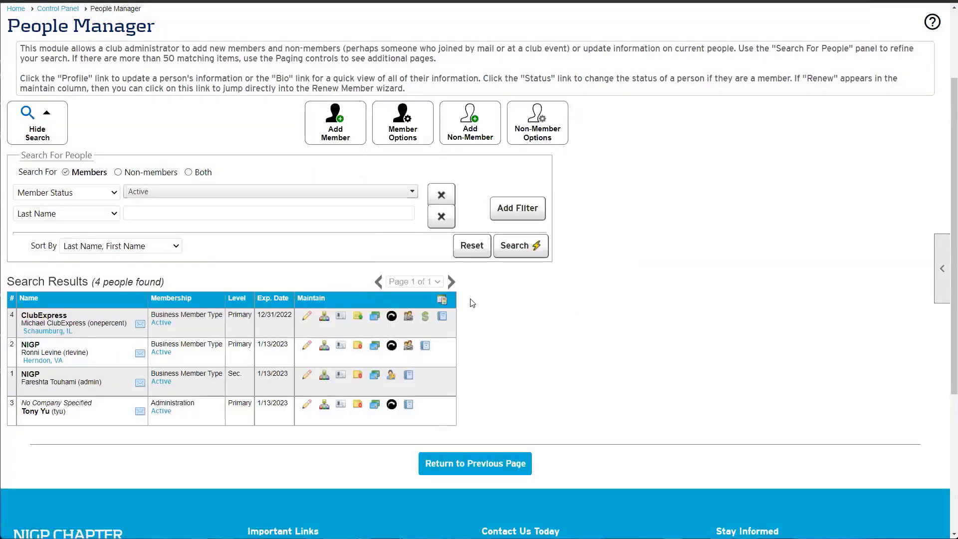
Choose Pay Later for the $10 'Broke a vase' charge, then bring up a blank charge/credit form
left_click(425, 319)
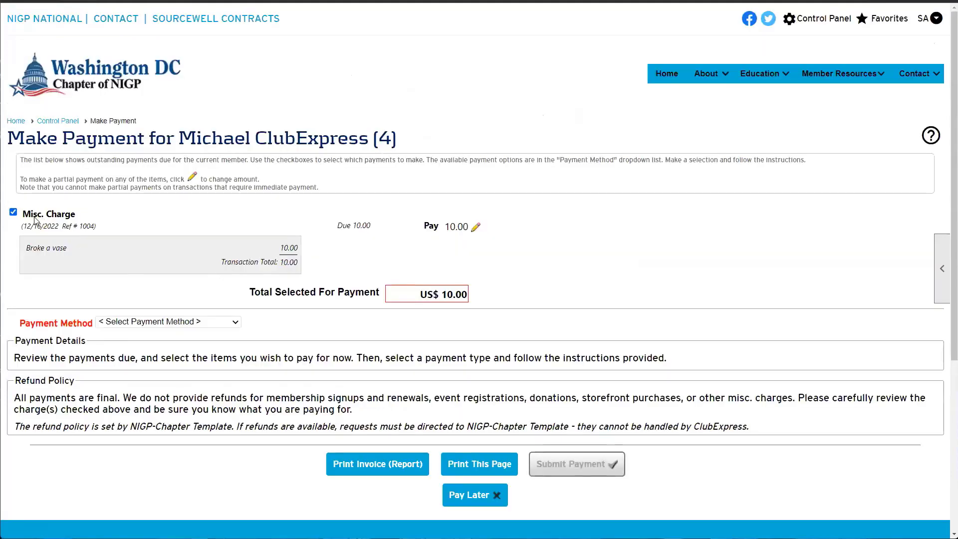
left_click_drag(44, 169, 303, 143)
left_click(303, 144)
triple_click(32, 249)
left_click(310, 257)
left_click(175, 322)
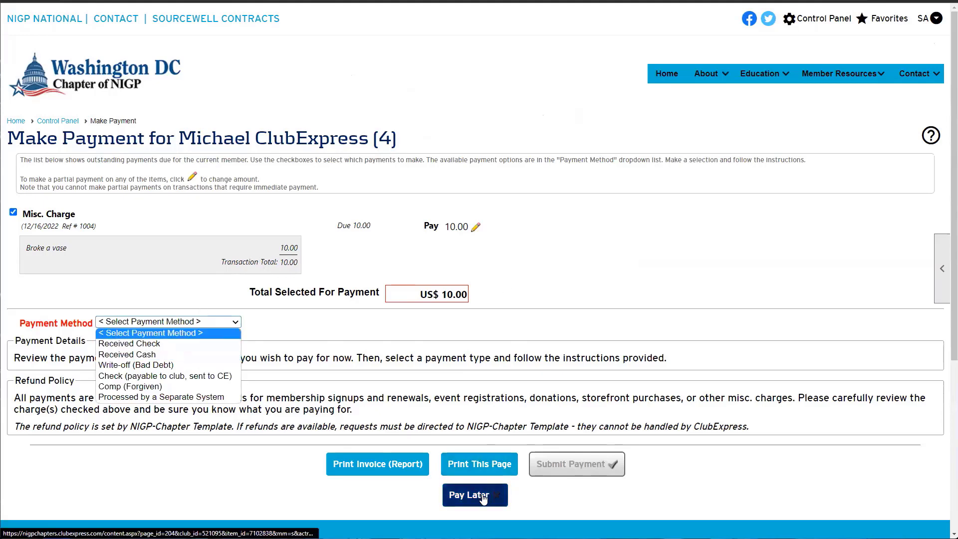
left_click(470, 313)
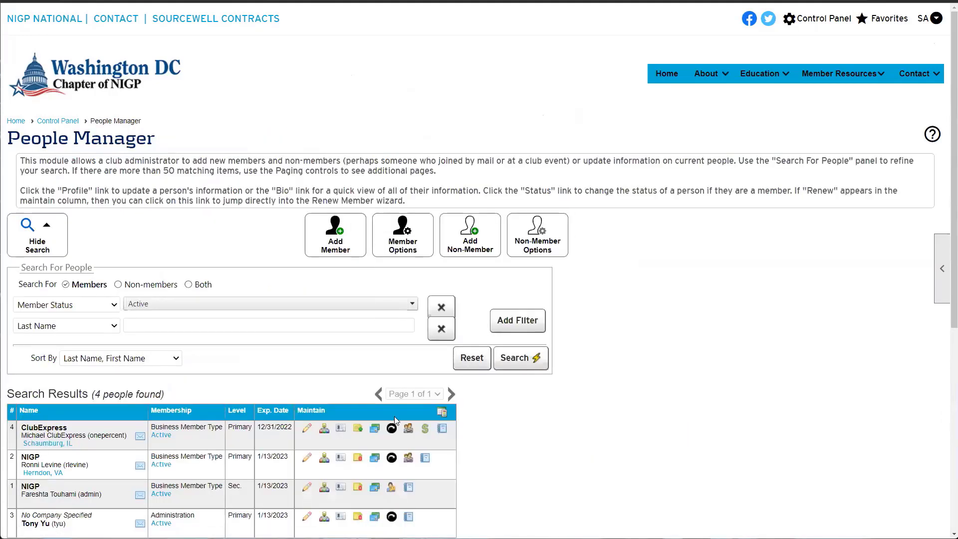
left_click(372, 431)
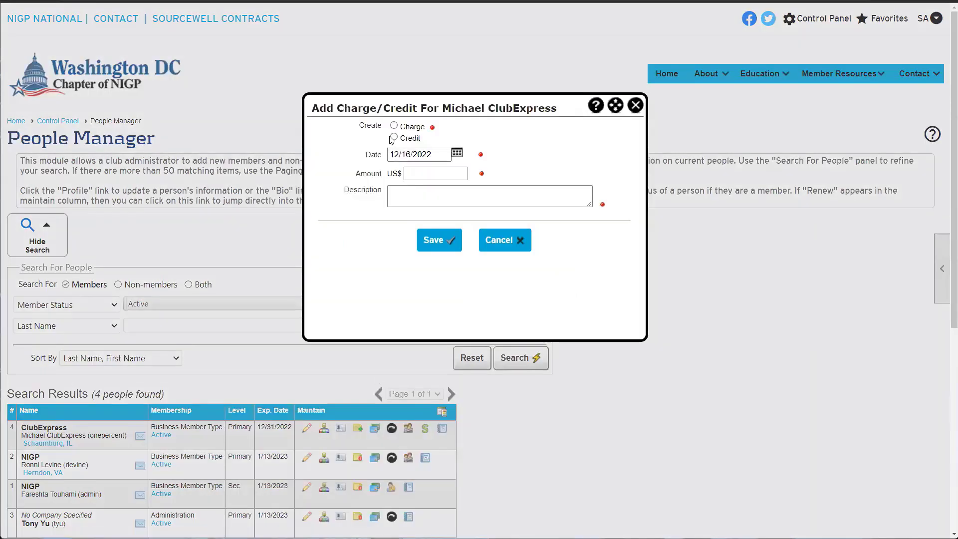
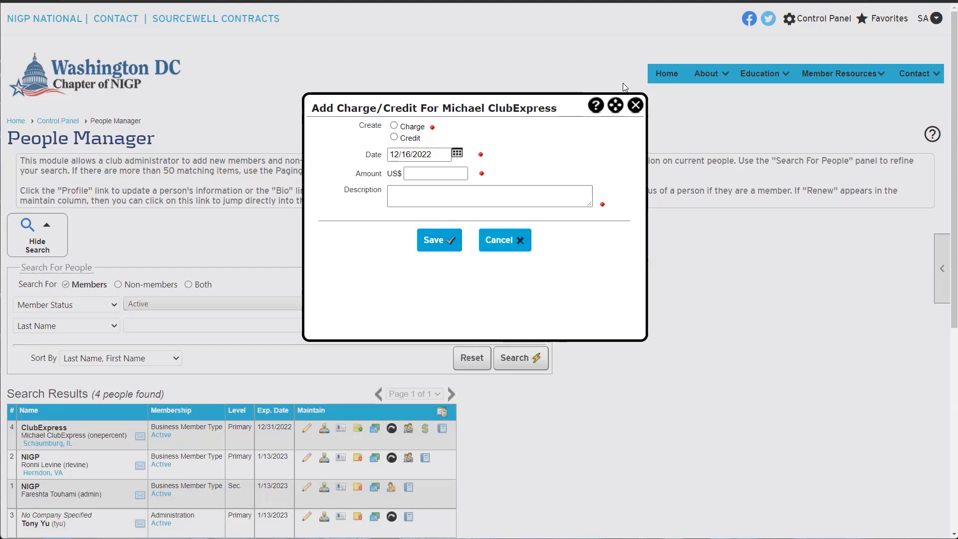
Enter a credit of 200 described 'gift credit' under the Master Donations account
left_click_drag(547, 106, 559, 100)
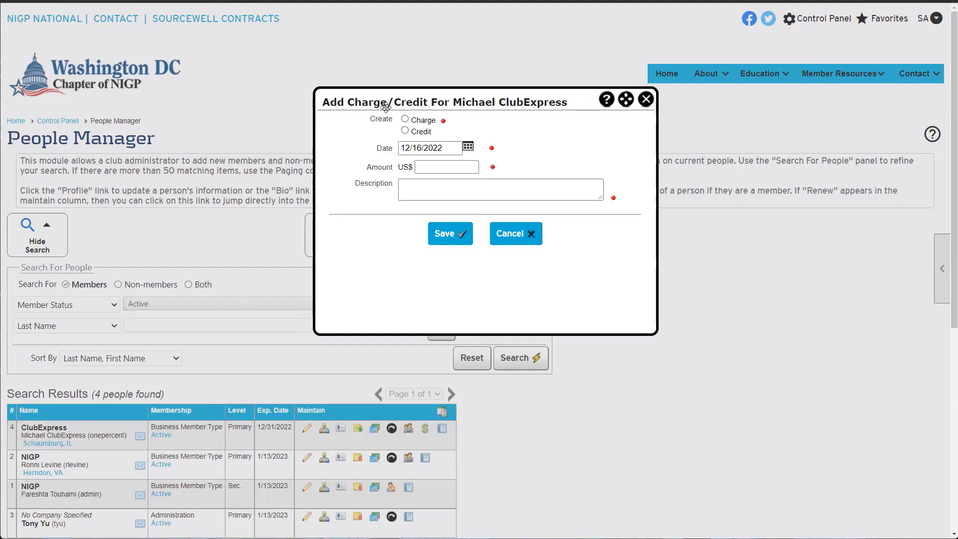
left_click(405, 131)
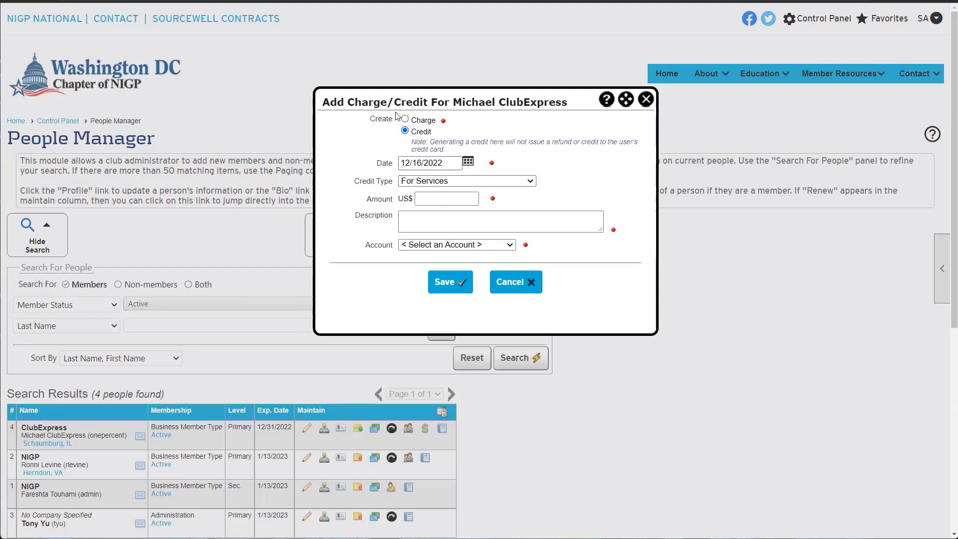
left_click(431, 201)
left_click(431, 198)
type("200")
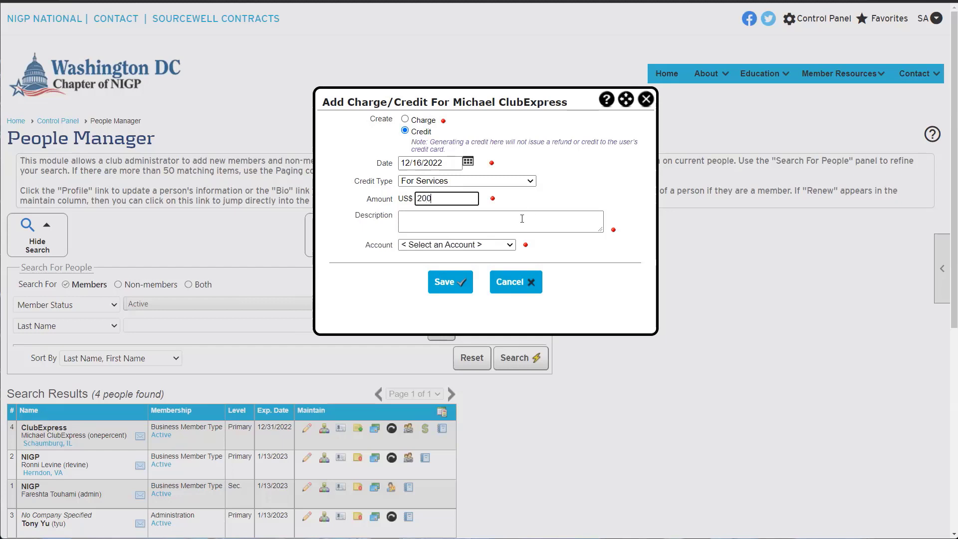
left_click(521, 222)
type("gif")
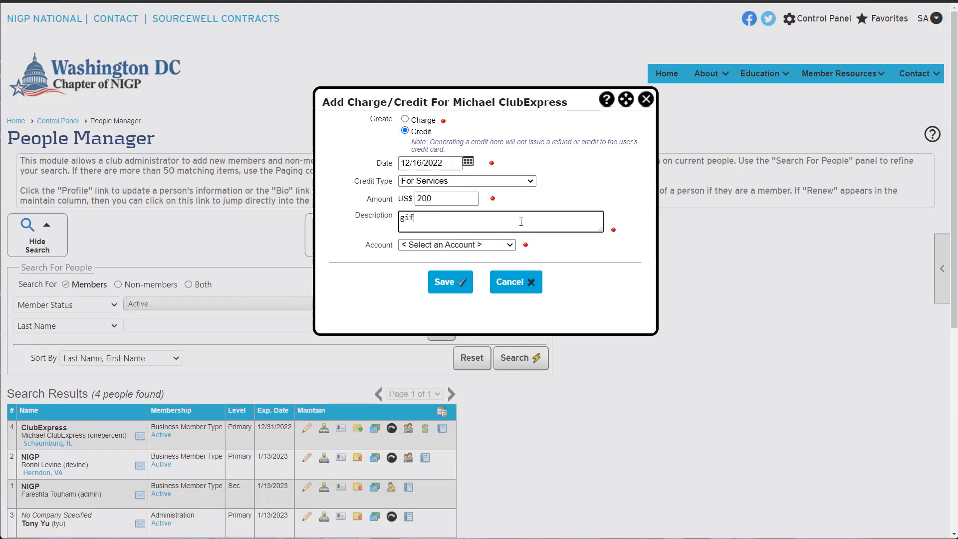
type("t credit")
left_click(457, 245)
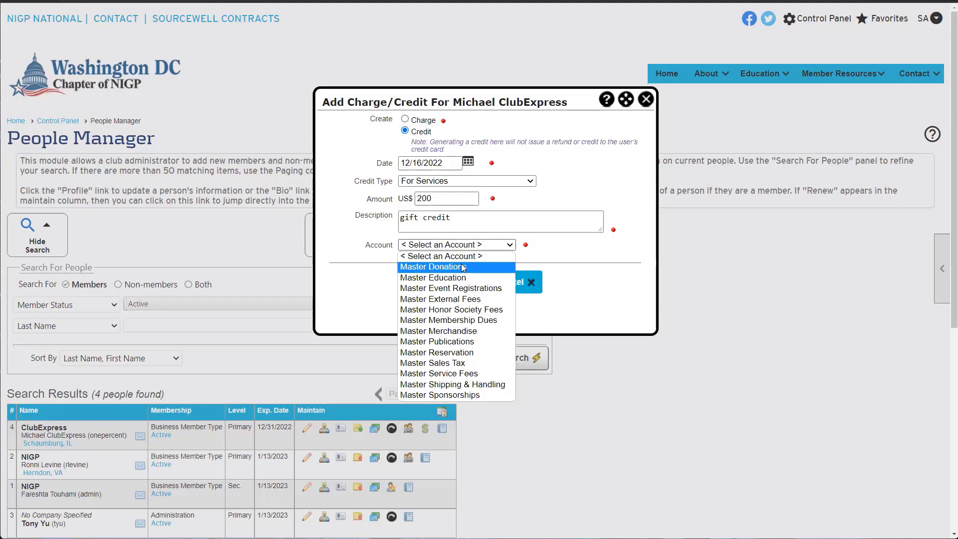
left_click(463, 267)
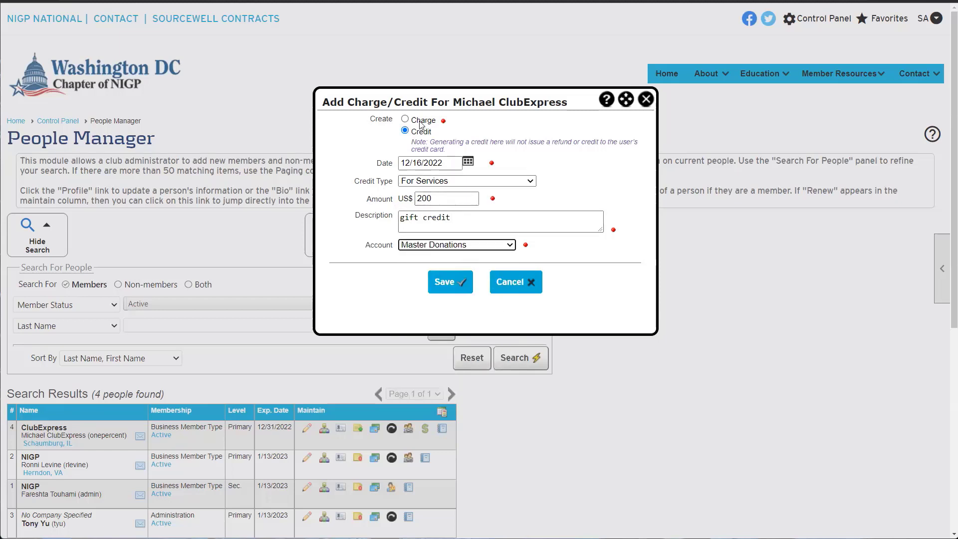
Save the gift credit and dismiss the saved confirmation
left_click_drag(451, 218, 422, 218)
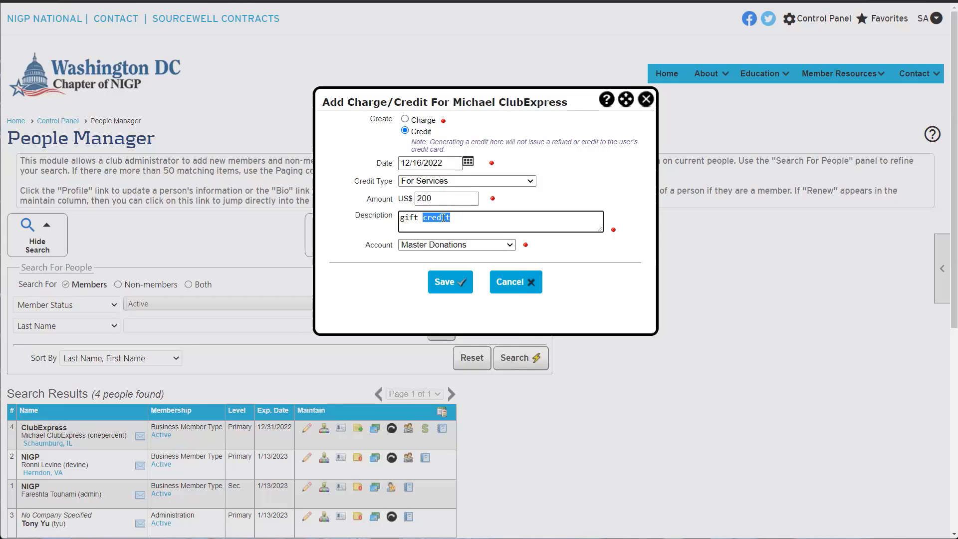
left_click_drag(432, 198, 411, 195)
left_click(390, 205)
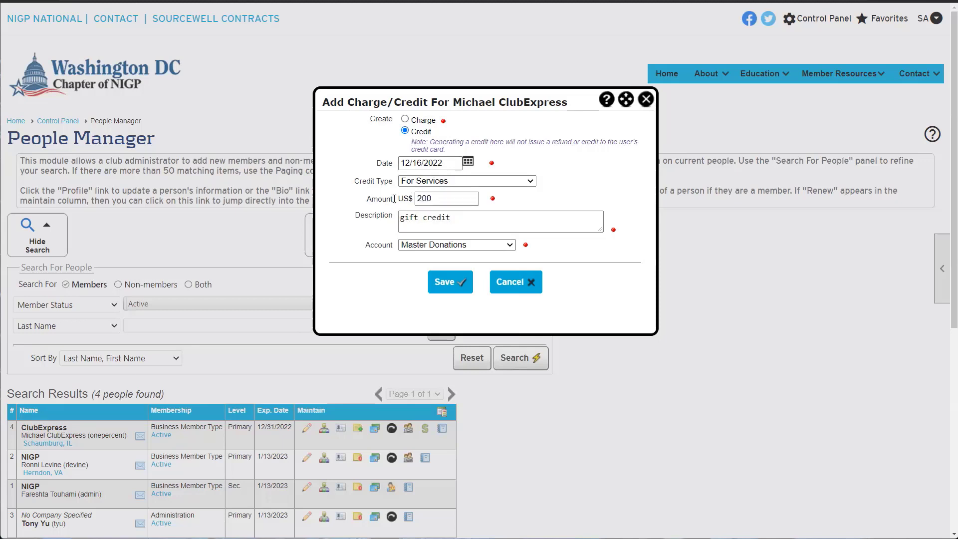
left_click(439, 281)
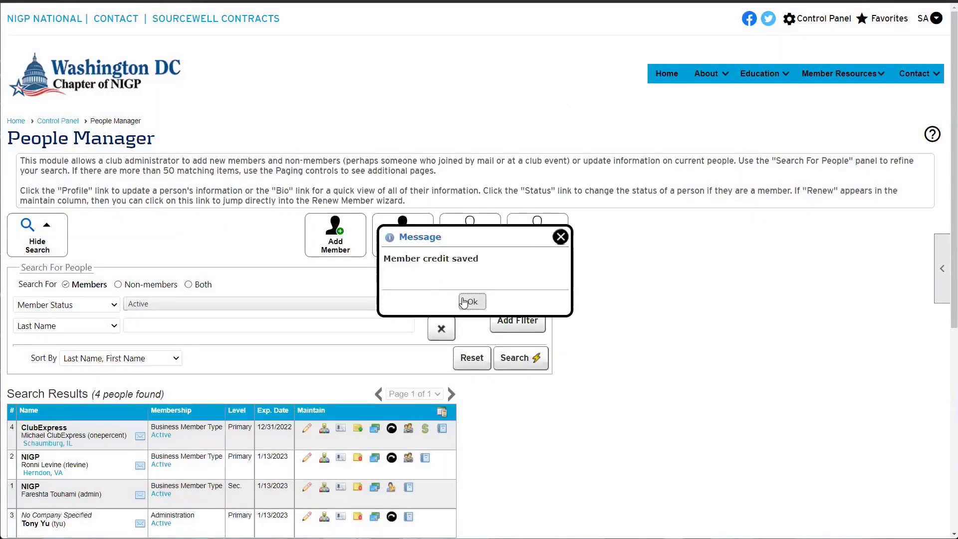
left_click(480, 302)
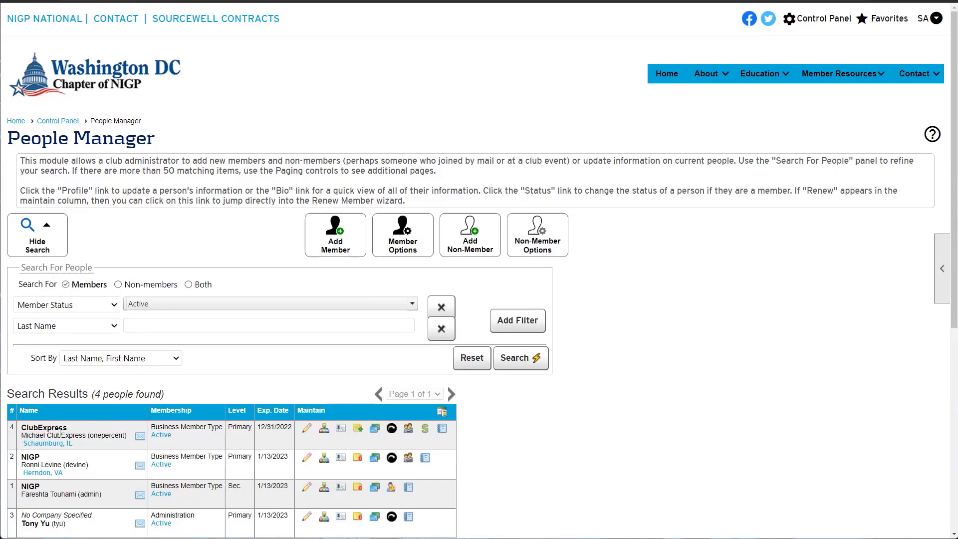
left_click_drag(259, 428, 291, 427)
left_click(293, 427)
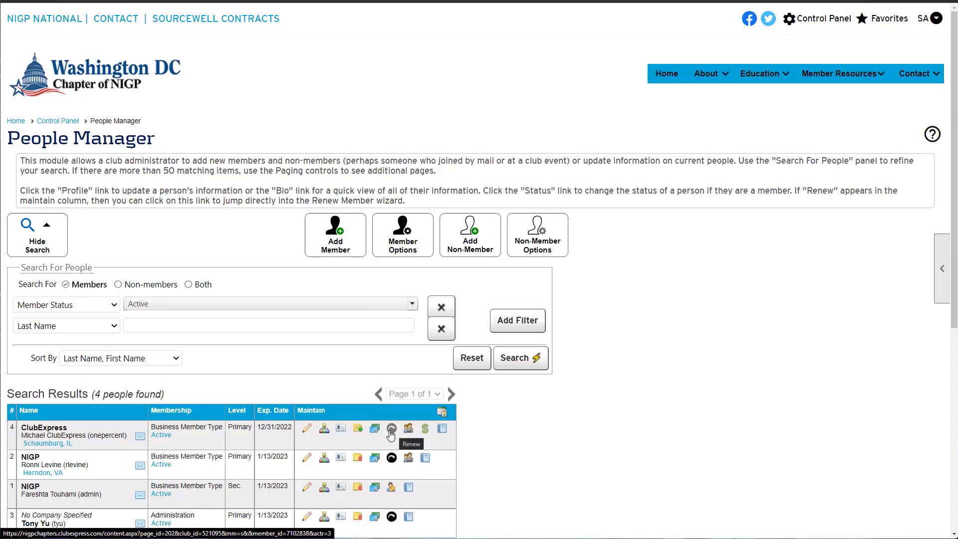
Renew the member's business membership through 12/31/2023 with a US$0.00 total charge
left_click(390, 431)
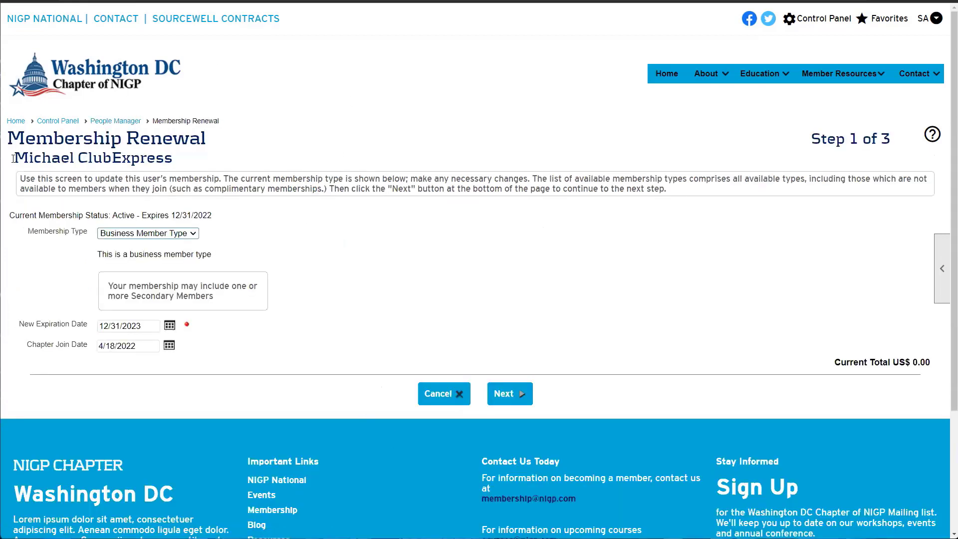
left_click_drag(13, 159, 179, 160)
left_click(179, 159)
left_click(503, 393)
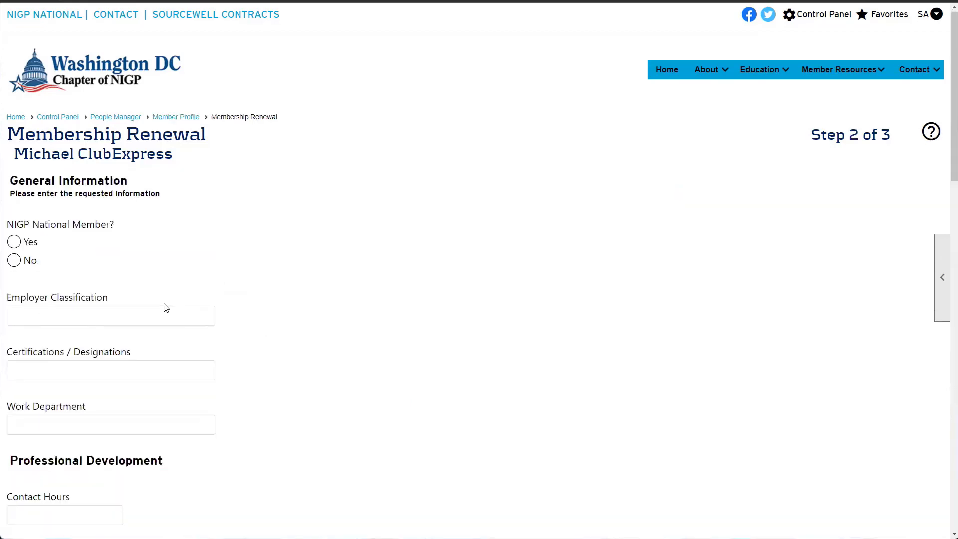
scroll(166, 308, "down", 14)
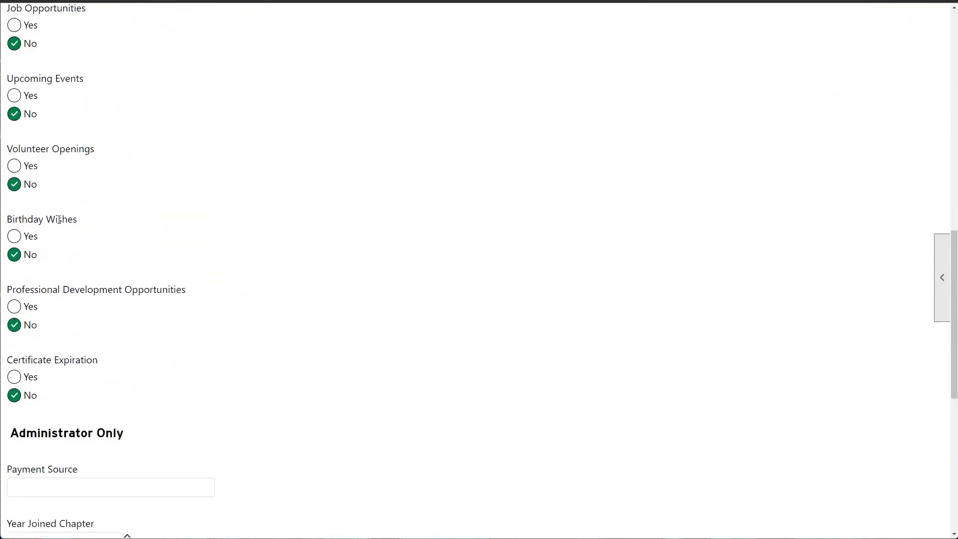
scroll(59, 219, "down", 5)
left_click(524, 403)
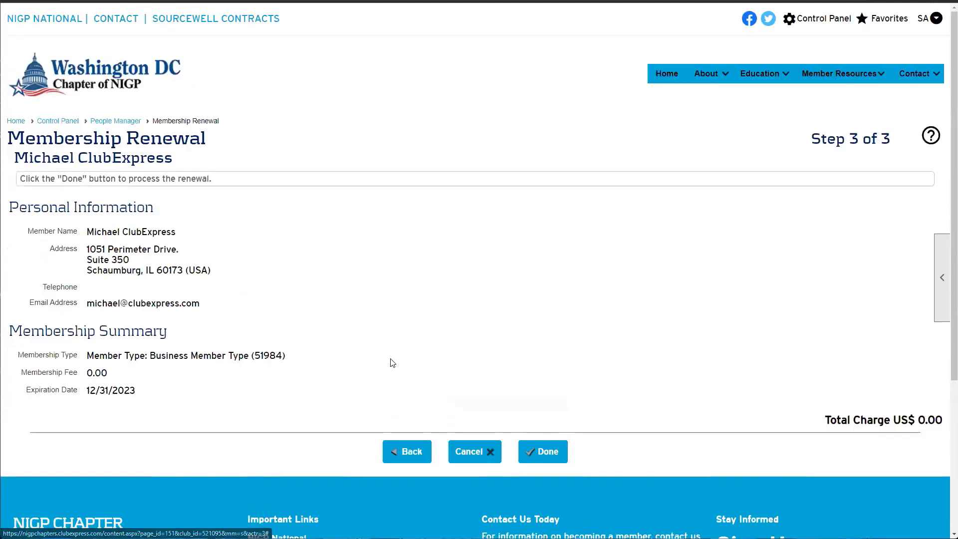
scroll(393, 363, "down", 3)
scroll(214, 235, "up", 2)
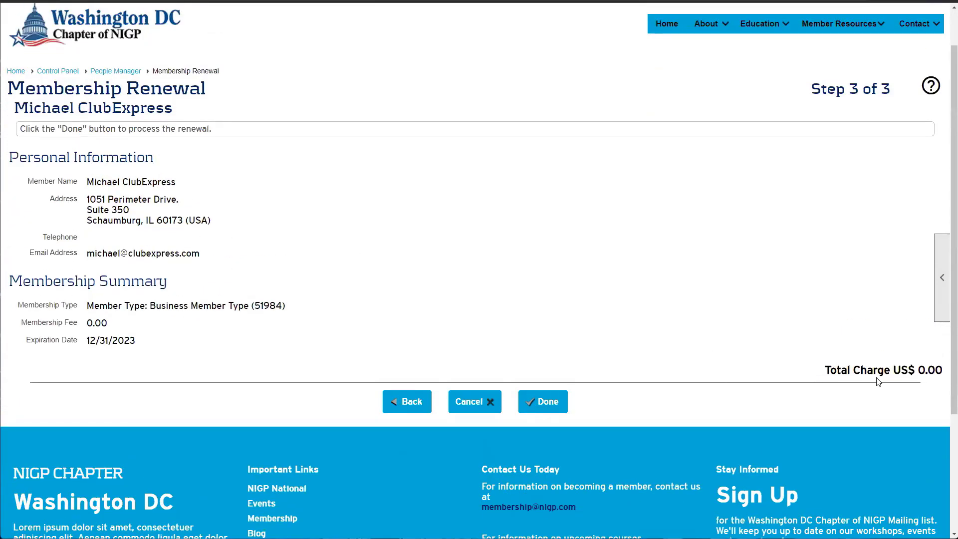
left_click_drag(942, 372, 754, 368)
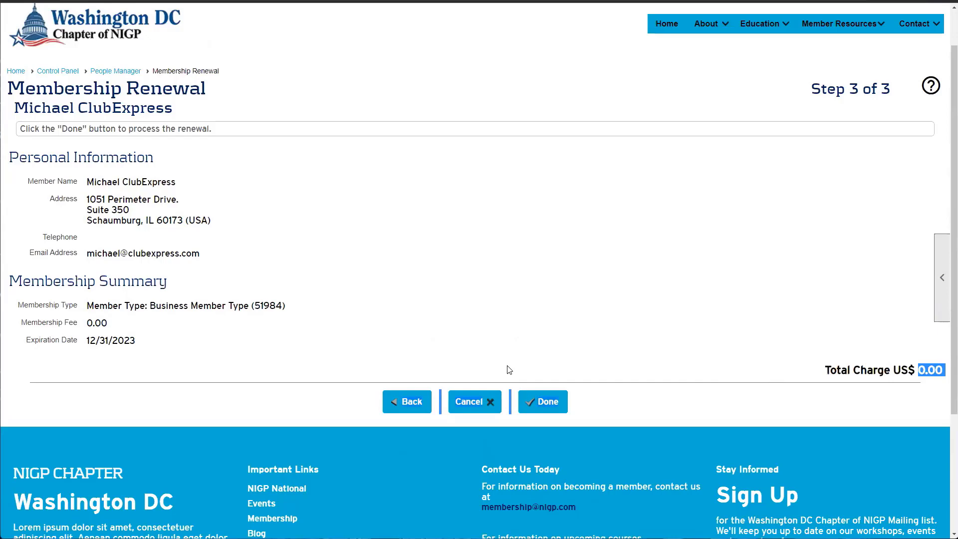
left_click(546, 401)
scroll(427, 298, "down", 2)
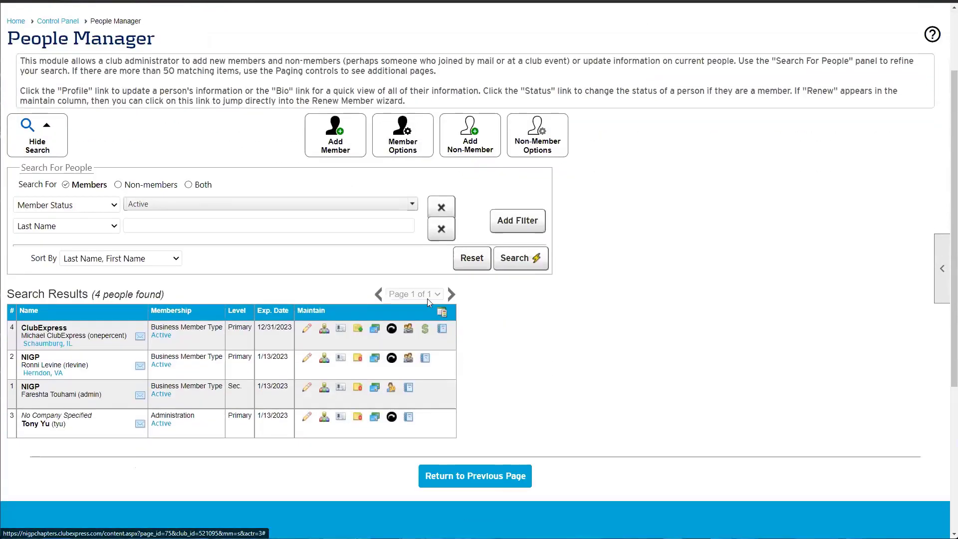
left_click_drag(292, 328, 278, 329)
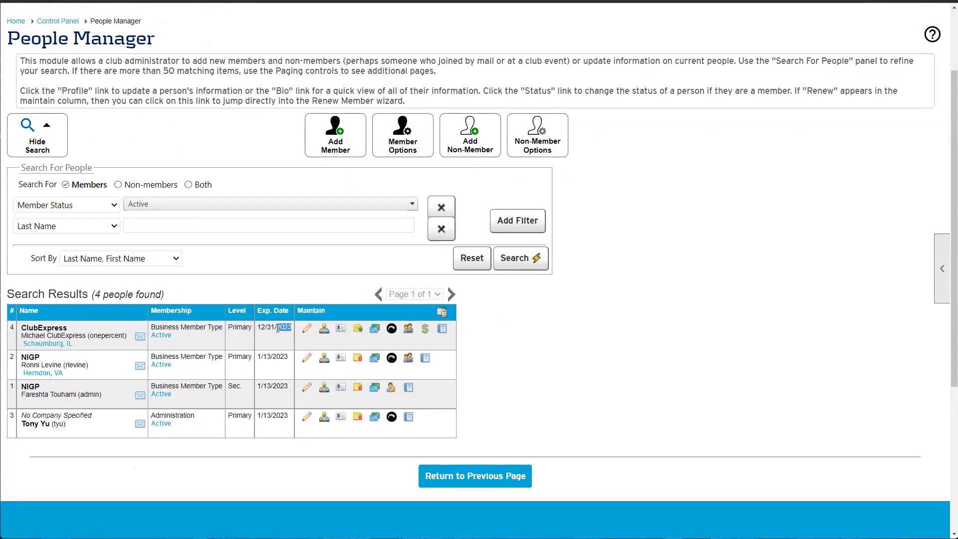
left_click(270, 337)
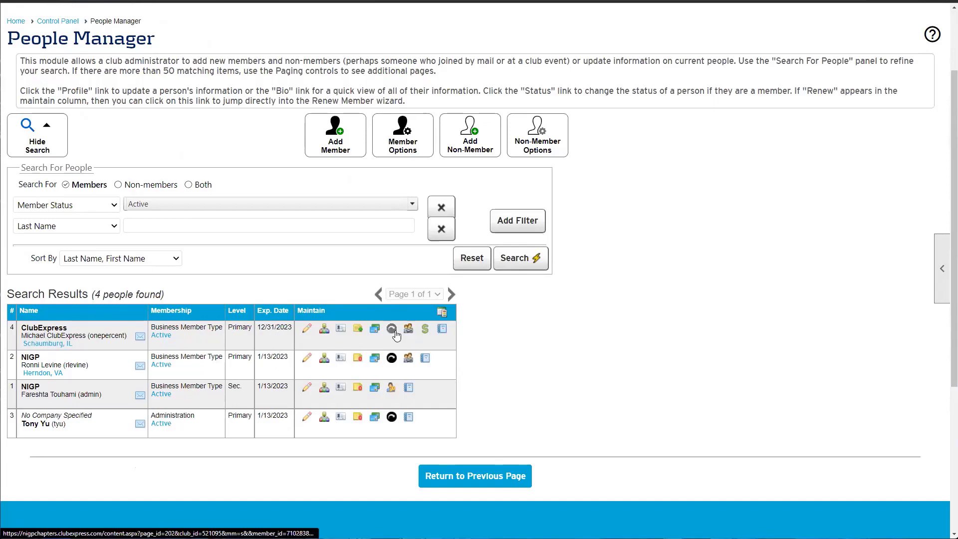
left_click_drag(293, 333, 278, 338)
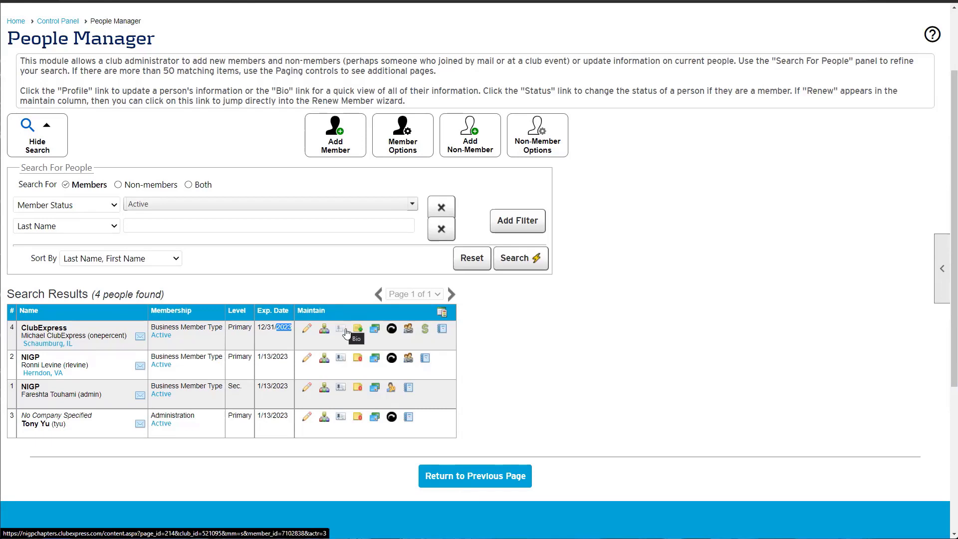
left_click(524, 353)
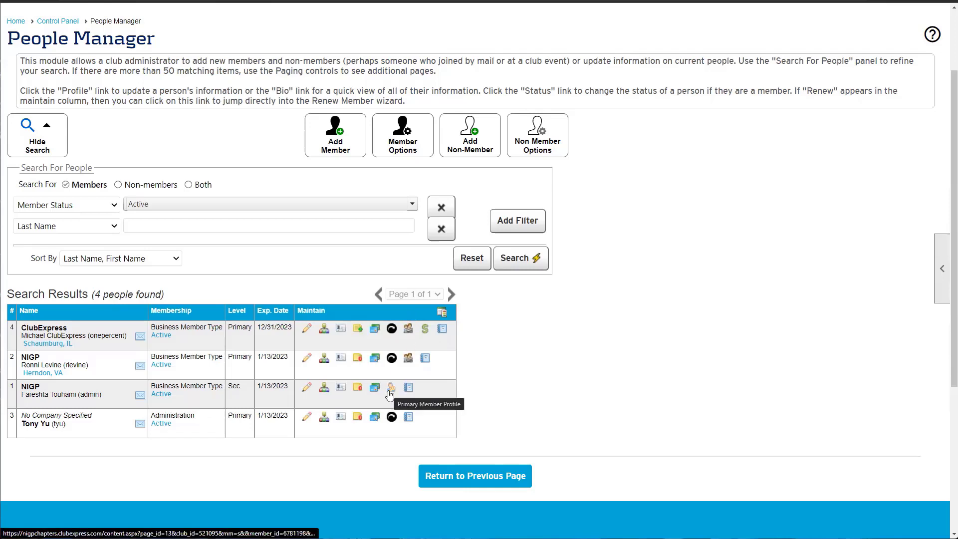
left_click_drag(94, 394, 15, 401)
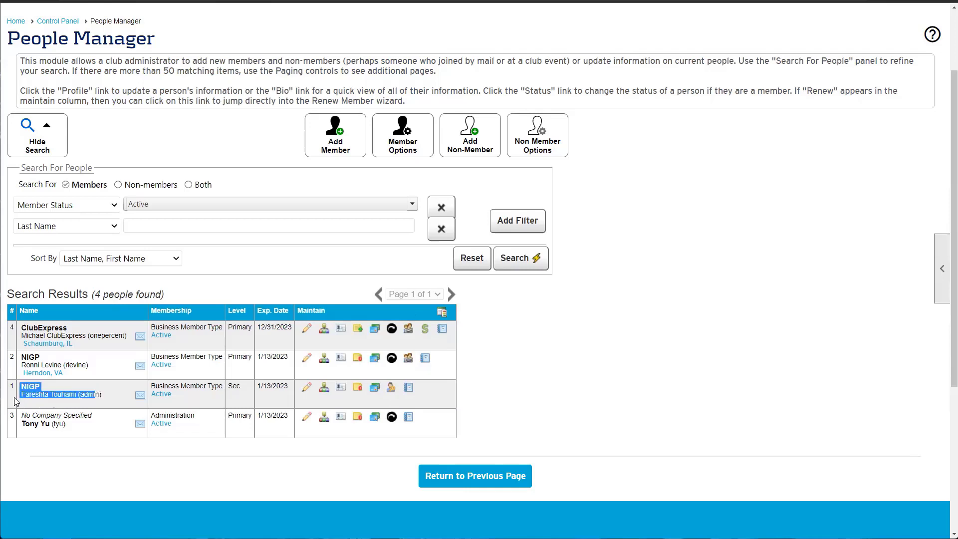
left_click(17, 402)
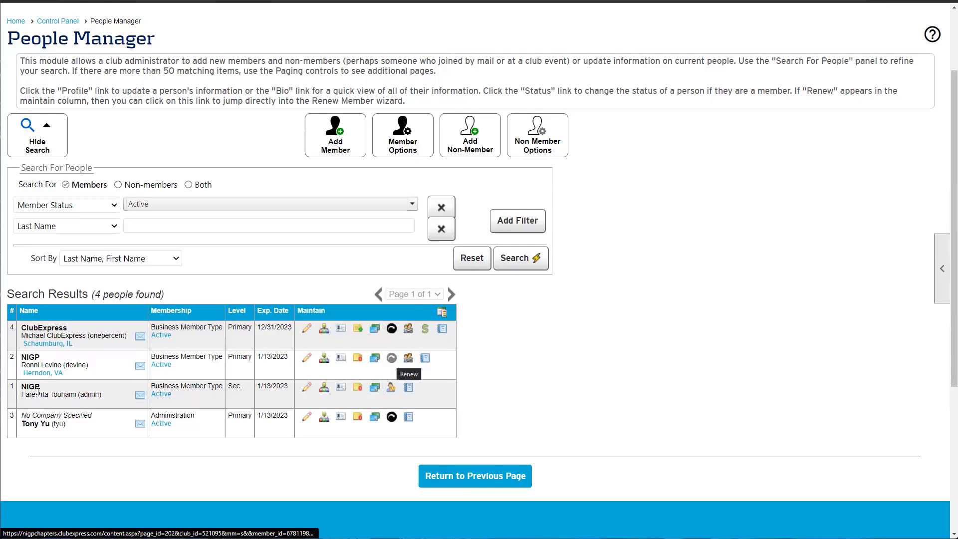
left_click_drag(26, 394, 232, 390)
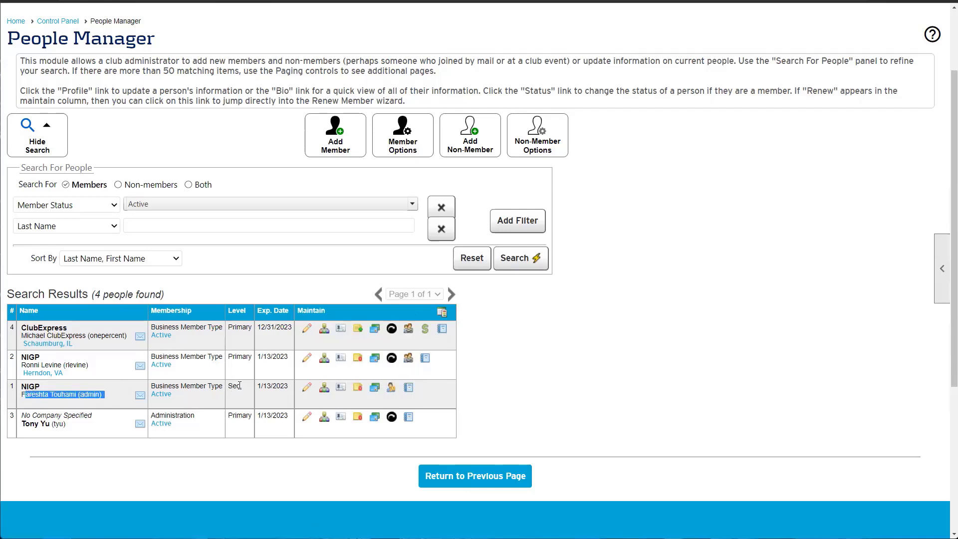
left_click(229, 388)
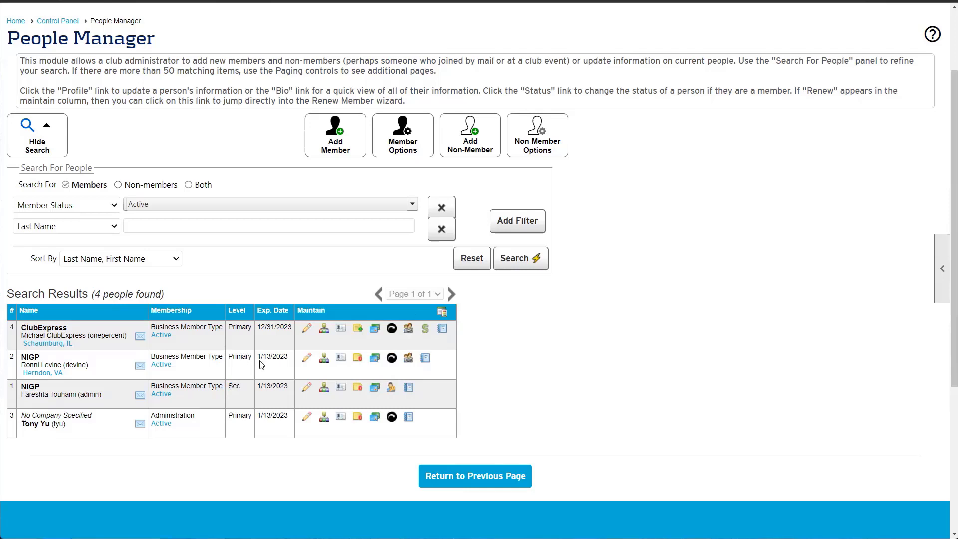
left_click_drag(260, 356, 287, 355)
left_click(407, 403)
left_click_drag(65, 364, 75, 428)
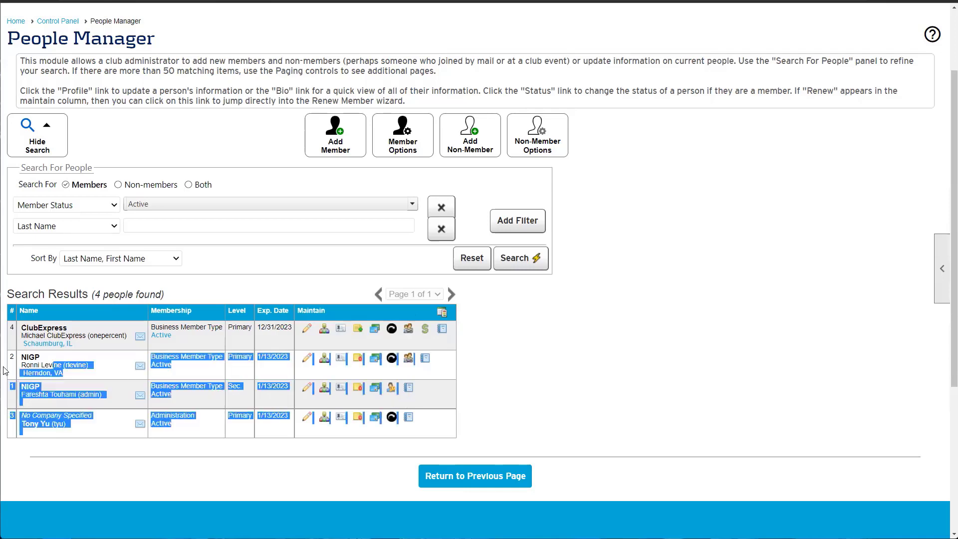
left_click(35, 365)
left_click_drag(49, 363, 21, 364)
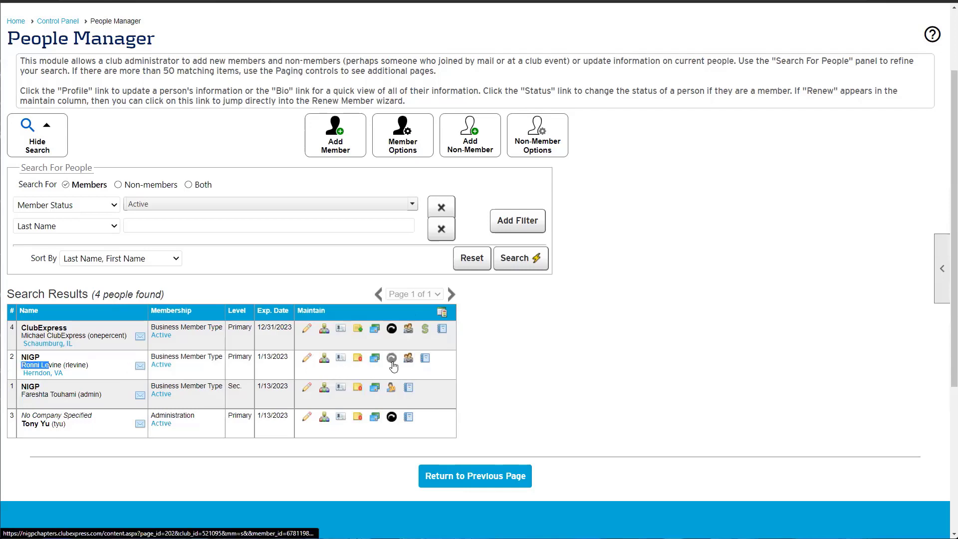
left_click_drag(30, 402, 72, 393)
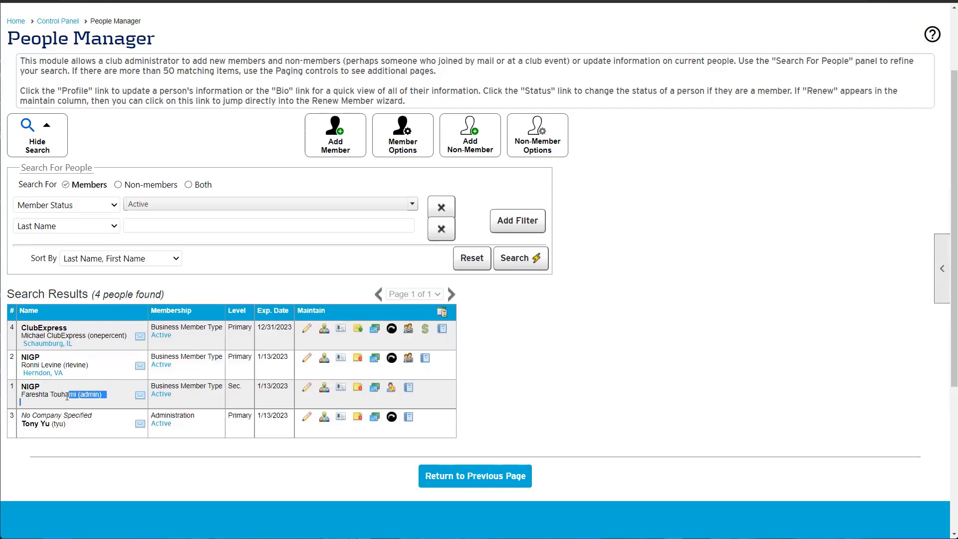
left_click(608, 392)
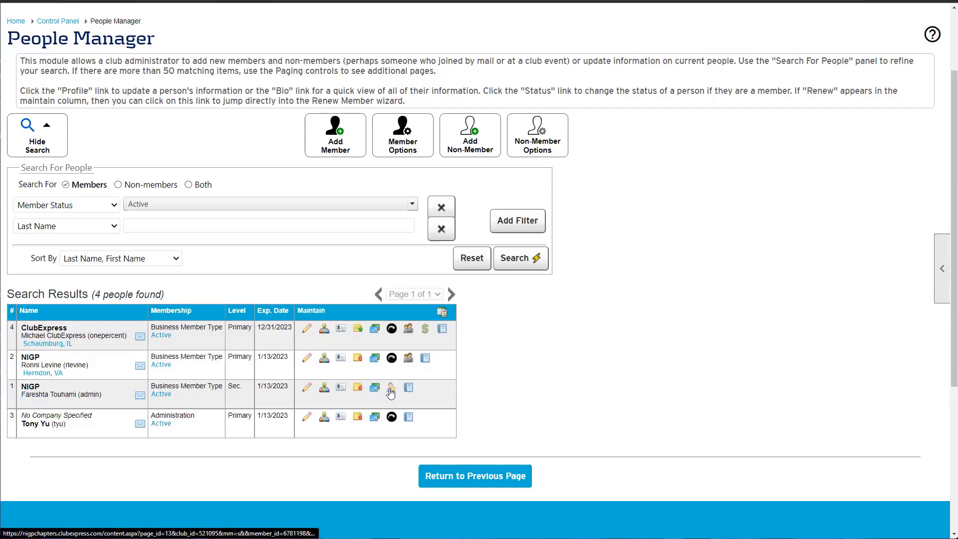
Show row 2's secondary and tertiary members, open the secondary member's profile, then go back
left_click(409, 363)
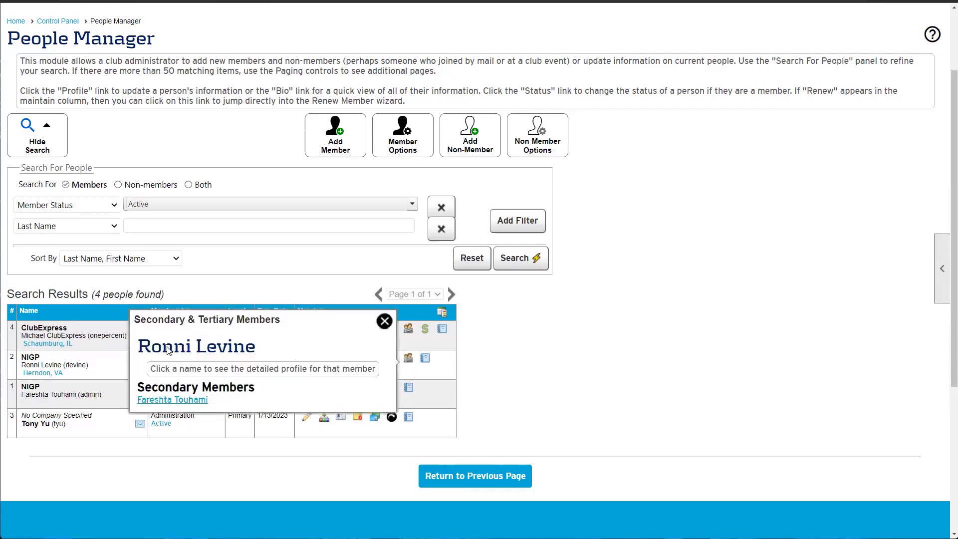
left_click_drag(140, 347, 256, 349)
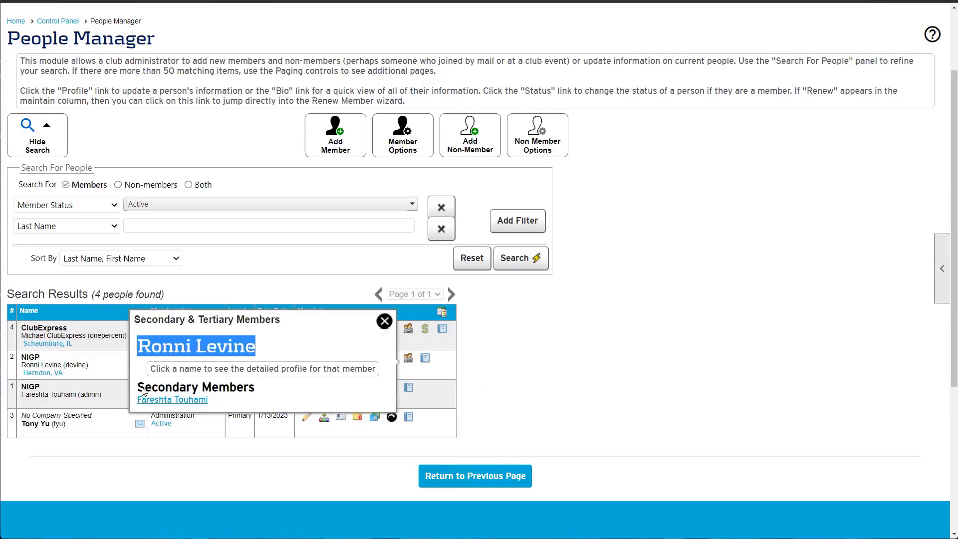
left_click_drag(142, 391, 243, 393)
left_click(252, 399)
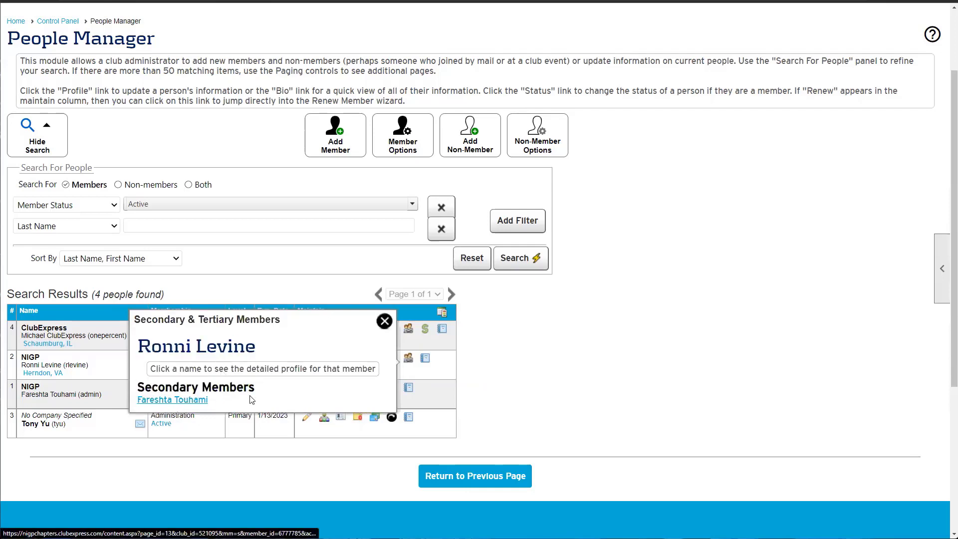
left_click(153, 401)
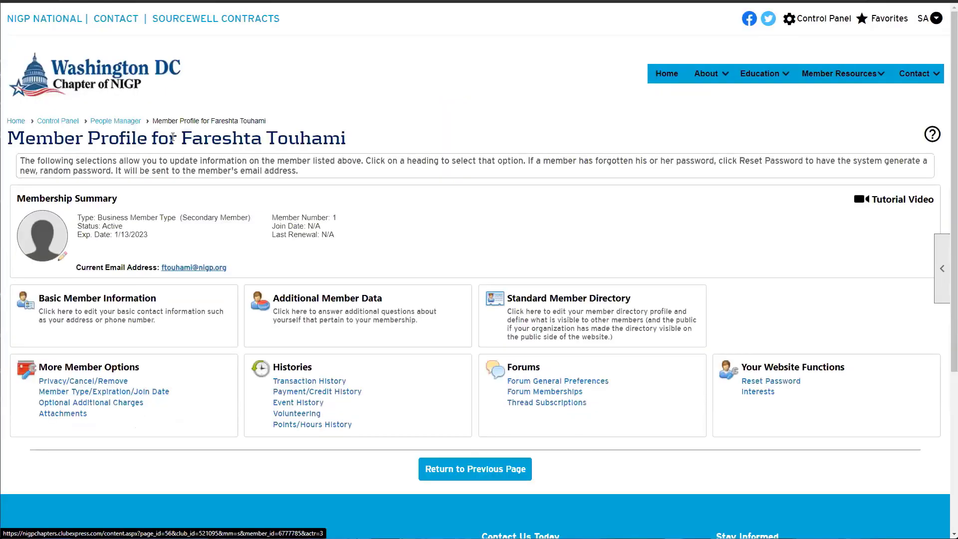
left_click_drag(175, 137, 371, 143)
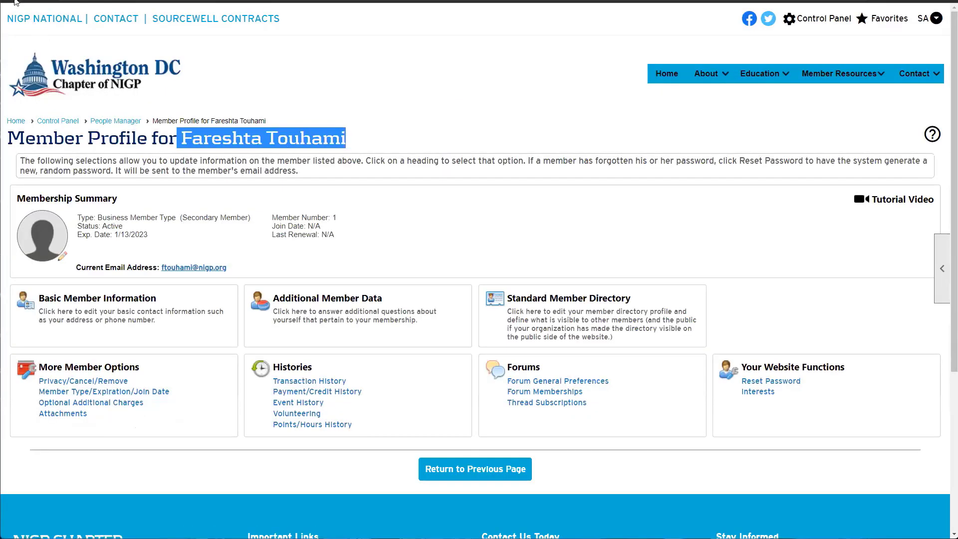
left_click(17, 1)
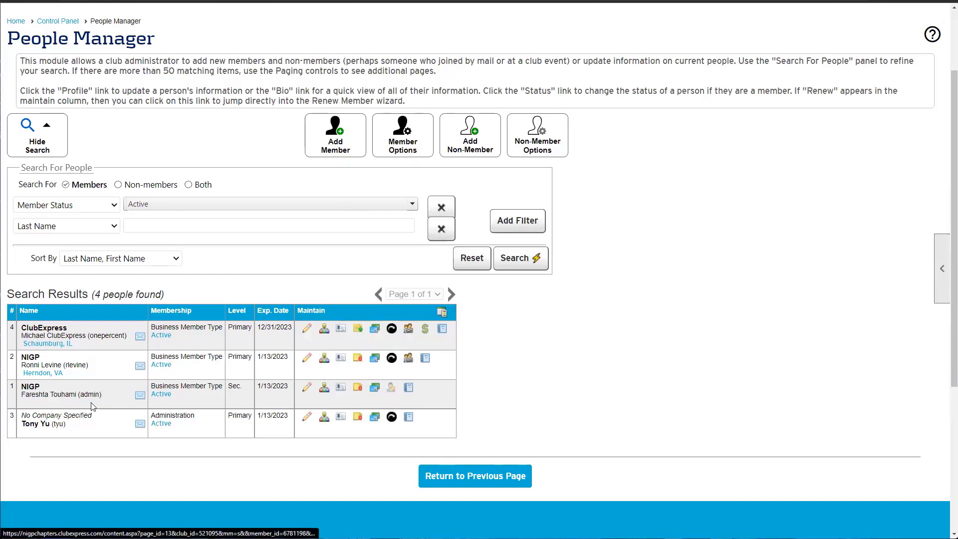
Open the primary member's profile from the secondary member's row, then return to results
left_click_drag(76, 395, 31, 394)
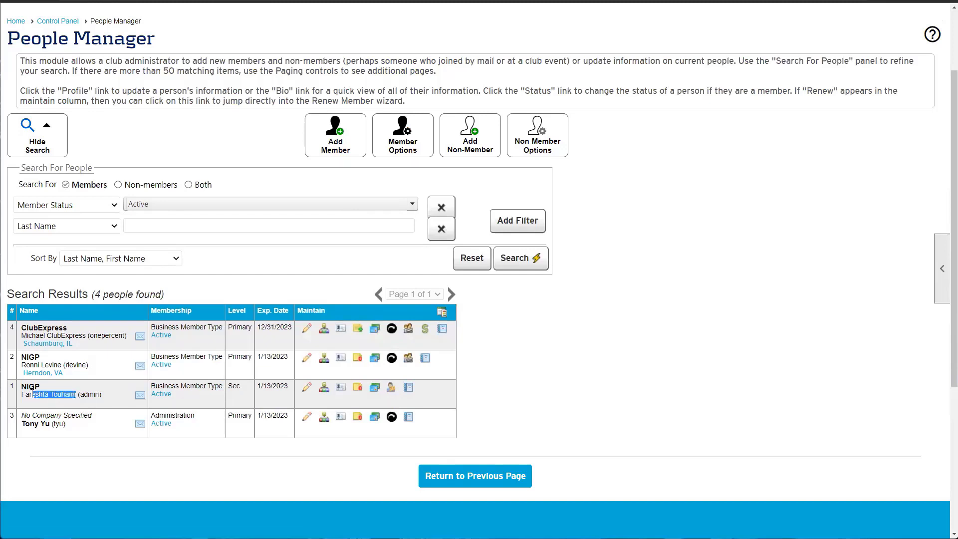
left_click(391, 388)
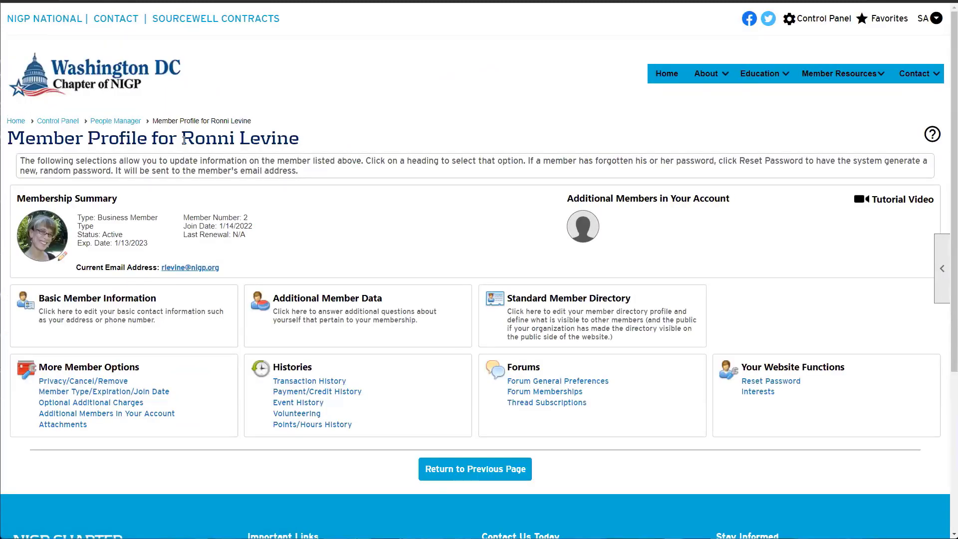
left_click_drag(184, 140, 305, 140)
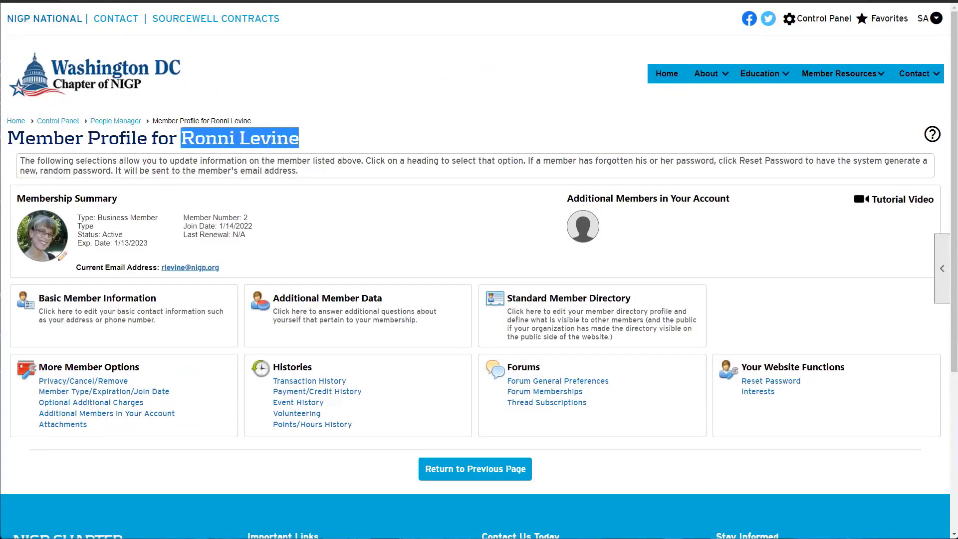
key("alt+Left")
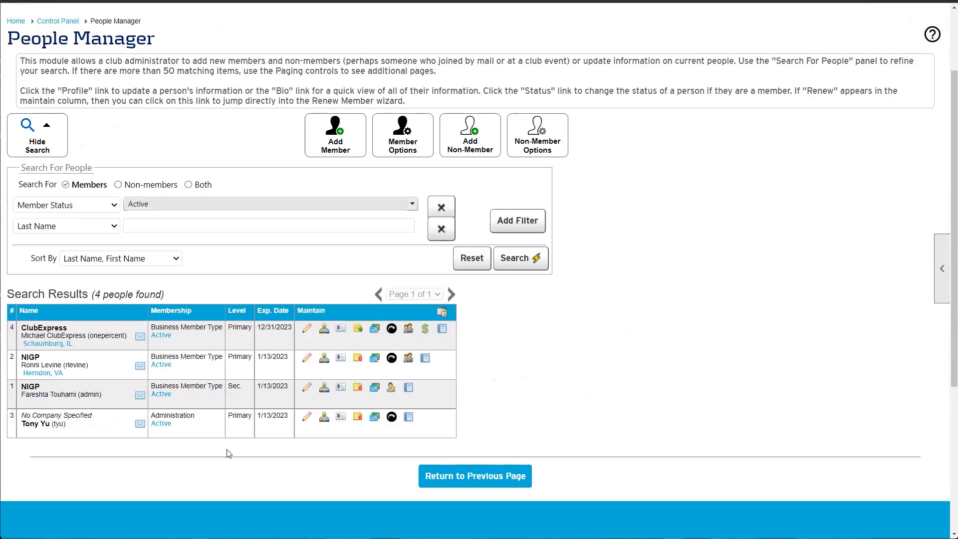
Open the primary member's profile from row 1, view linked secondary members, and close that popup
left_click_drag(244, 389, 227, 392)
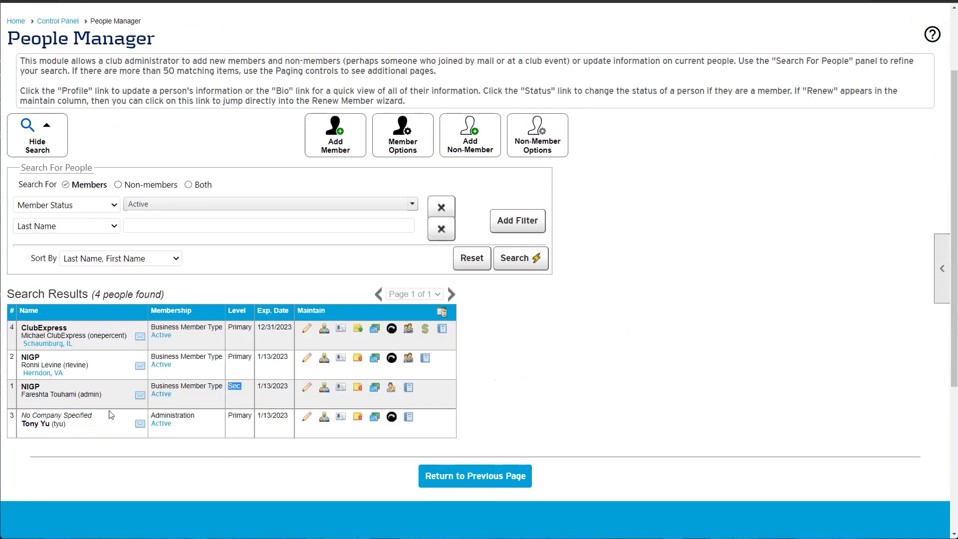
left_click_drag(20, 396, 107, 396)
left_click_drag(247, 398, 225, 392)
left_click(391, 392)
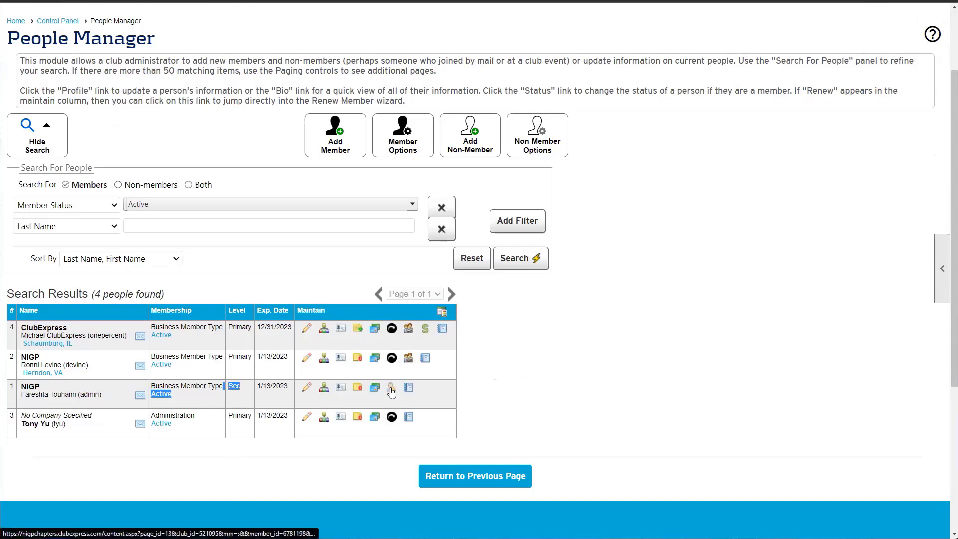
left_click_drag(178, 142, 309, 148)
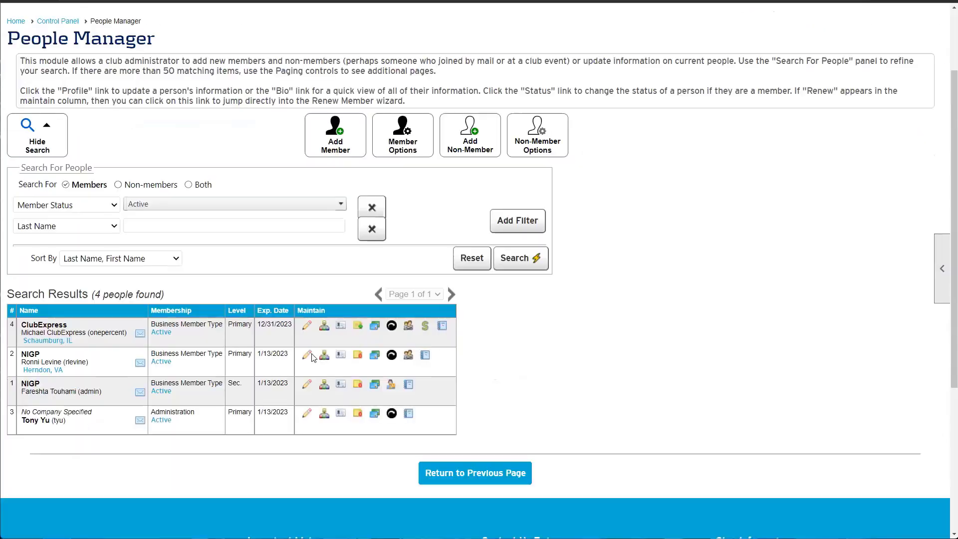
left_click(408, 359)
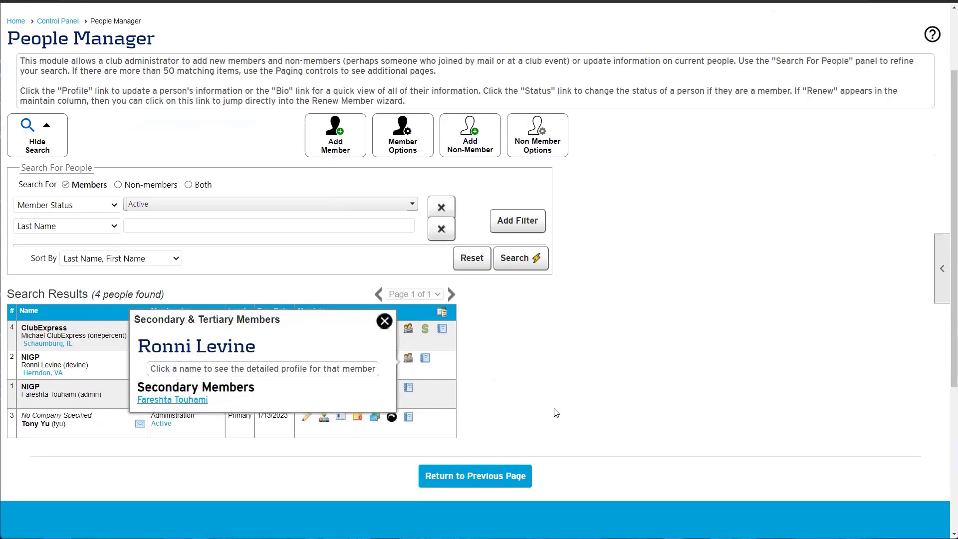
left_click(384, 320)
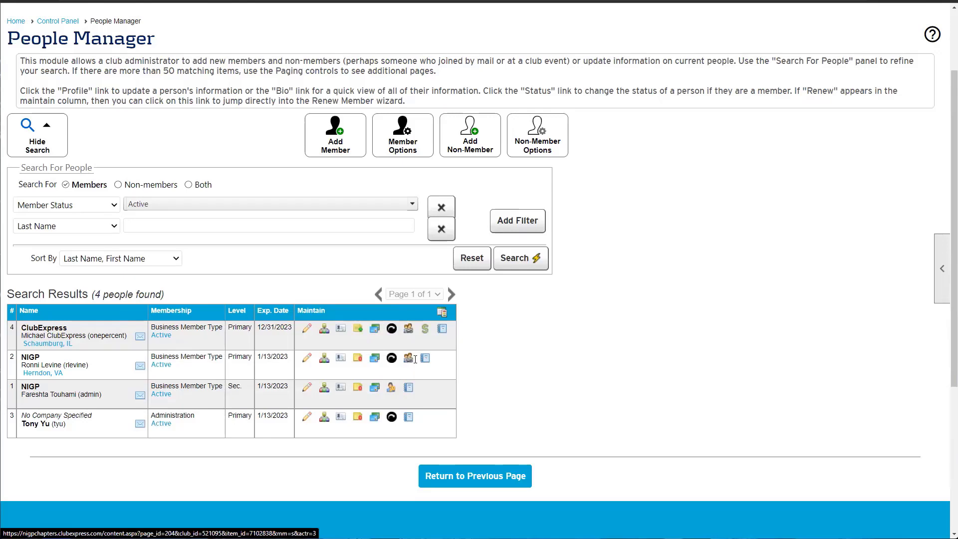
Run the Standard Invoice #10 single window envelope report as a PDF for the ClubExpress member
left_click(442, 331)
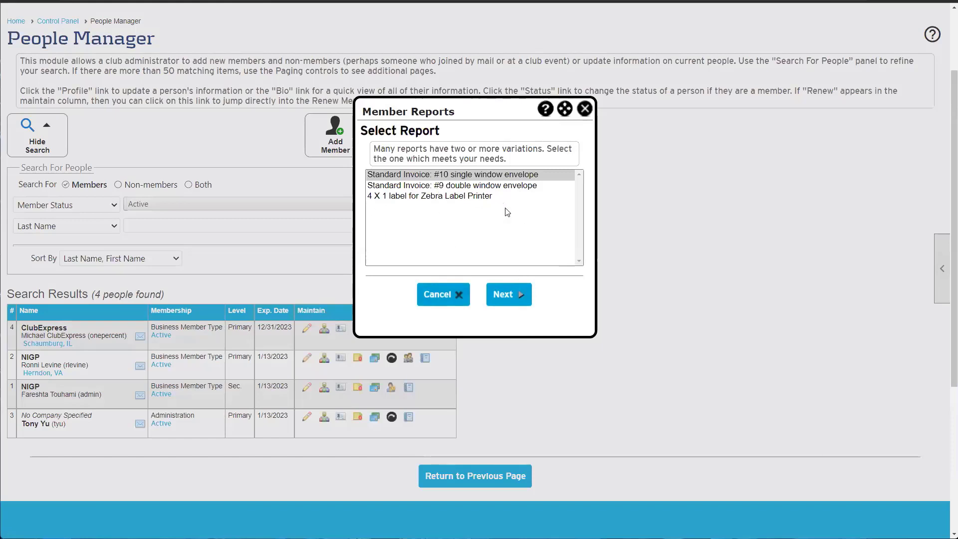
left_click(470, 186)
left_click(430, 179)
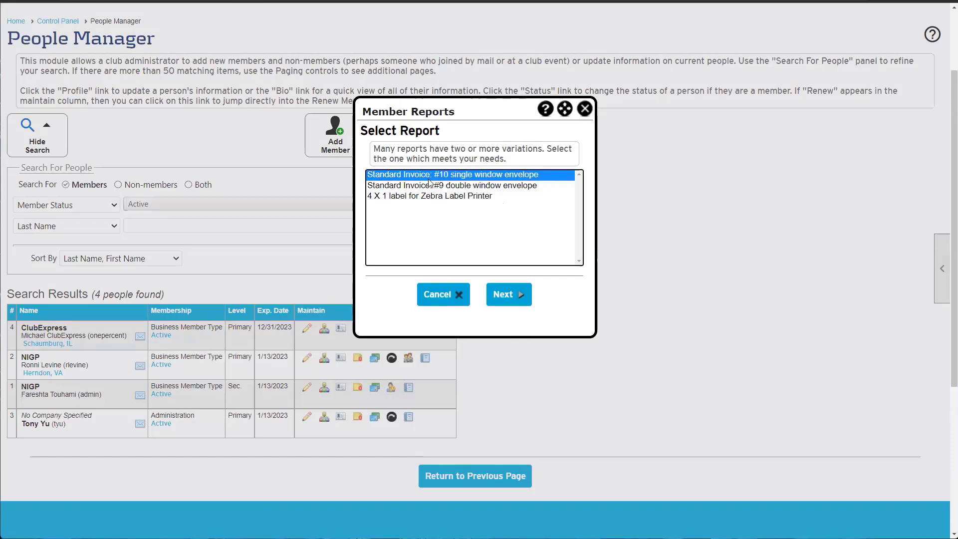
left_click(399, 196)
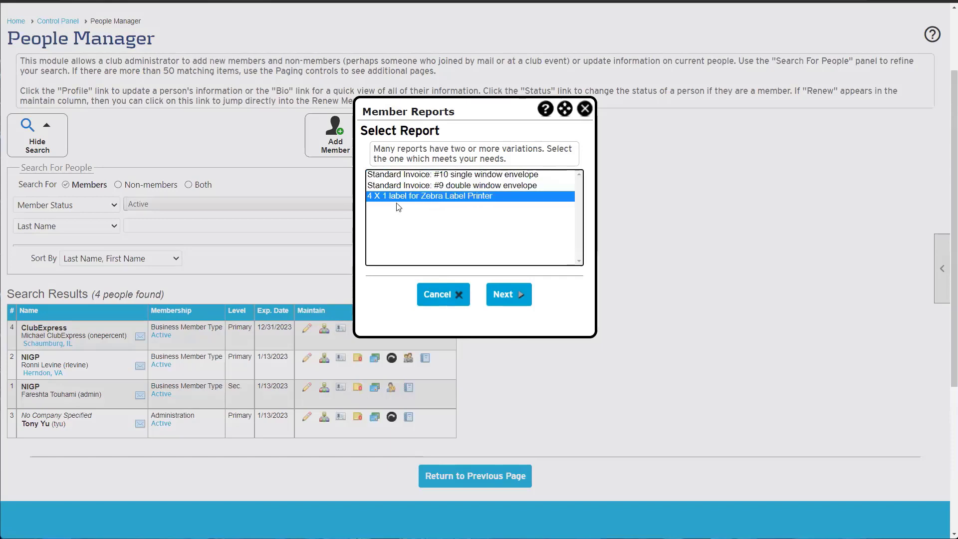
left_click(427, 178)
left_click(535, 301)
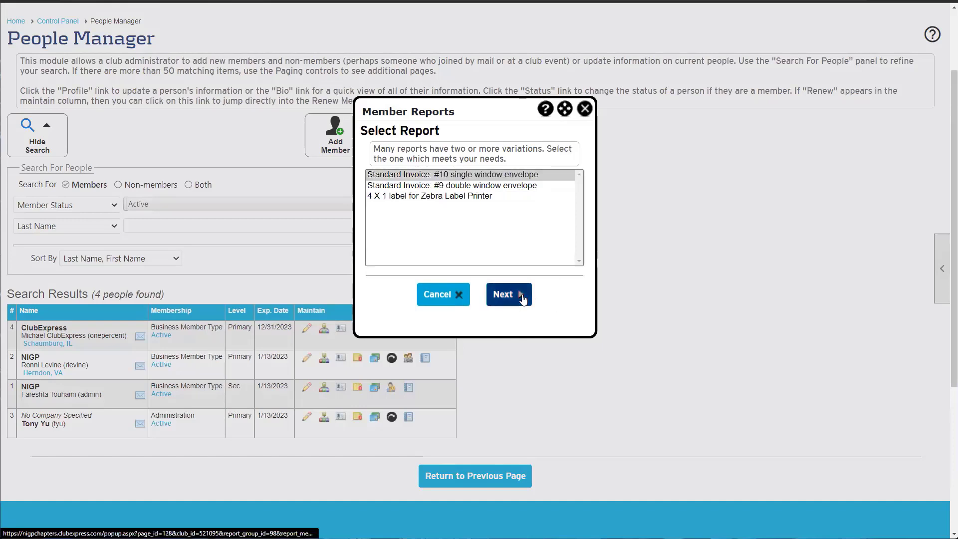
left_click(518, 294)
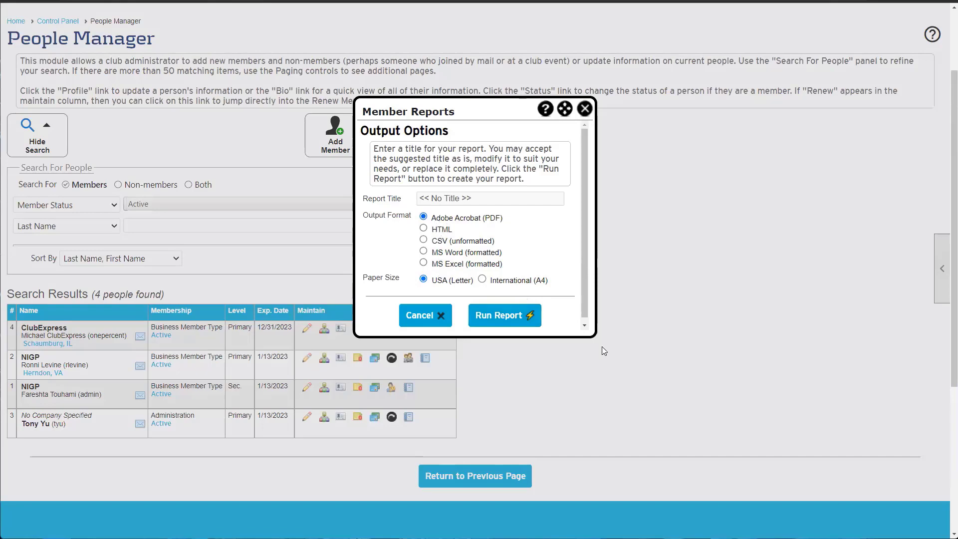
left_click(519, 322)
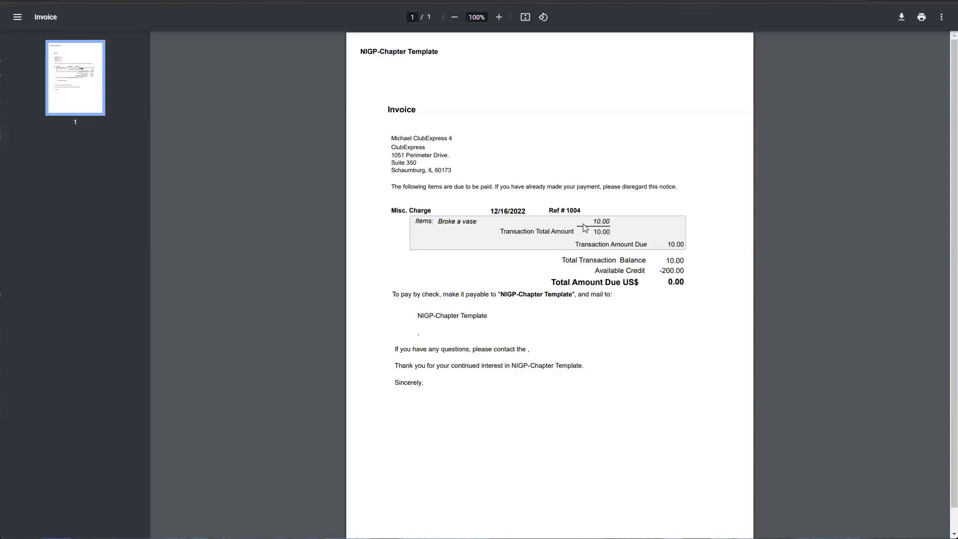
Review the invoice's 10.00 'Broke a vase' charge, 200.00 available credit and 0.00 due, then close it
left_click_drag(618, 223, 593, 222)
left_click(592, 222)
left_click_drag(447, 222, 439, 223)
left_click(440, 223)
left_click_drag(596, 270, 698, 266)
left_click(698, 269)
left_click_drag(555, 282, 682, 281)
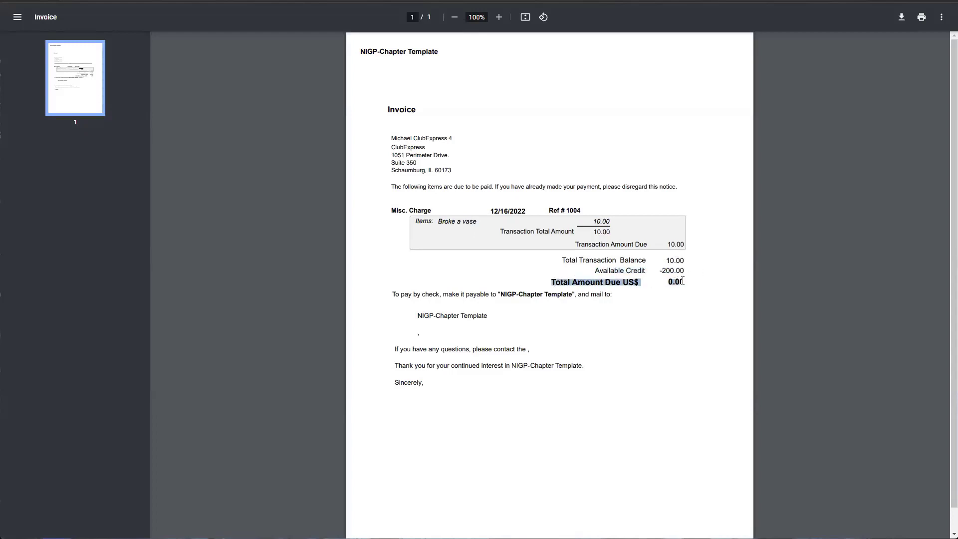
left_click(683, 280)
double_click(668, 270)
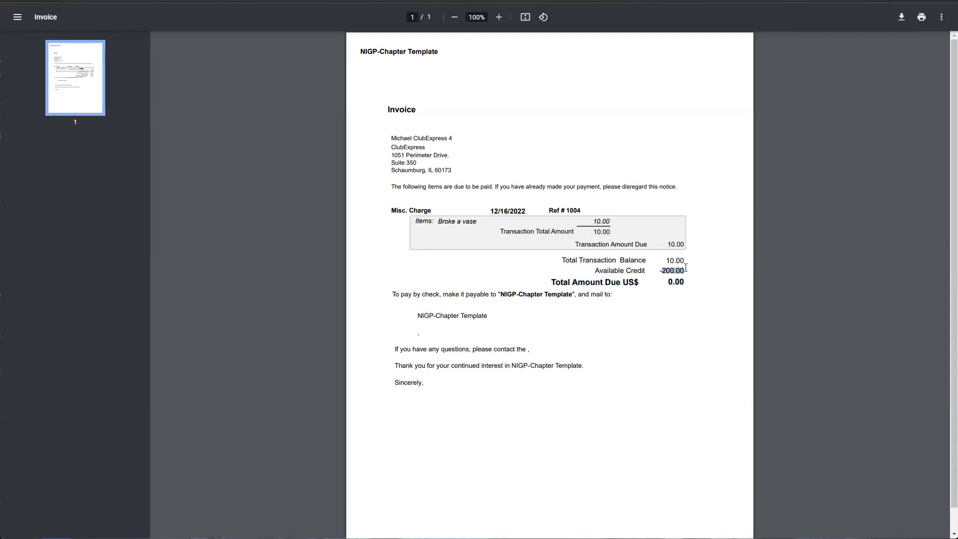
left_click(685, 267)
key("ctrl+w")
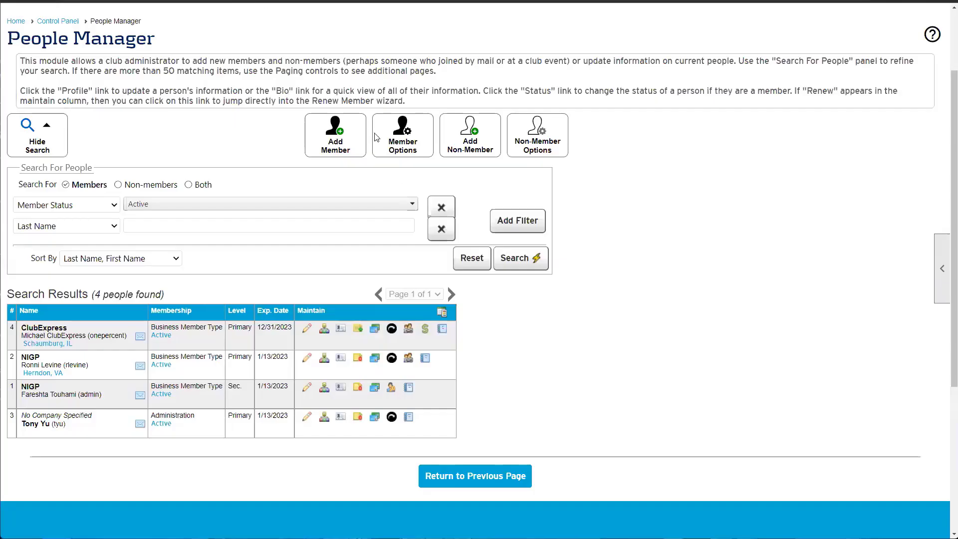
left_click(441, 312)
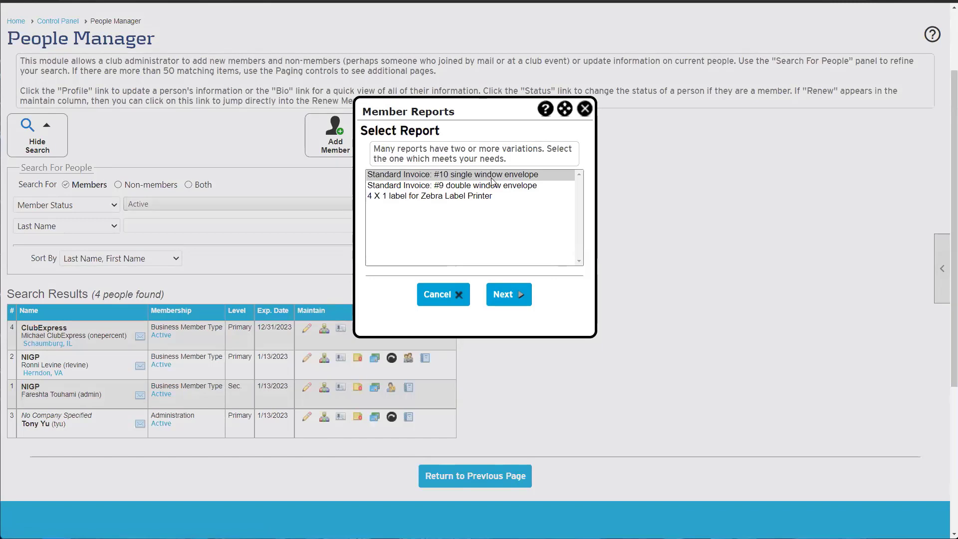
left_click(428, 175)
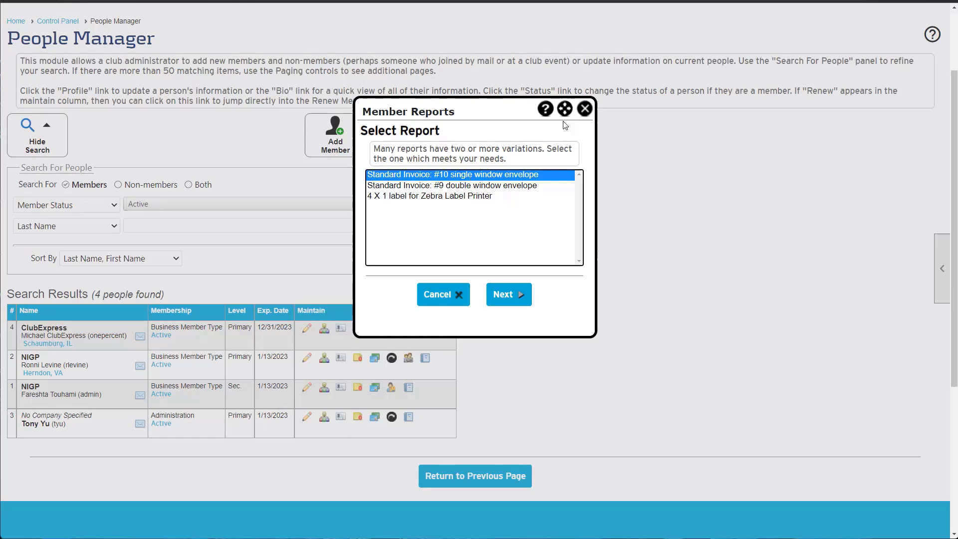
left_click(583, 108)
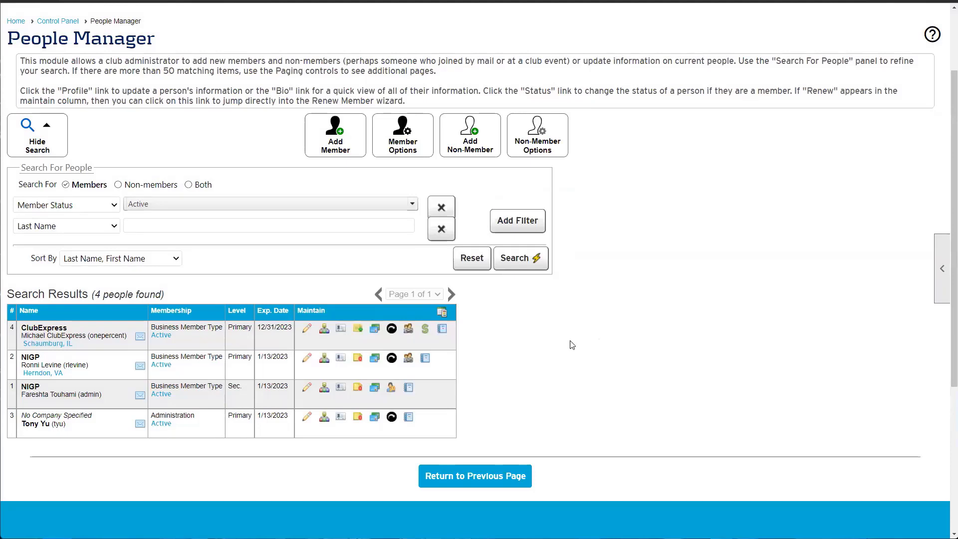
Open the member's outstanding payments and review the US$10.00 vase charge and 200.00 available credit
left_click(425, 330)
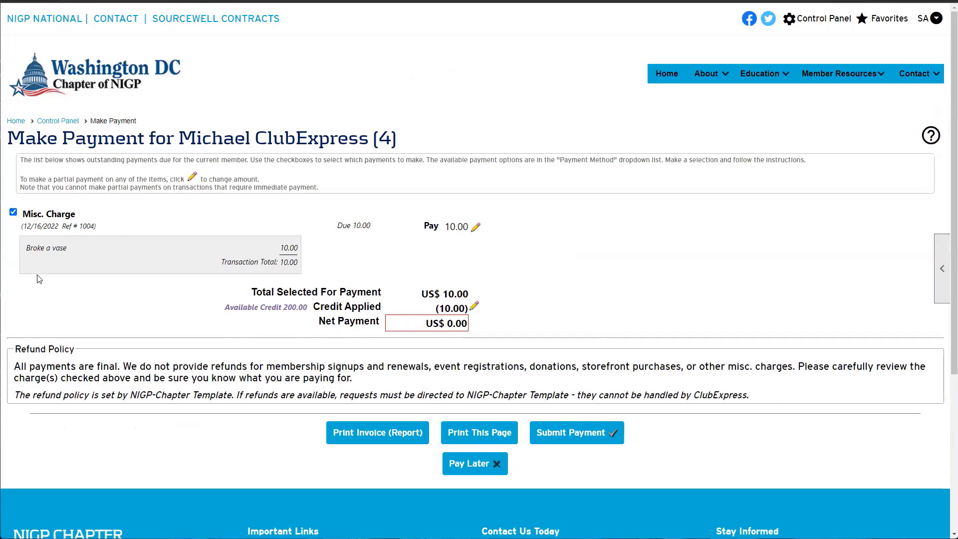
left_click_drag(67, 247, 36, 250)
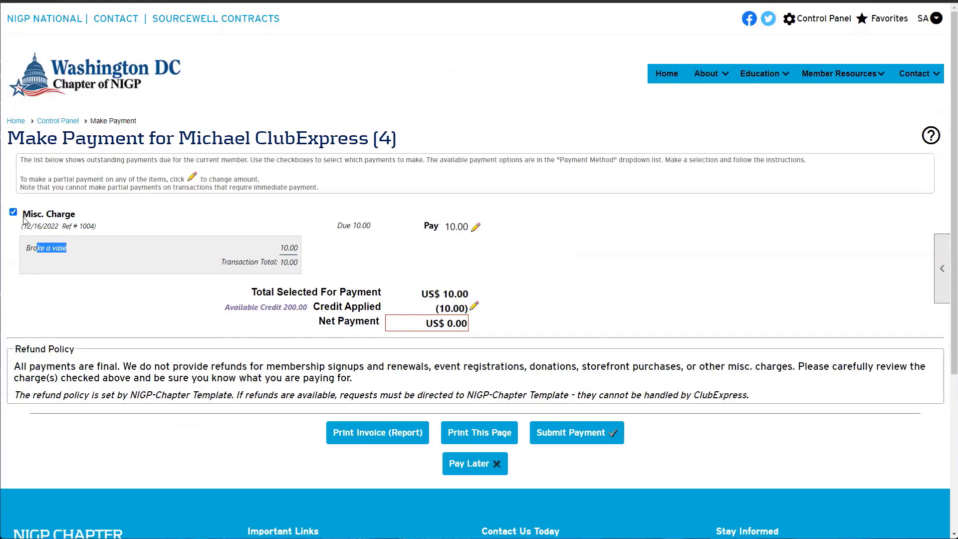
left_click_drag(22, 215, 65, 227)
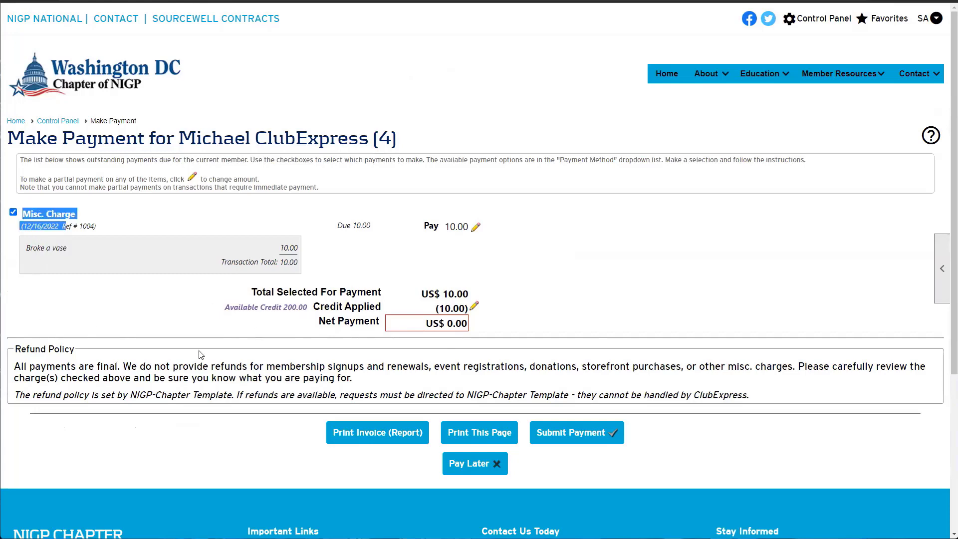
left_click_drag(251, 292, 373, 290)
left_click_drag(468, 293, 426, 289)
left_click(426, 289)
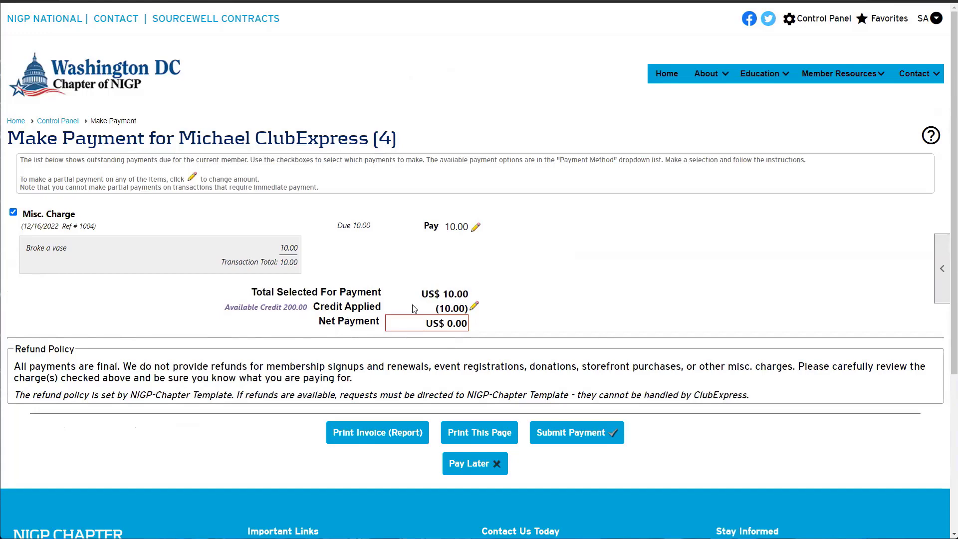
left_click_drag(222, 310, 344, 307)
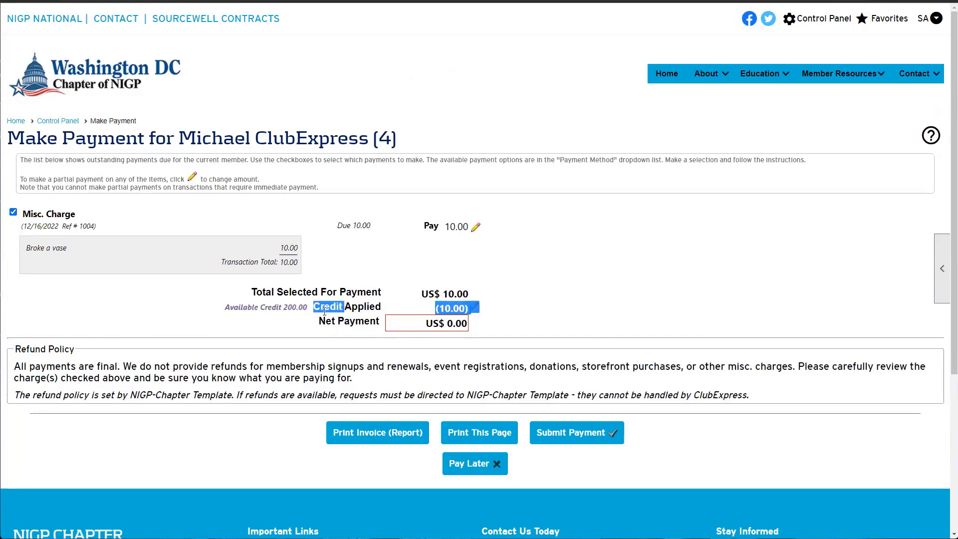
left_click(341, 308)
left_click_drag(222, 309, 352, 308)
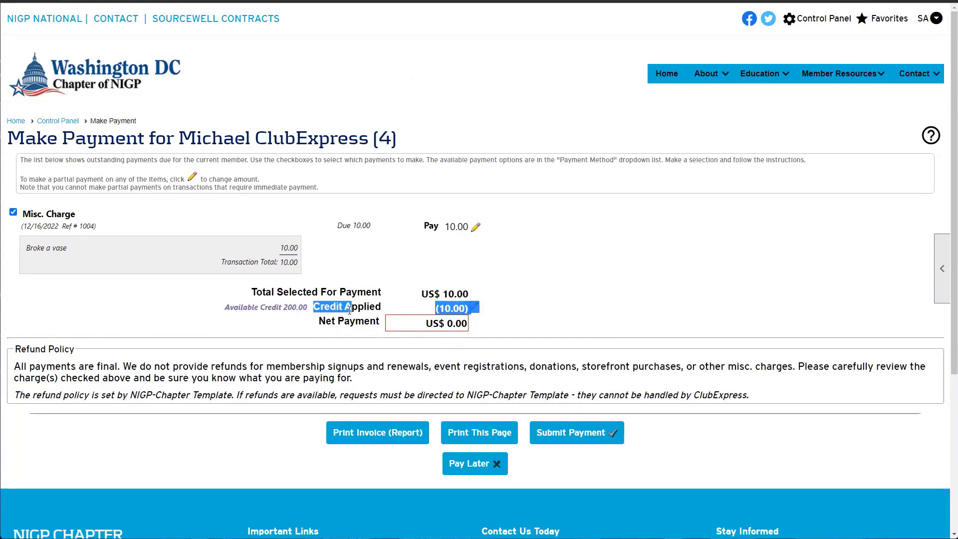
left_click(352, 307)
left_click_drag(292, 307, 267, 307)
left_click(267, 306)
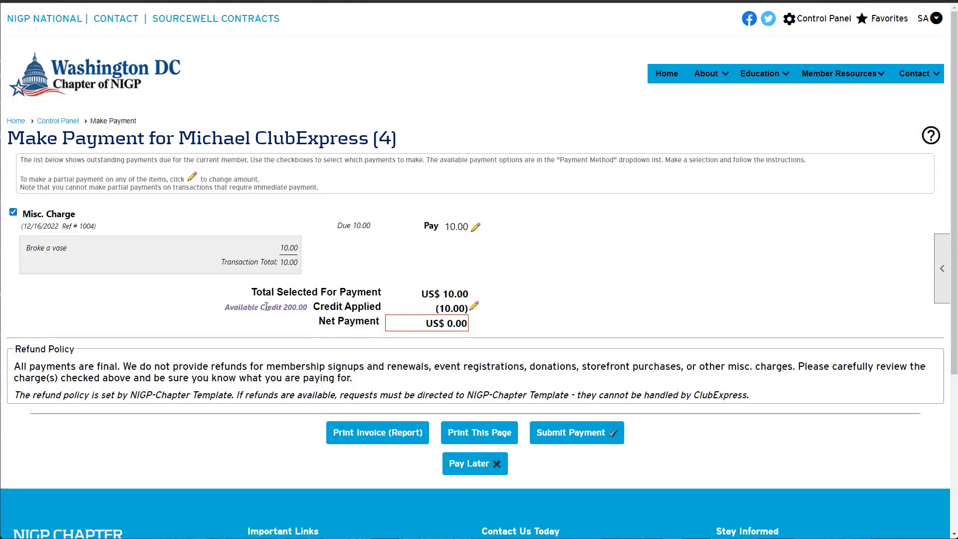
Change the Credit Applied amount to 0 so no account credit is used
left_click(474, 305)
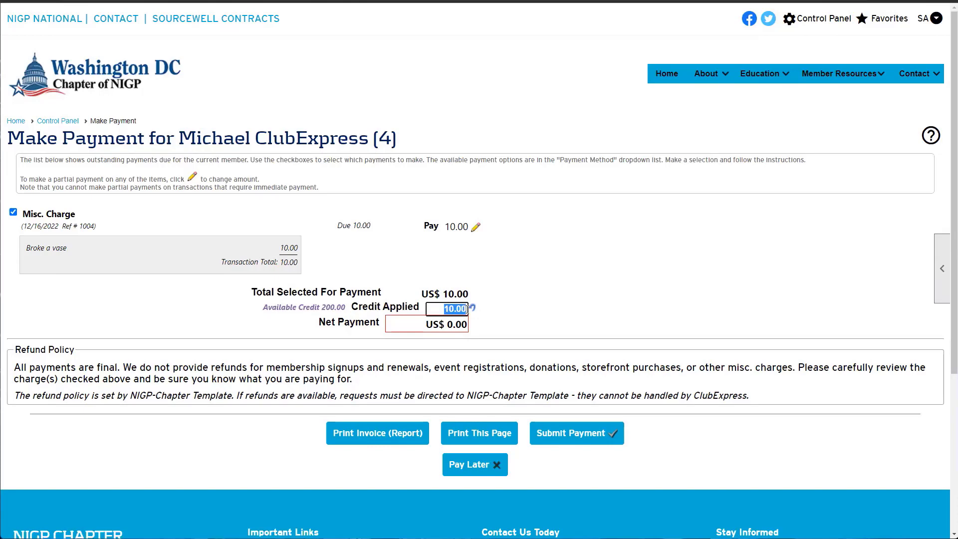
type("0")
left_click(542, 307)
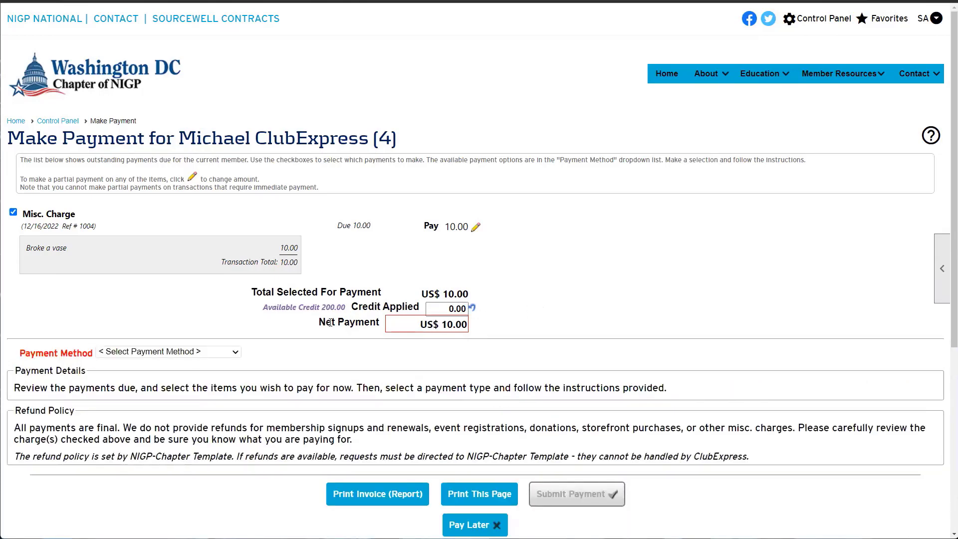
left_click_drag(330, 322, 416, 324)
left_click_drag(359, 306, 417, 308)
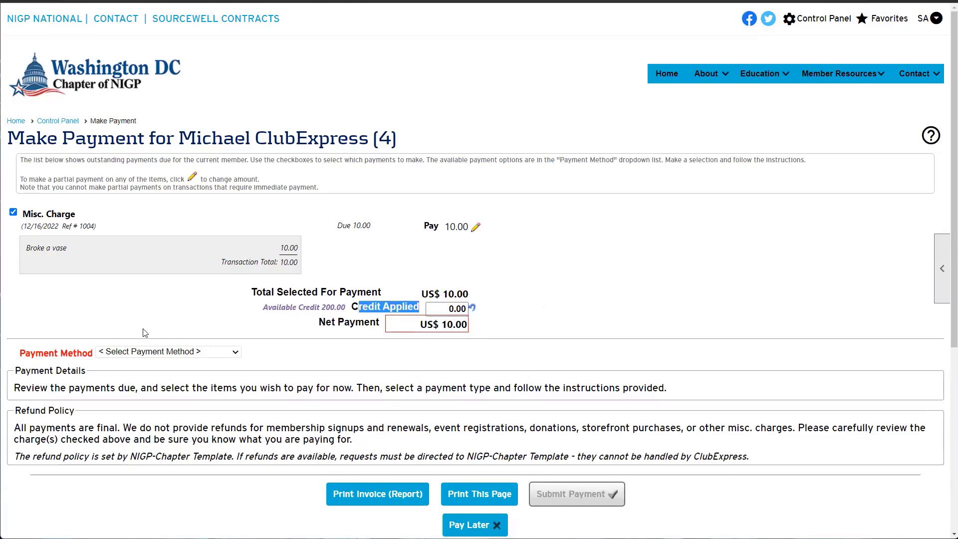
left_click_drag(18, 355, 92, 355)
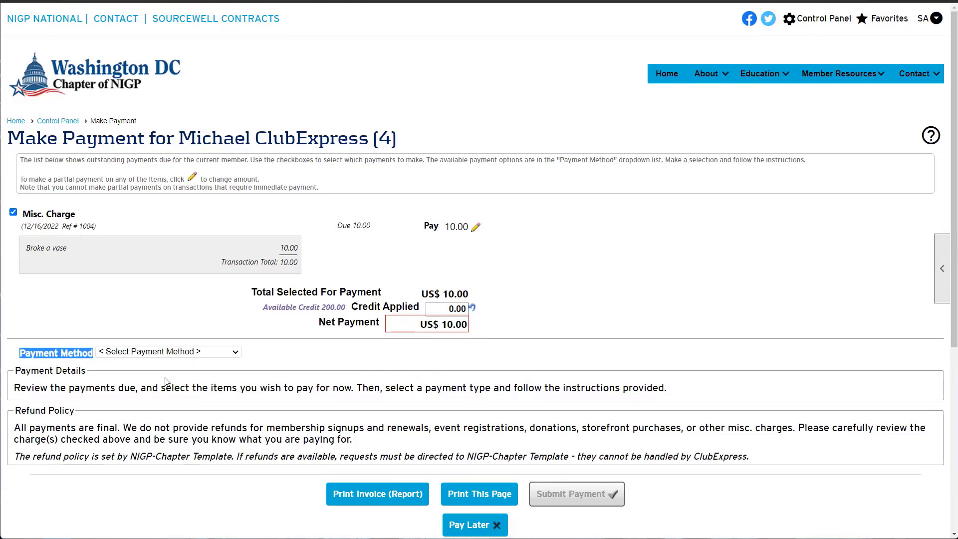
Choose Received Check as the payment method and record the check payment
left_click(145, 352)
left_click(144, 374)
scroll(250, 349, "down", 2)
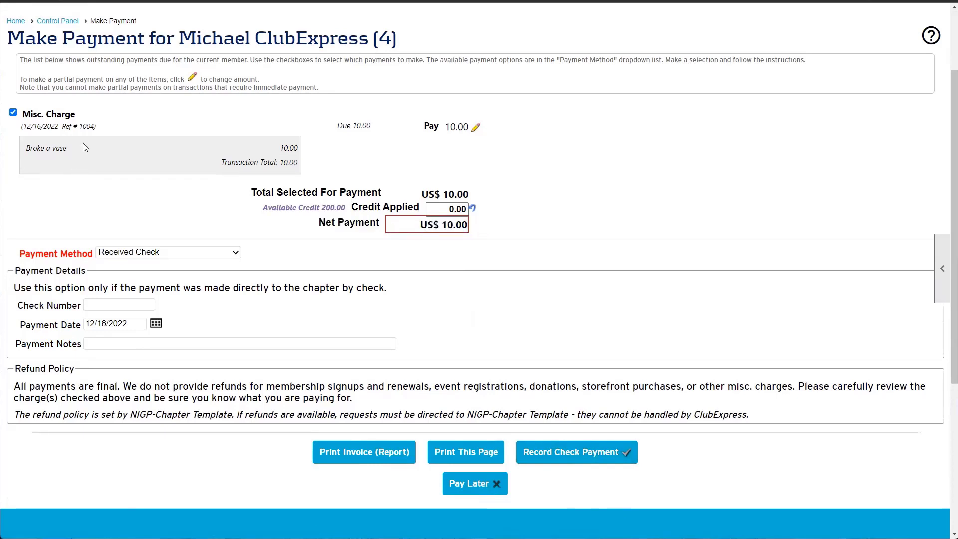
left_click_drag(179, 38, 361, 38)
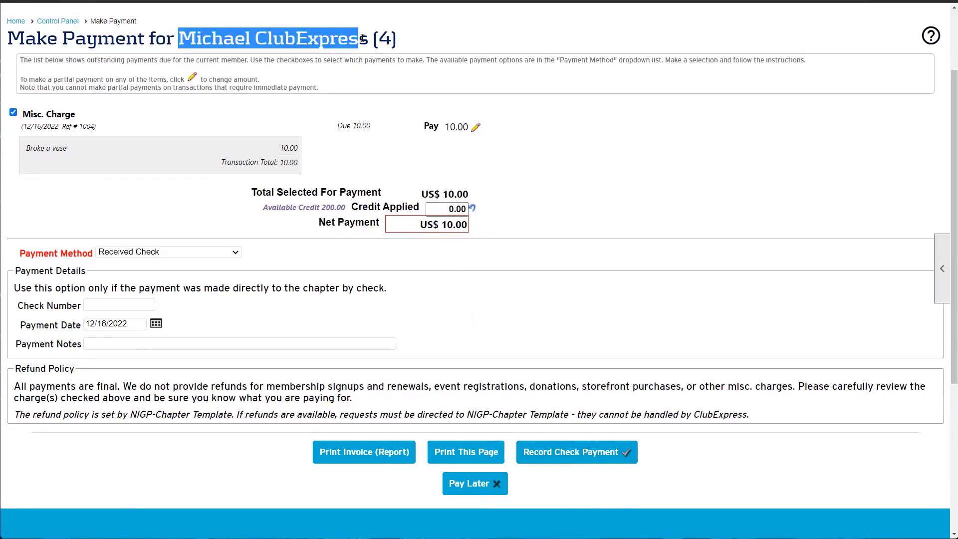
left_click(572, 460)
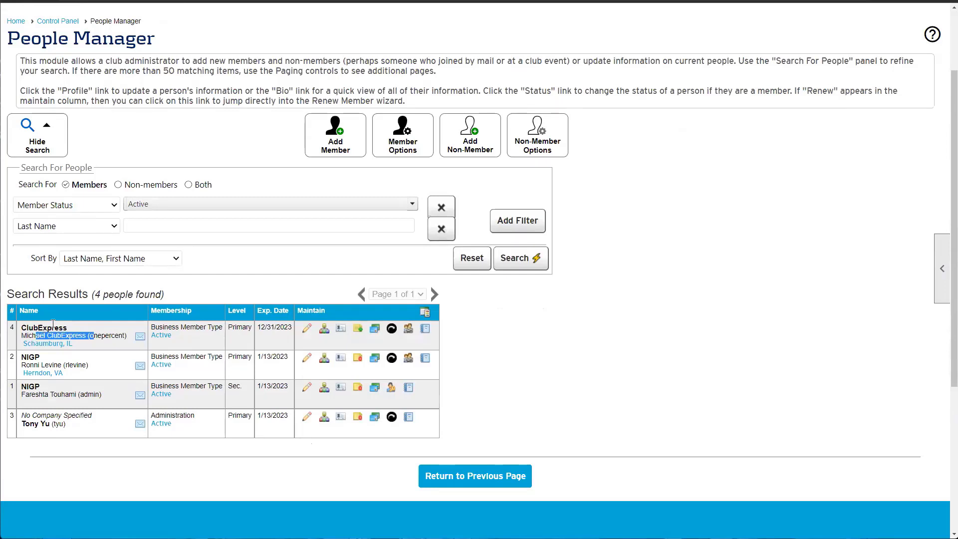
Open the ClubExpress member's profile and note its 12/31/2023 membership expiration date
left_click(99, 345)
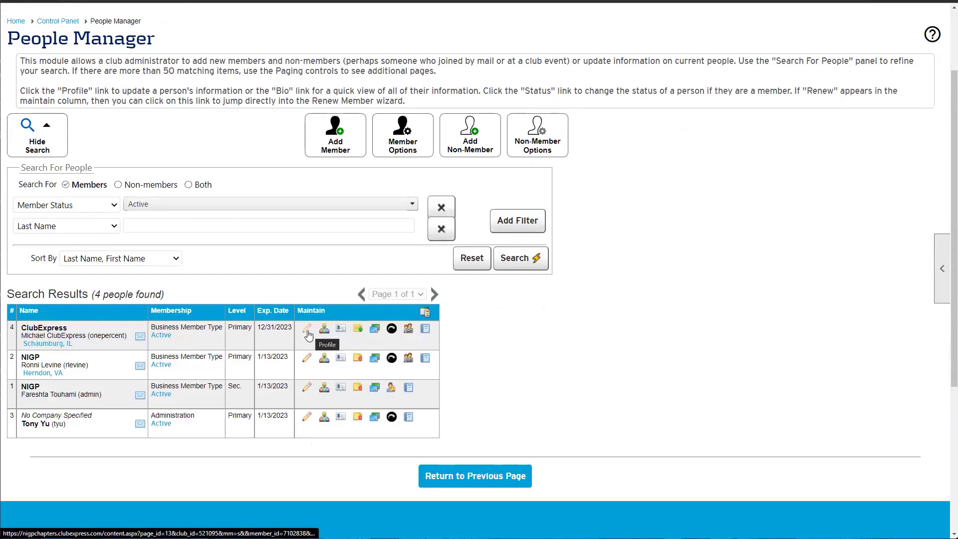
left_click(308, 329)
left_click(936, 18)
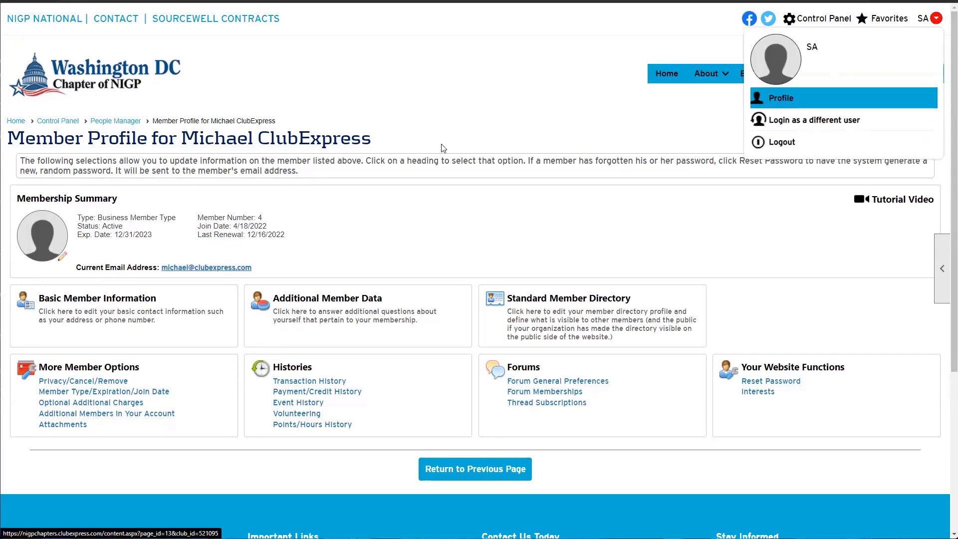
left_click_drag(182, 138, 369, 147)
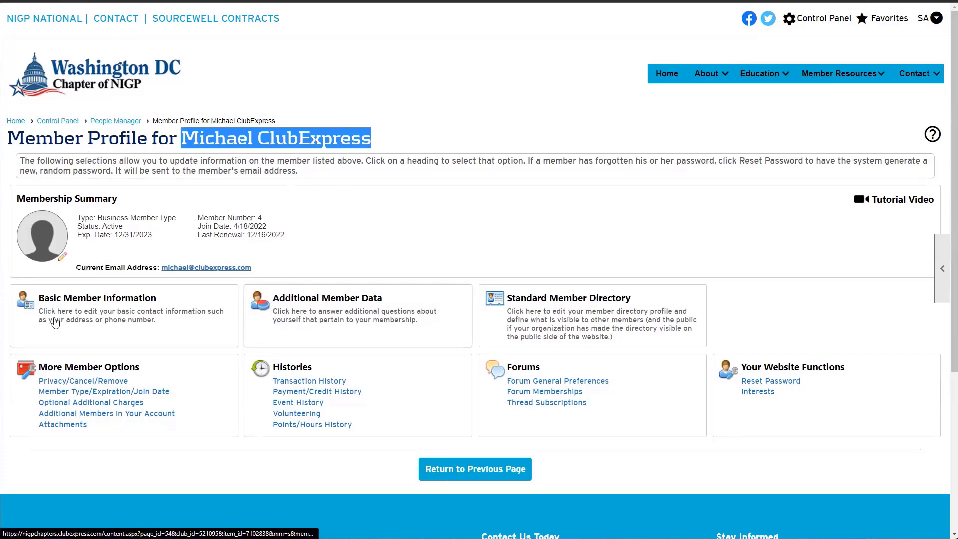
left_click_drag(115, 234, 151, 234)
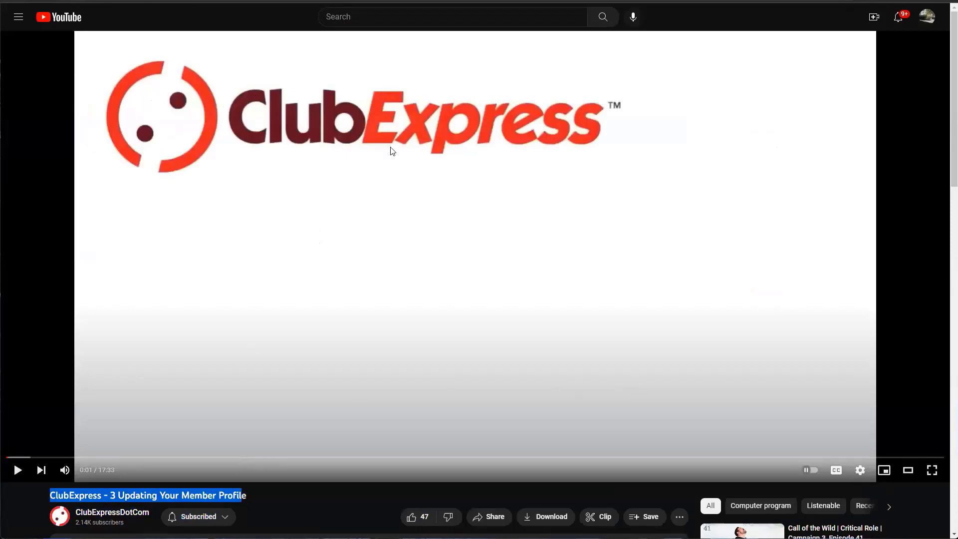
Jump the tutorial video to 5:55, then return to the member profile page
left_click_drag(245, 455, 321, 457)
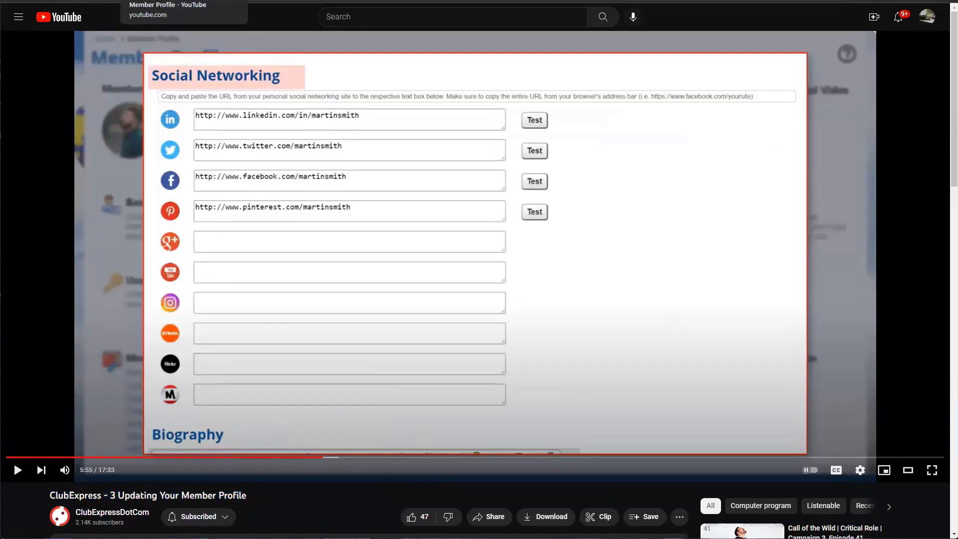
left_click(65, 1)
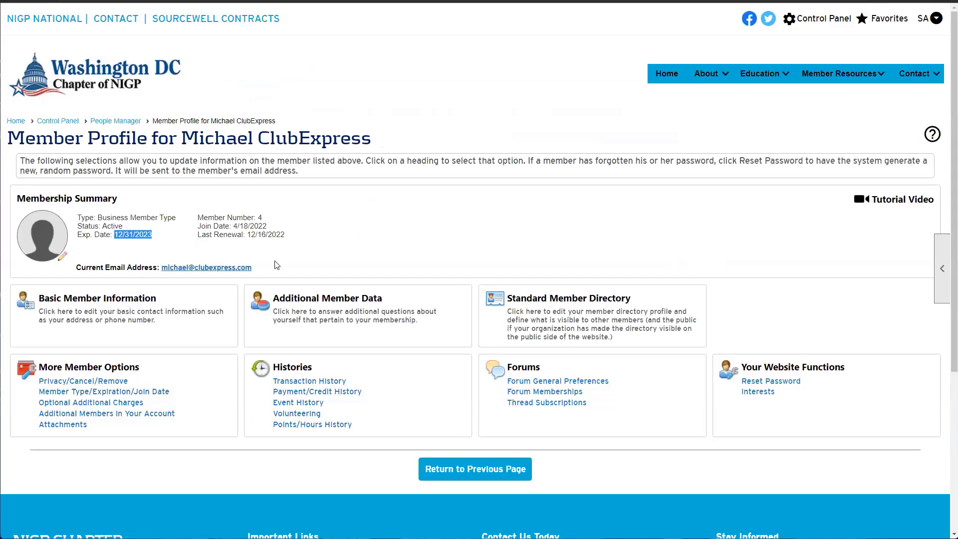
left_click(123, 329)
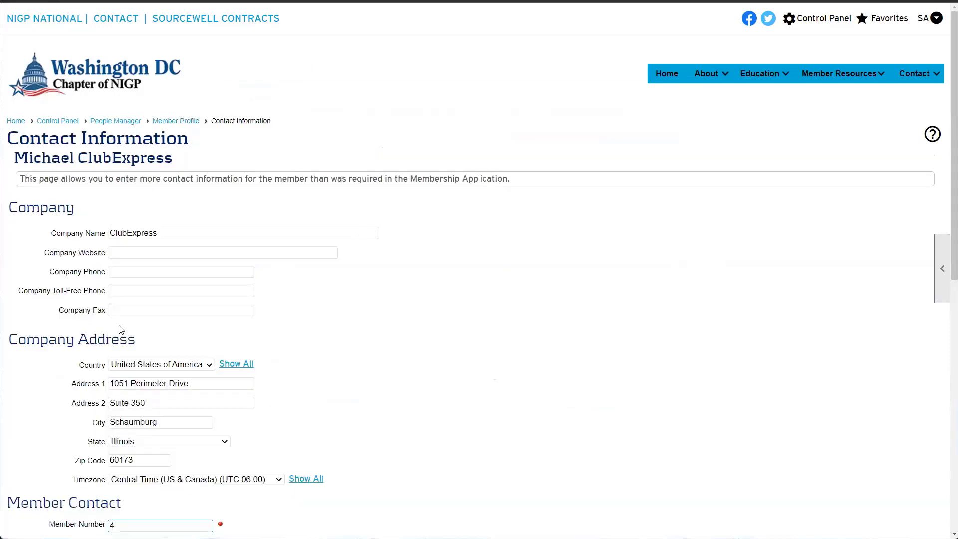
scroll(123, 322, "down", 3)
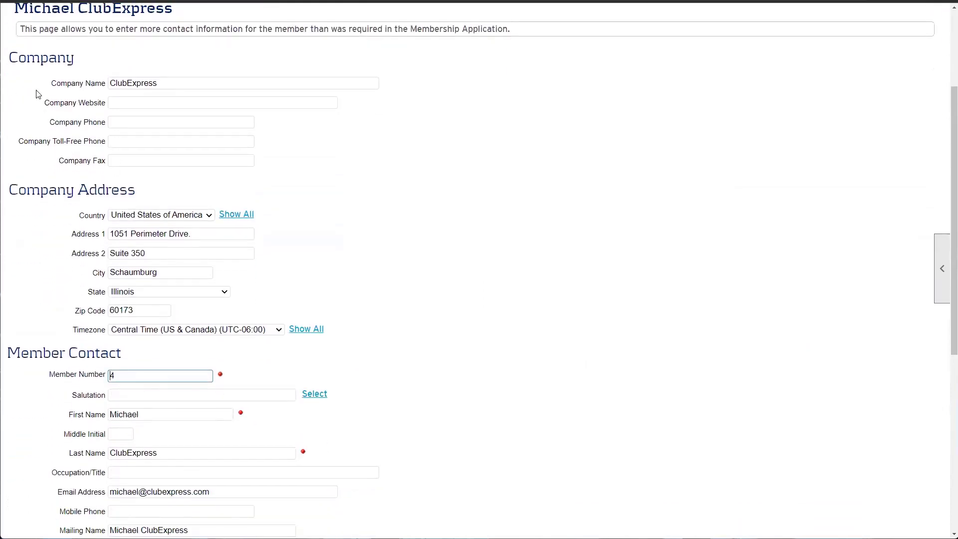
left_click_drag(45, 86, 128, 159)
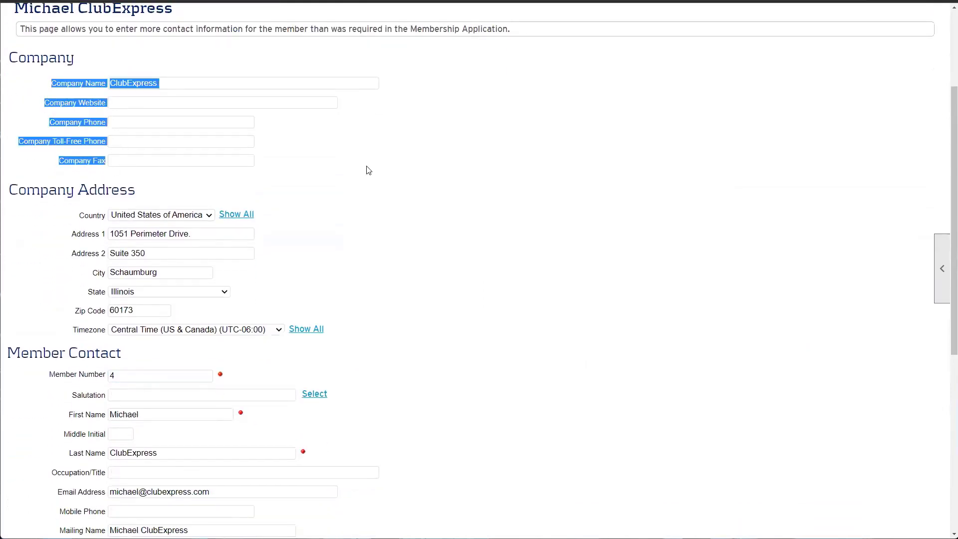
left_click(352, 202)
scroll(344, 199, "down", 3)
left_click_drag(81, 60, 288, 130)
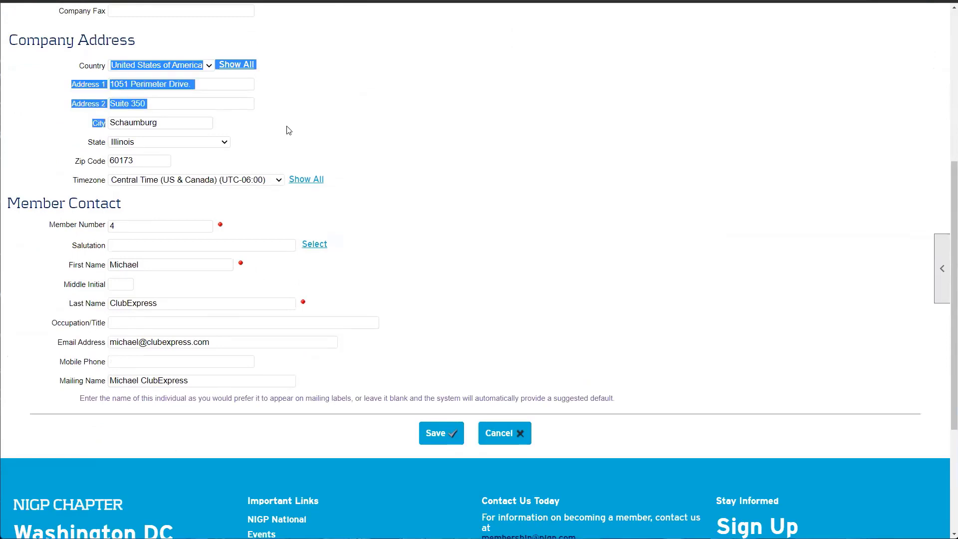
left_click(288, 130)
left_click_drag(20, 203, 208, 380)
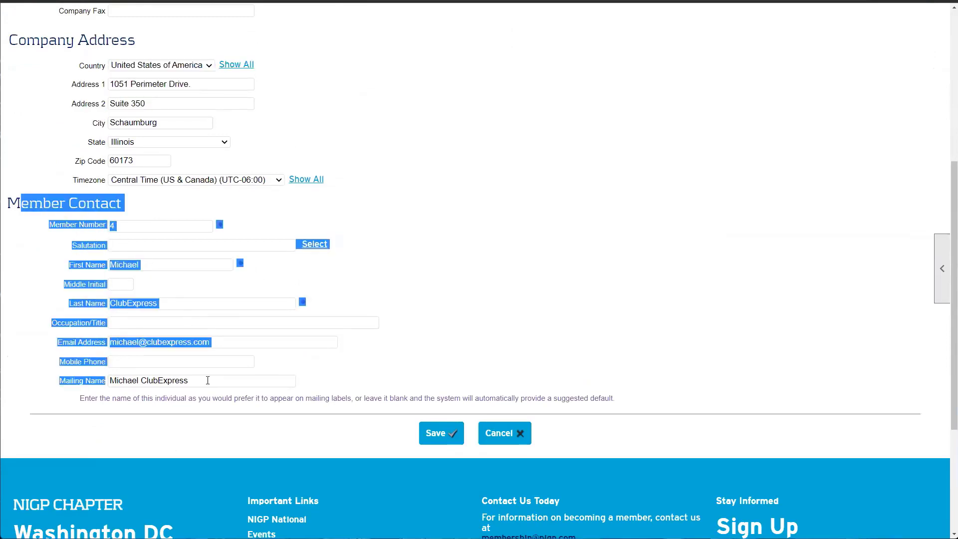
left_click(497, 260)
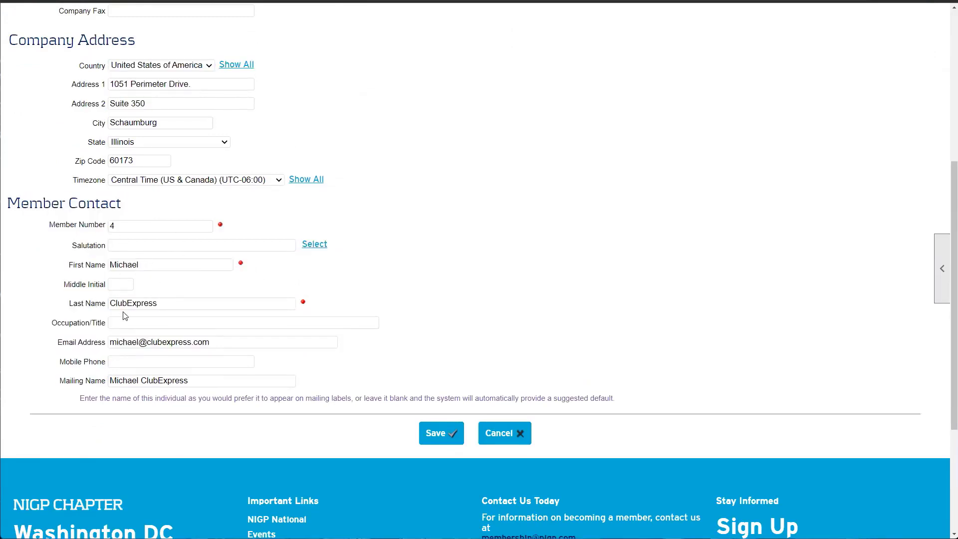
left_click_drag(117, 302, 177, 302)
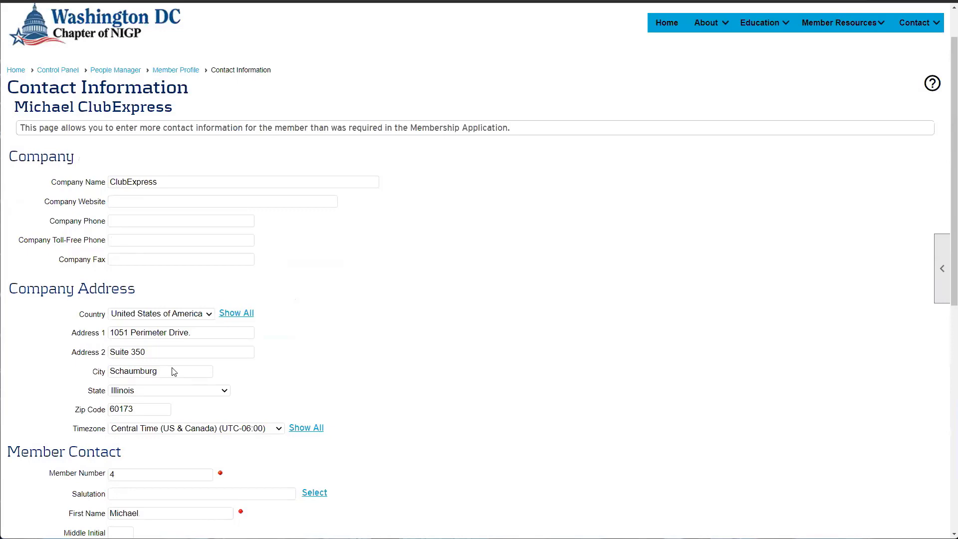
scroll(424, 365, "down", 1)
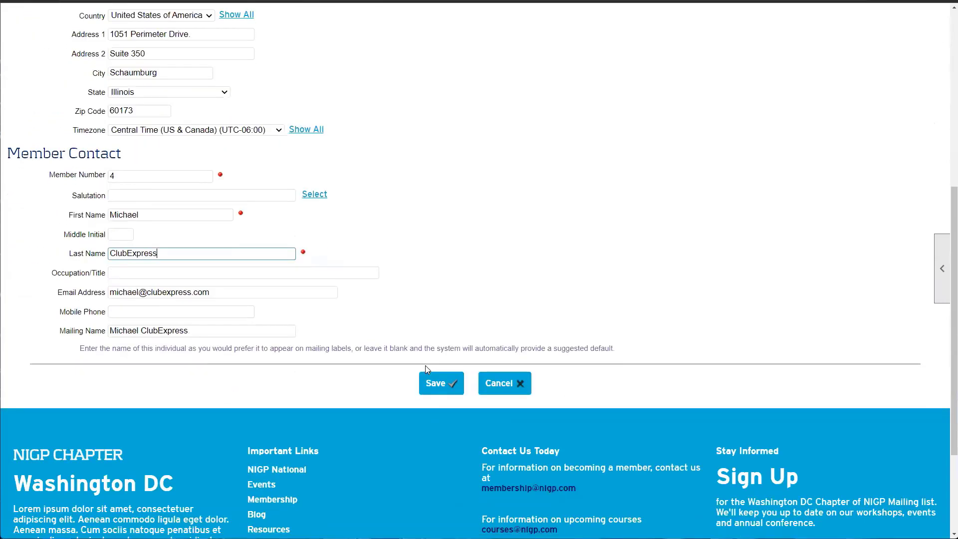
left_click(489, 383)
scroll(210, 296, "down", 1)
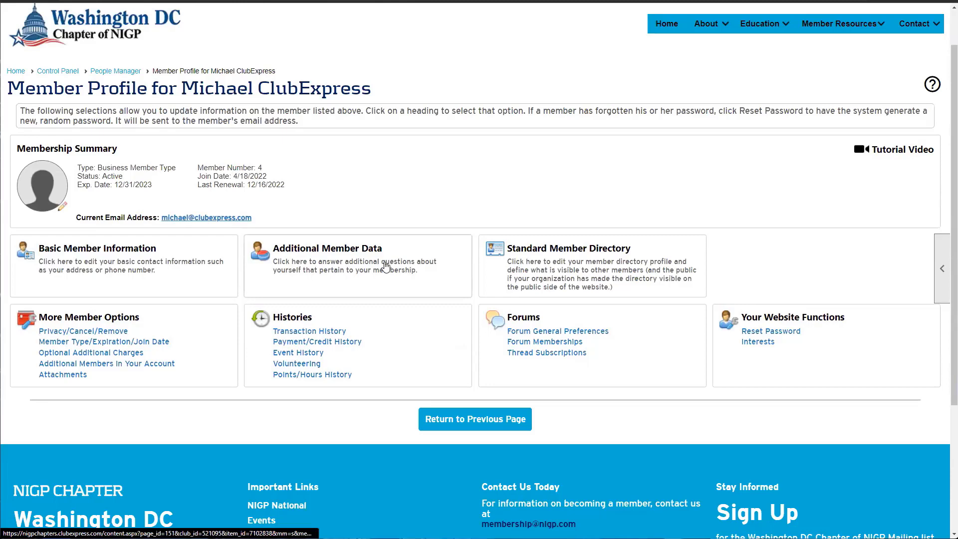
Open the member's Additional Member Data form and review the NIGP National Member question
left_click(386, 267)
scroll(300, 250, "down", 1)
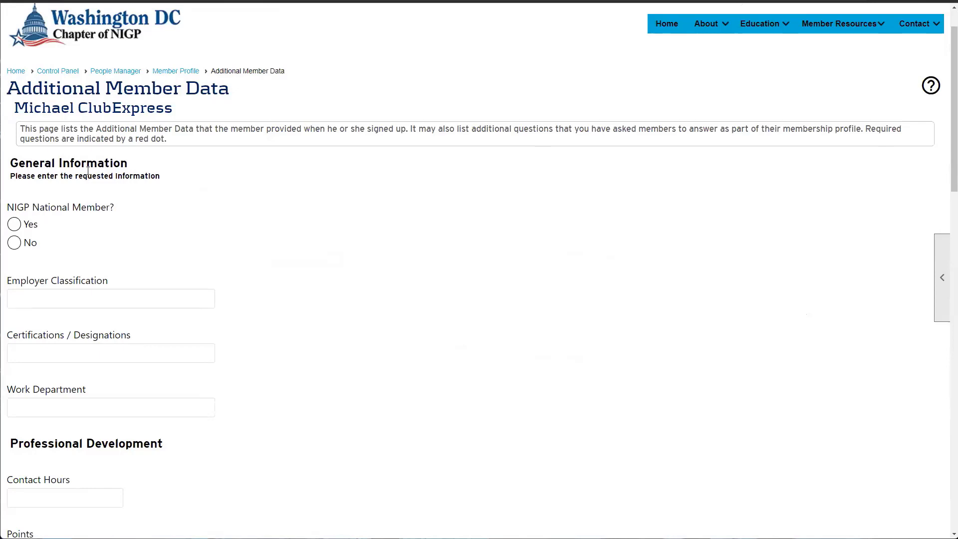
left_click_drag(17, 206, 111, 218)
left_click(41, 204)
double_click(15, 206)
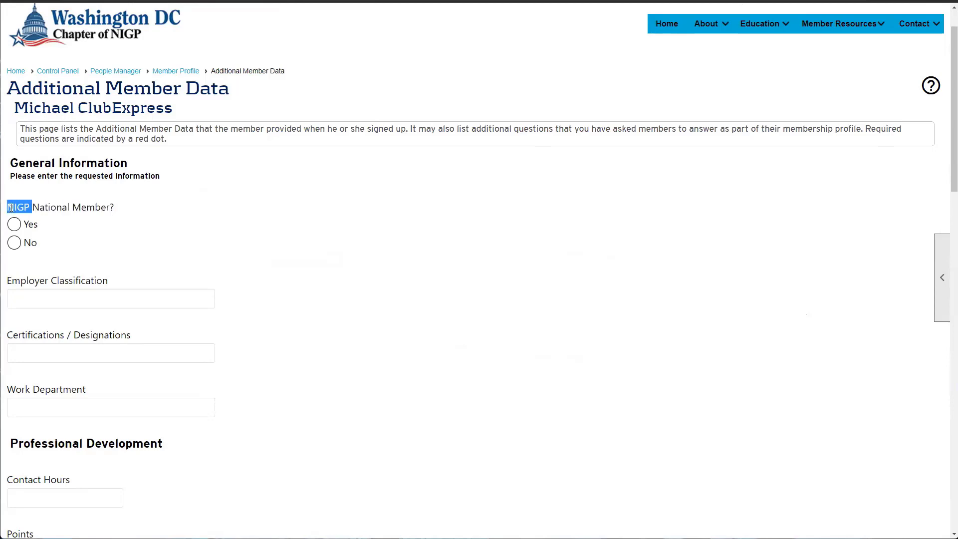
left_click(69, 223)
scroll(68, 220, "down", 7)
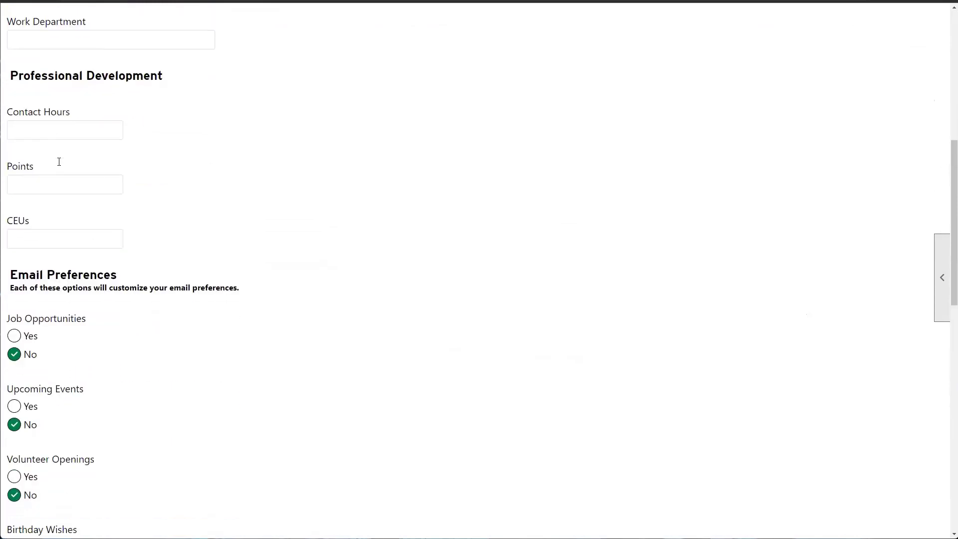
scroll(59, 161, "down", 8)
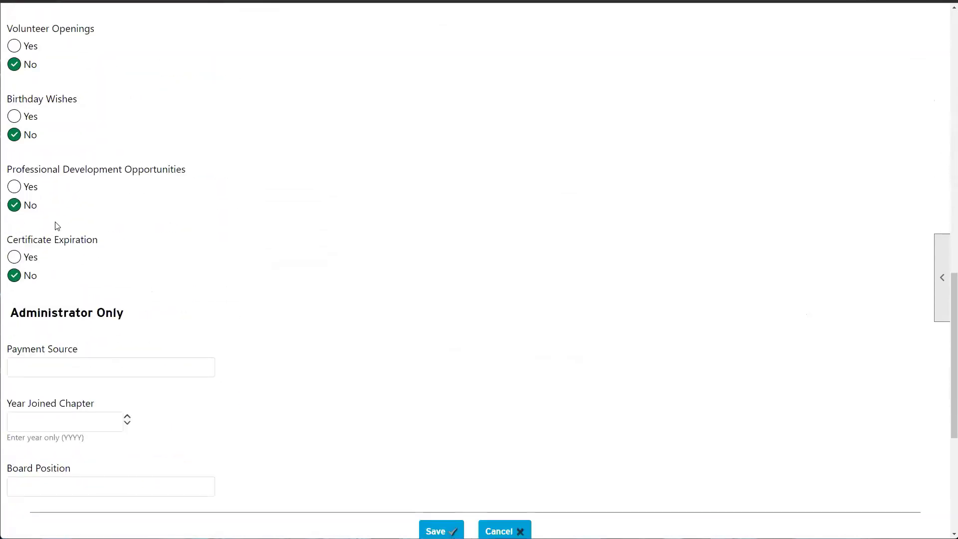
Review the Administrator Only fields such as Year Joined Chapter, then cancel without saving
scroll(156, 423, "up", 5)
scroll(150, 414, "down", 1)
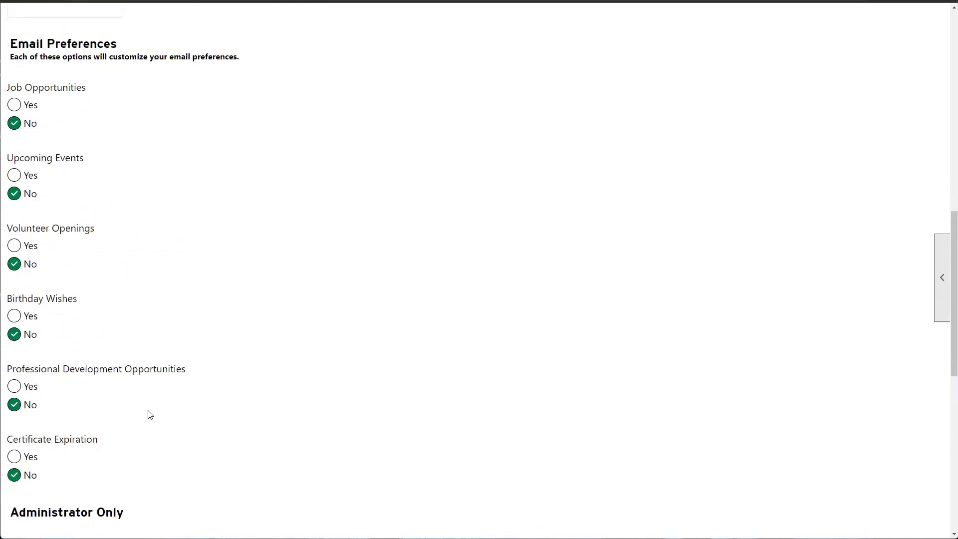
scroll(150, 415, "down", 2)
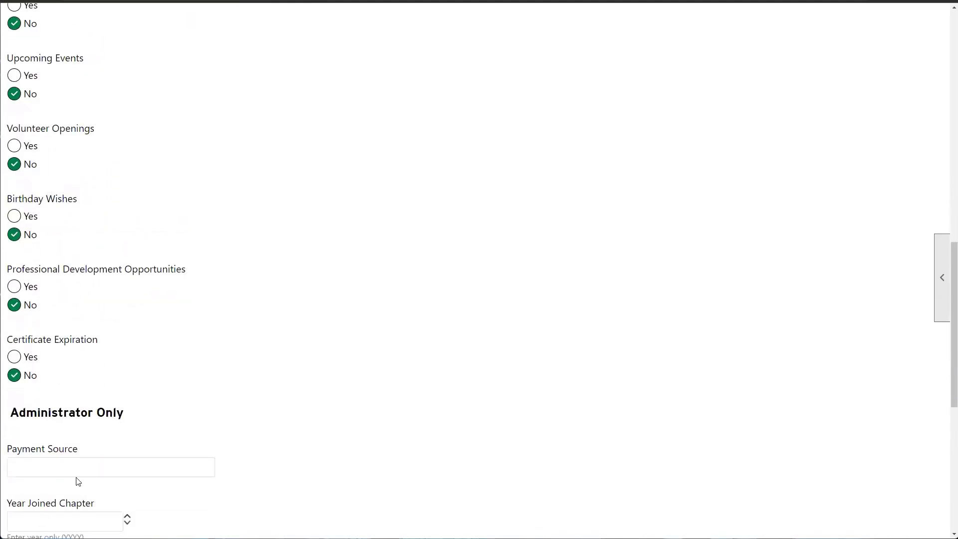
scroll(78, 481, "down", 2)
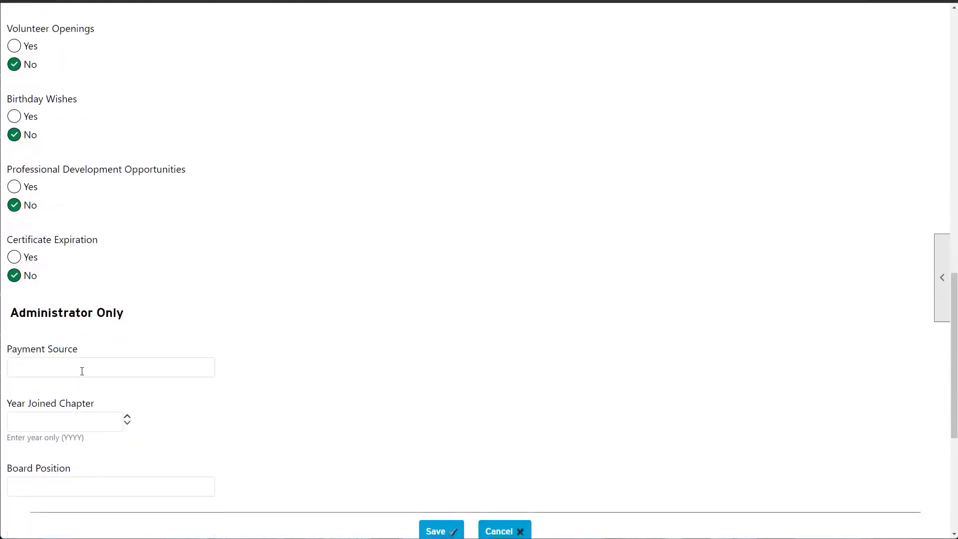
left_click_drag(126, 313, 10, 314)
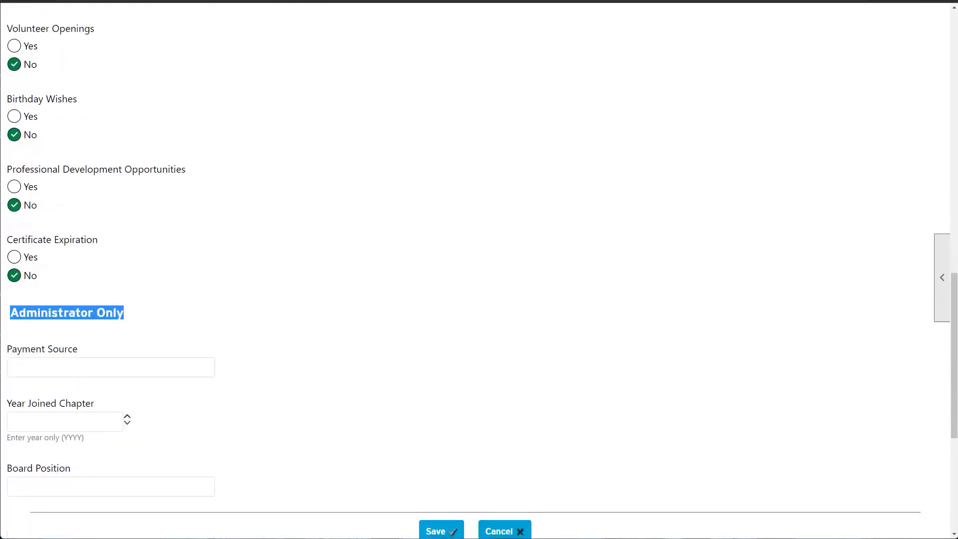
left_click(47, 370)
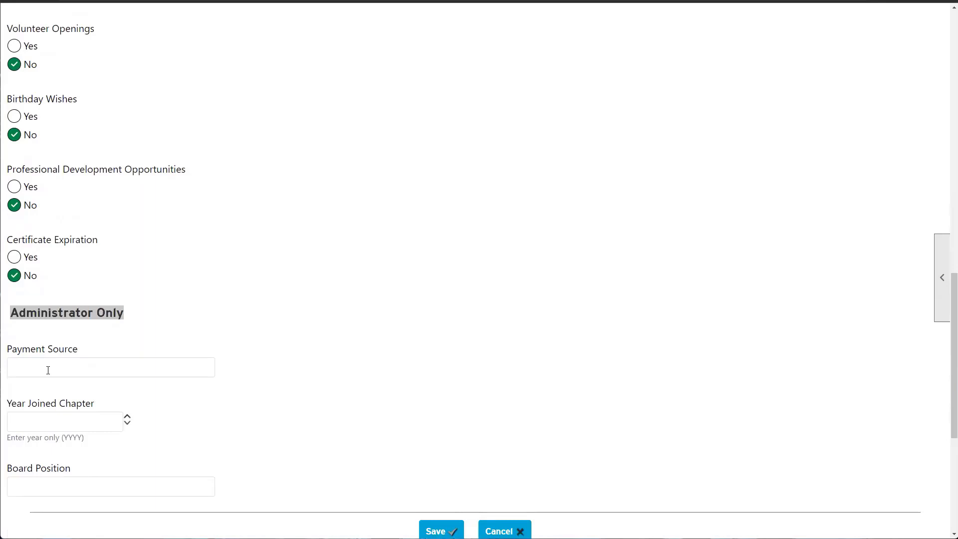
triple_click(99, 411)
scroll(312, 479, "up", 4)
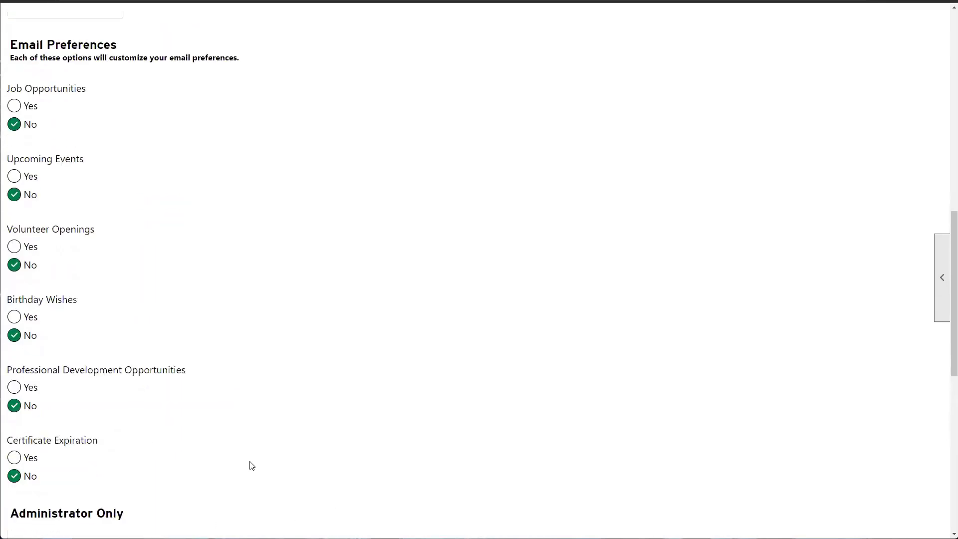
scroll(113, 268, "up", 5)
scroll(95, 281, "down", 10)
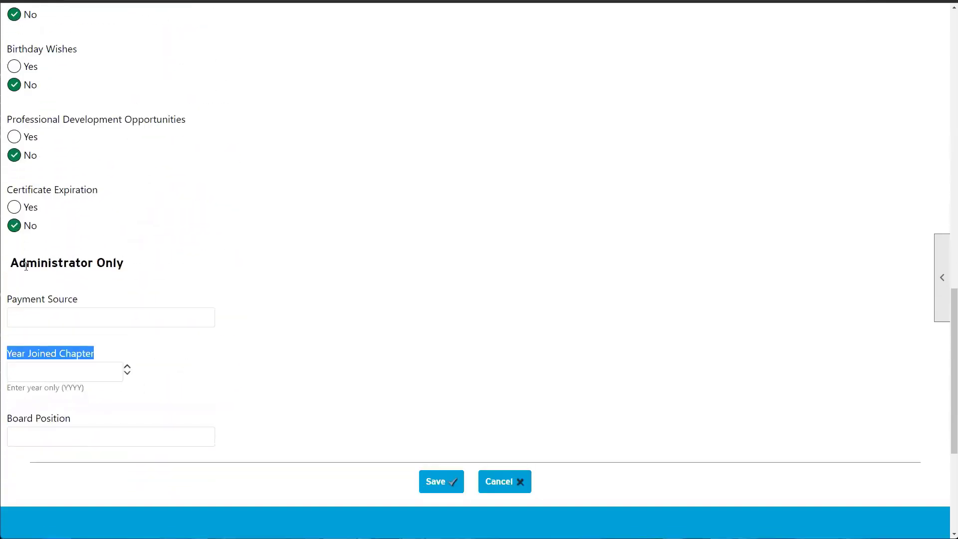
left_click(496, 482)
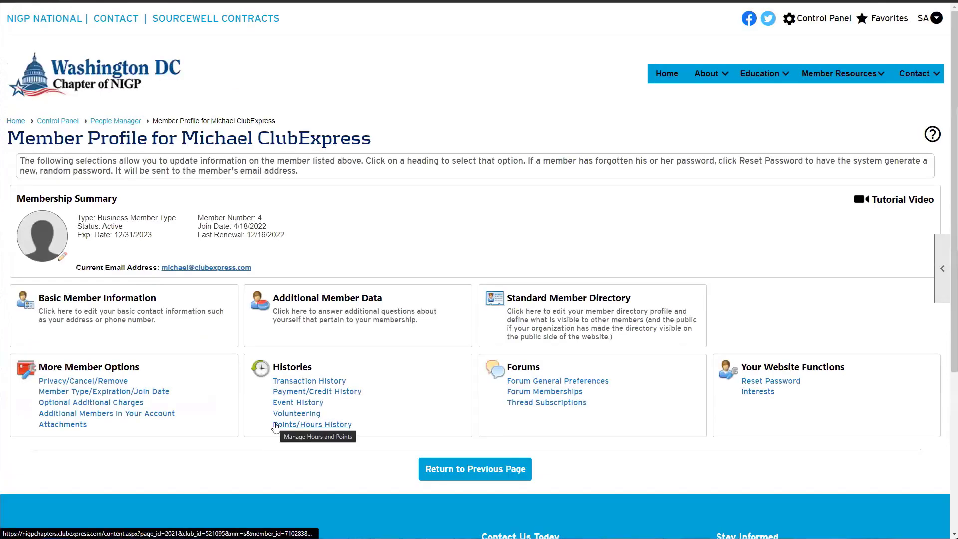
left_click(548, 314)
scroll(133, 180, "down", 3)
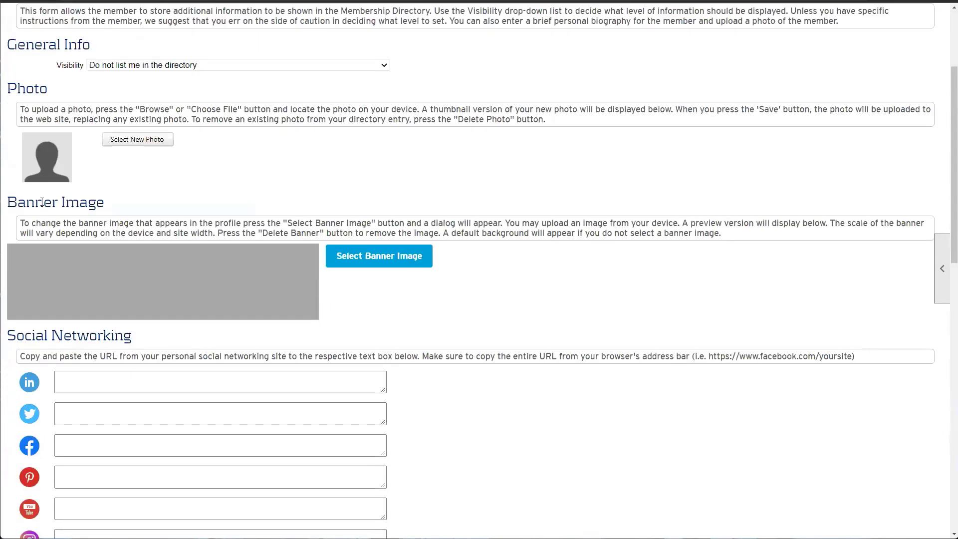
scroll(135, 182, "down", 1)
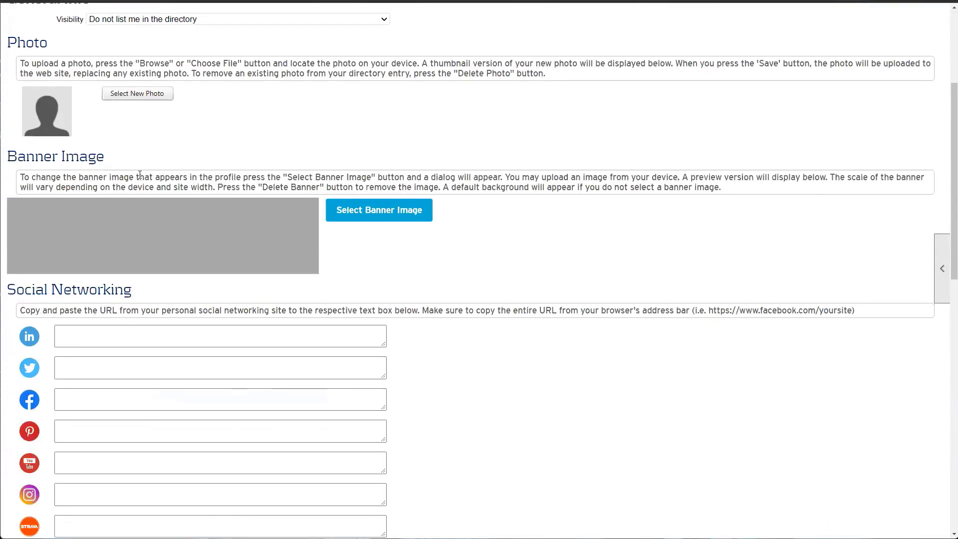
scroll(104, 89, "up", 1)
left_click(106, 66)
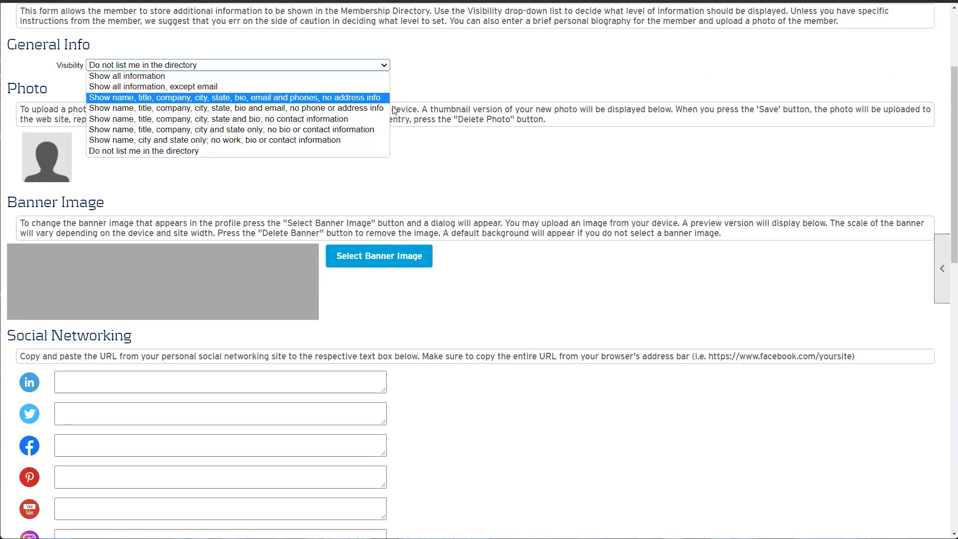
key("Escape")
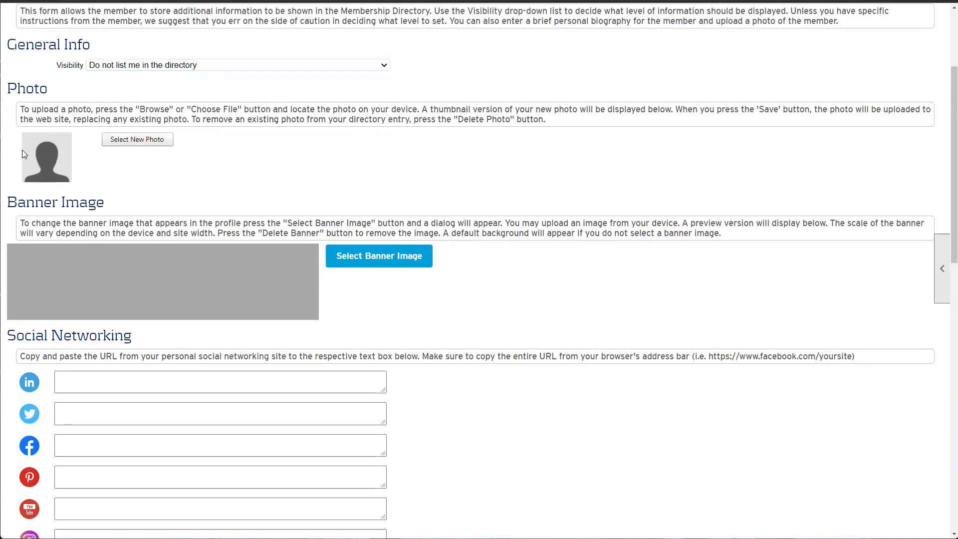
scroll(59, 143, "down", 2)
left_click_drag(108, 110, 32, 111)
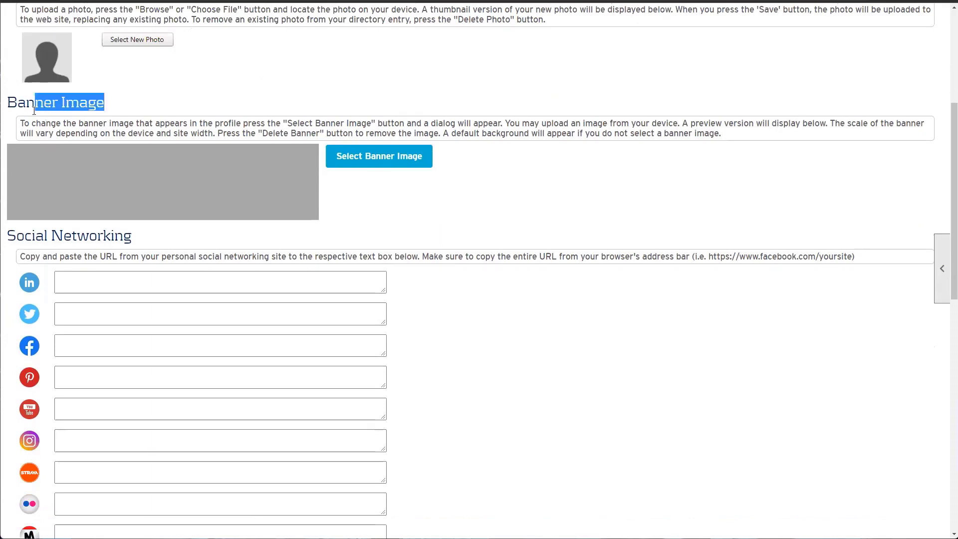
scroll(52, 131, "down", 3)
left_click_drag(11, 80, 321, 312)
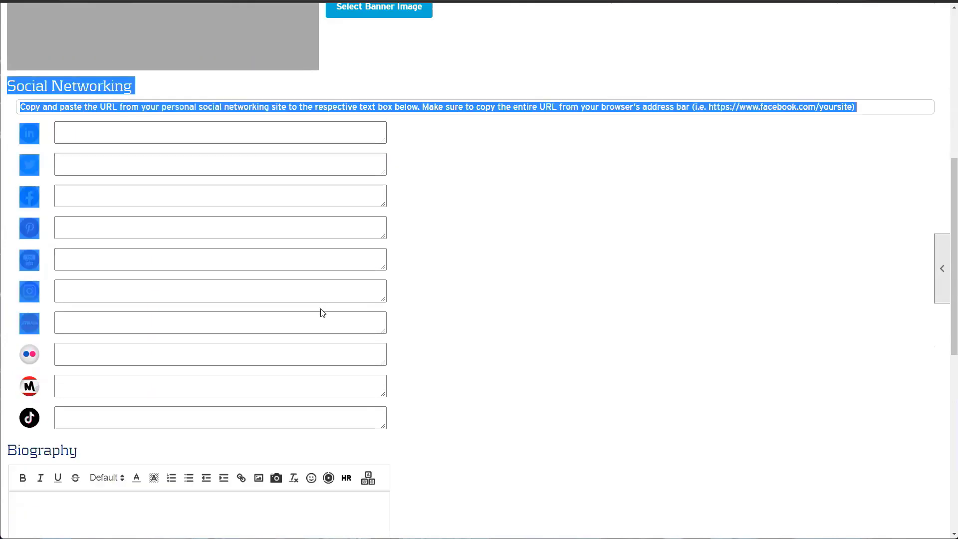
left_click(575, 271)
scroll(570, 270, "down", 3)
scroll(570, 270, "down", 3)
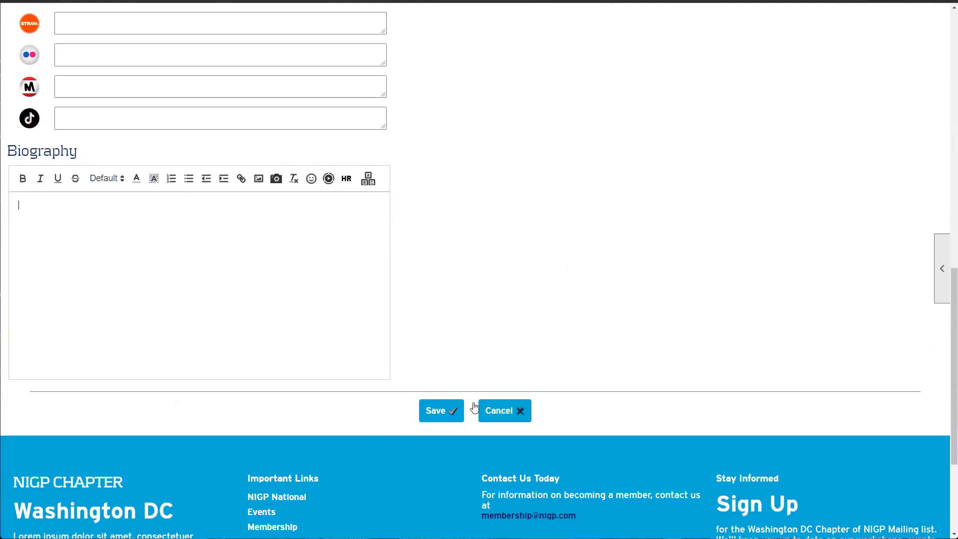
left_click(518, 408)
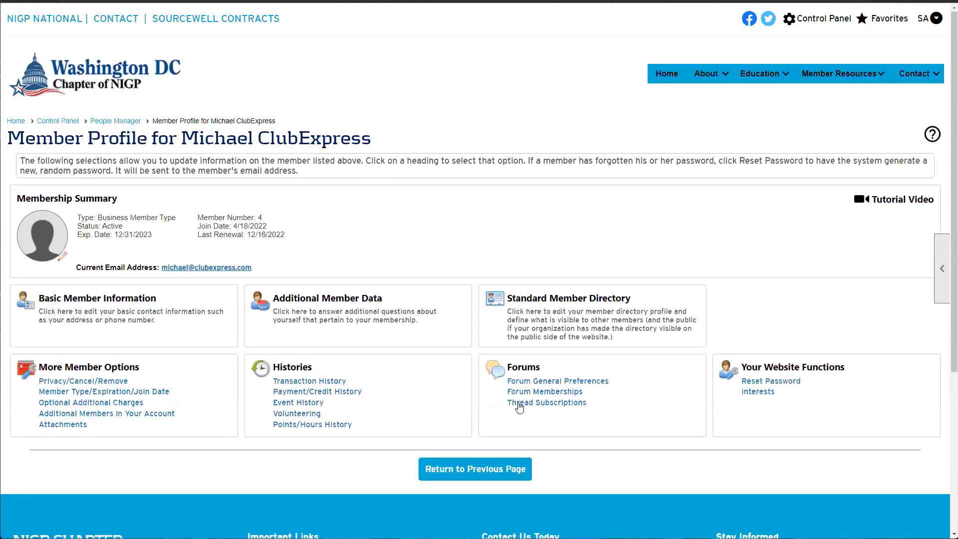
Open the membership type and dates page, then back out to More Member Options
scroll(275, 368, "down", 1)
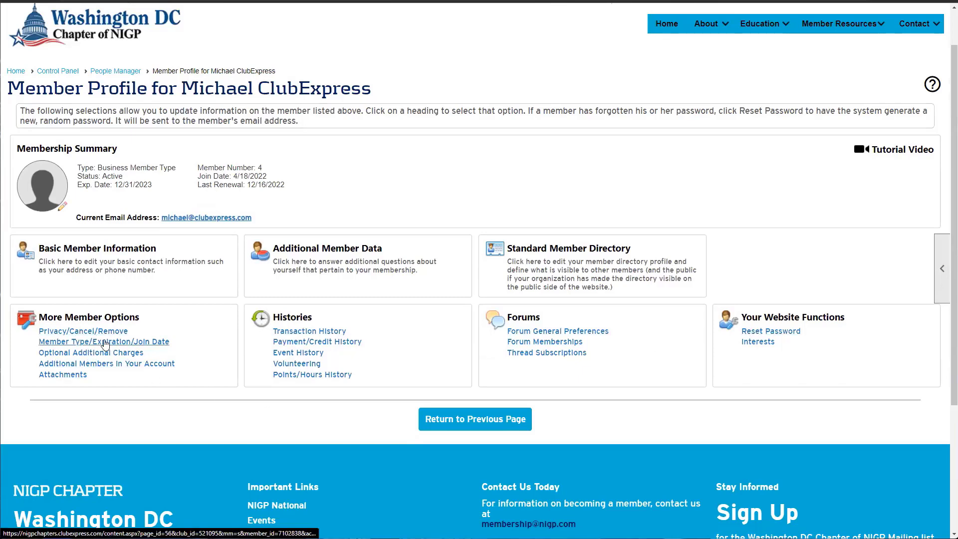
left_click(66, 342)
left_click(498, 352)
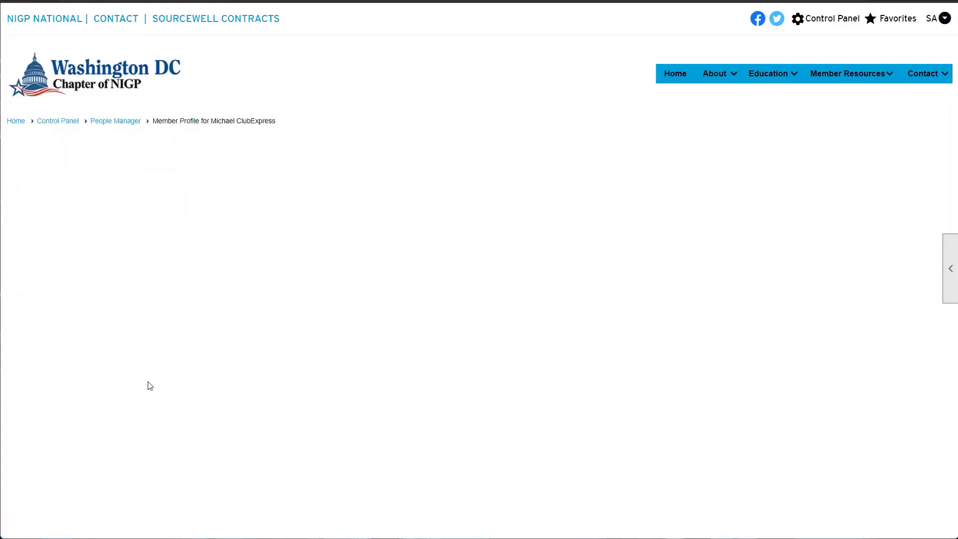
left_click_drag(40, 366, 151, 364)
left_click(151, 364)
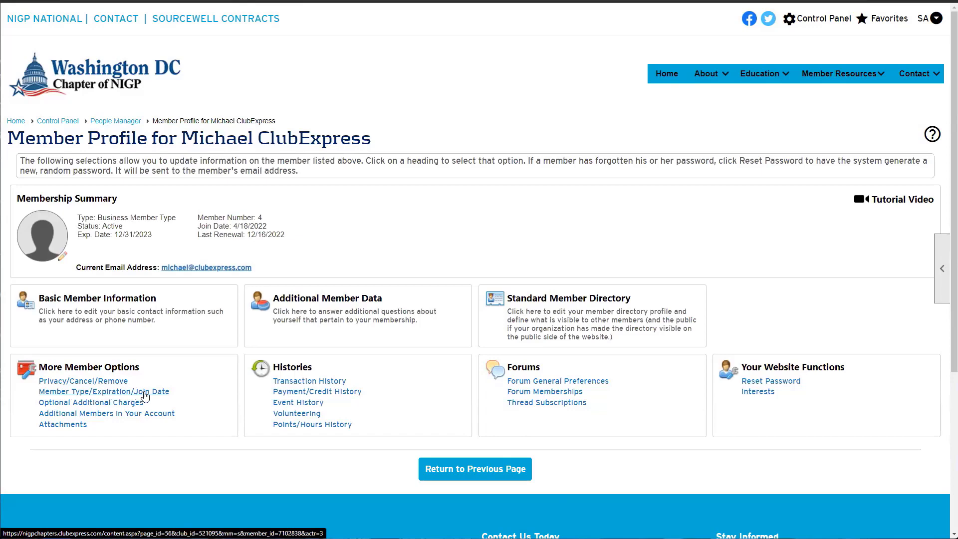
Reopen the membership page, re-enter the expiration year digit 2, choose Honorary and save
left_click(145, 392)
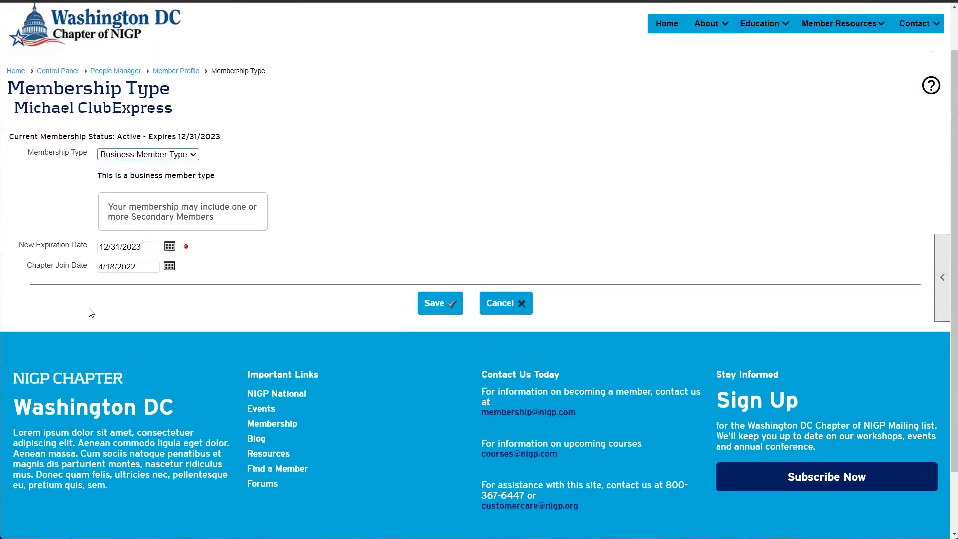
left_click(141, 251)
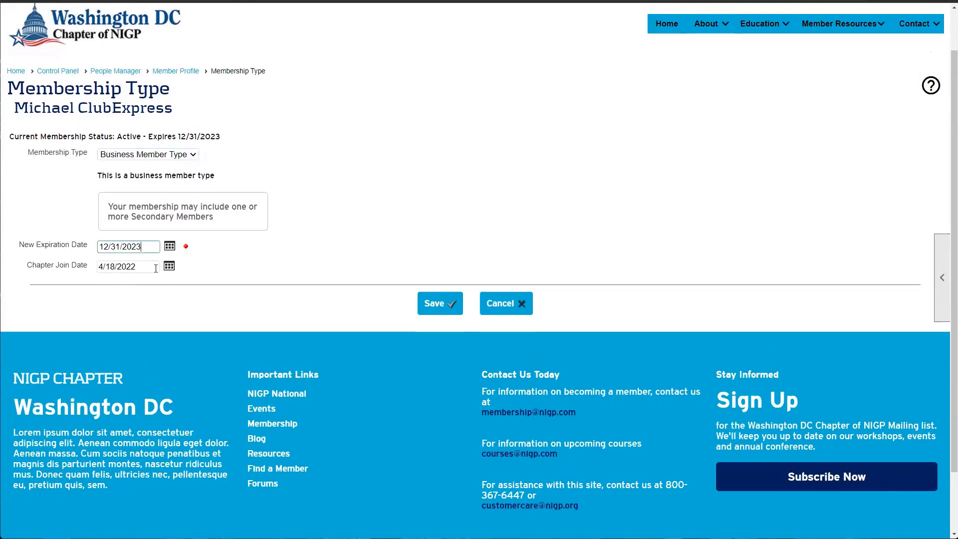
left_click_drag(152, 265, 104, 249)
left_click(110, 249)
left_click_drag(141, 249, 138, 250)
left_click(134, 256)
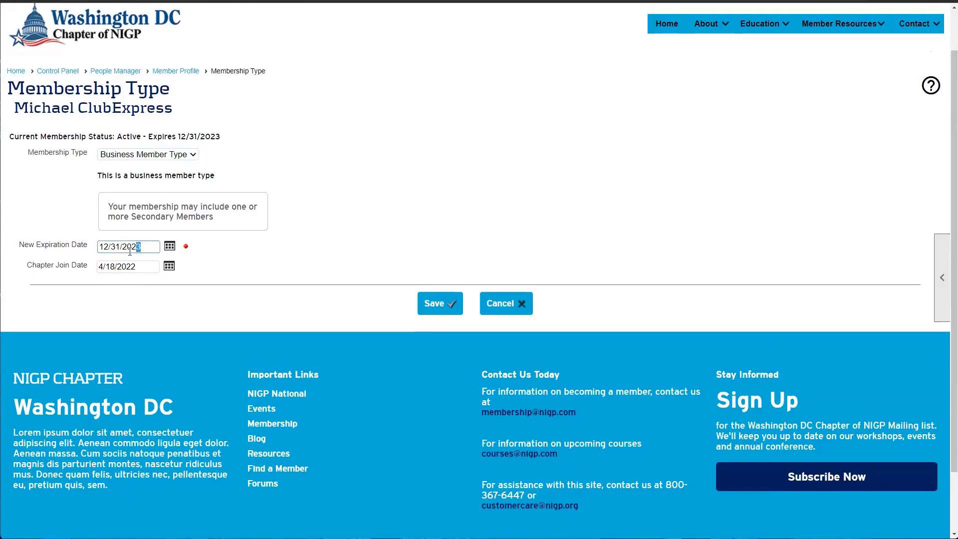
type("2")
left_click(148, 154)
left_click(145, 195)
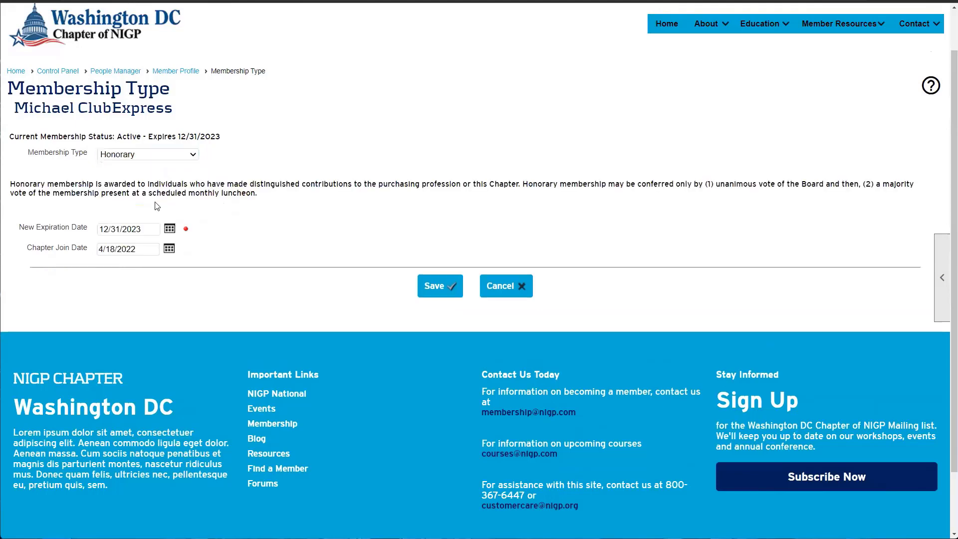
left_click(450, 291)
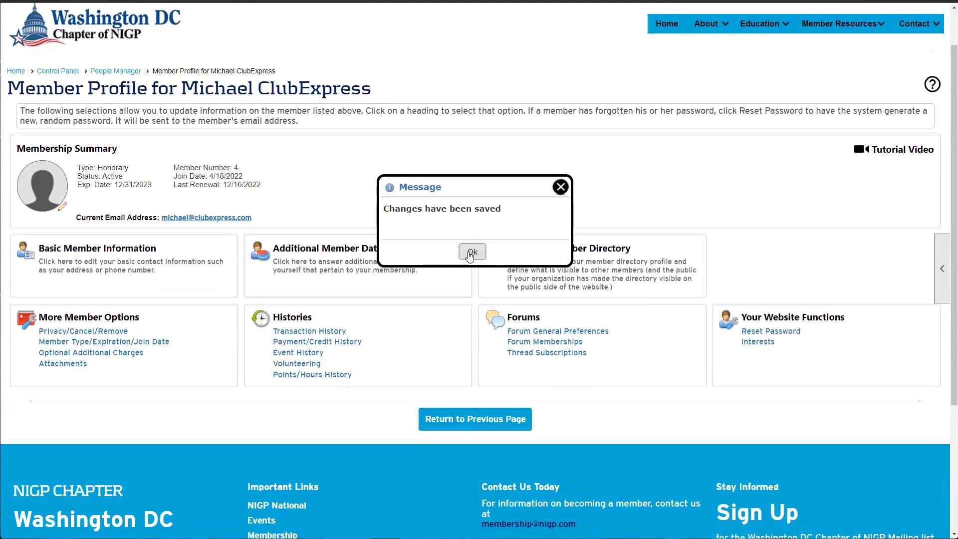
Dismiss the saved message, return to the People Manager list, and open row 2's profile
left_click(469, 303)
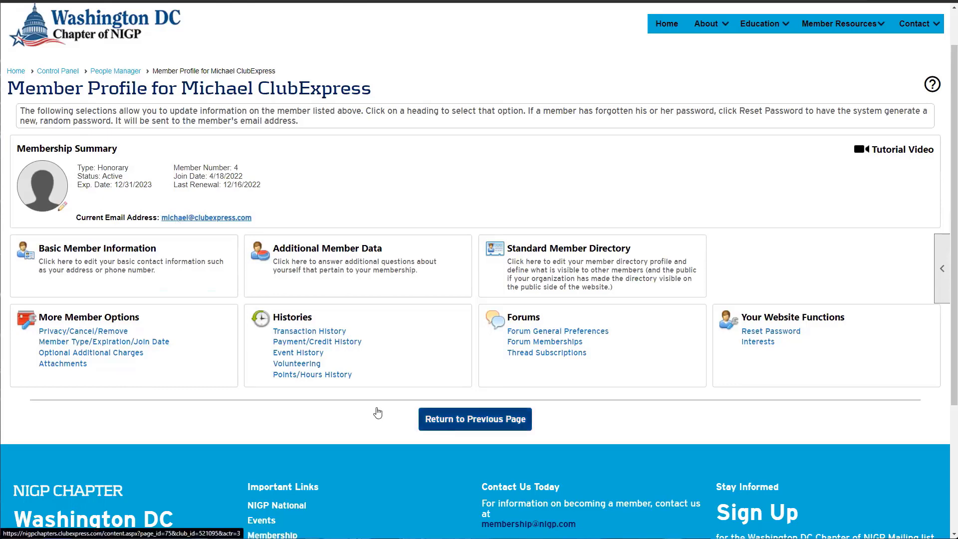
left_click(444, 421)
scroll(285, 328, "down", 5)
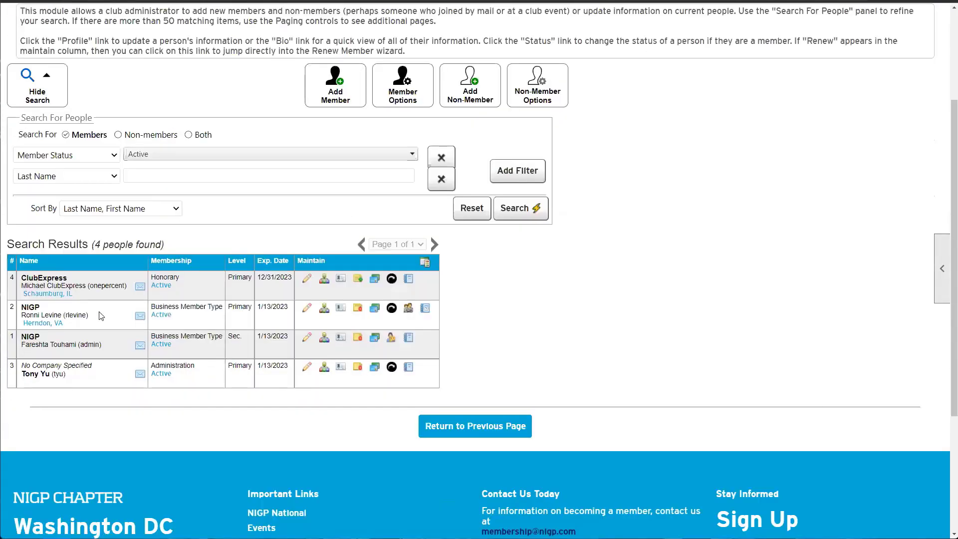
left_click(307, 309)
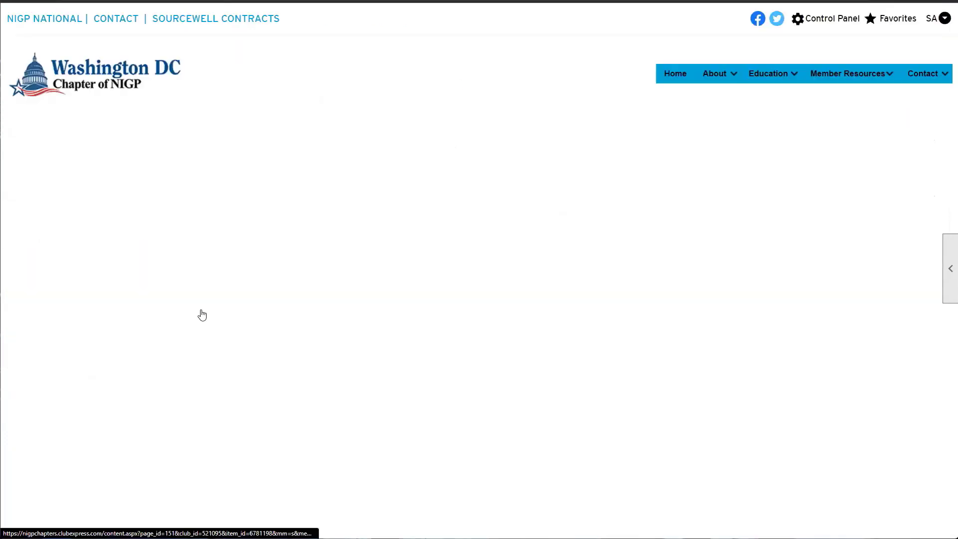
scroll(185, 316, "down", 1)
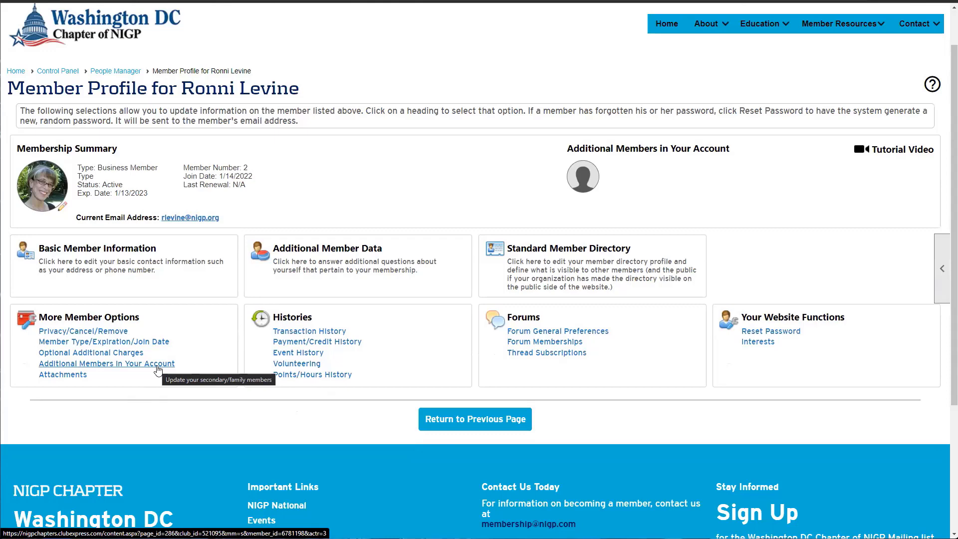
left_click(157, 369)
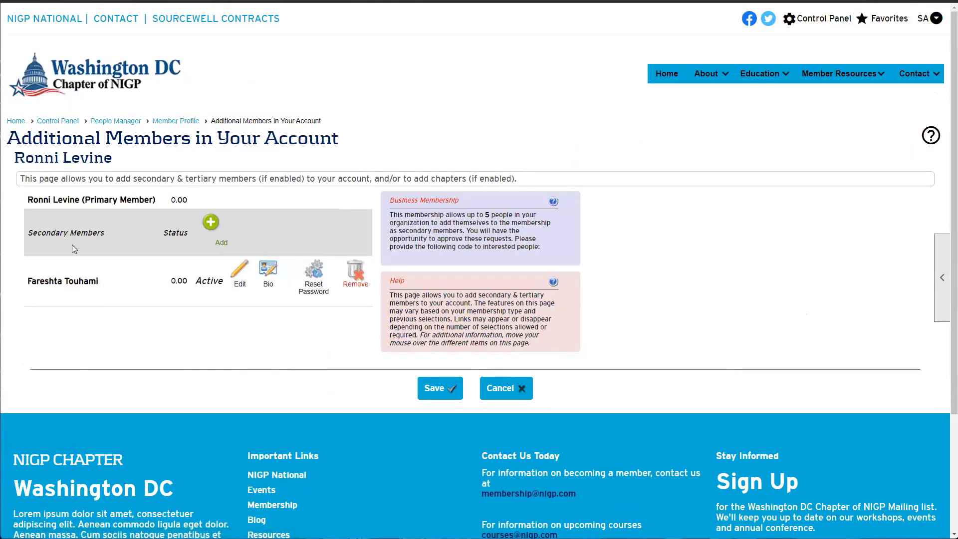
left_click_drag(29, 202, 155, 200)
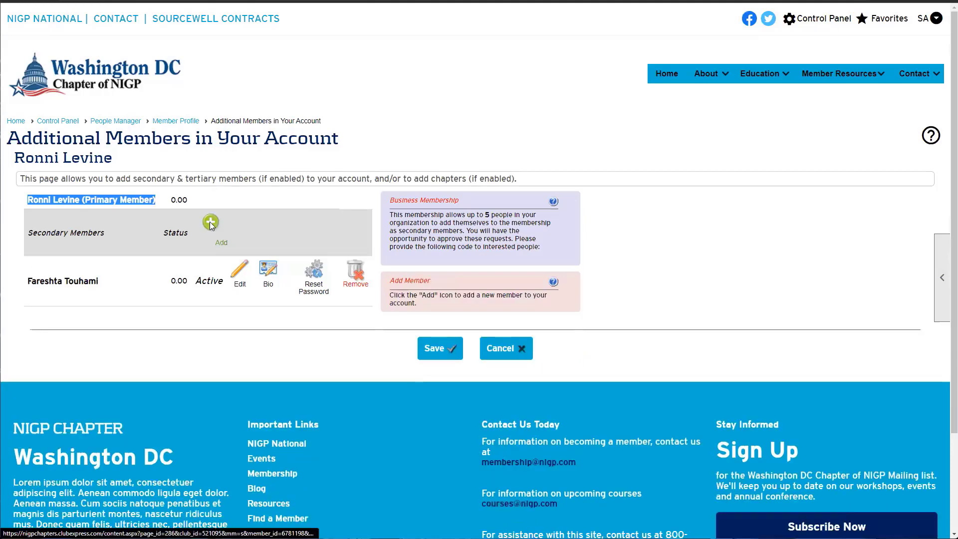
left_click(210, 222)
left_click(392, 226)
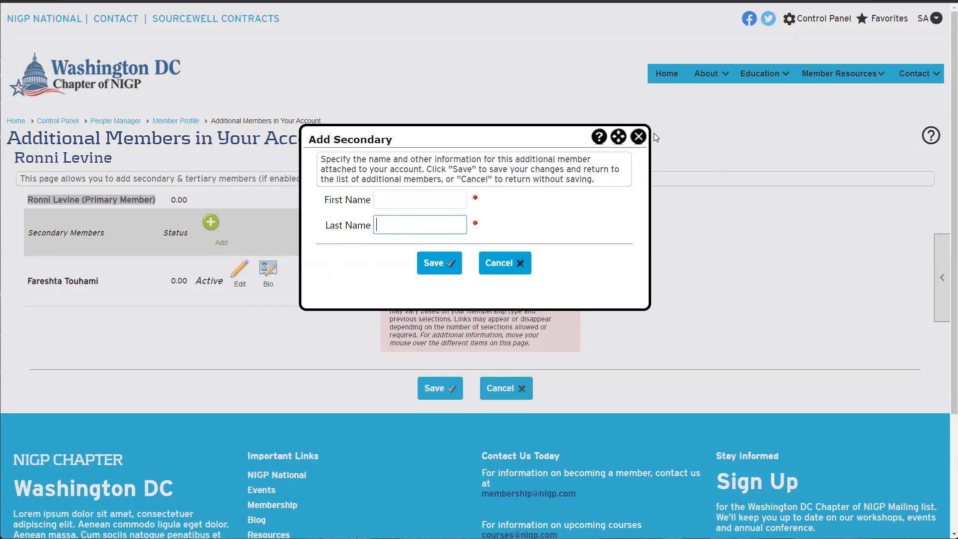
left_click(641, 139)
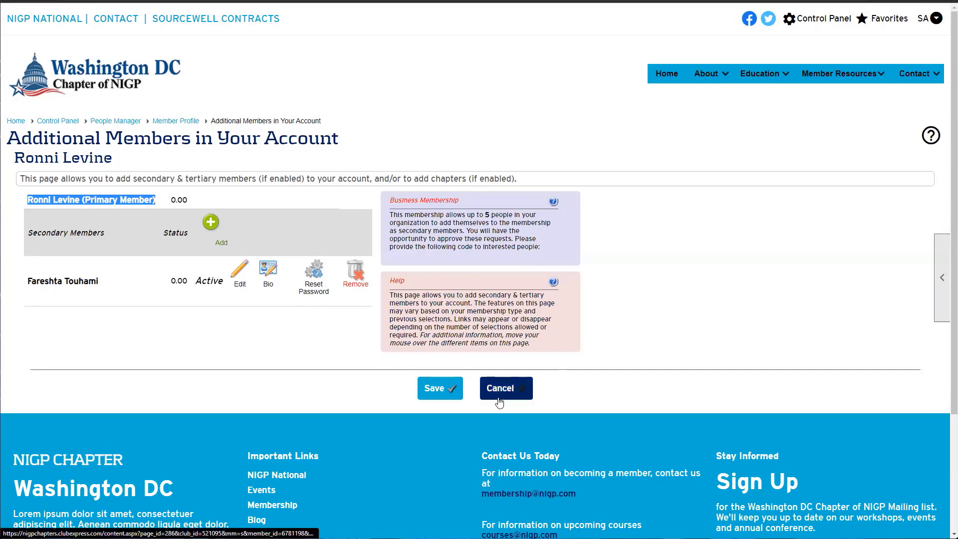
left_click(528, 402)
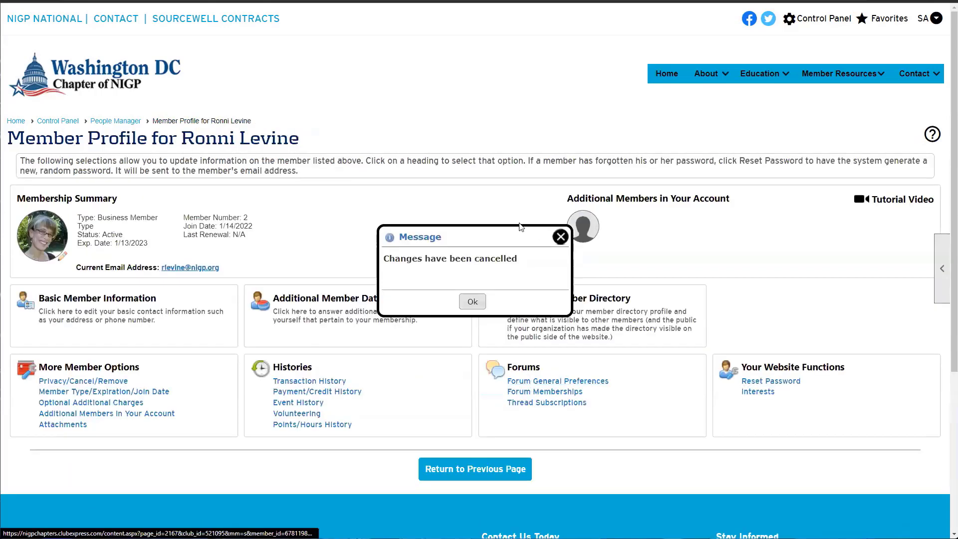
left_click(472, 301)
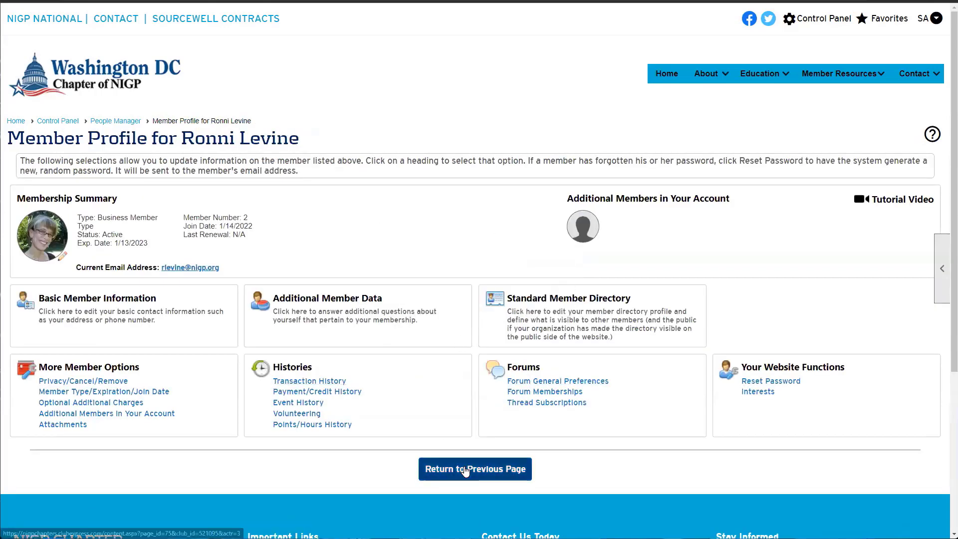
left_click(464, 471)
scroll(464, 471, "down", 2)
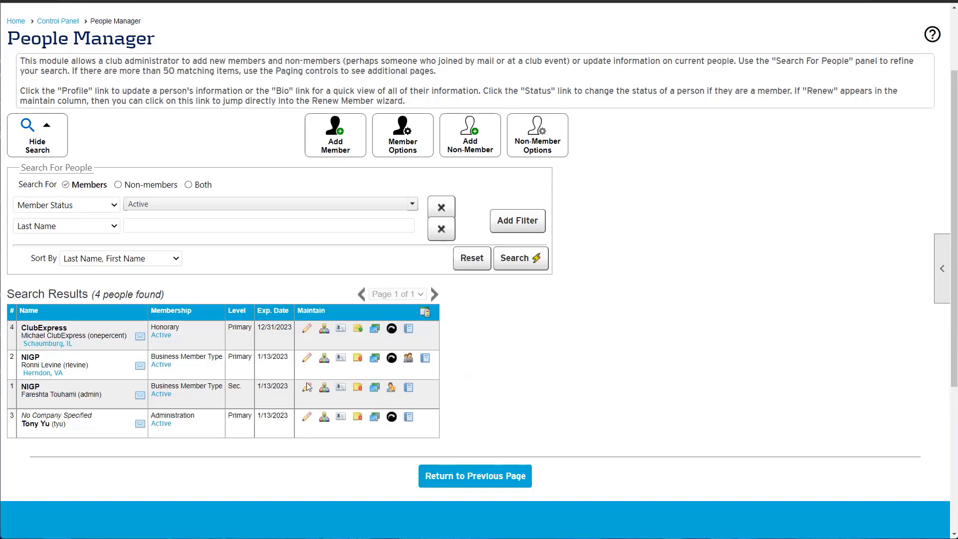
left_click_drag(113, 397, 22, 398)
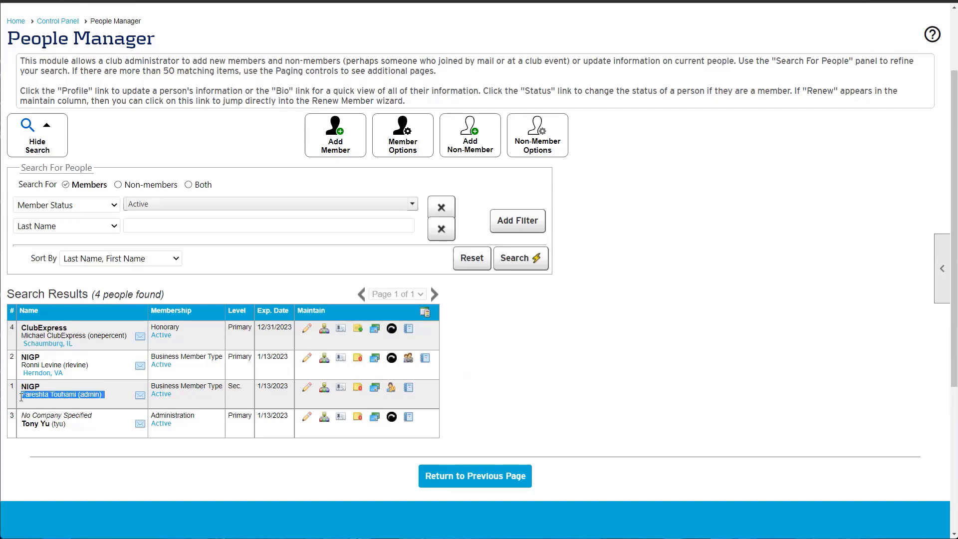
left_click(117, 398)
left_click_drag(244, 392, 225, 390)
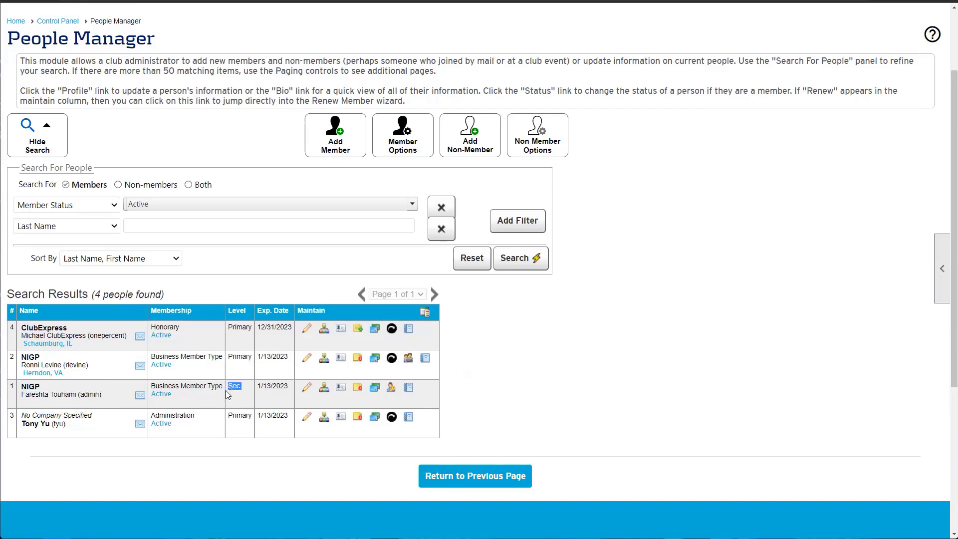
left_click(376, 367)
left_click(376, 366)
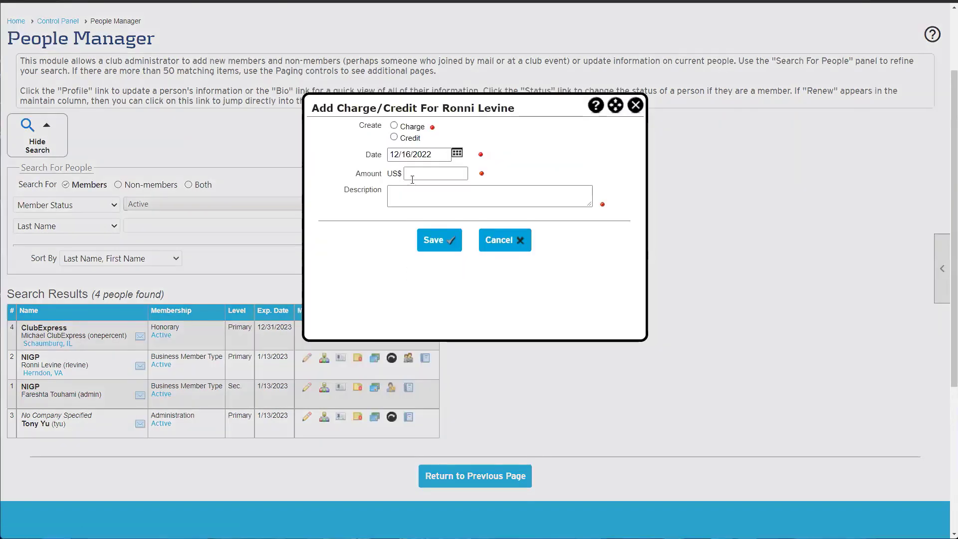
left_click(394, 137)
left_click(419, 205)
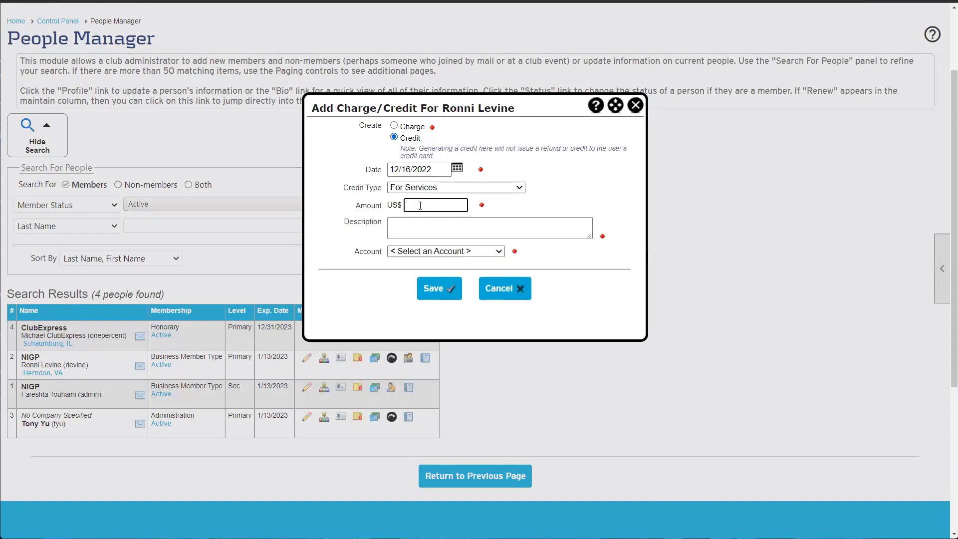
type("75")
left_click(435, 225)
type("ear")
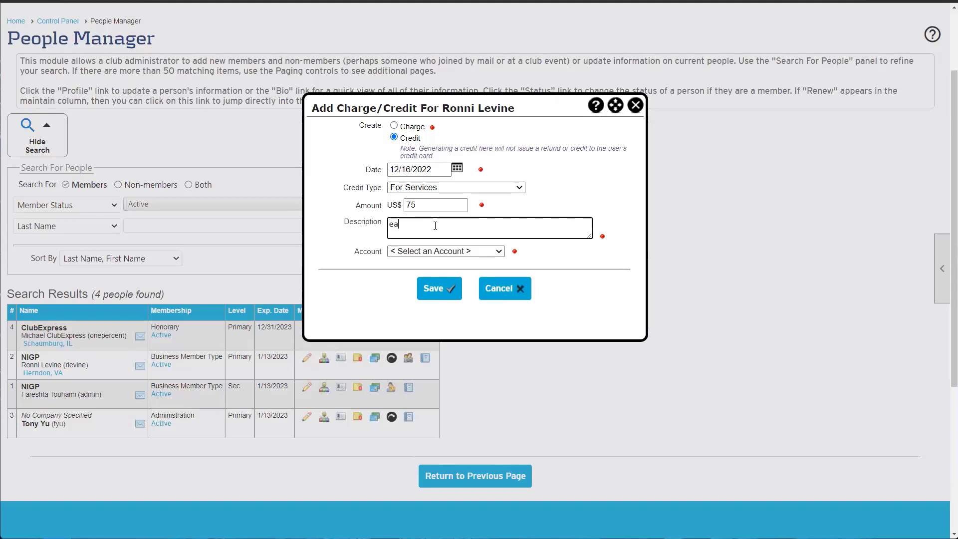
type("y")
left_click(635, 106)
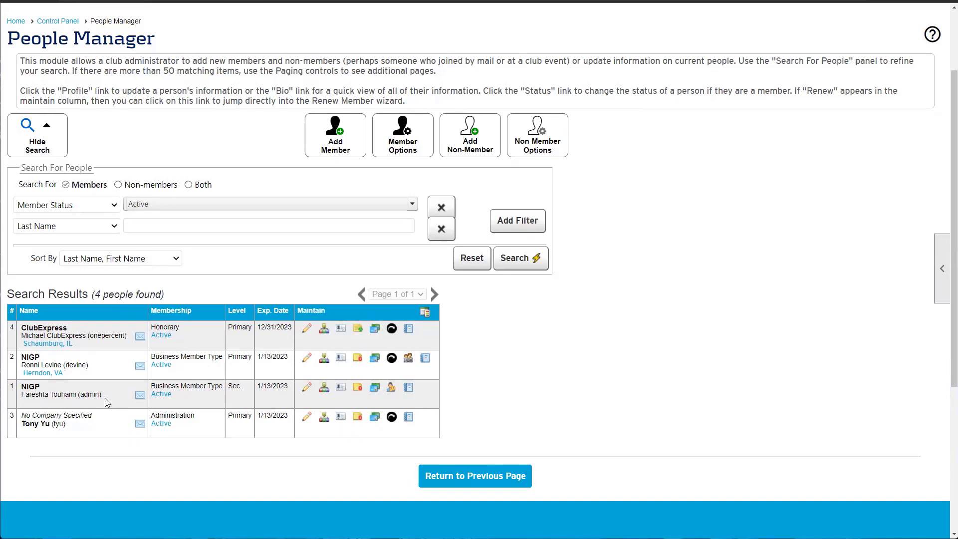
Highlight the NIGP admin member's and second member's rows in the results list
left_click_drag(16, 406, 18, 404)
left_click(18, 404)
left_click_drag(95, 375, 12, 373)
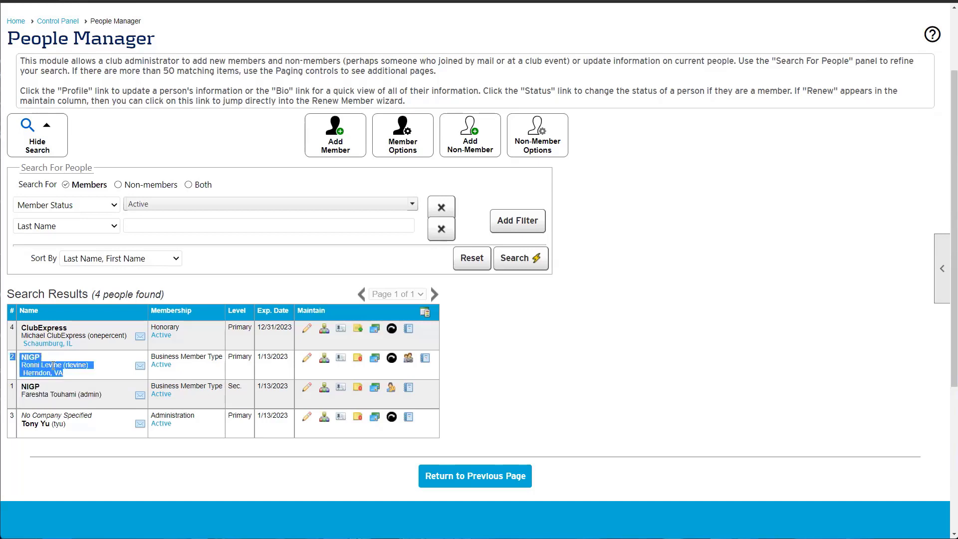
left_click(83, 402)
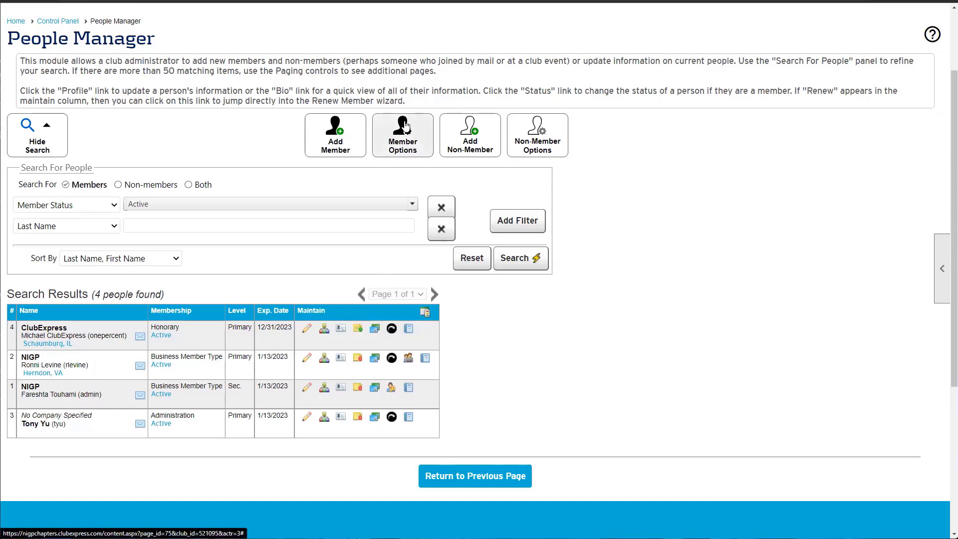
Open Member Options > Level Changes with Promote a Secondary Member to Primary selected
left_click(395, 145)
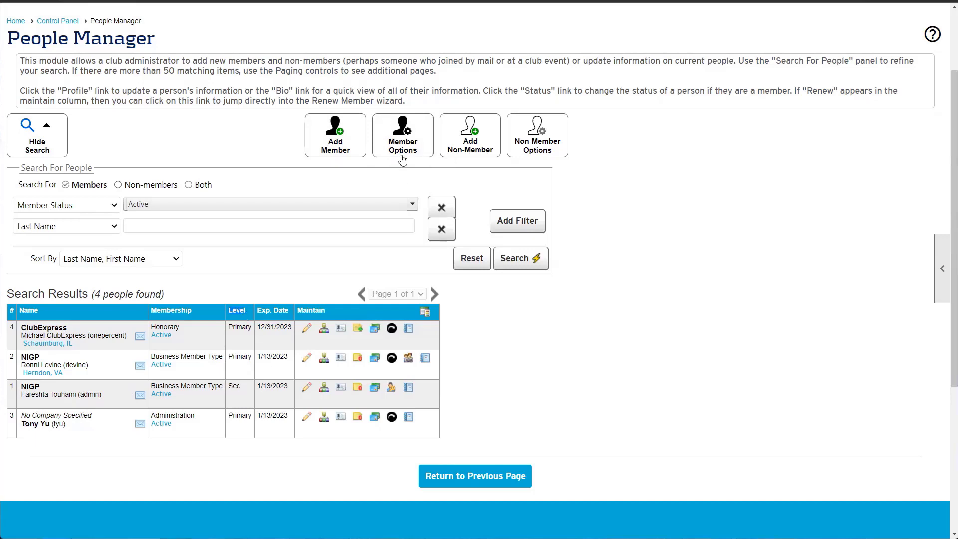
left_click(400, 172)
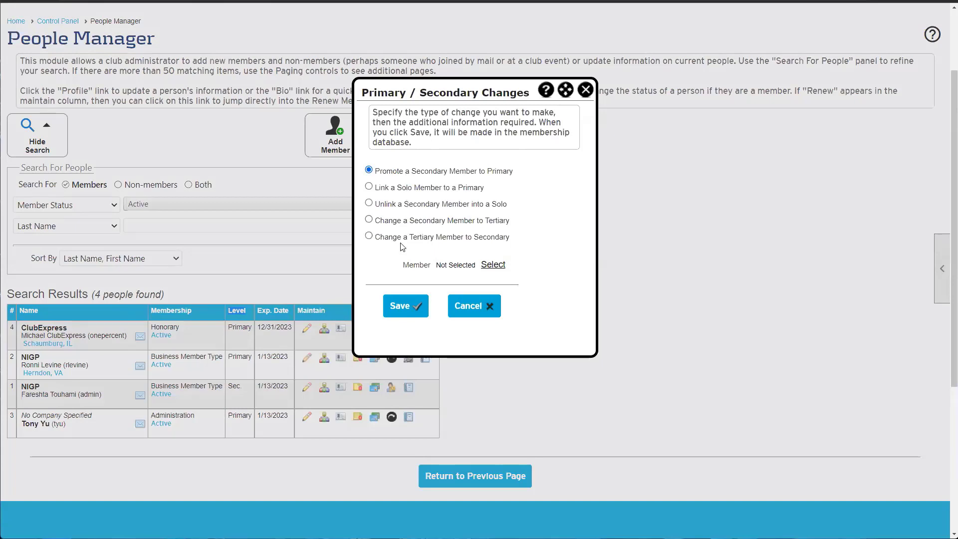
left_click(384, 174)
left_click_drag(375, 174, 522, 178)
left_click(491, 197)
Search for and select the NIGP admin member, then save the promotion to primary
left_click_drag(377, 269, 494, 269)
left_click(493, 267)
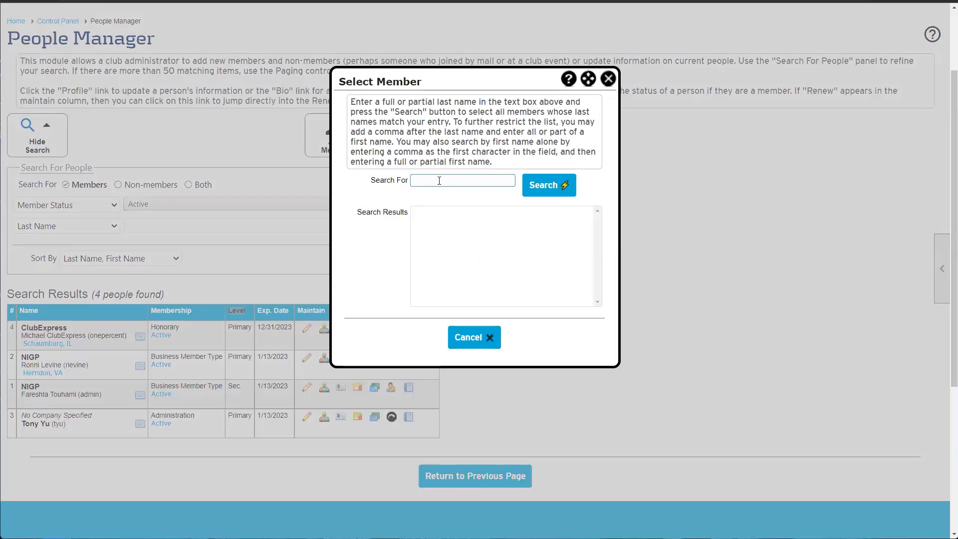
type("t")
left_click(454, 213)
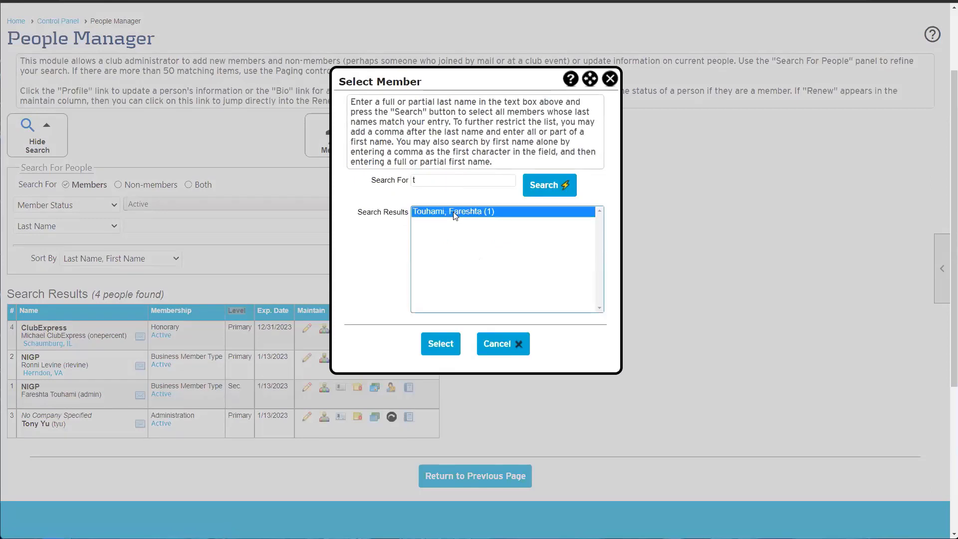
left_click(441, 344)
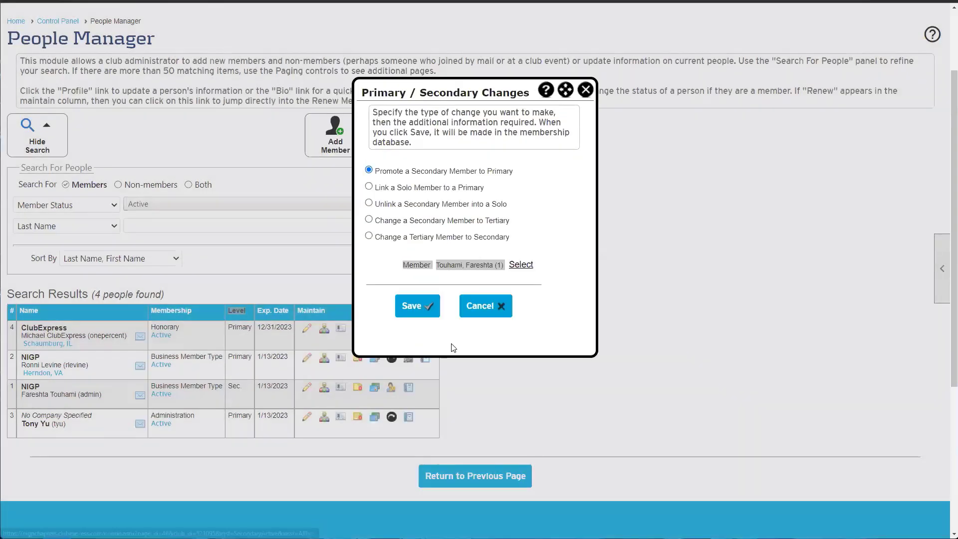
left_click(417, 306)
Dismiss the completion message and check the admin member's new Primary level
left_click(479, 204)
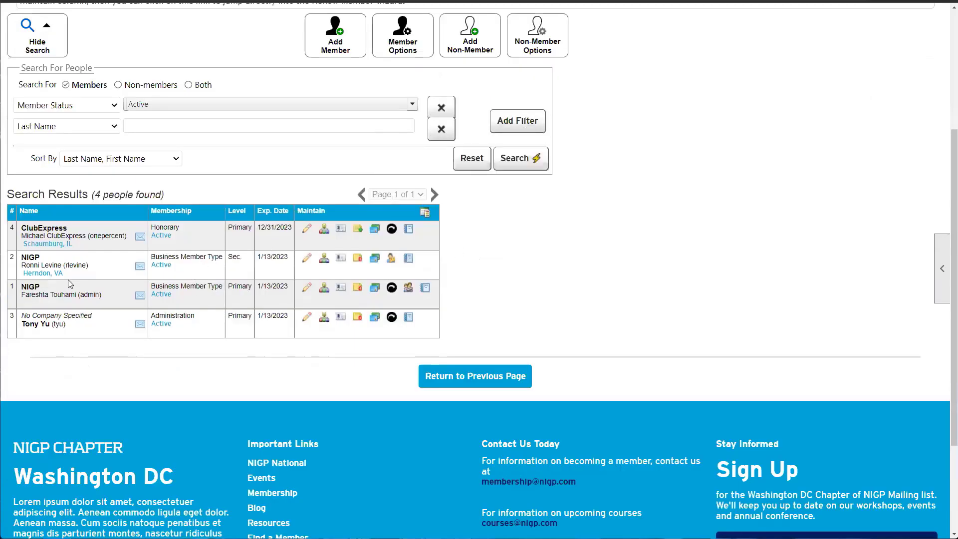
left_click_drag(30, 294, 84, 296)
left_click_drag(233, 286, 256, 286)
left_click(248, 266)
left_click_drag(245, 253, 94, 269)
left_click(99, 269)
Check the other NIGP member's Sec. level, then bring up Member Options
double_click(231, 259)
left_click(245, 263)
left_click_drag(92, 265, 53, 265)
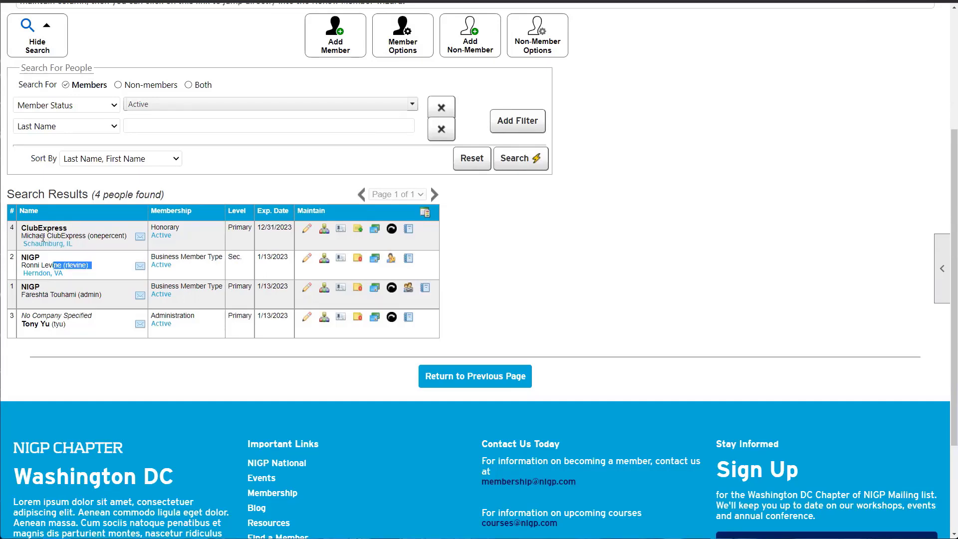
left_click_drag(239, 264, 226, 265)
left_click(254, 260)
left_click(407, 46)
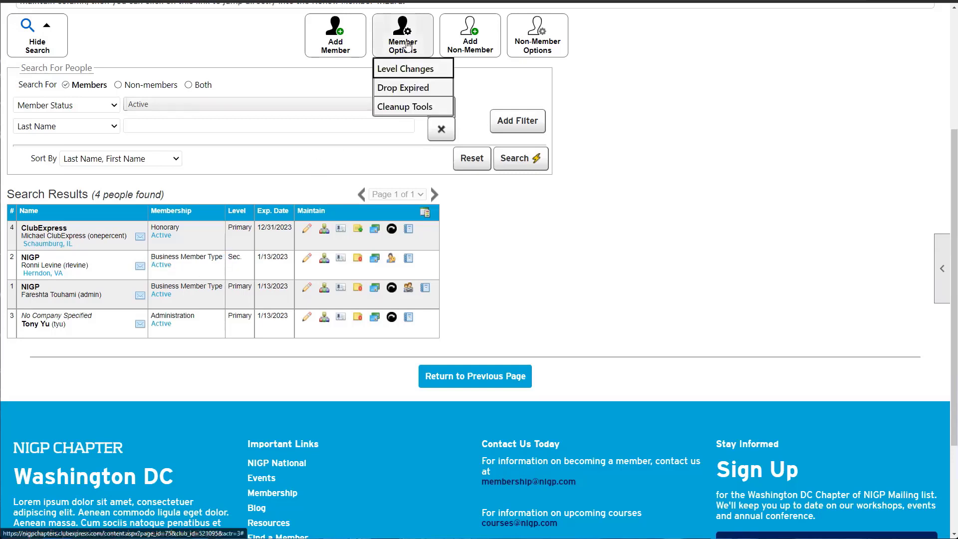
Choose Unlink a Secondary Member into a Solo and select the NIGP member via search
left_click(415, 76)
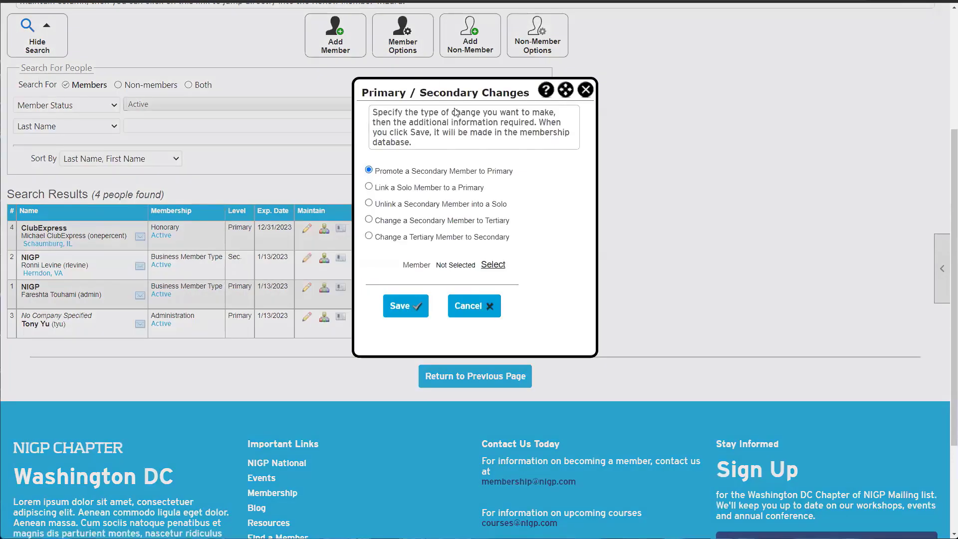
left_click_drag(370, 204, 494, 210)
left_click(486, 212)
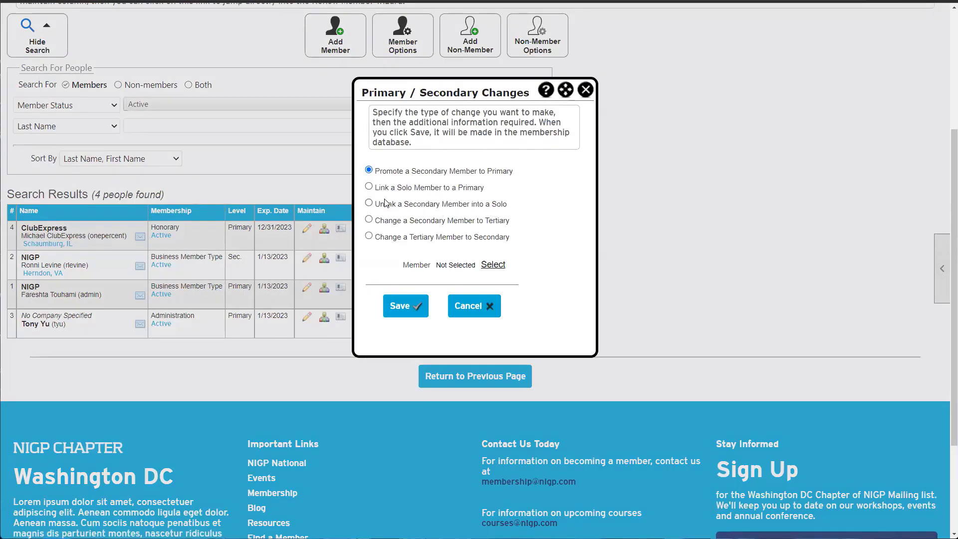
left_click(369, 203)
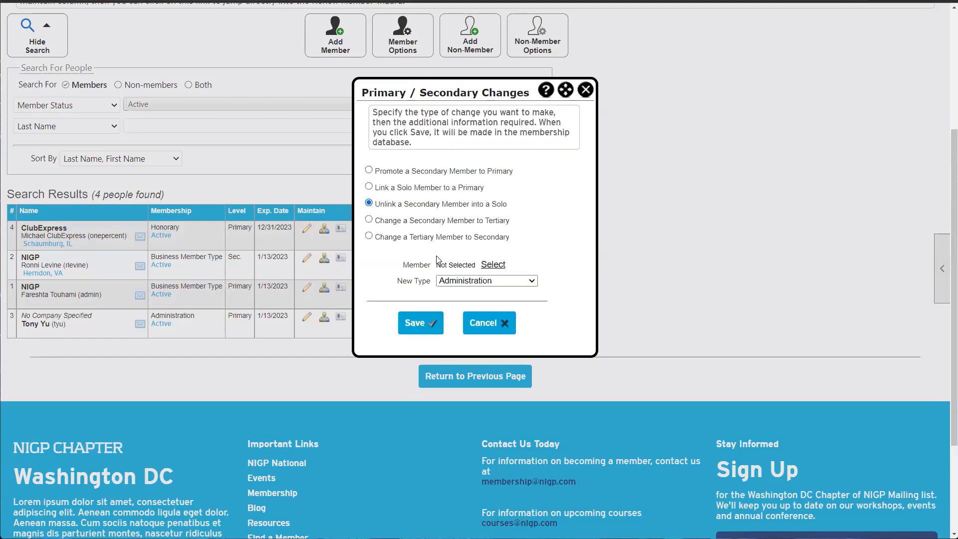
left_click(493, 264)
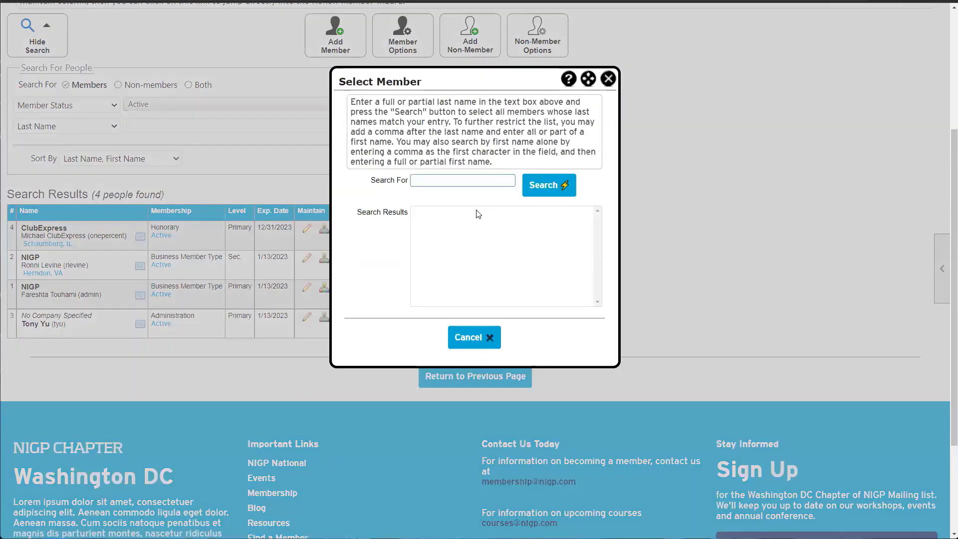
type("l")
key("Return")
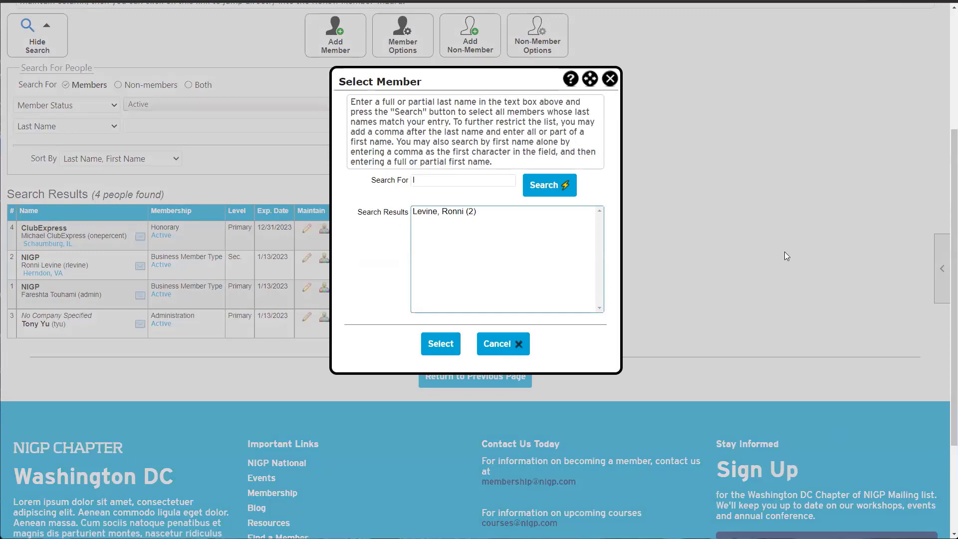
left_click(450, 212)
double_click(462, 214)
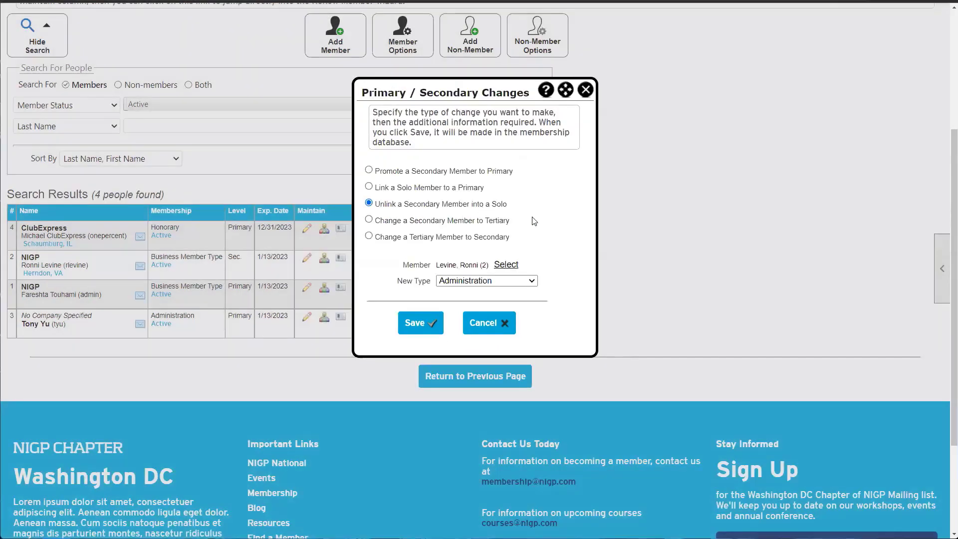
Set New Type to Individual, save the unlink, and confirm Individual appears in the list
mouse_move(510, 206)
left_mouse_down()
mouse_move(443, 209)
mouse_move(508, 209)
left_mouse_up()
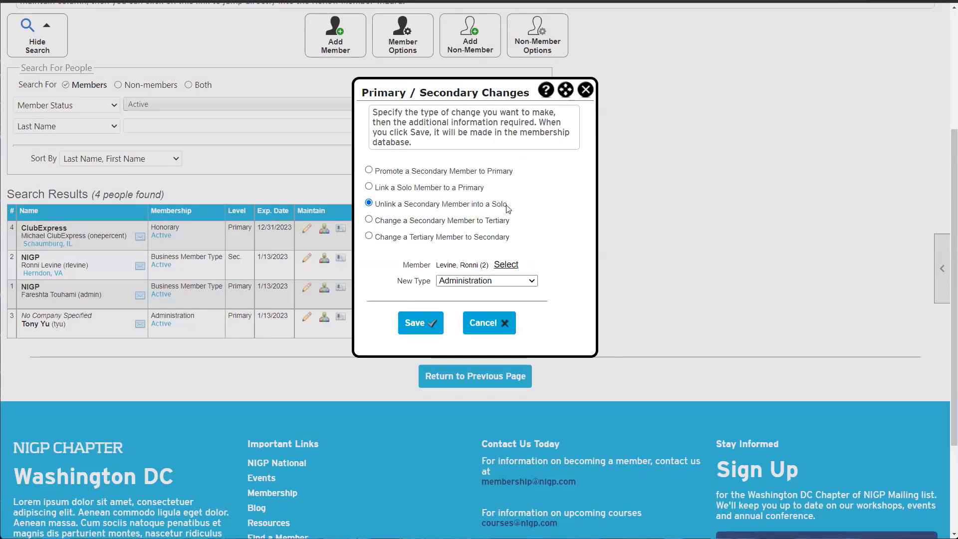
left_click(447, 285)
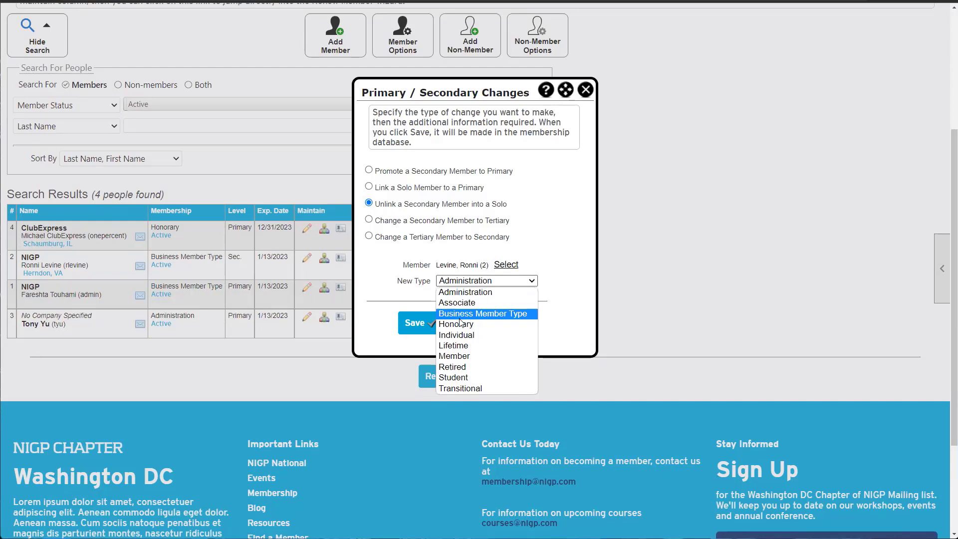
left_click(468, 334)
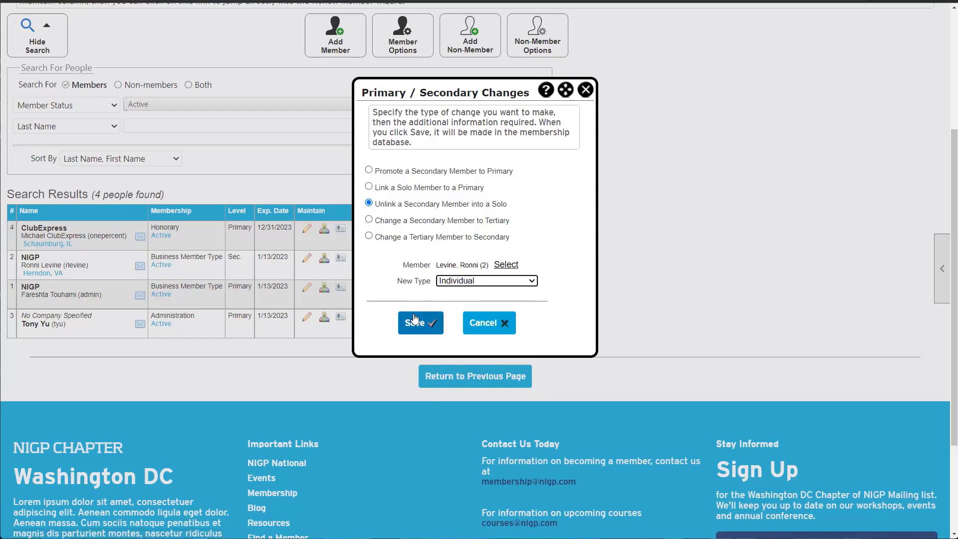
left_click(435, 314)
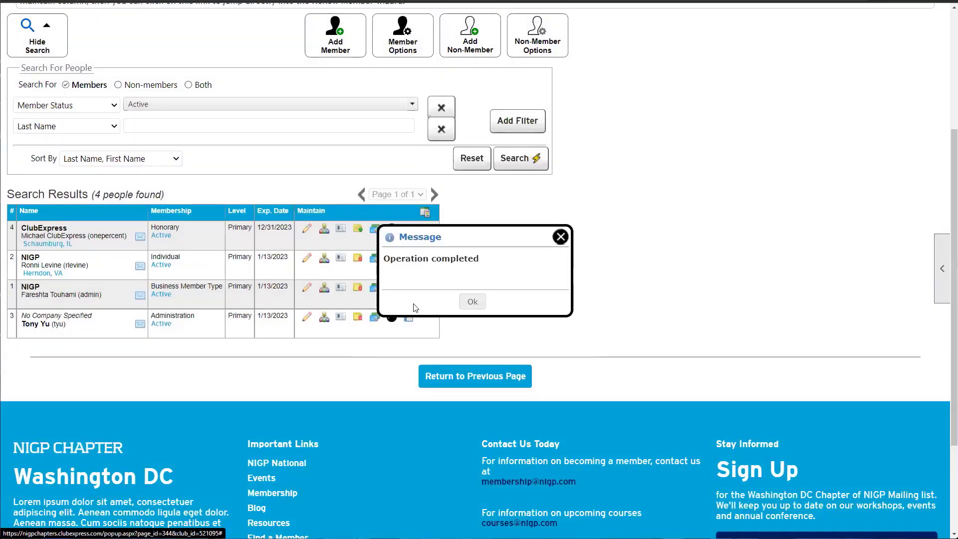
left_click(463, 302)
left_click_drag(92, 266, 57, 266)
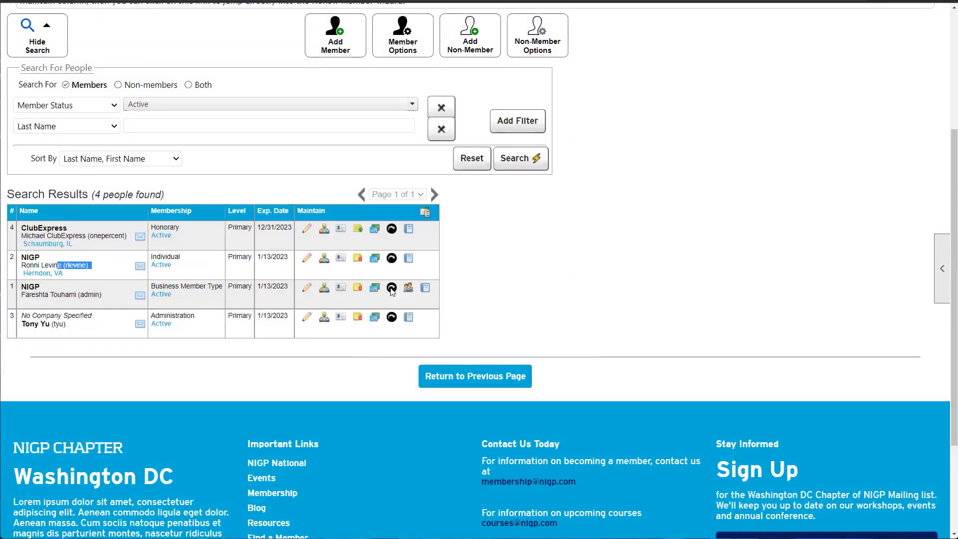
left_click(233, 258)
left_click_drag(171, 259, 154, 259)
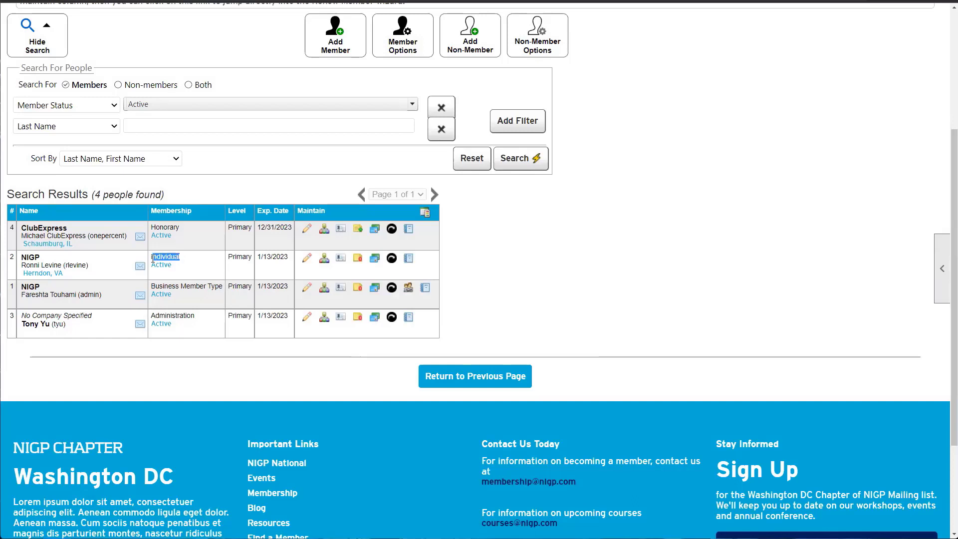
Switch the first listed member's membership type from Honorary to Business Member Type and save
left_click(152, 258)
left_click(308, 230)
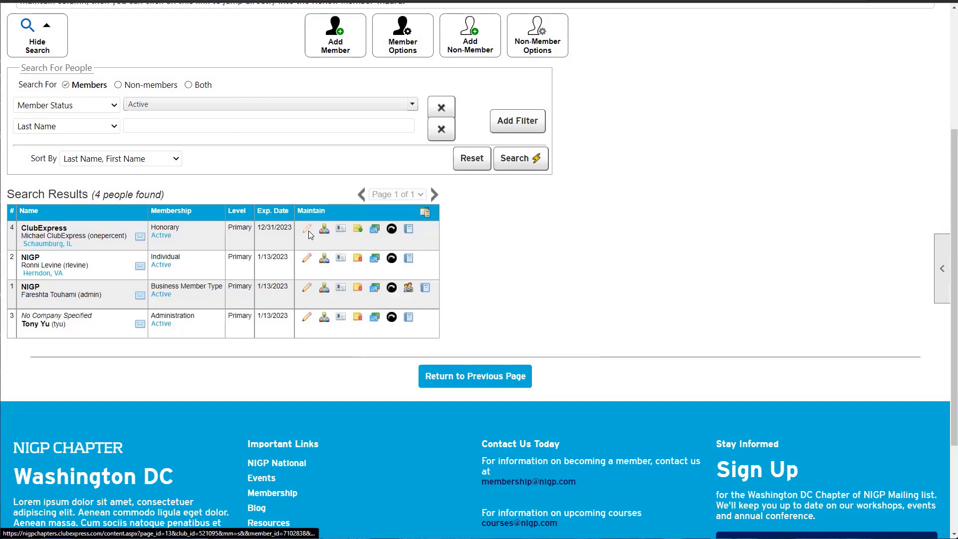
scroll(79, 277, "down", 2)
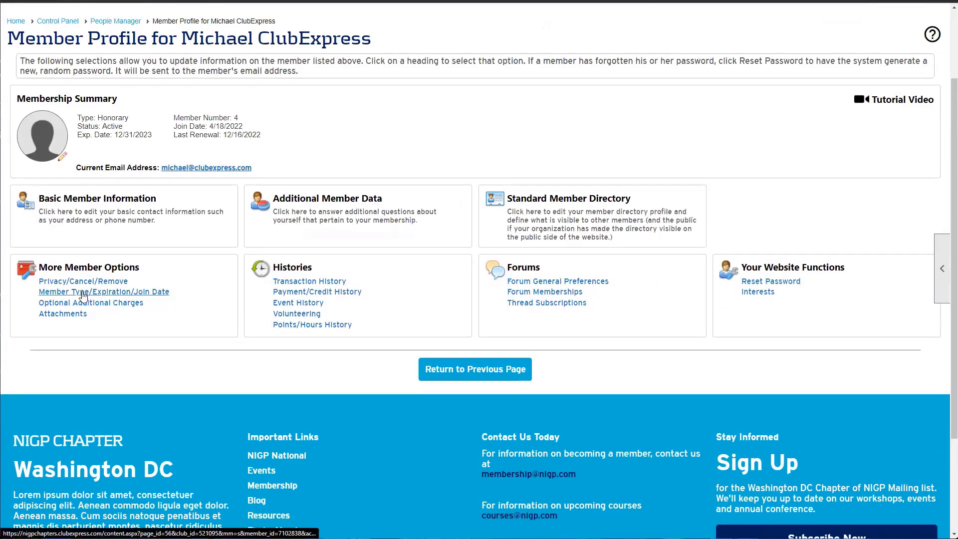
left_click(145, 292)
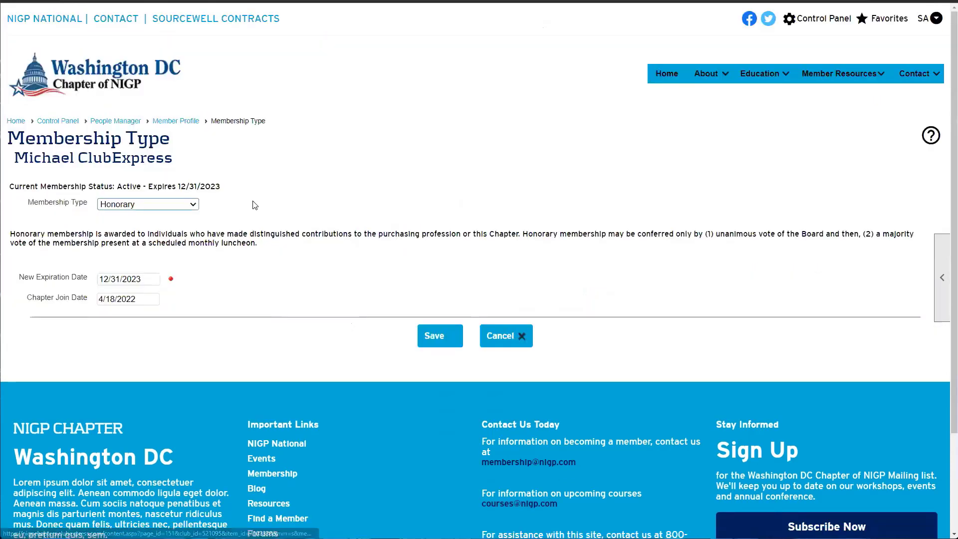
left_click(147, 205)
left_click(146, 236)
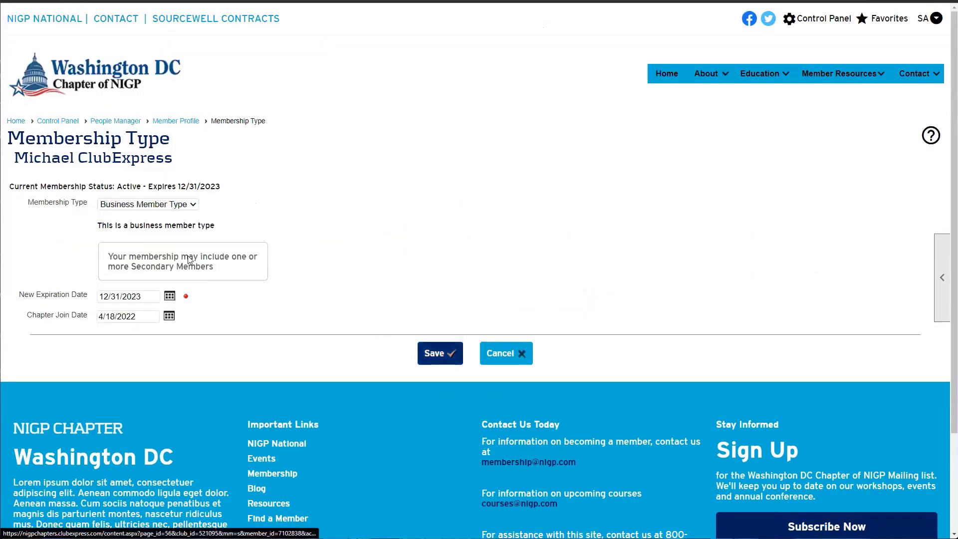
left_click(442, 336)
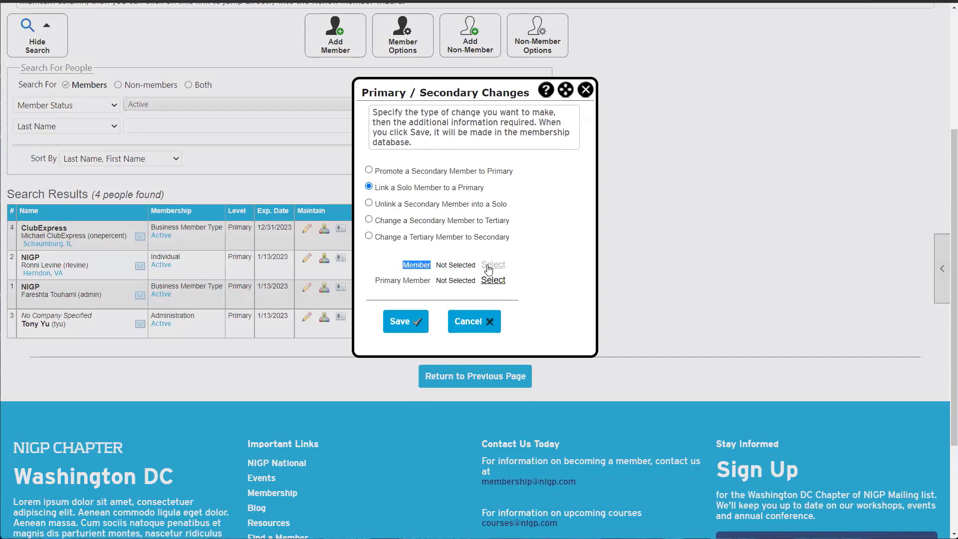
left_click(552, 275)
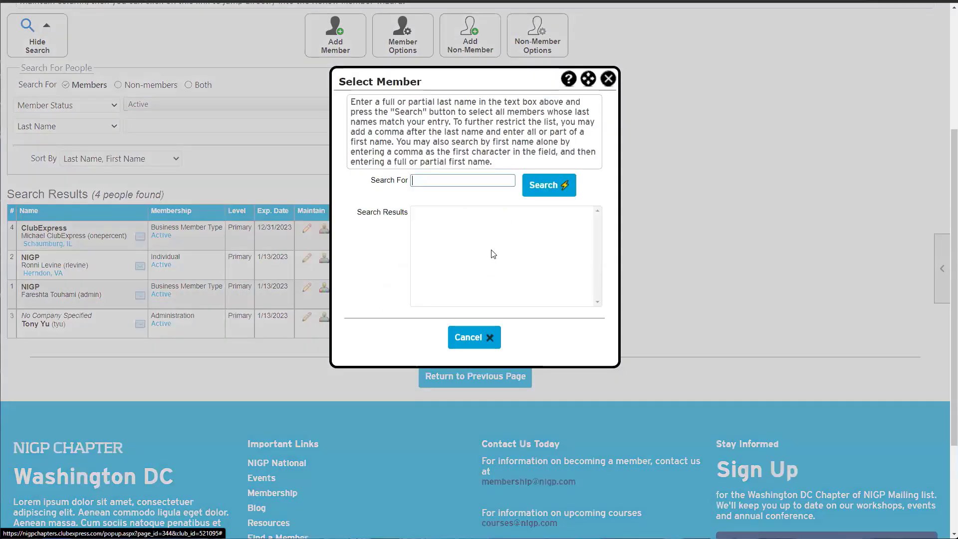
Search for and select the solo NIGP member as the member to link
left_click(484, 179)
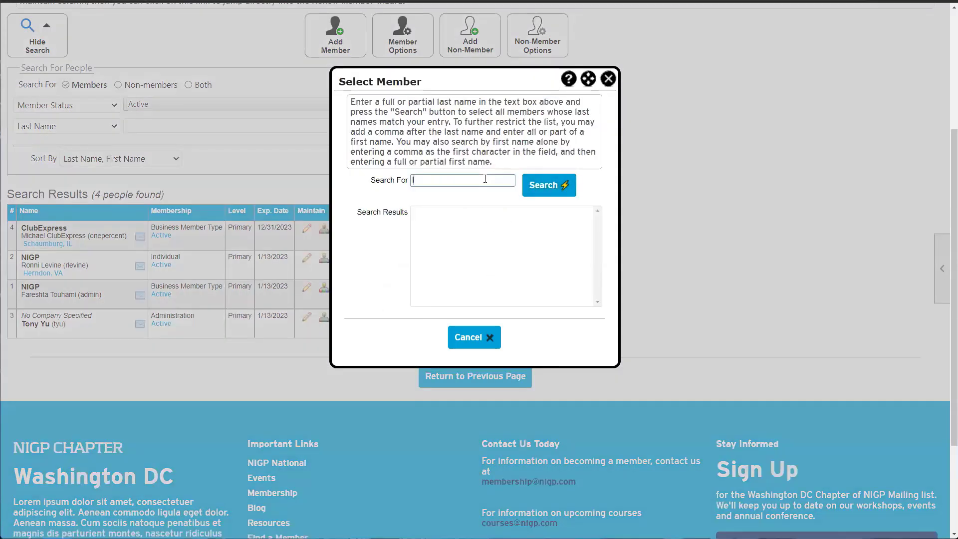
type("l")
key("Return")
left_click(456, 212)
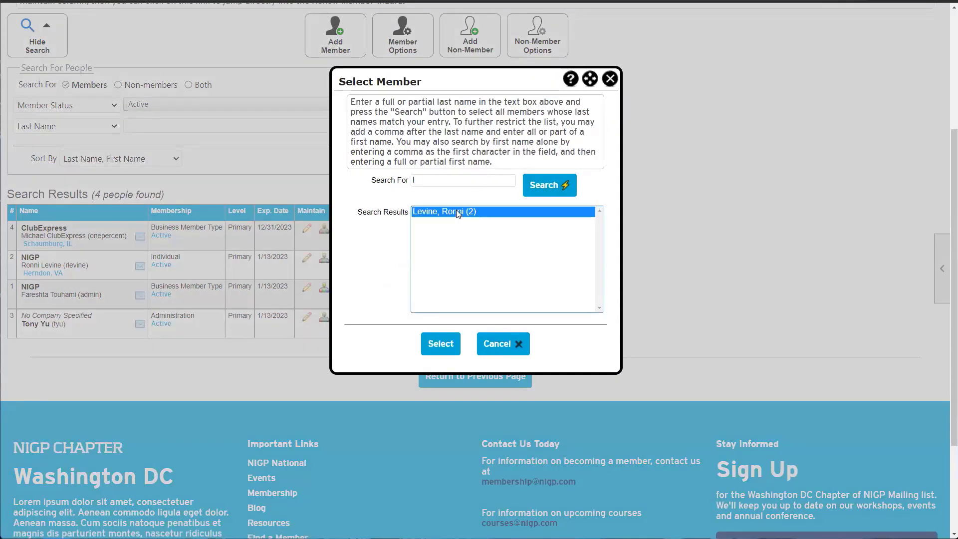
double_click(456, 213)
left_click_drag(393, 282, 431, 280)
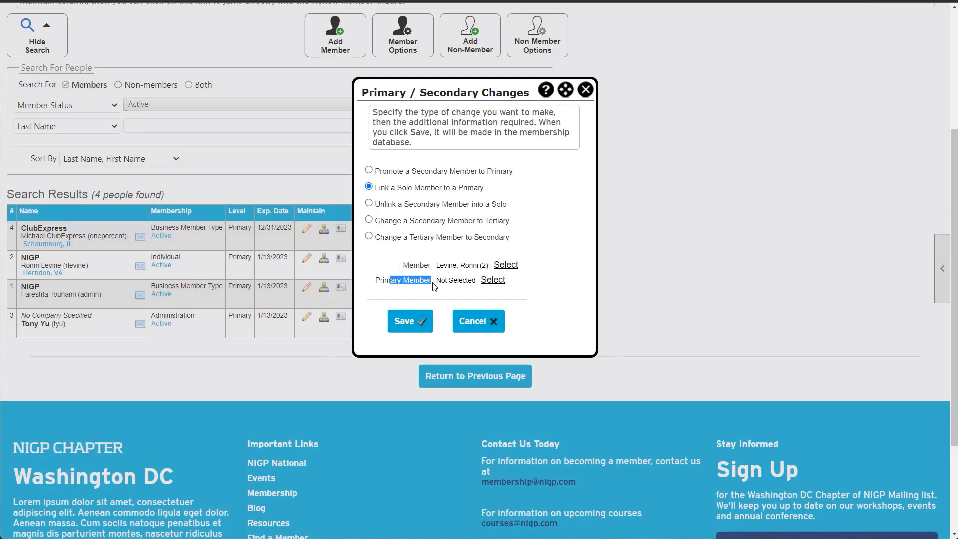
Set the ClubExpress member as primary, save the link, and dismiss the message
left_click(497, 281)
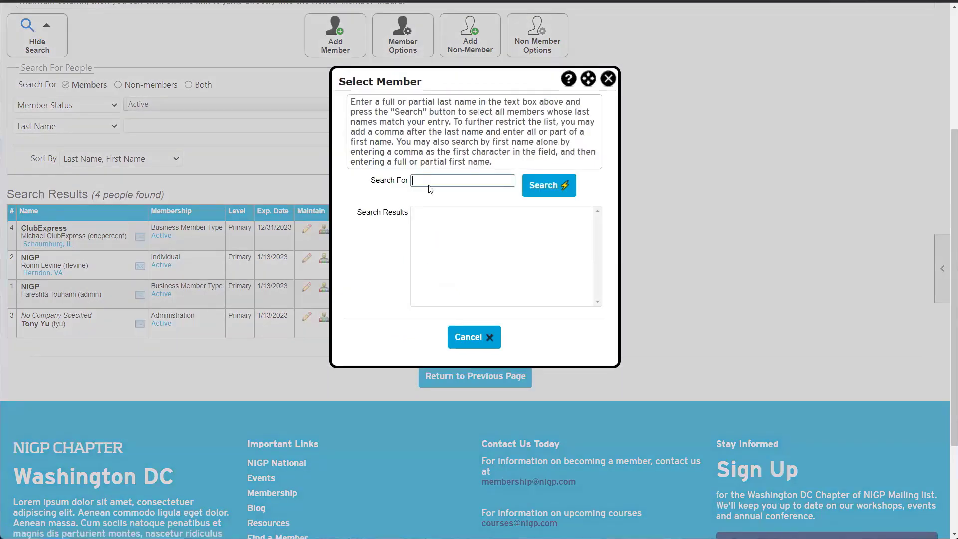
key("Return")
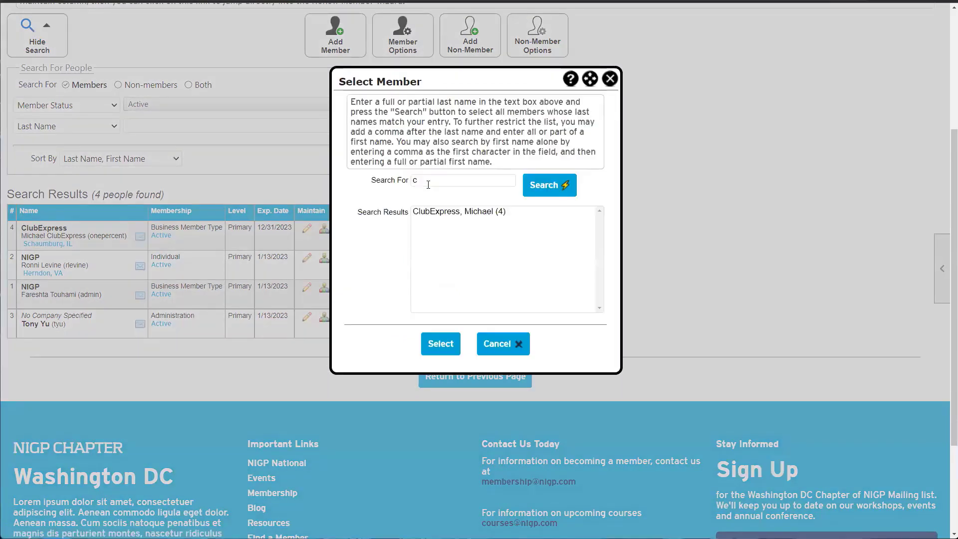
double_click(452, 213)
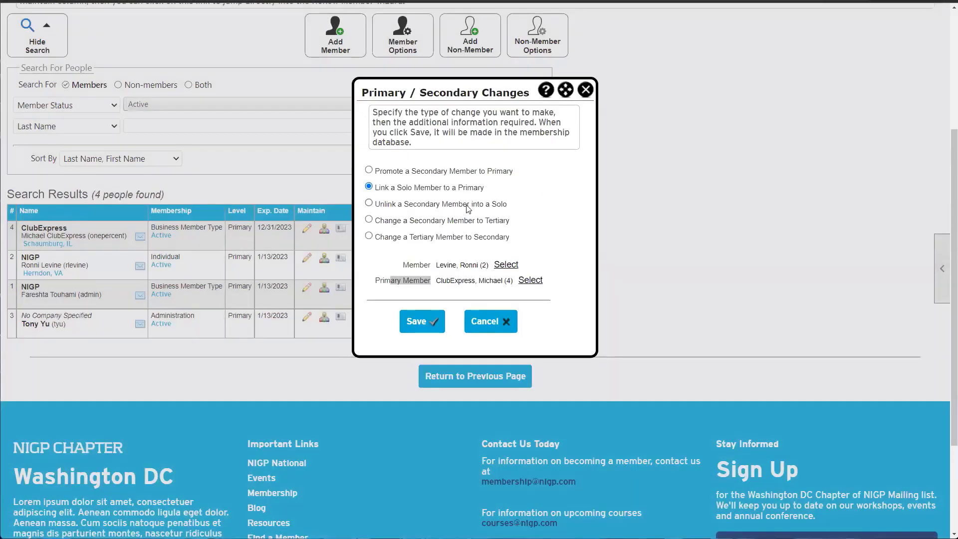
left_click(551, 255)
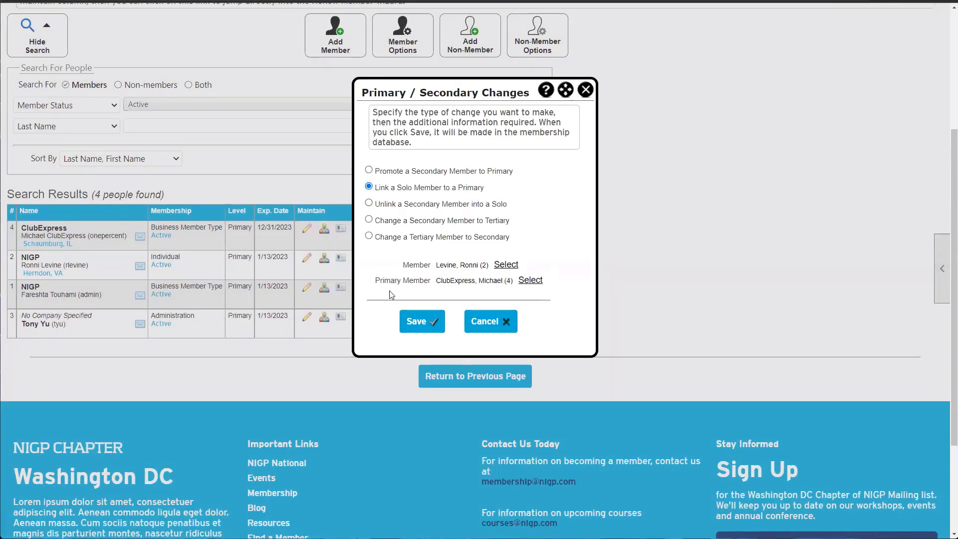
left_click(422, 320)
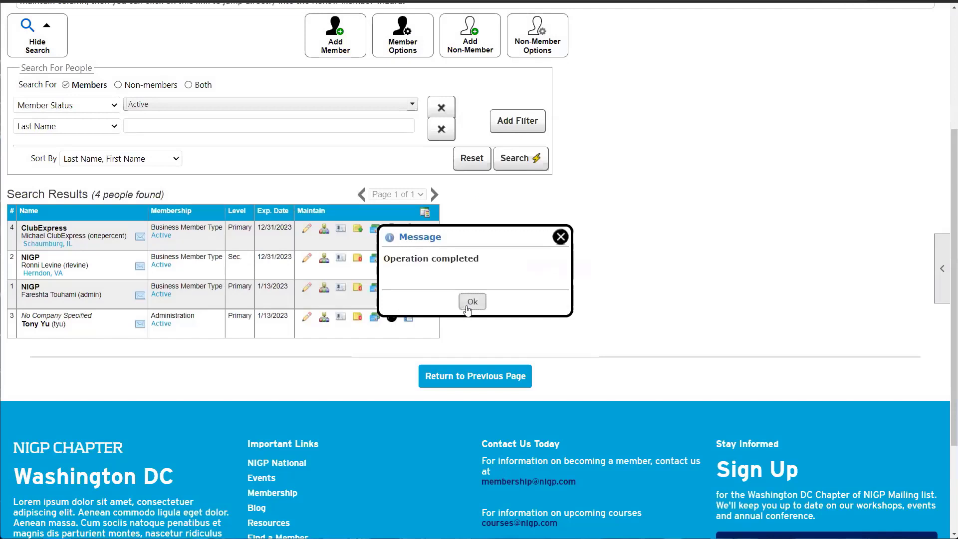
left_click(465, 300)
Check row 2 now shows Sec. level with the 12/31/2023 expiration
left_click_drag(246, 259, 221, 230)
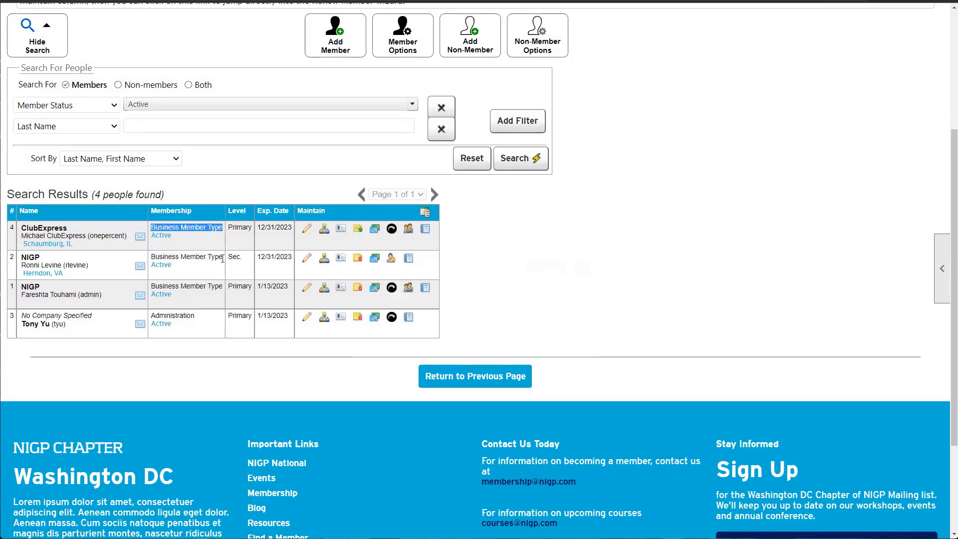
left_click_drag(258, 256, 292, 259)
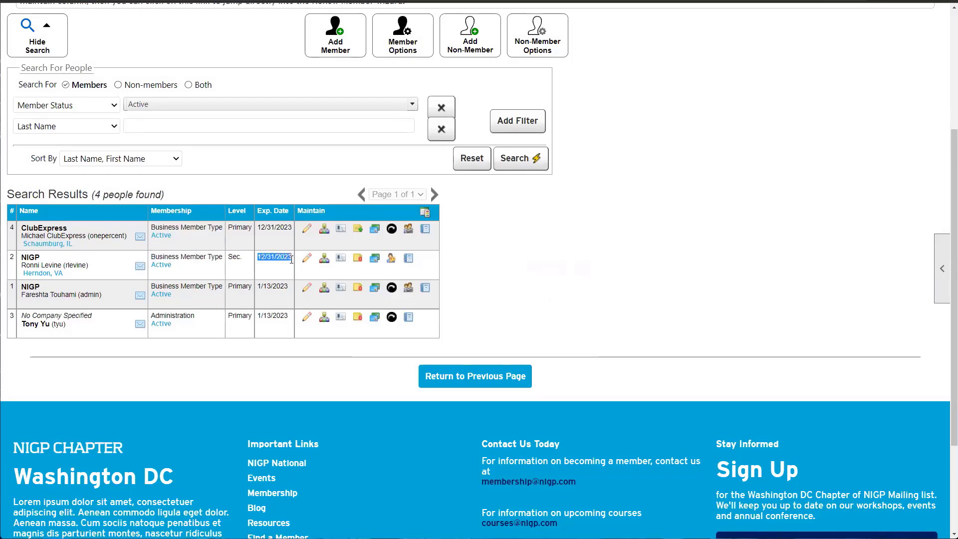
left_click_drag(258, 227, 293, 234)
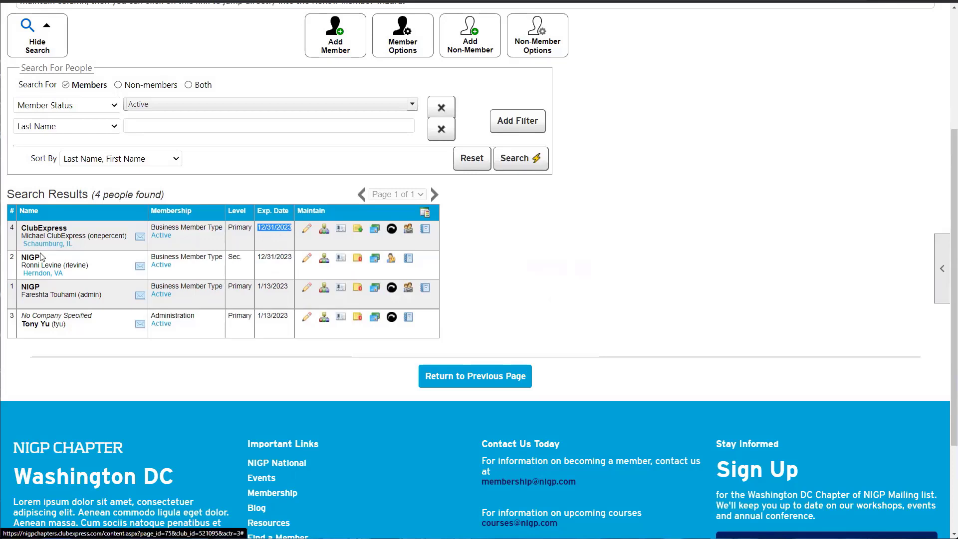
mouse_move(40, 257)
left_mouse_down()
mouse_move(22, 258)
mouse_move(40, 257)
left_mouse_up()
left_click(24, 258)
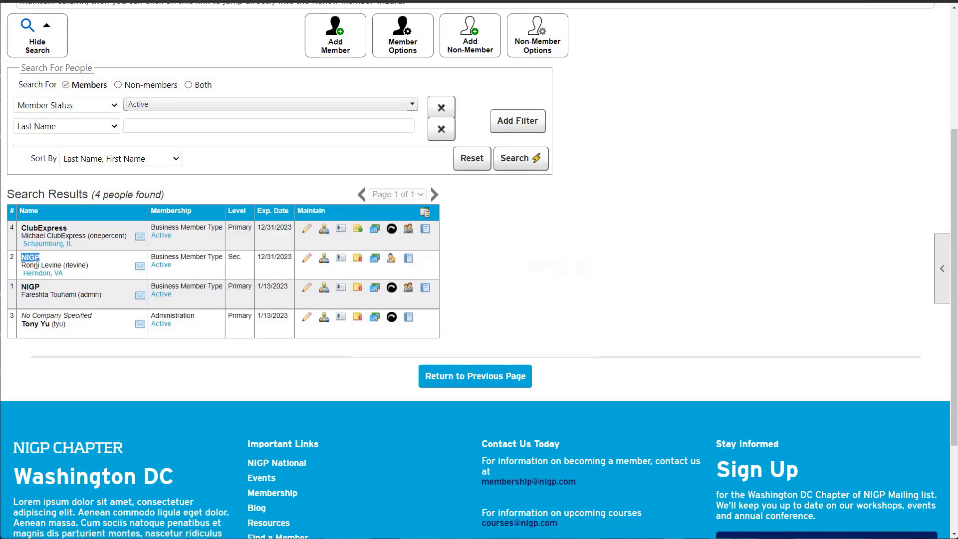
Change row 2's company name from NIGP to 'CLubExpress', save, and return to the list
left_click(307, 259)
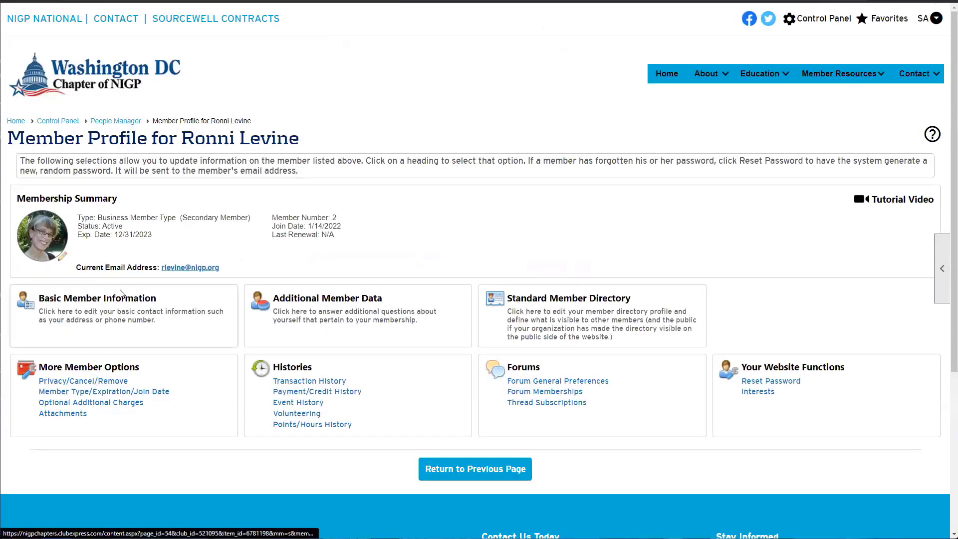
left_click(122, 309)
left_click_drag(141, 232, 100, 241)
type("C")
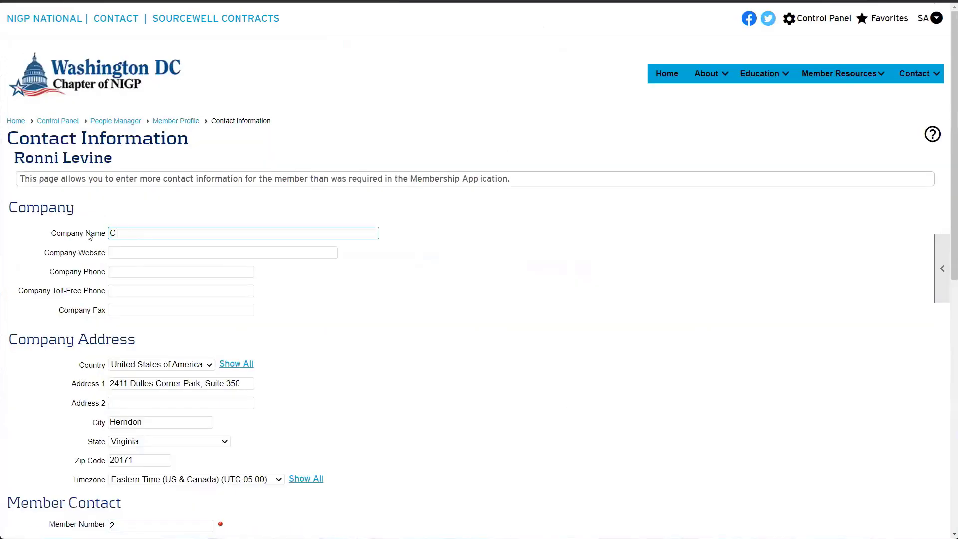
type("LubExpress")
key("Tab")
scroll(133, 246, "down", 10)
left_click(435, 236)
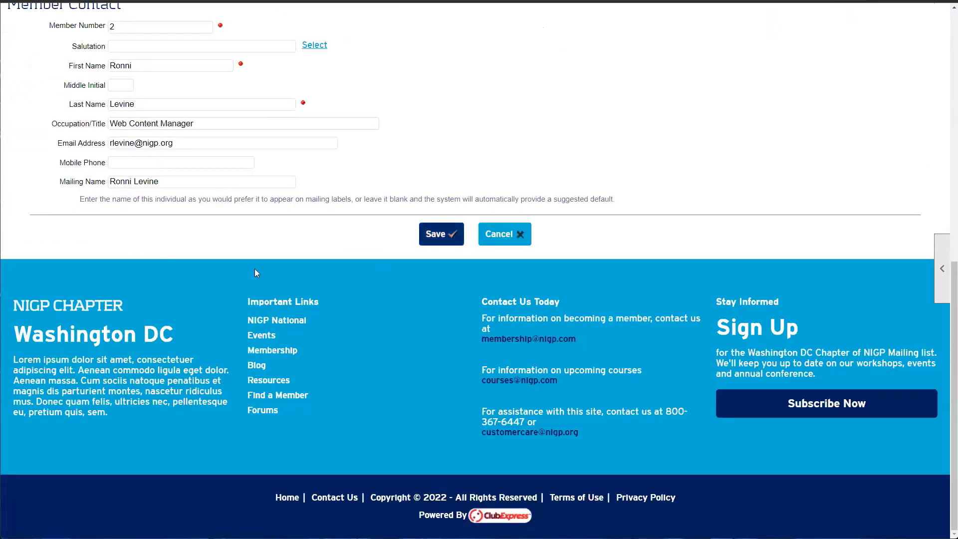
left_click(467, 294)
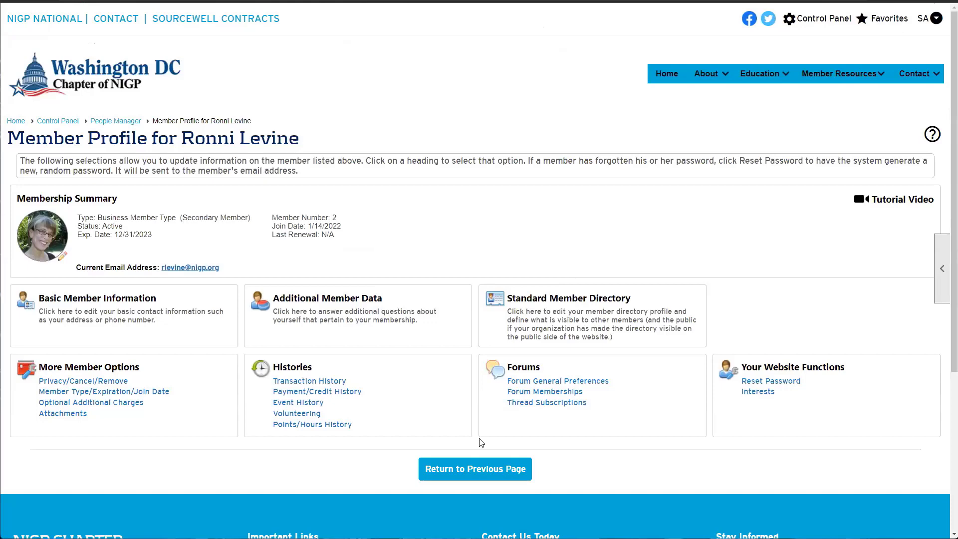
left_click(464, 467)
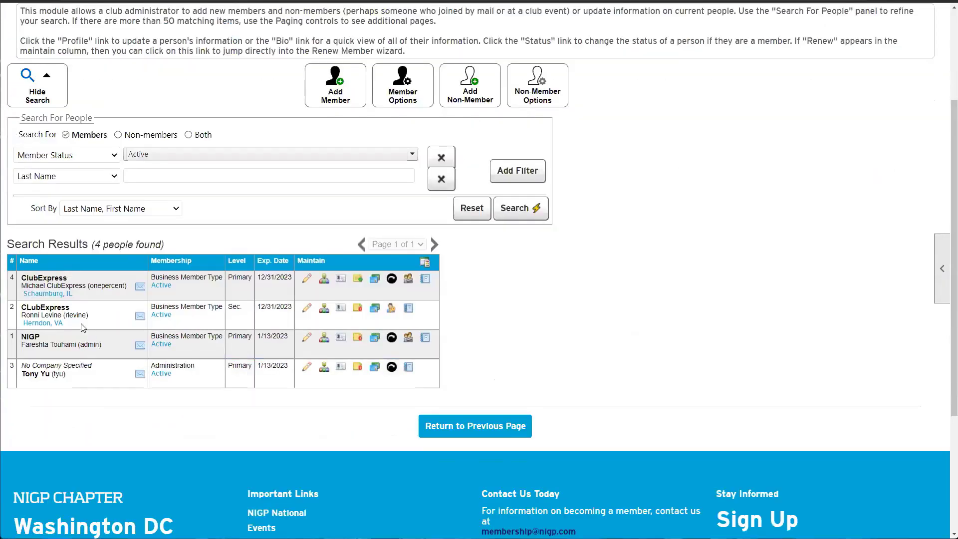
Review the list: row 1 at Primary, row 2 CLubExpress at Sec, then open Member Options
double_click(42, 308)
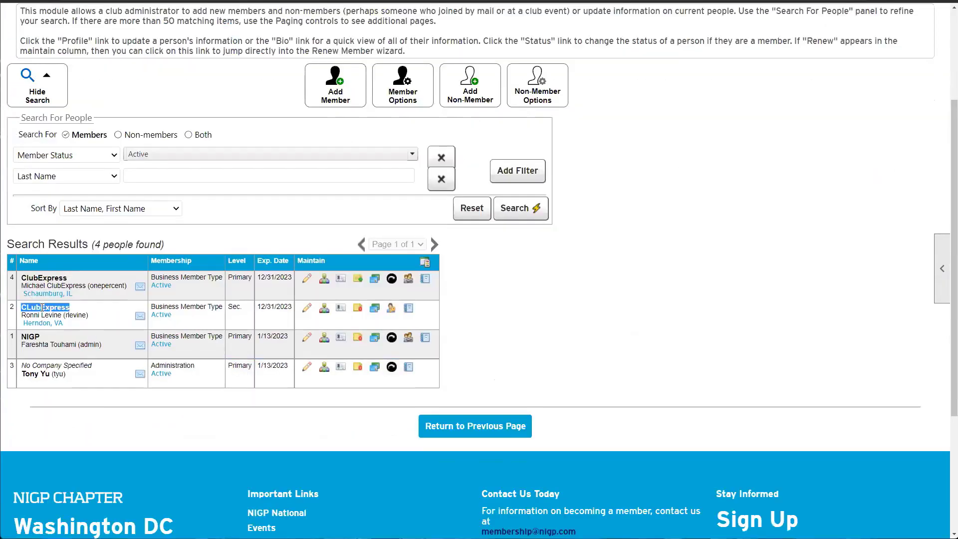
double_click(62, 279)
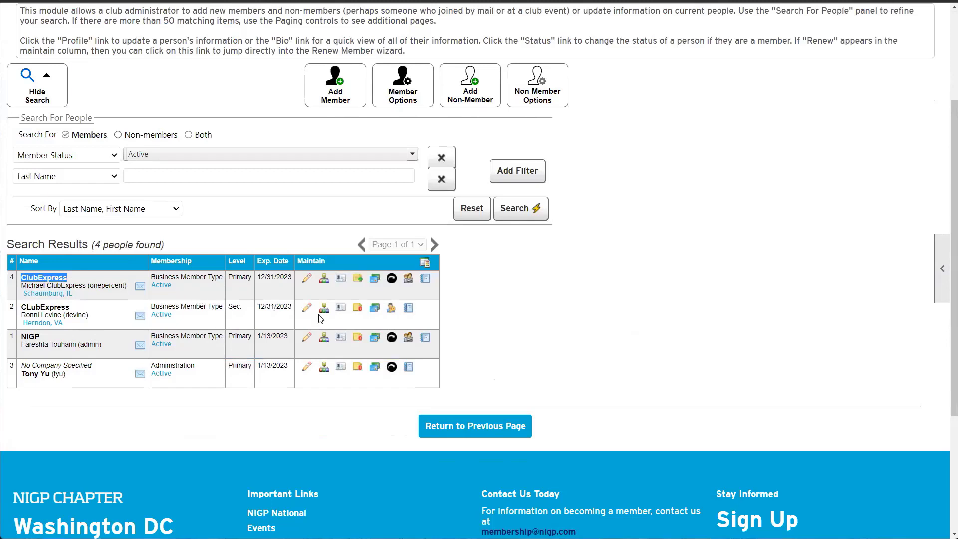
left_click_drag(22, 344, 241, 349)
left_click(200, 340)
triple_click(177, 336)
double_click(231, 337)
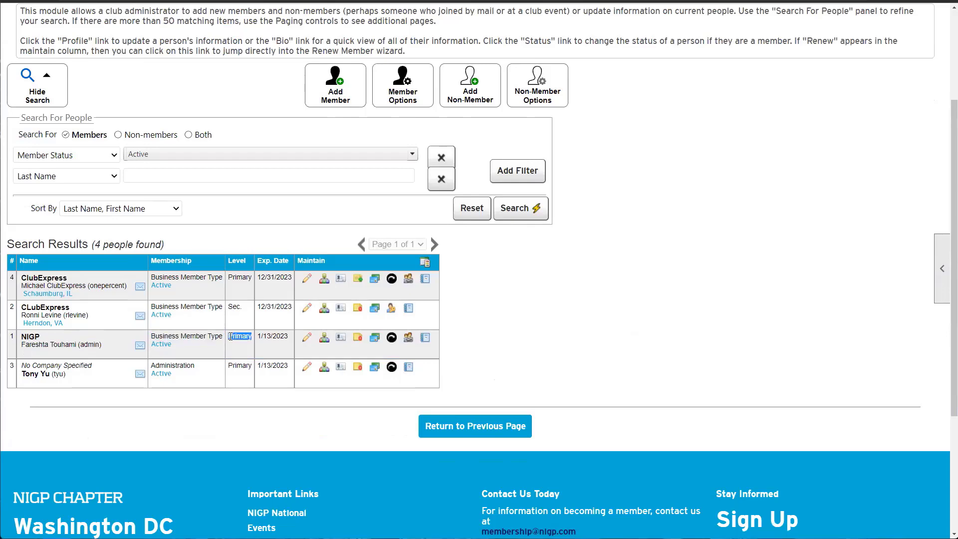
double_click(59, 315)
double_click(56, 308)
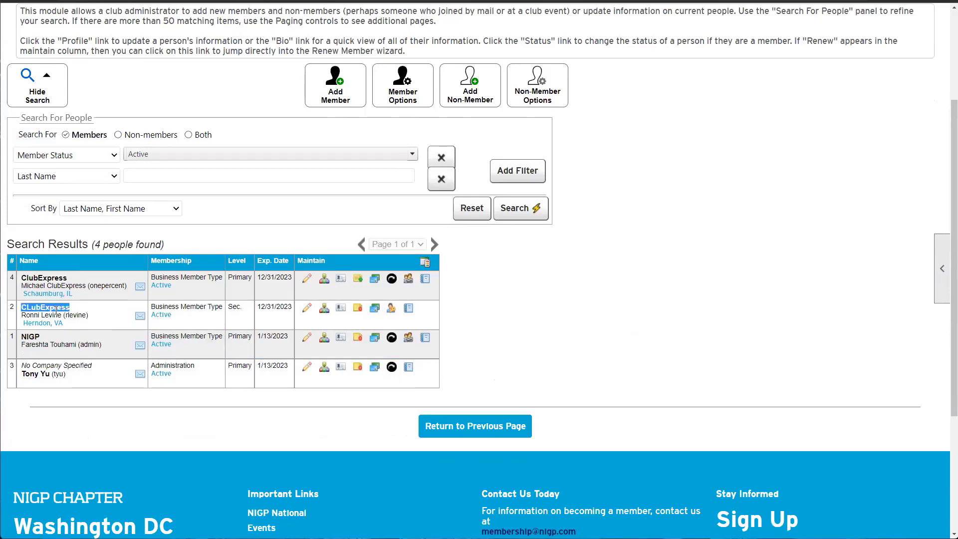
double_click(234, 307)
double_click(78, 283)
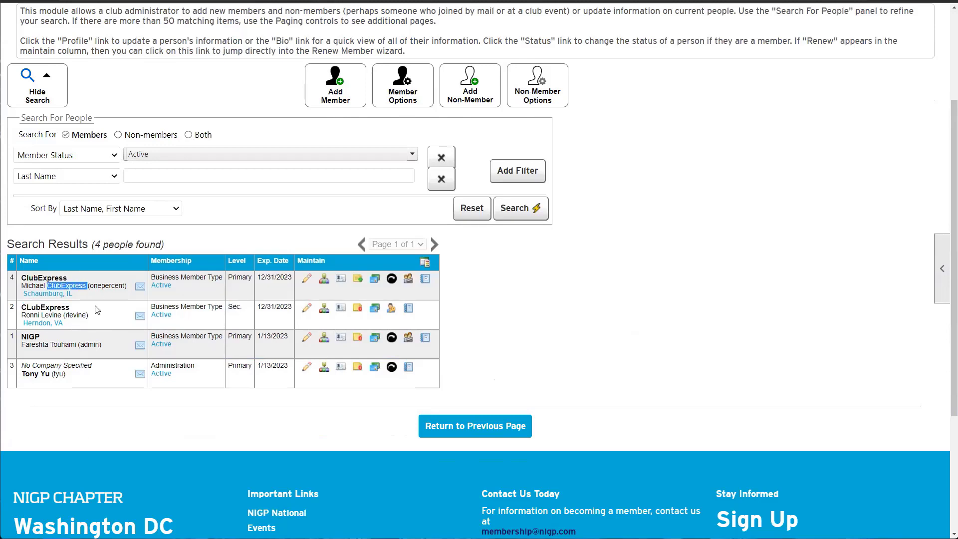
left_click(408, 100)
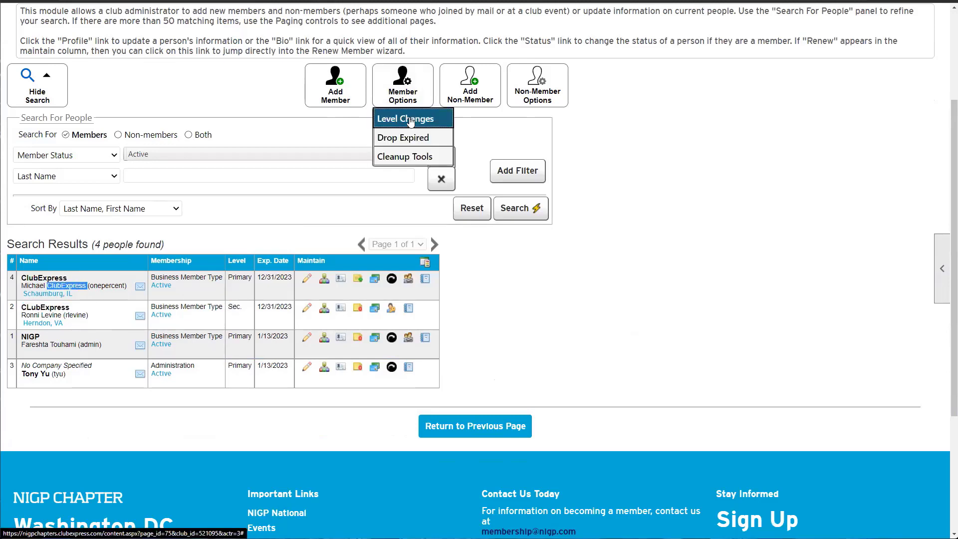
left_click(410, 120)
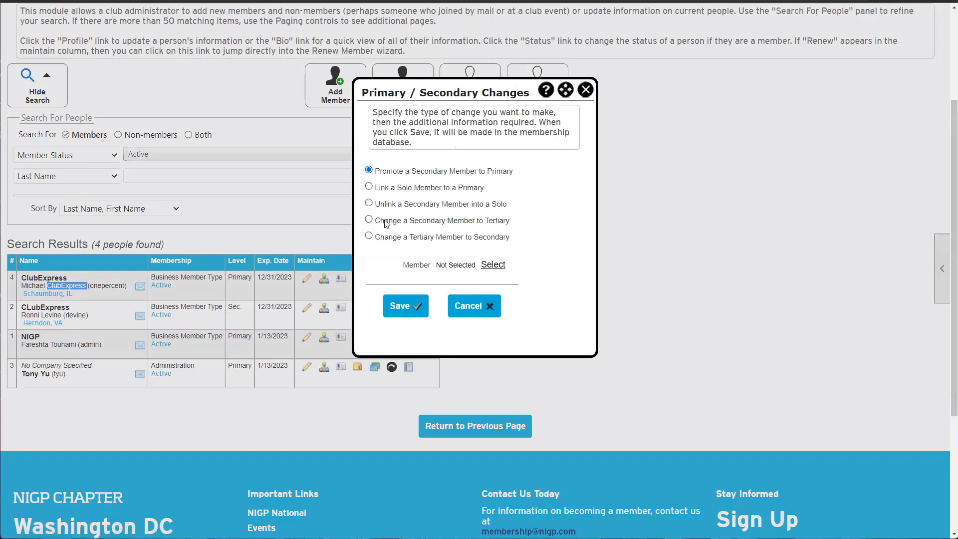
left_click_drag(403, 240, 454, 240)
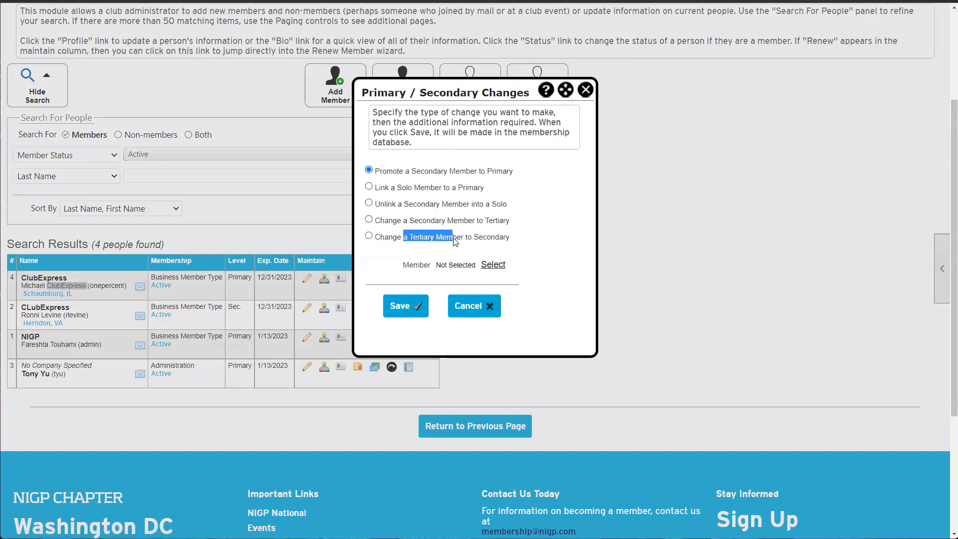
left_click(500, 221)
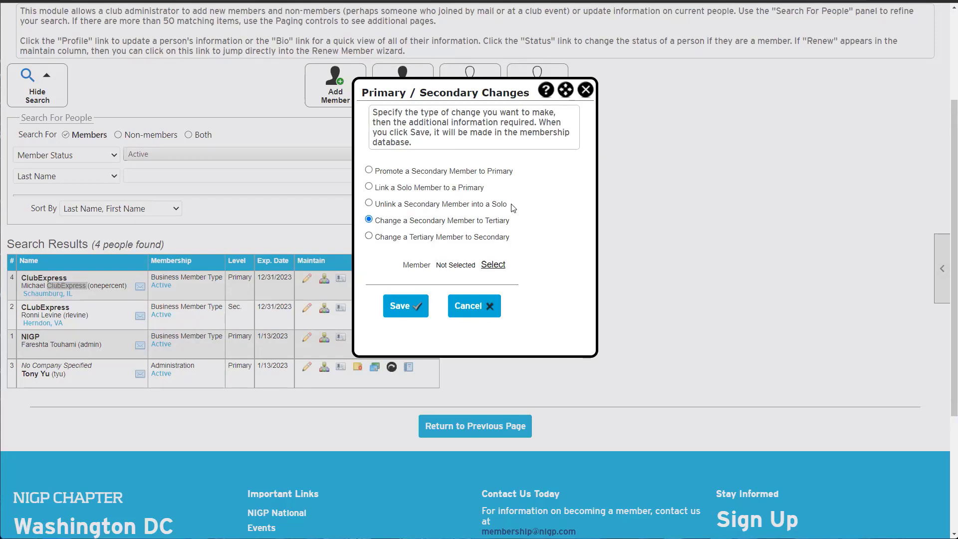
left_click_drag(513, 207, 373, 170)
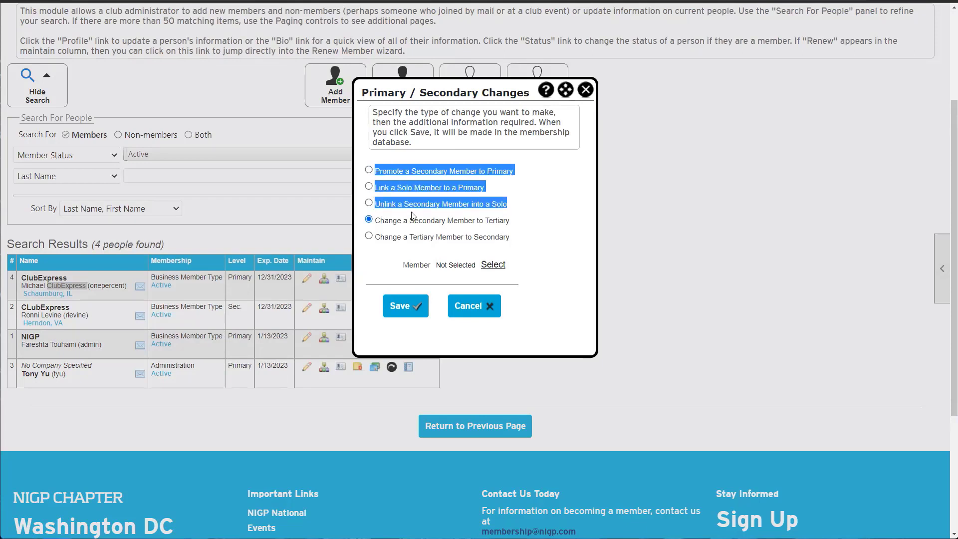
left_click(463, 306)
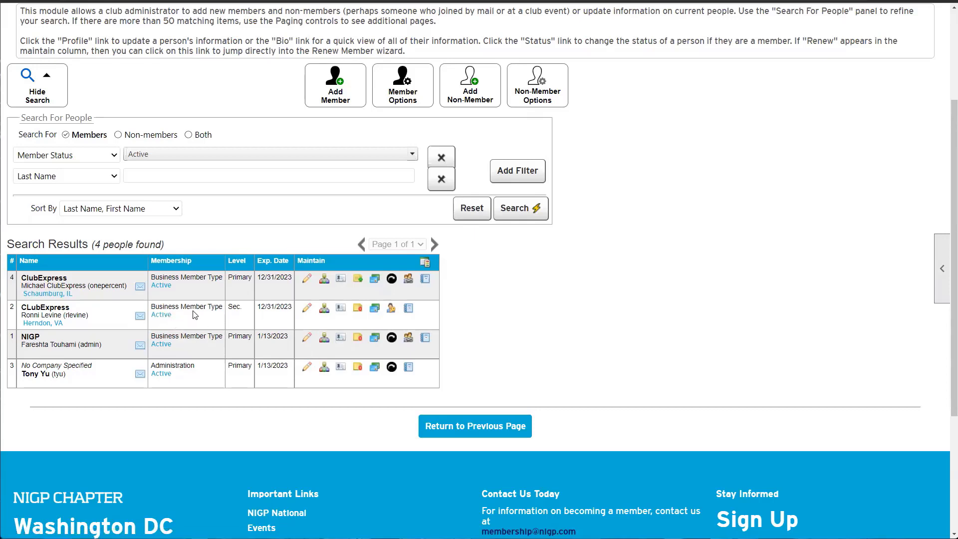
Open Drop Expired Members, select the expiration date, and close it without dropping anyone
left_click(407, 96)
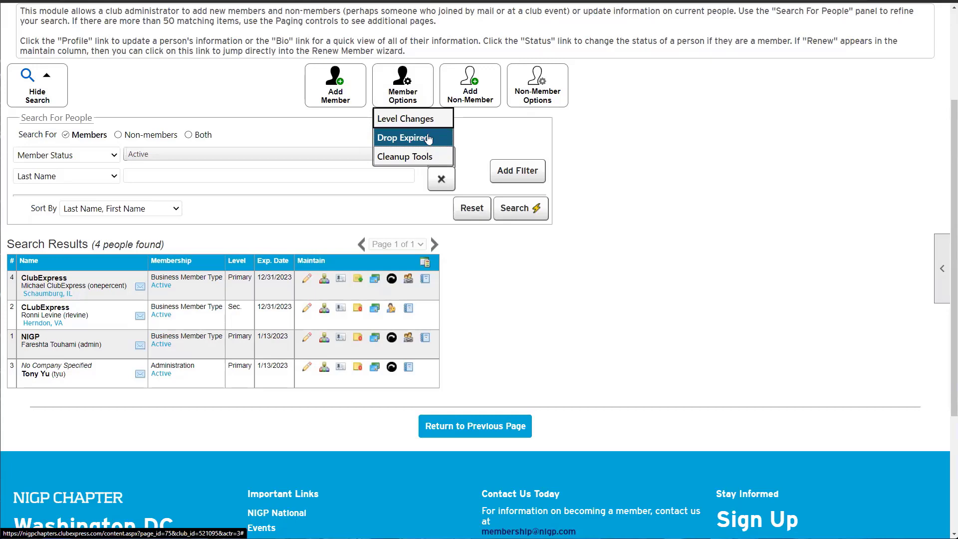
left_click(405, 138)
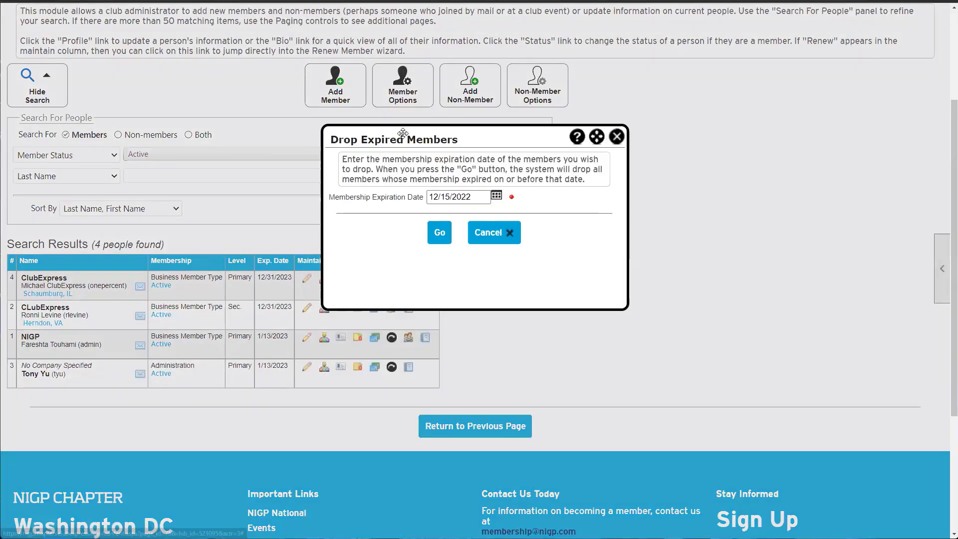
left_click_drag(354, 203, 451, 199)
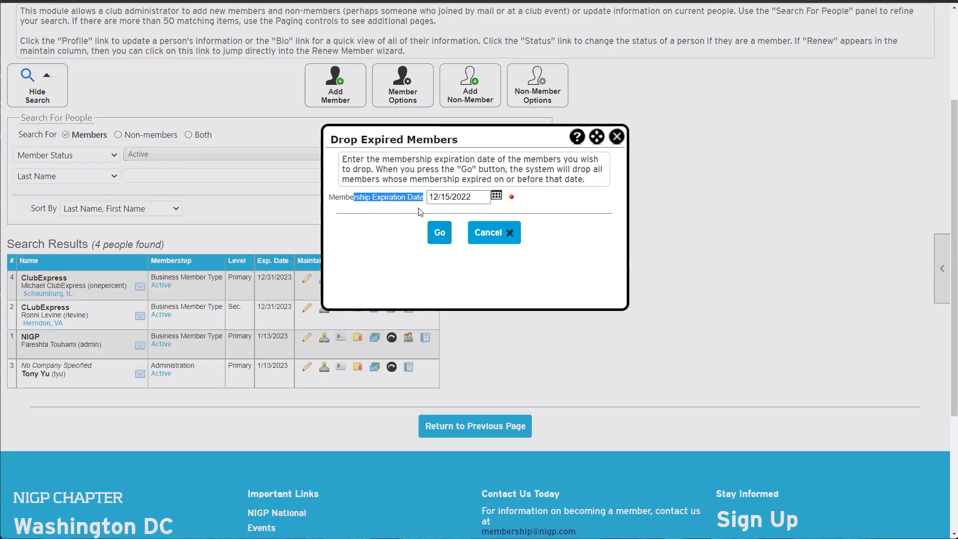
key("ctrl+a")
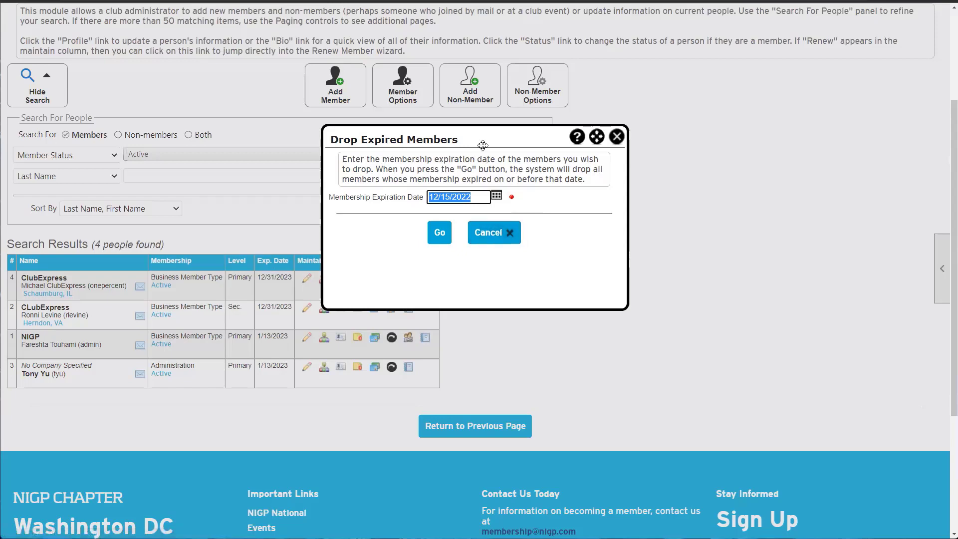
left_click_drag(482, 145, 375, 135)
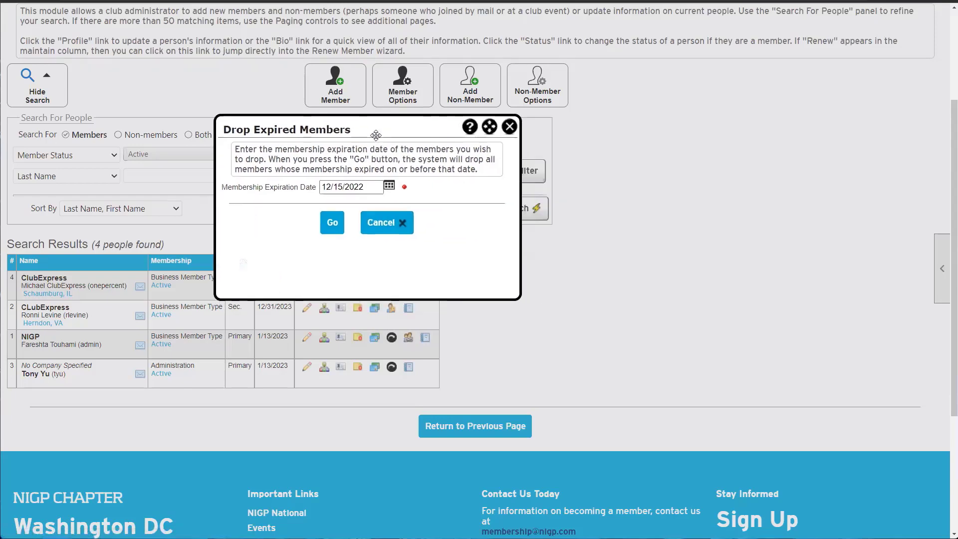
left_click(510, 127)
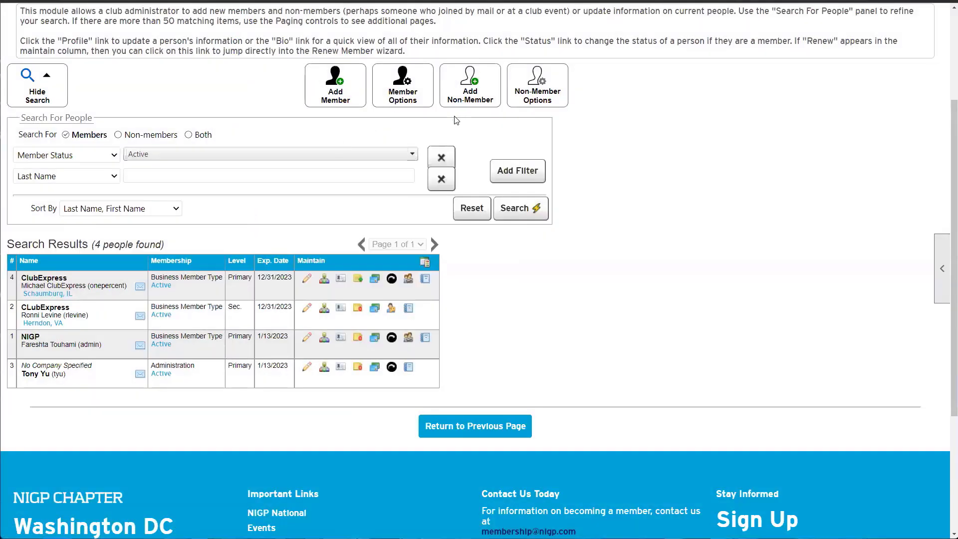
left_click(406, 94)
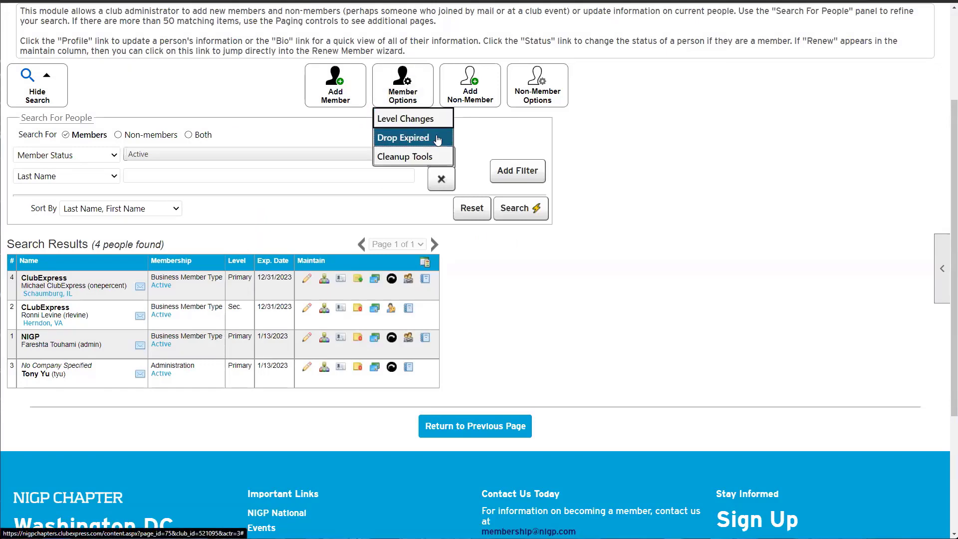
left_click(418, 157)
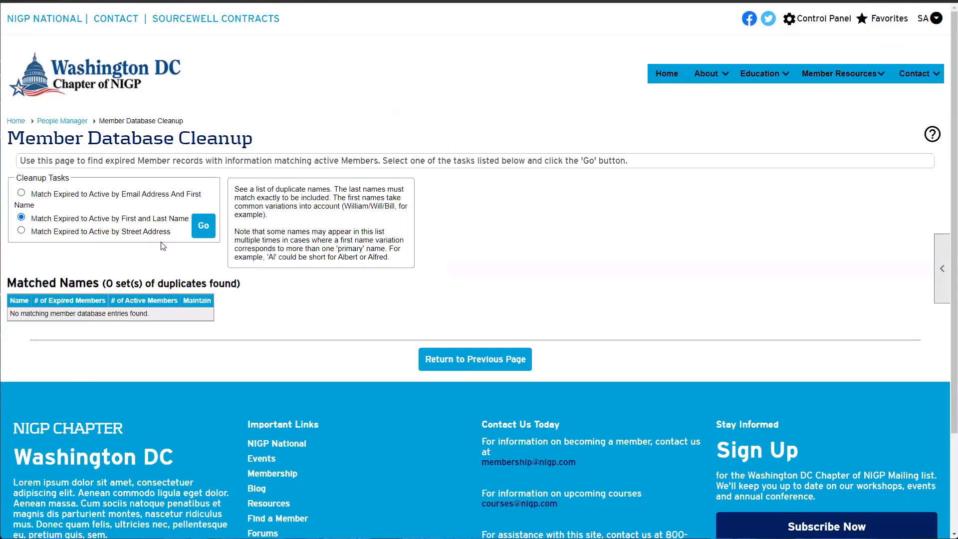
left_click_drag(42, 195, 186, 223)
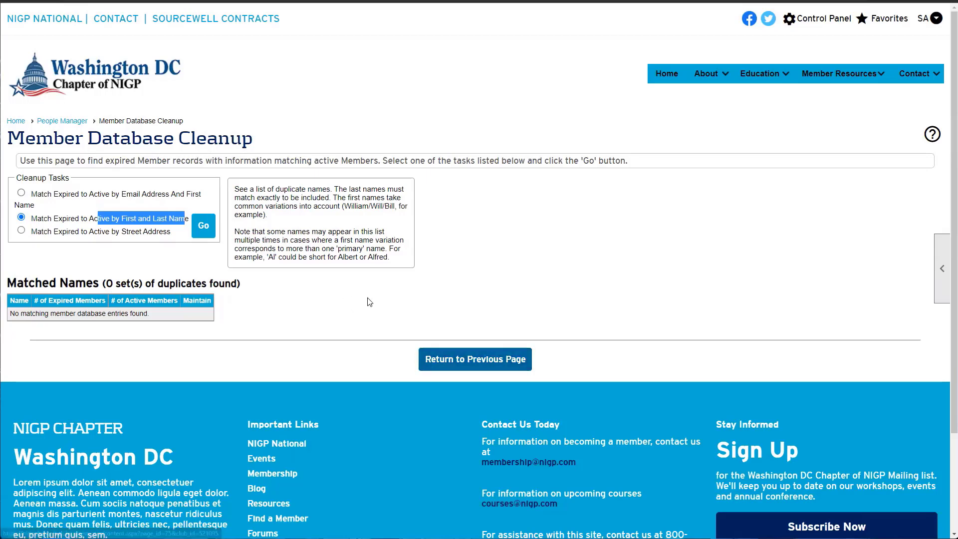
scroll(426, 327, "down", 2)
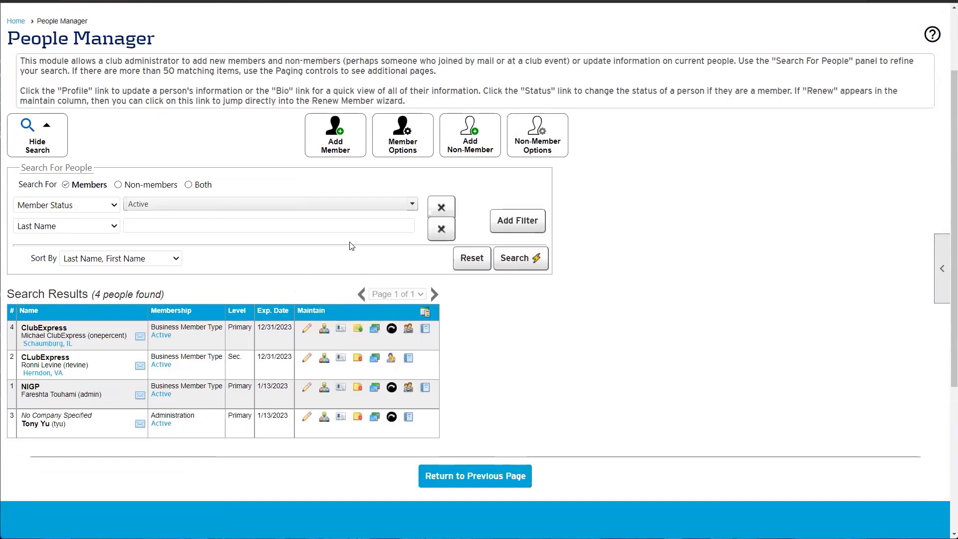
left_click(384, 153)
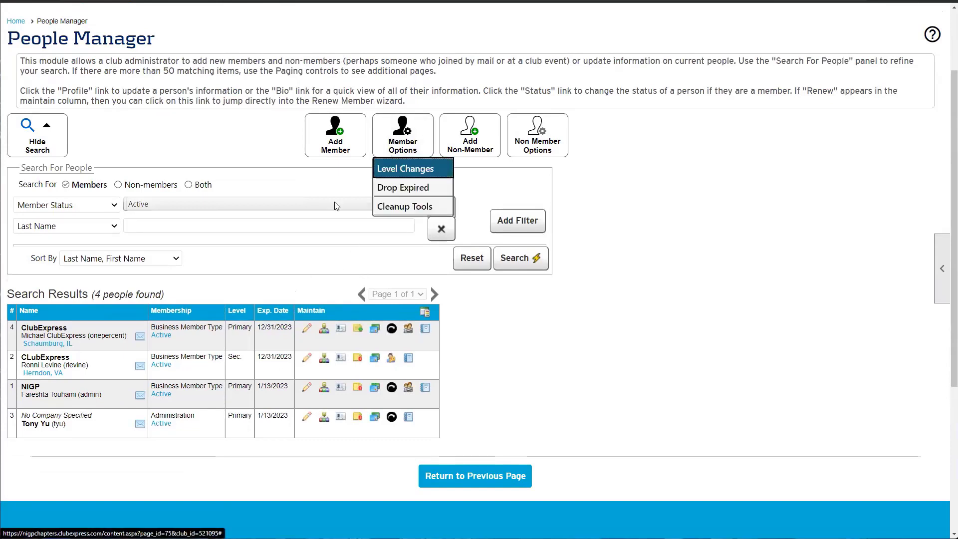
left_click(536, 343)
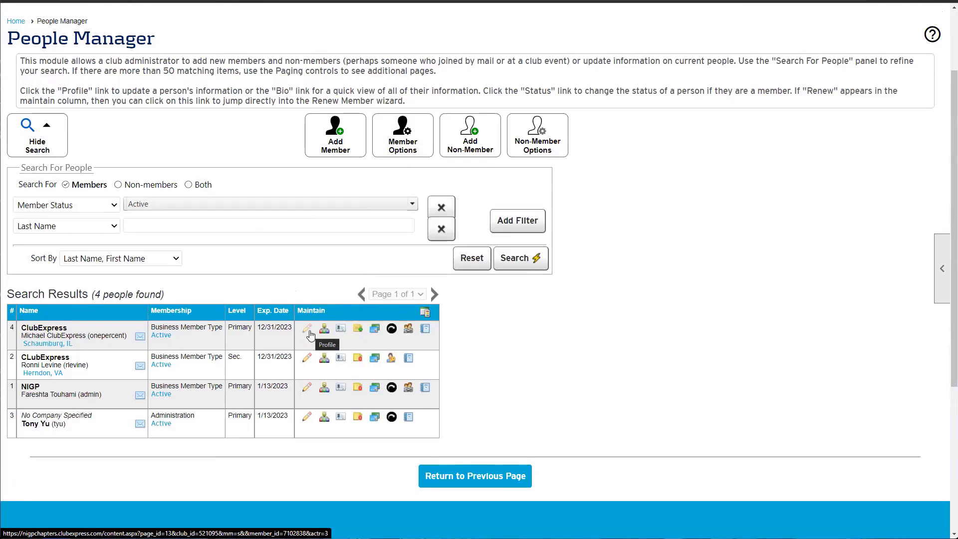
scroll(309, 335, "up", 2)
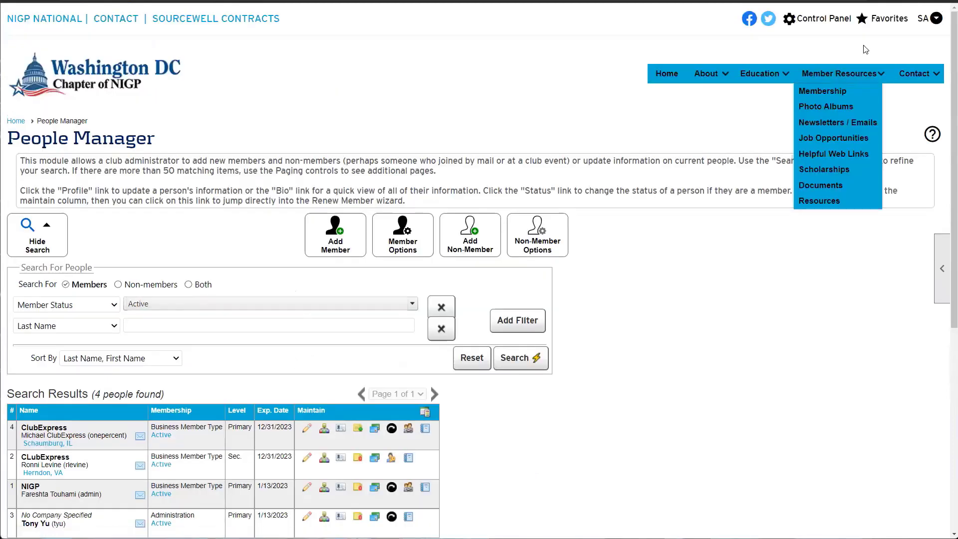
Log out of the administrator account and go to the Member Login page with saved credentials
left_click(922, 25)
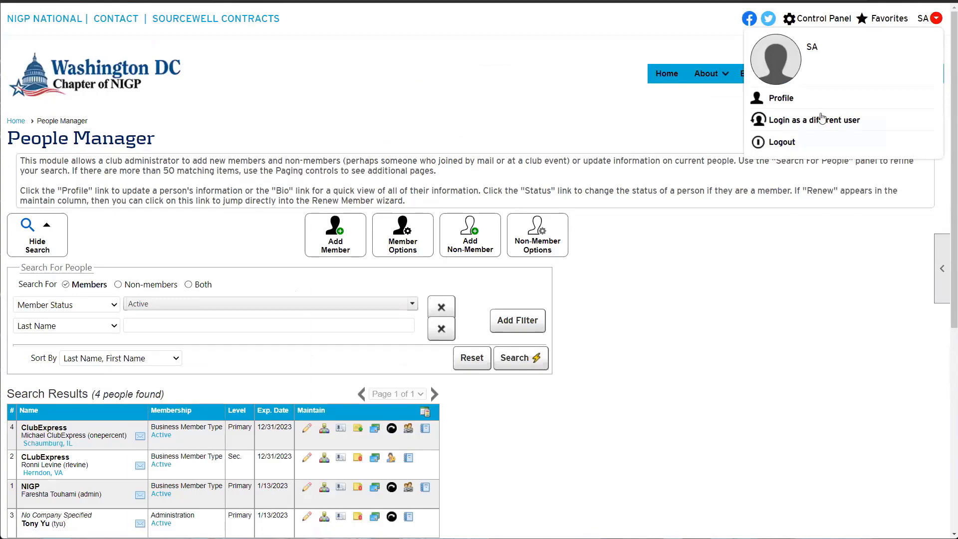
left_click(781, 141)
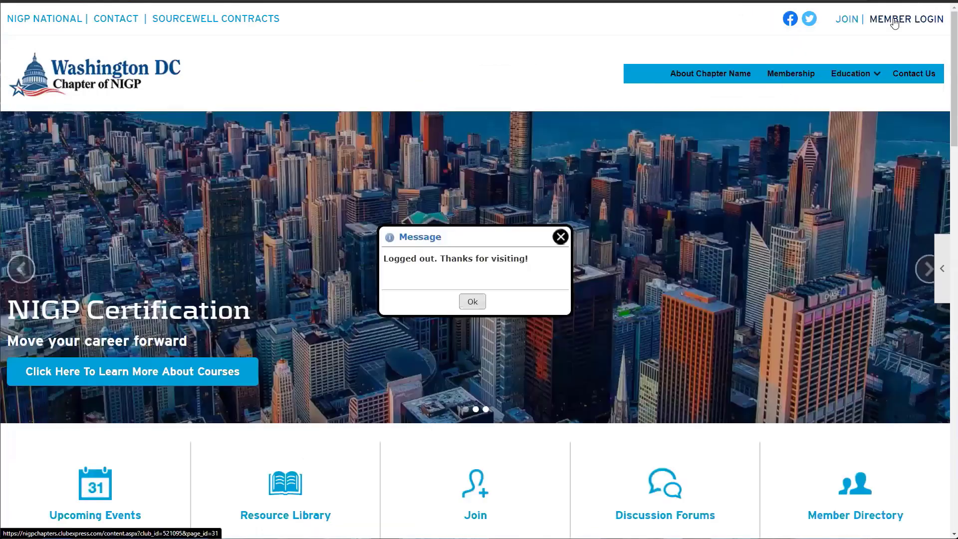
left_click(876, 19)
scroll(573, 171, "down", 2)
left_click(64, 105)
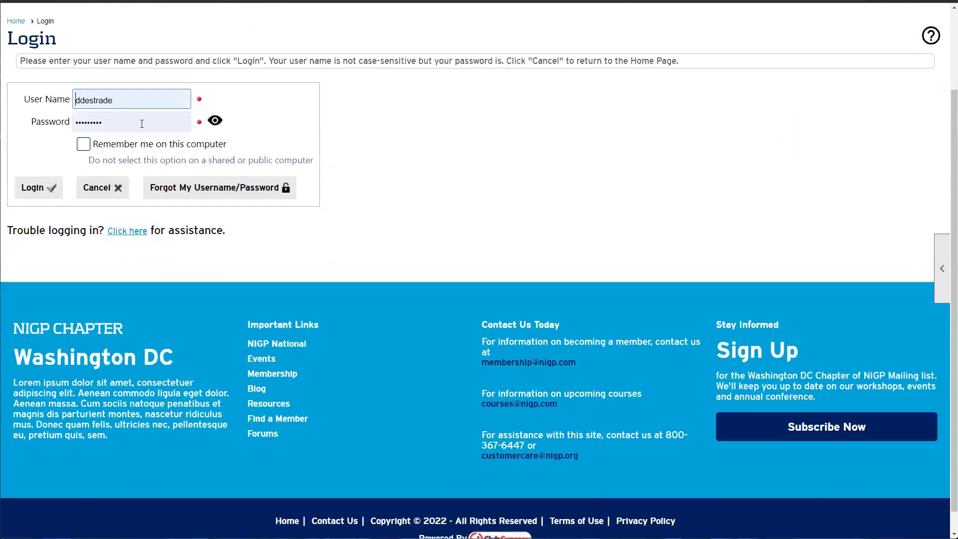
scroll(382, 118, "up", 2)
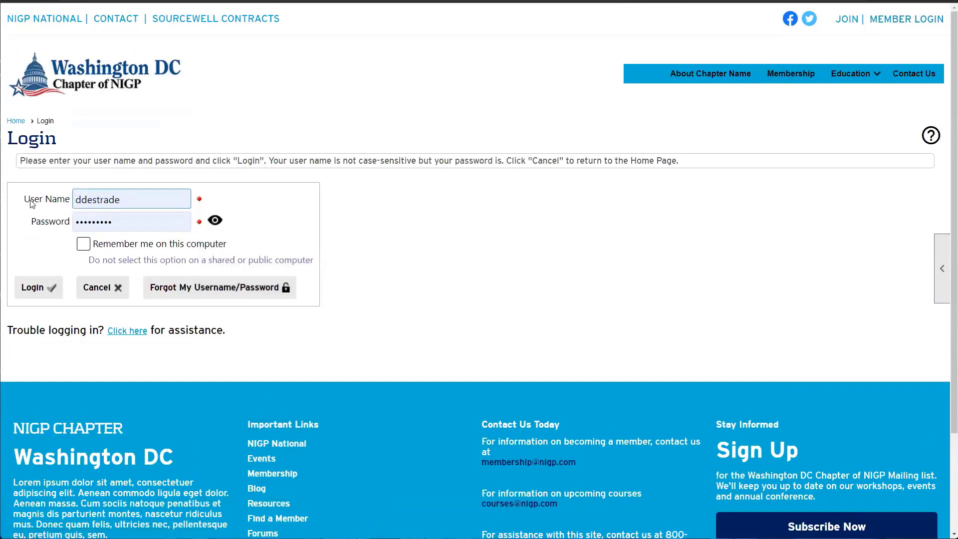
left_click(81, 203)
left_click_drag(81, 203, 73, 204)
left_click_drag(150, 220, 53, 228)
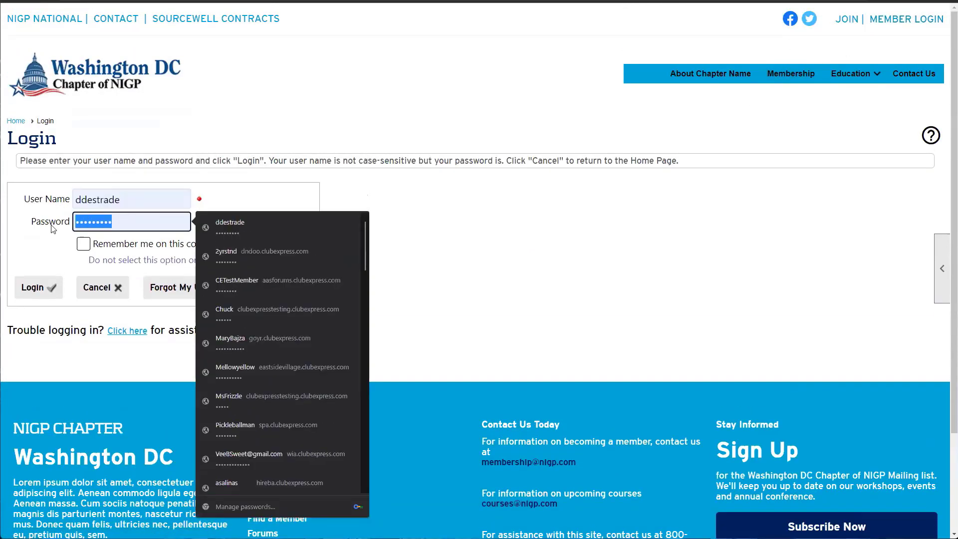
left_click(22, 267)
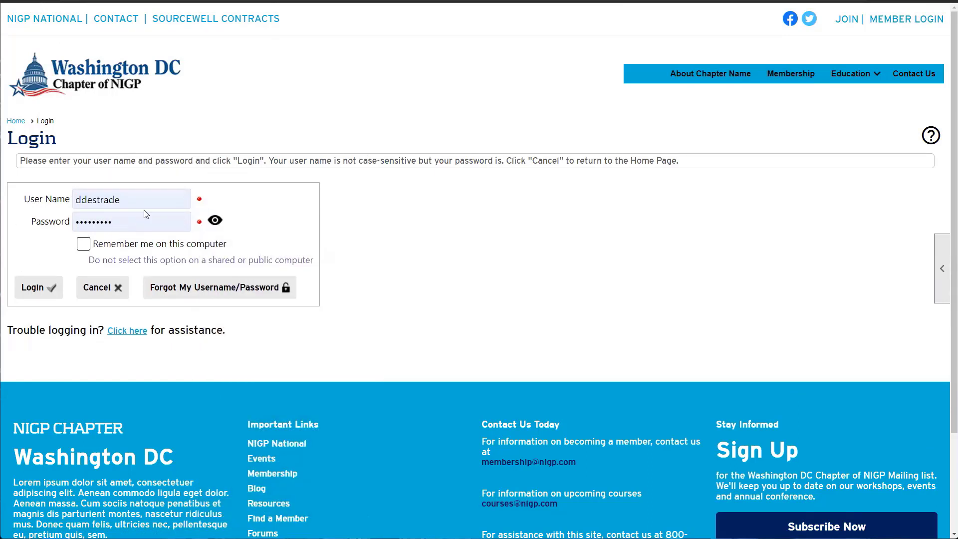
Preview the Forgot My Username/Password form's fields, then close it
left_click(190, 292)
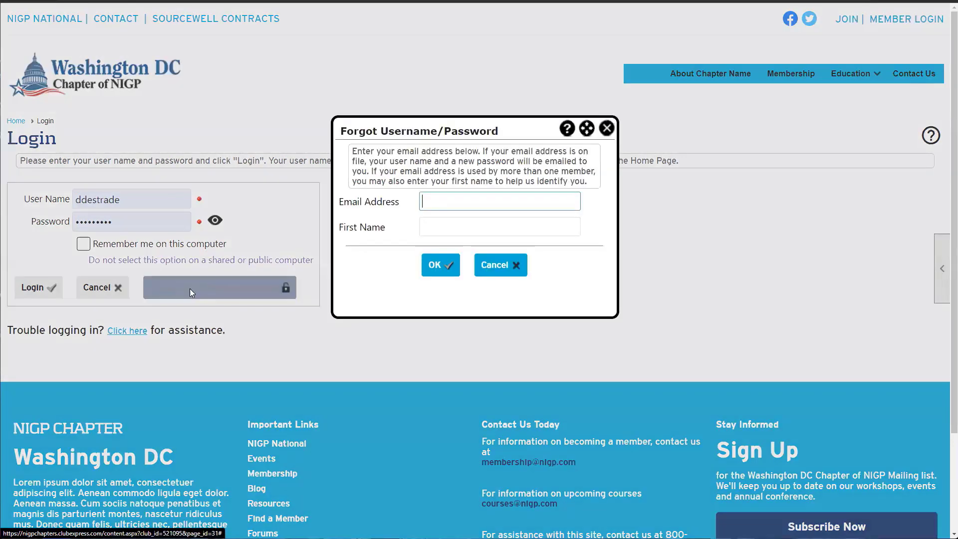
left_click_drag(345, 205, 412, 209)
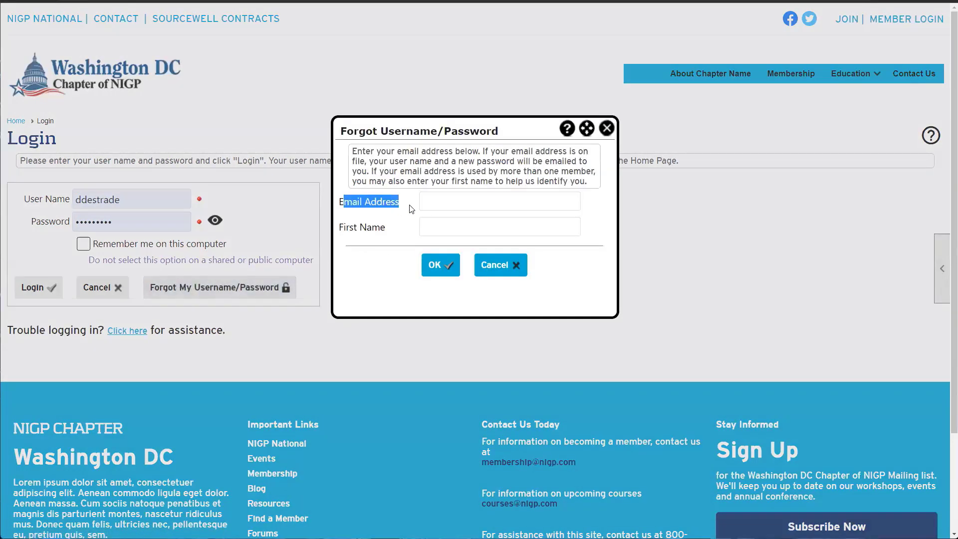
left_click(448, 229)
left_click(468, 207)
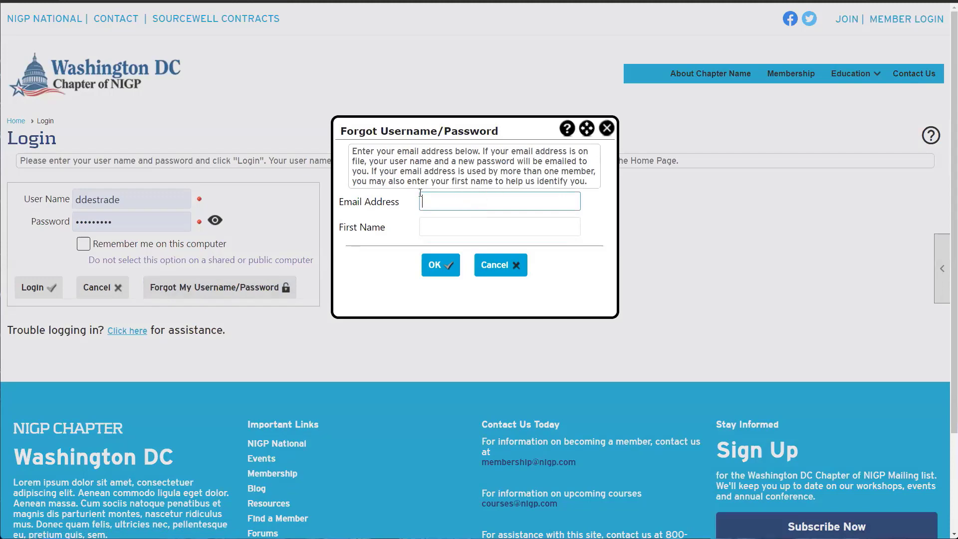
left_click_drag(395, 202, 340, 206)
left_click(605, 128)
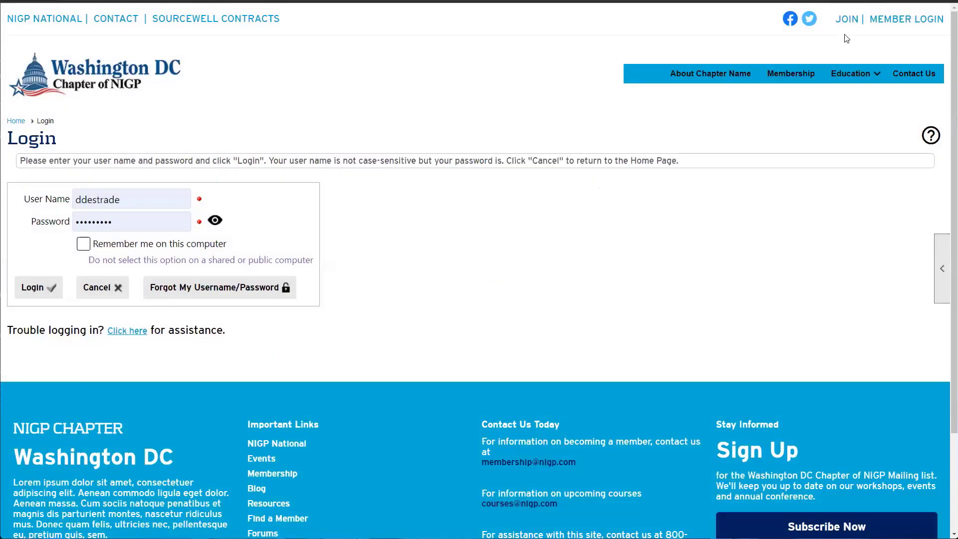
Log back in and run the People Manager search from Control Panel, finding 4 people
left_click(31, 283)
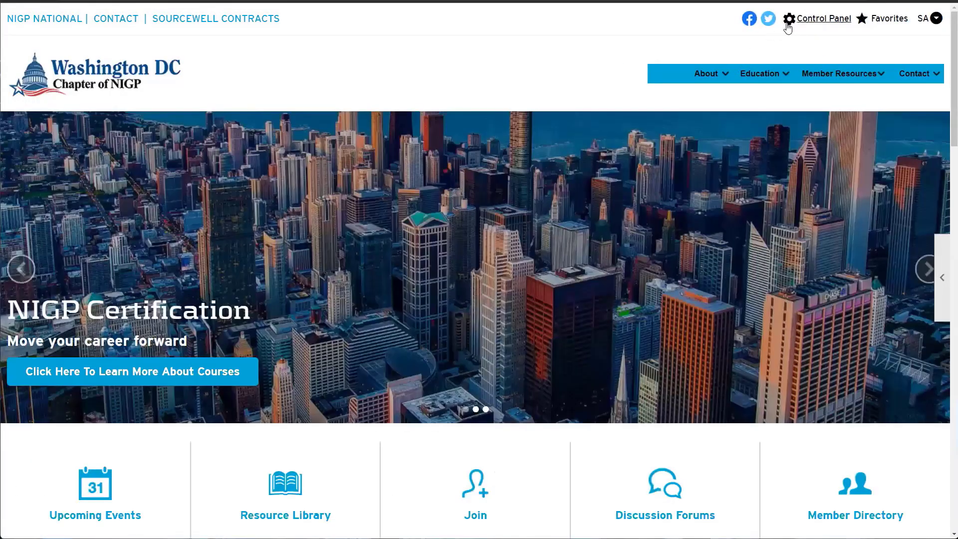
left_click(818, 19)
scroll(79, 222, "down", 2)
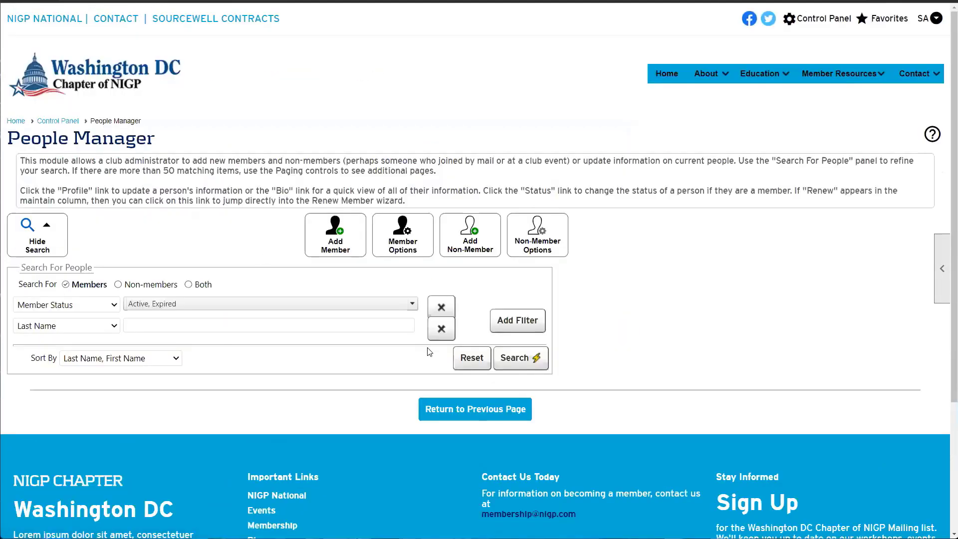
left_click(514, 358)
scroll(410, 396, "down", 4)
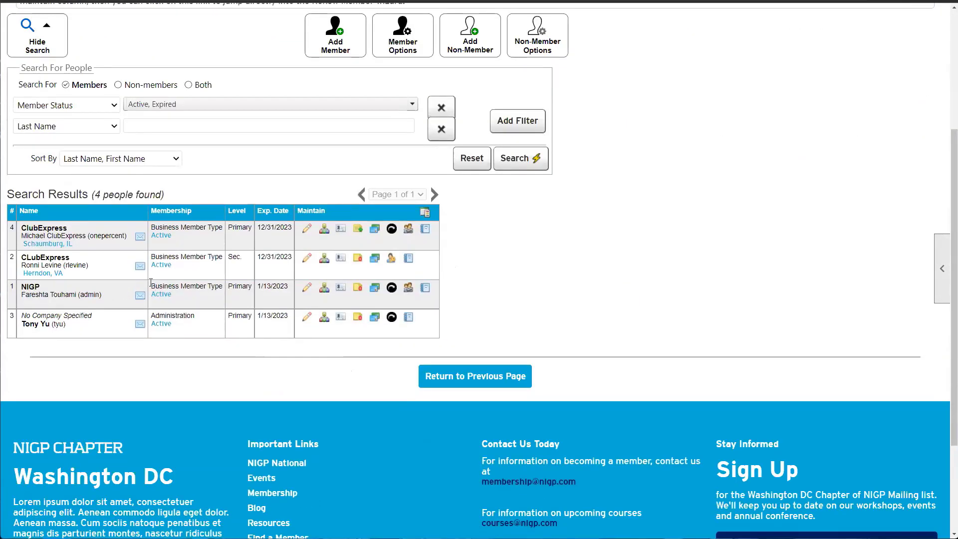
left_click_drag(124, 237, 35, 234)
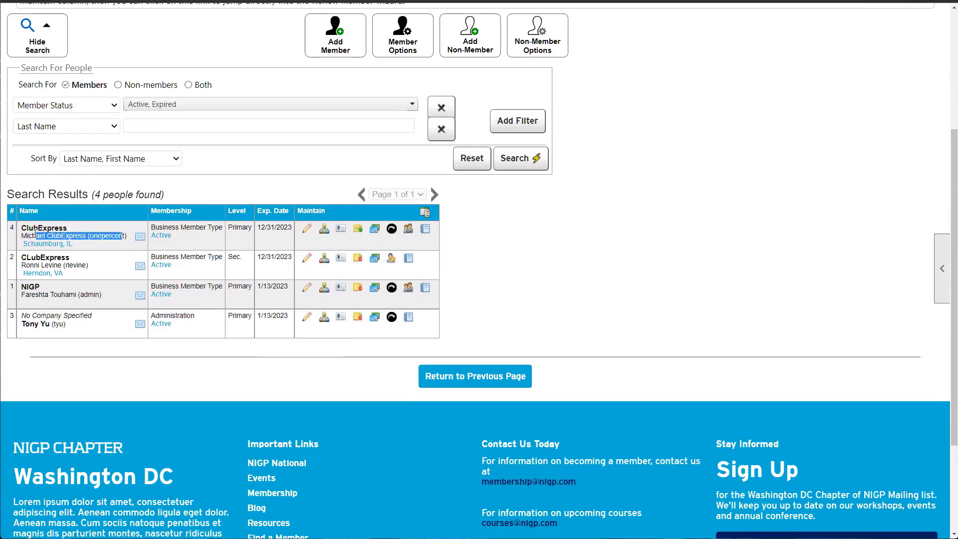
left_click(35, 233)
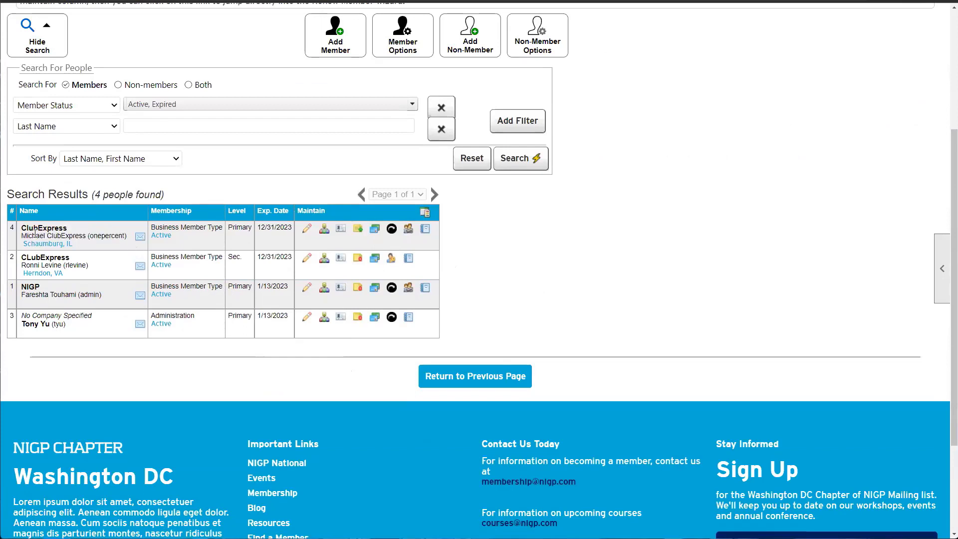
Open the first member's profile and highlight its membership summary and current email address
left_click(307, 229)
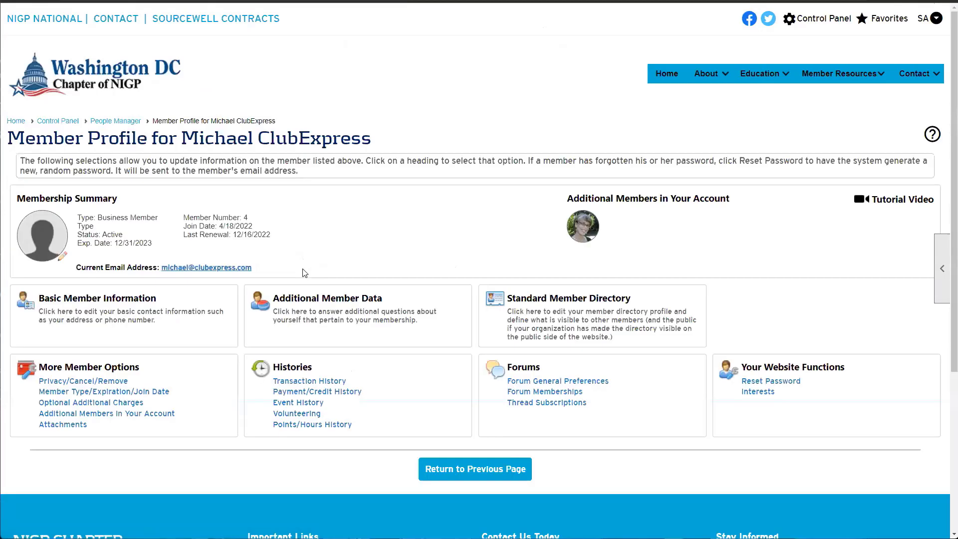
scroll(305, 269, "down", 1)
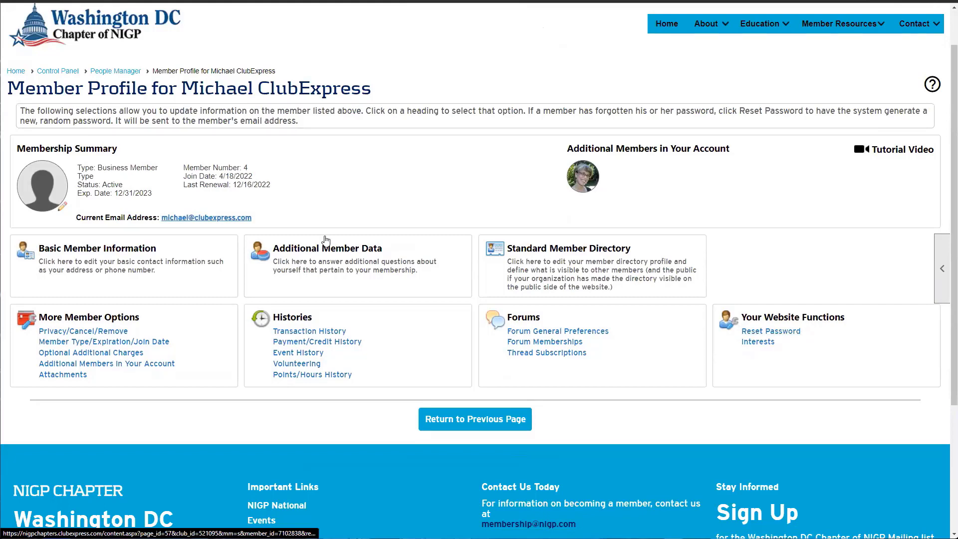
left_click_drag(321, 222, 186, 229)
left_click(282, 222)
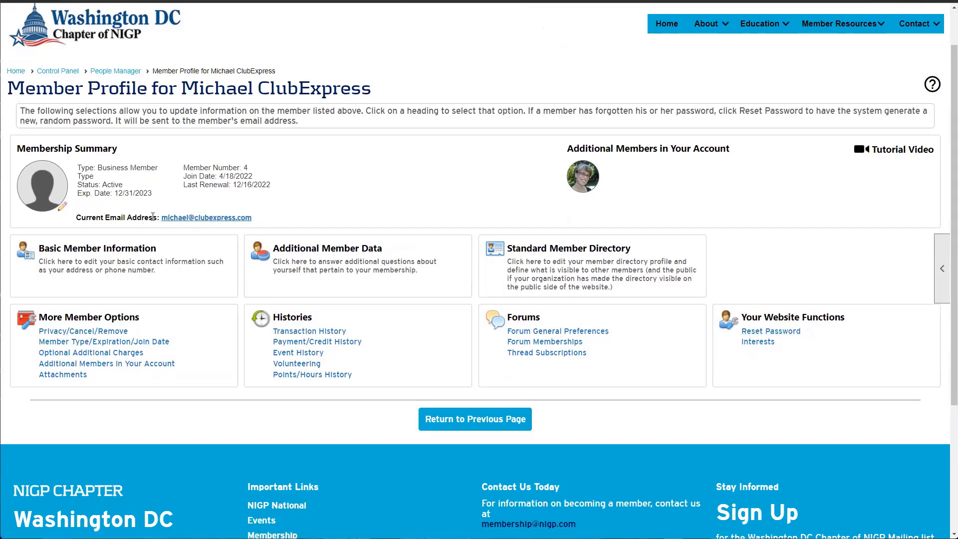
left_click_drag(158, 217, 260, 227)
left_click(260, 227)
Bring up the member's Basic Member Information contact form
mouse_move(875, 31)
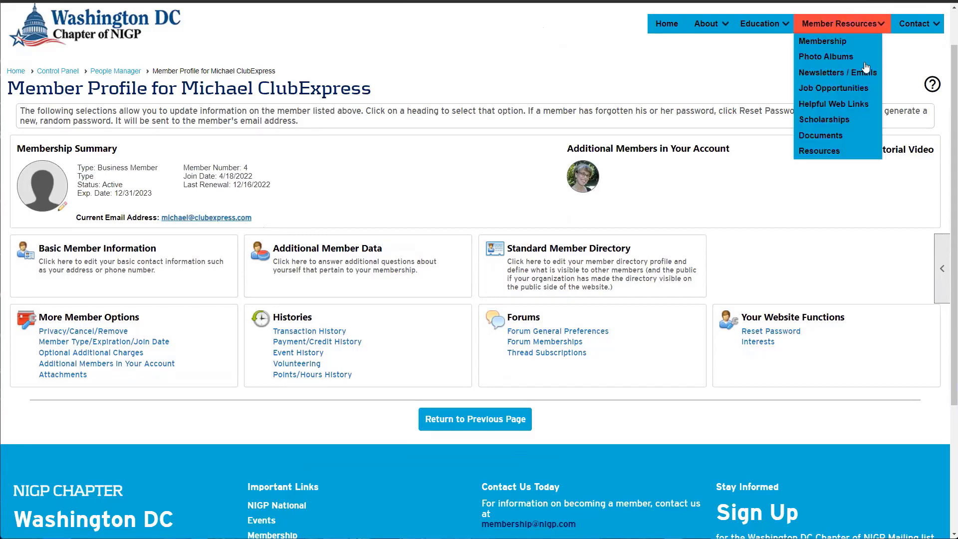
scroll(830, 99, "up", 1)
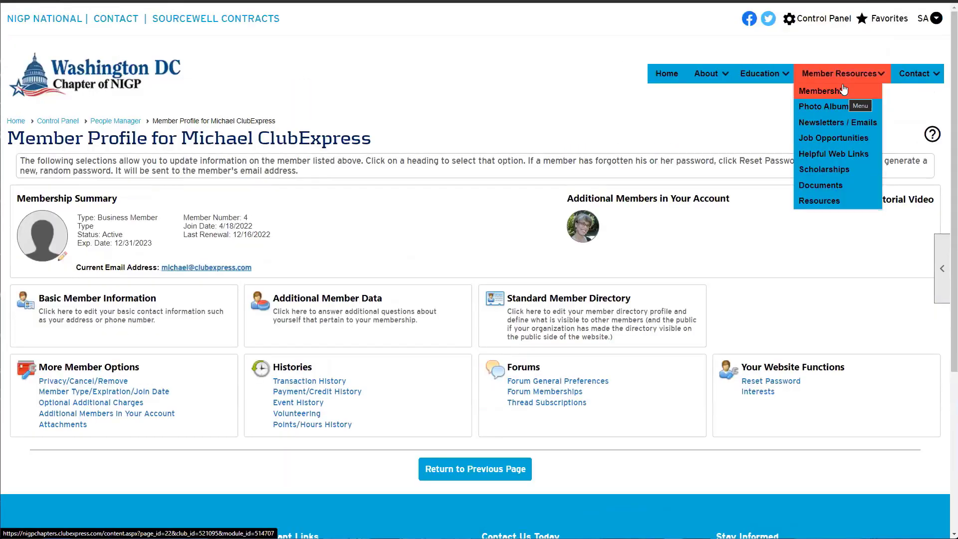
mouse_move(922, 19)
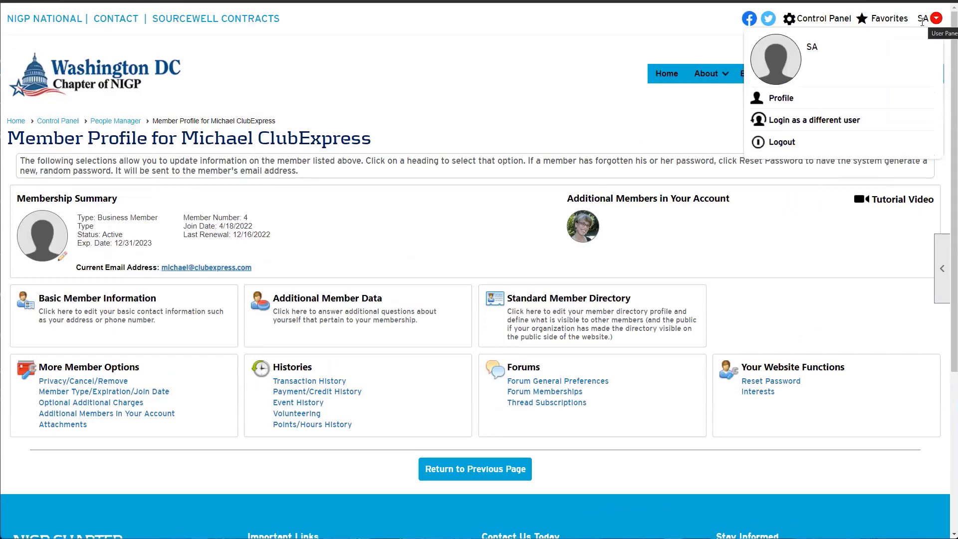
left_click(155, 327)
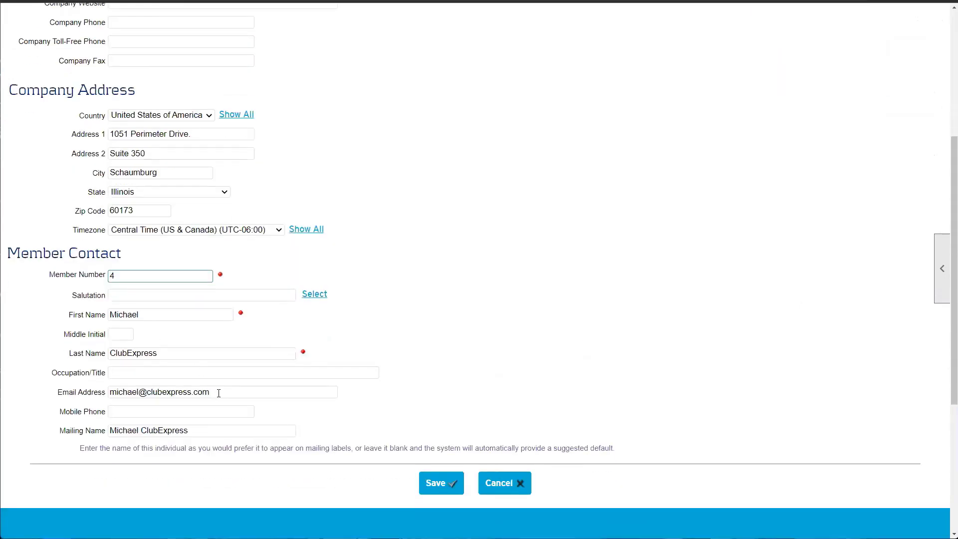
Cut the address out of the Email Address field and save the contact form
left_click_drag(248, 394, 71, 394)
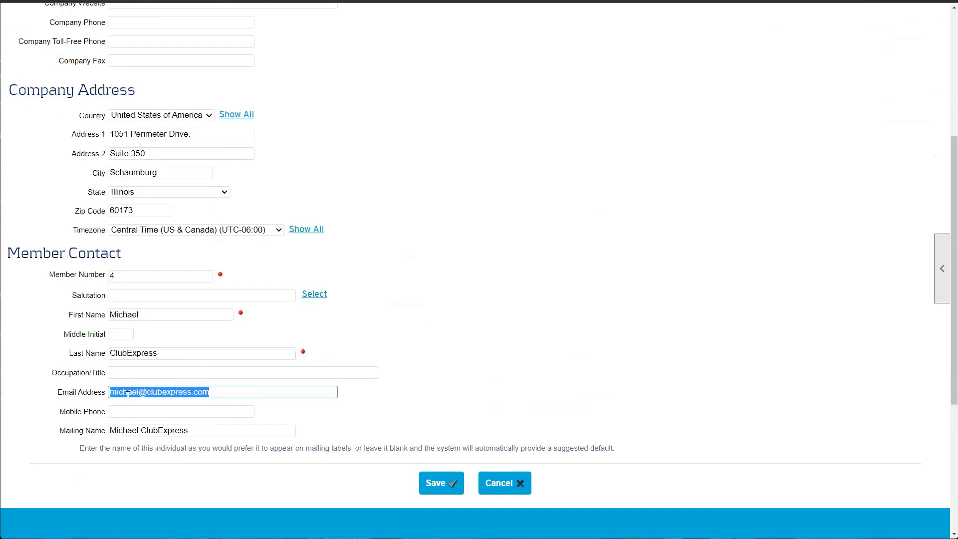
right_click(129, 394)
left_click(155, 397)
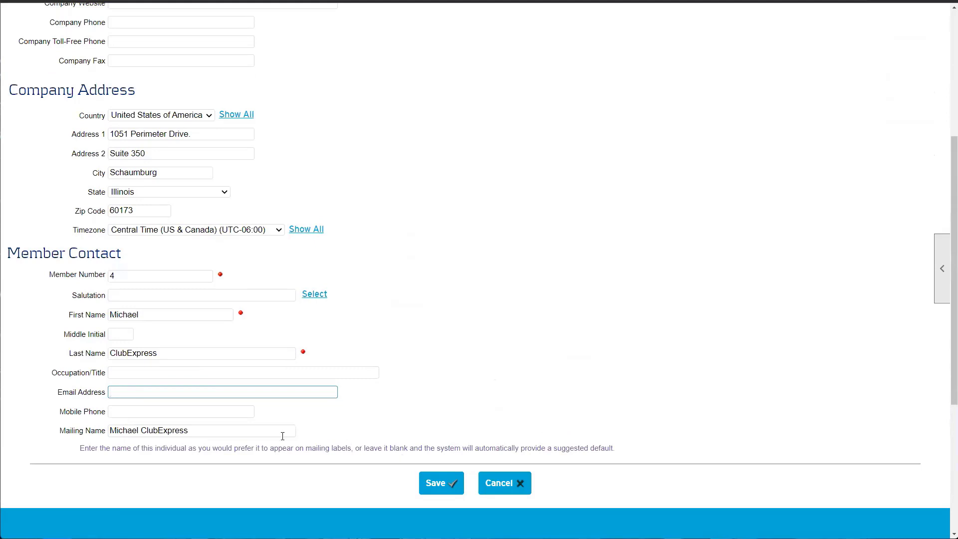
left_click_drag(74, 396, 122, 393)
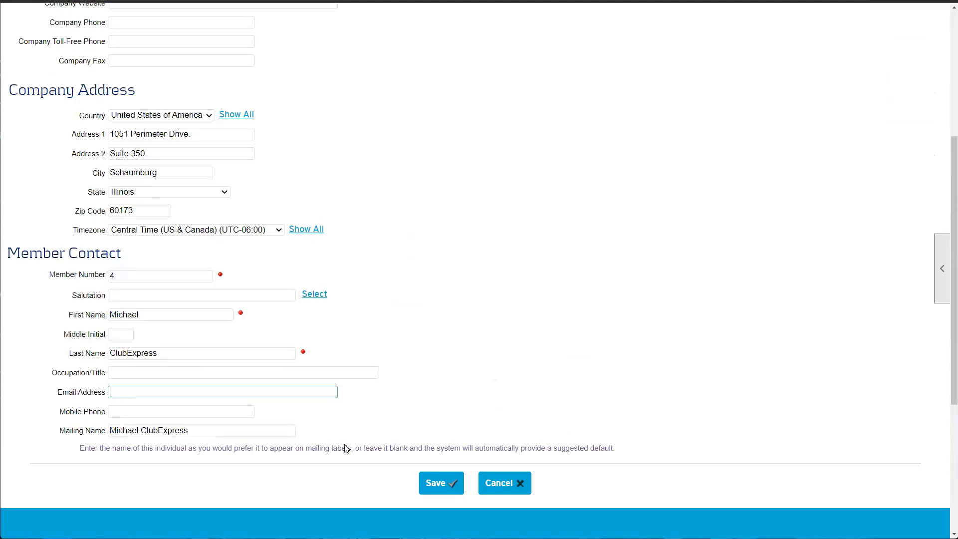
left_click(440, 487)
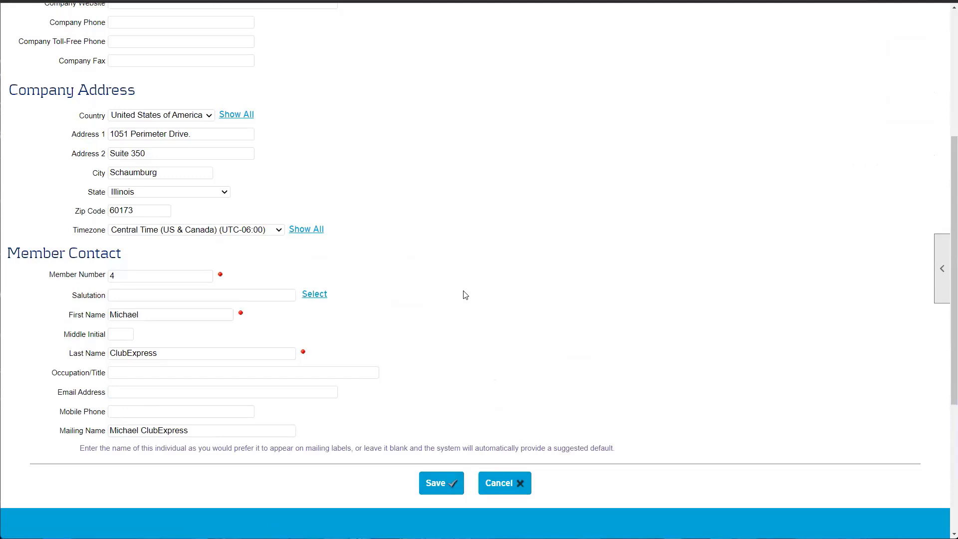
scroll(464, 295, "up", 5)
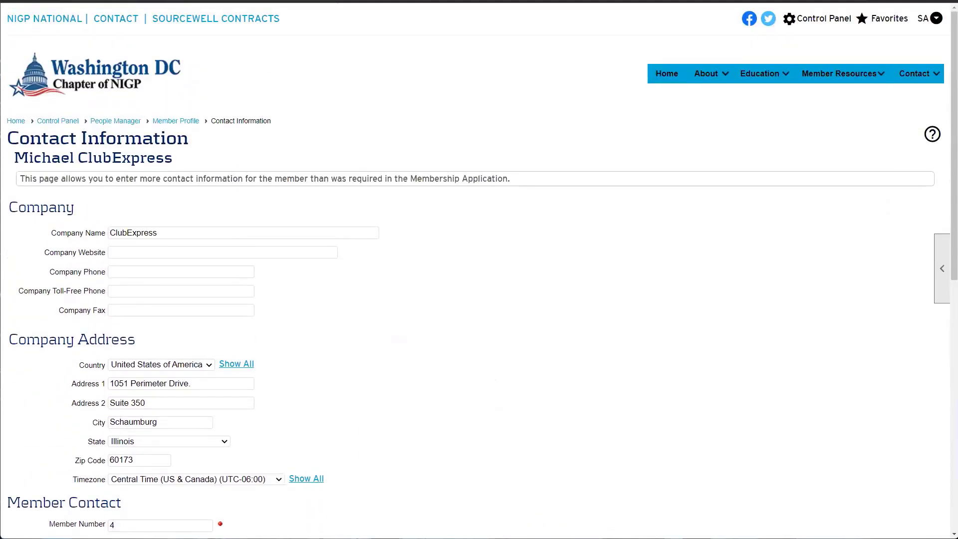
scroll(498, 151, "down", 2)
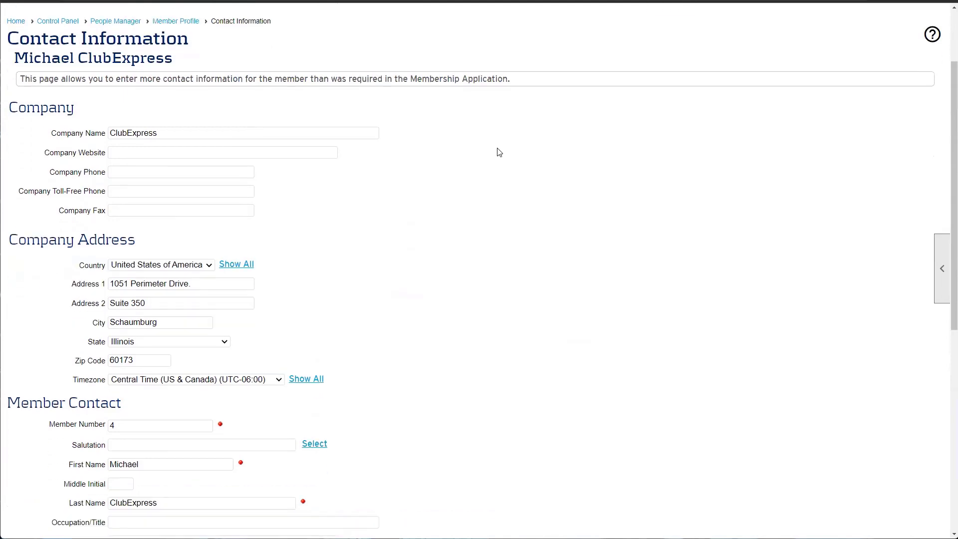
scroll(467, 208, "down", 3)
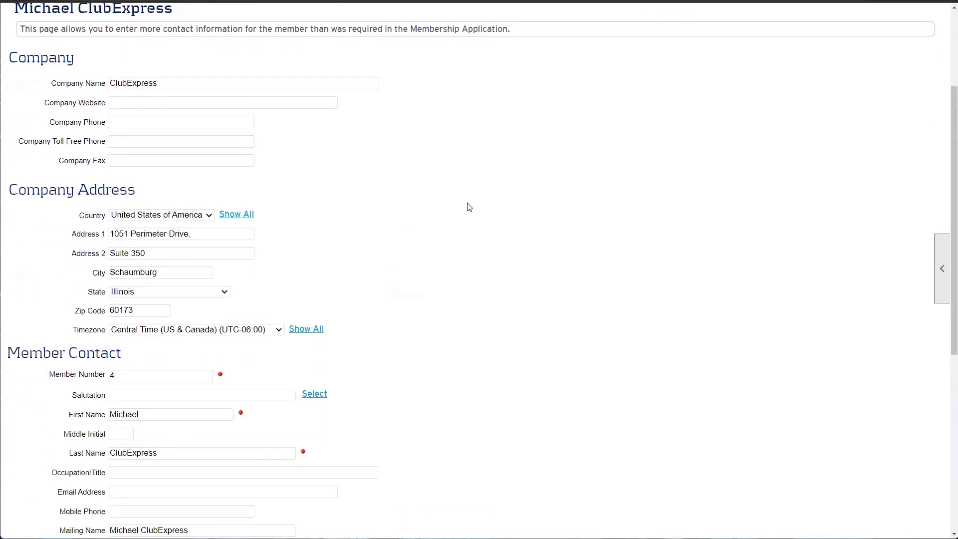
scroll(427, 465, "up", 5)
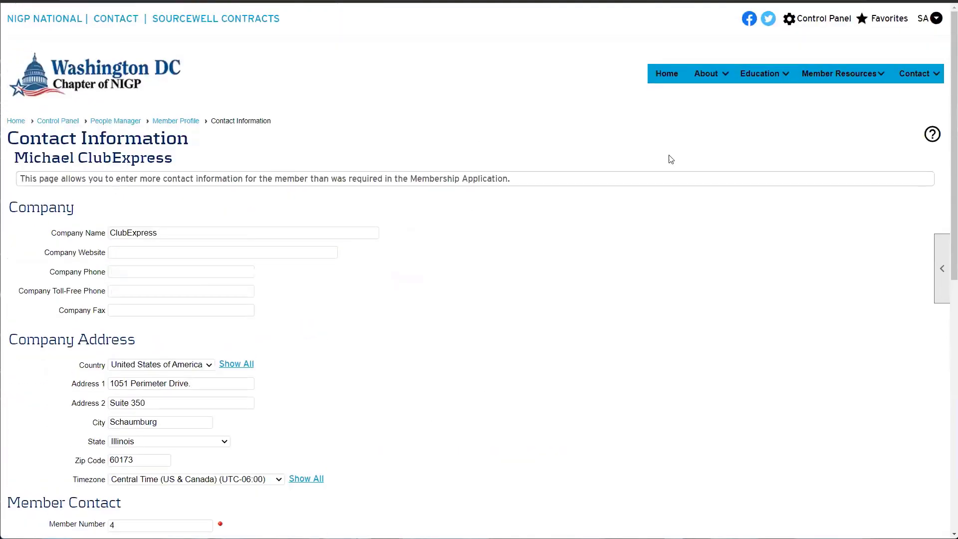
Go back through the Control Panel to the member's basic contact information form
left_click(795, 22)
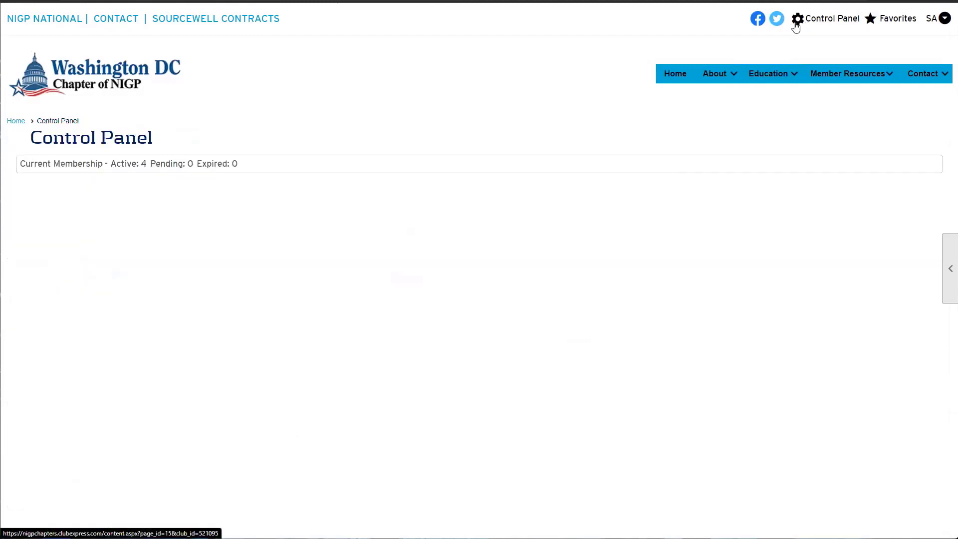
scroll(177, 173, "down", 2)
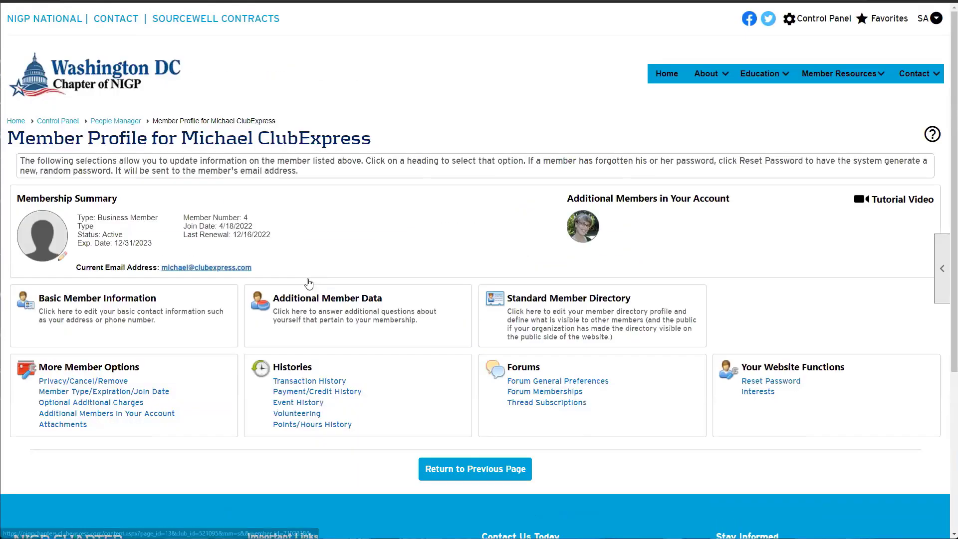
scroll(314, 280, "down", 3)
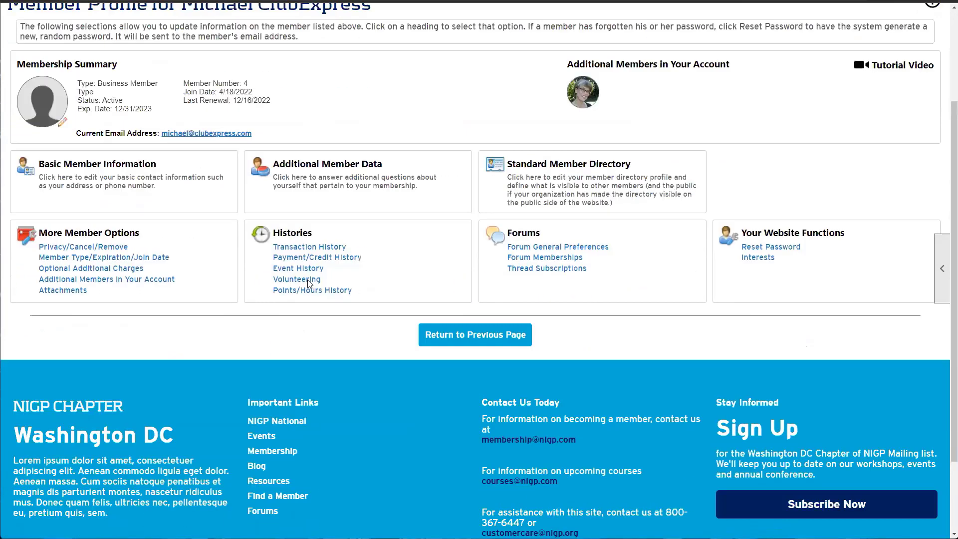
left_click(129, 190)
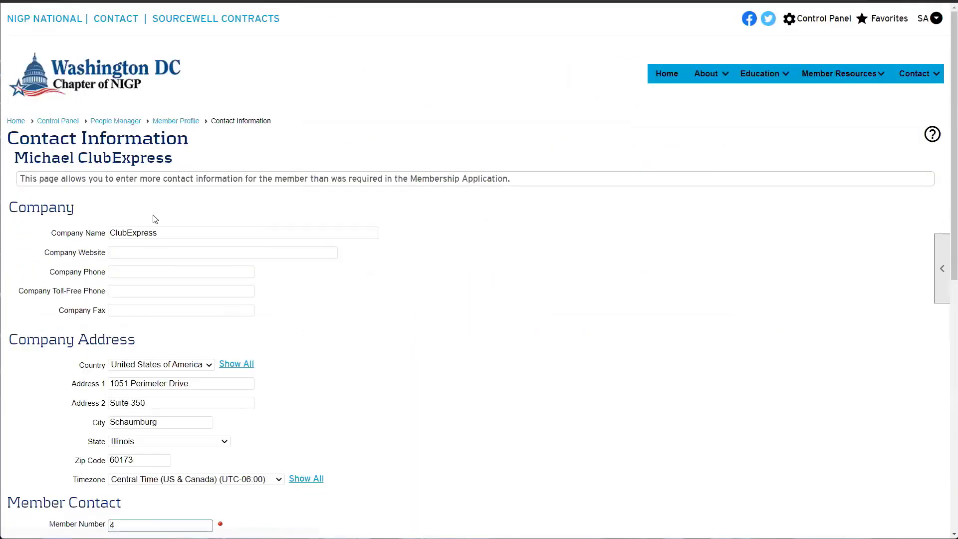
scroll(168, 310, "down", 4)
Delete the Email Address, save, and check the profile reports no linked email
triple_click(149, 439)
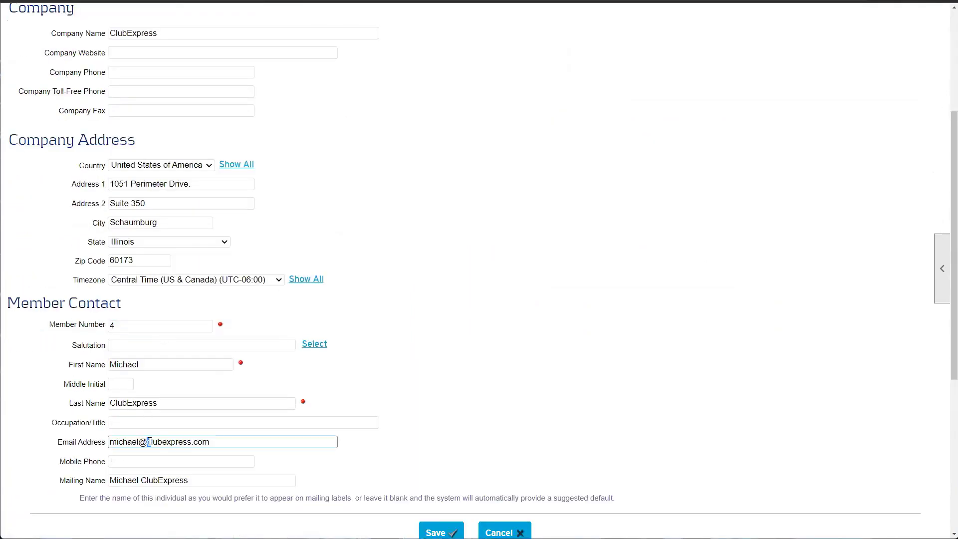
key("BackSpace")
left_click(457, 525)
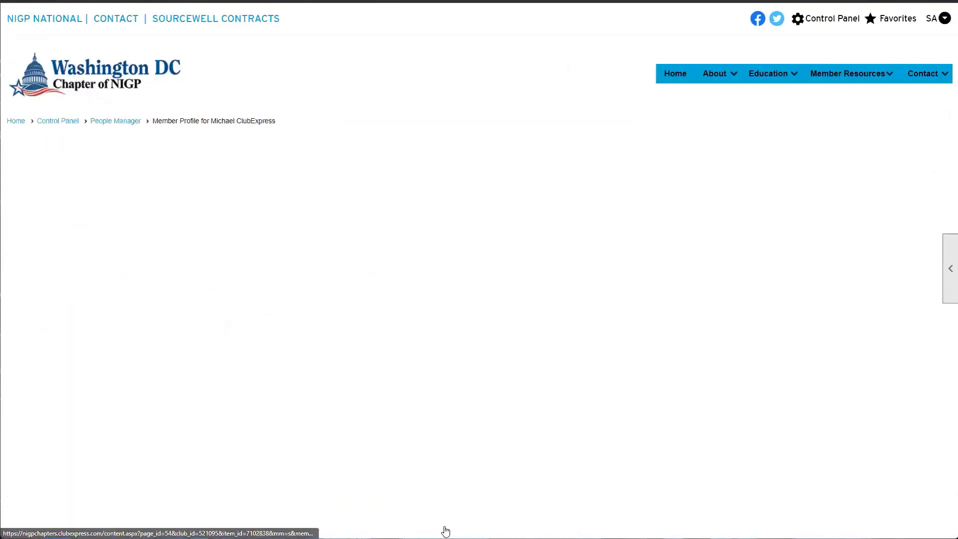
left_click(471, 301)
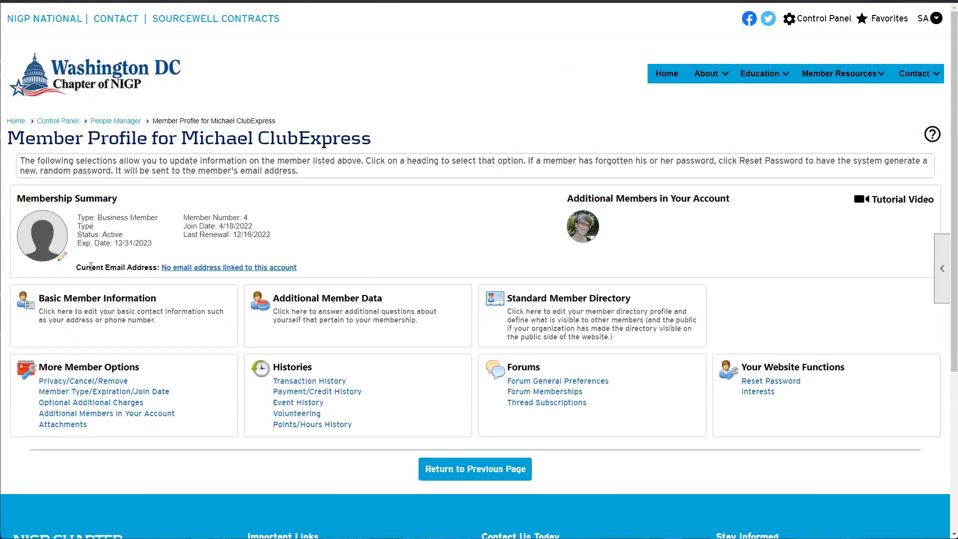
left_click_drag(74, 271, 162, 272)
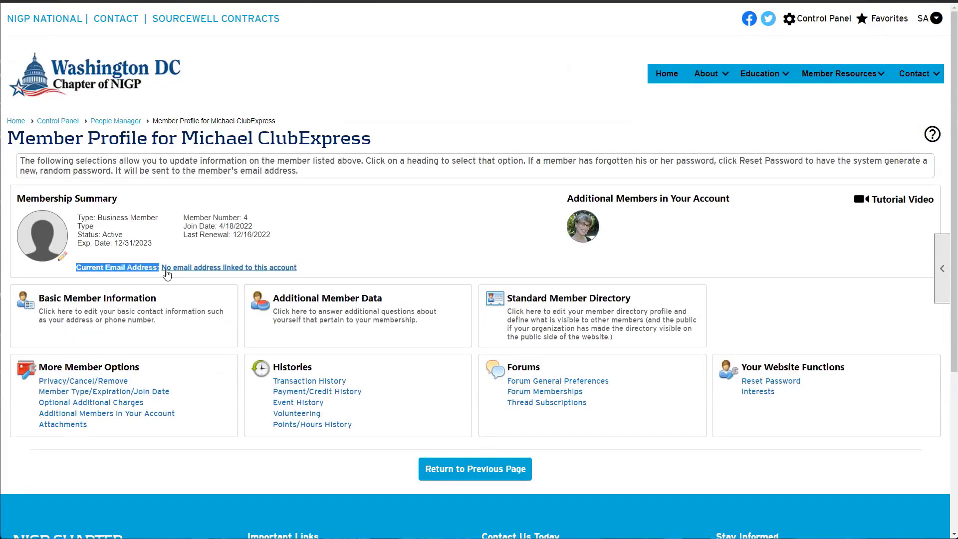
left_click(289, 277)
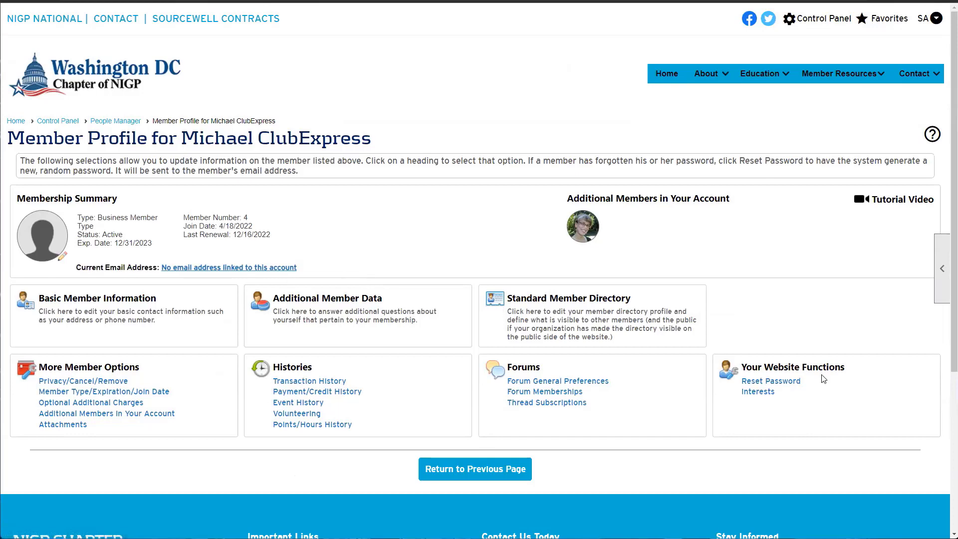
Reset the member's password and highlight the new password and user name in the message
left_click(789, 382)
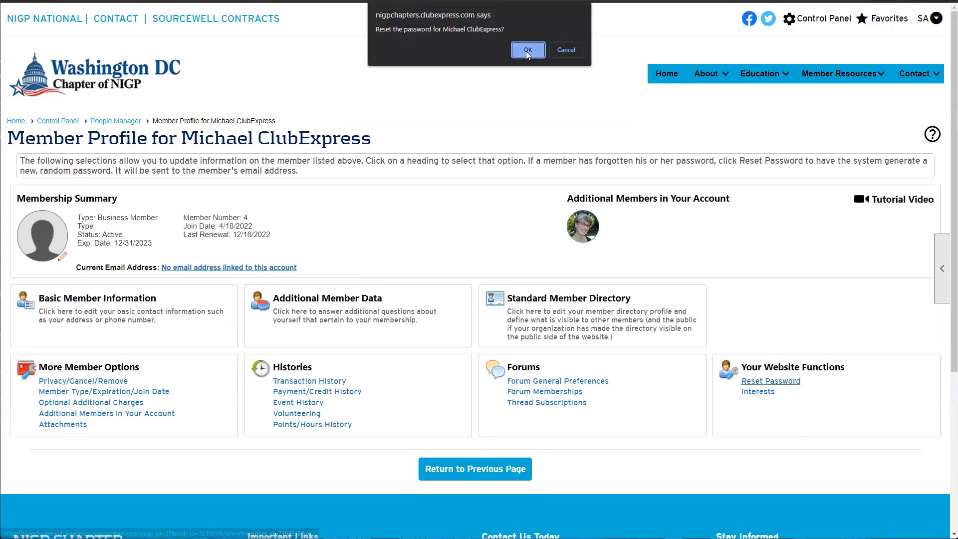
left_click_drag(403, 30, 483, 35)
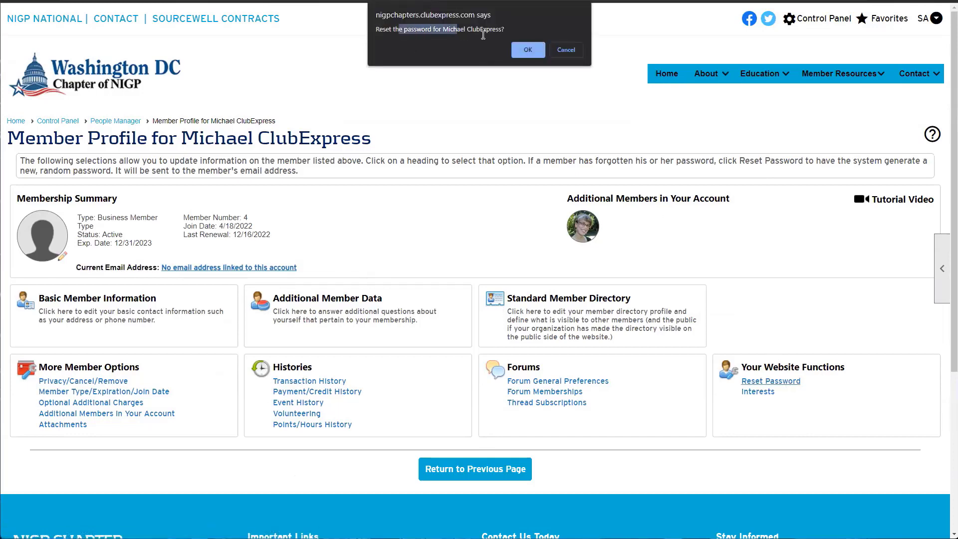
left_click(528, 50)
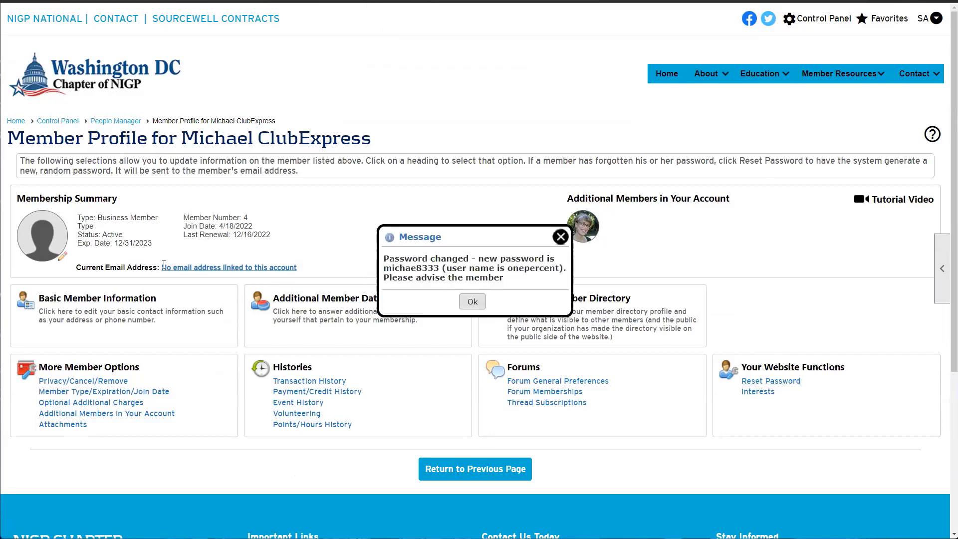
left_click_drag(494, 237, 488, 180)
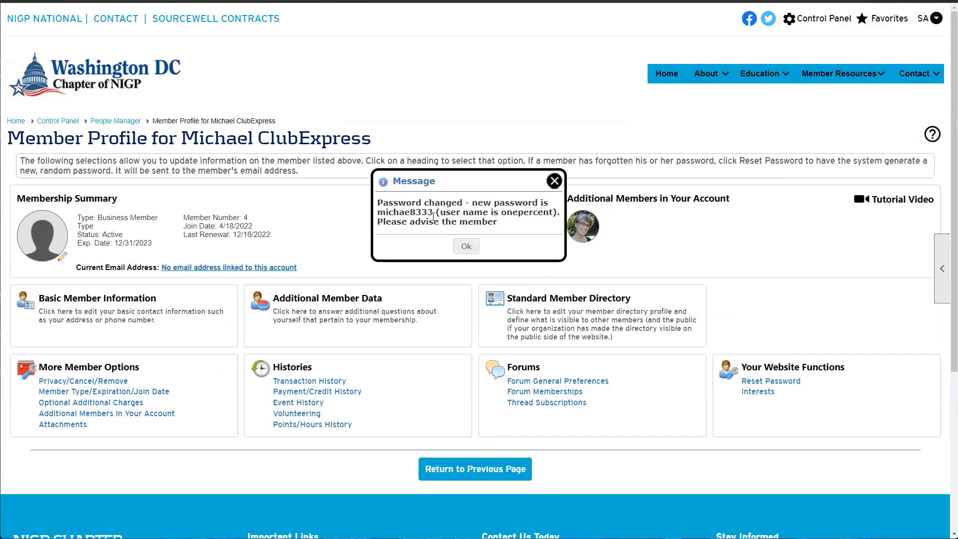
left_click_drag(446, 214, 535, 216)
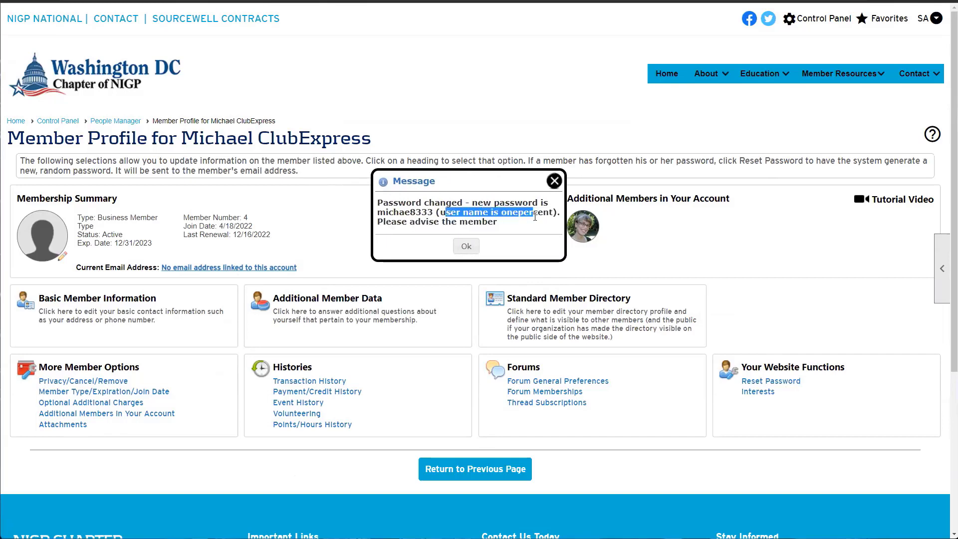
left_click_drag(379, 214, 432, 215)
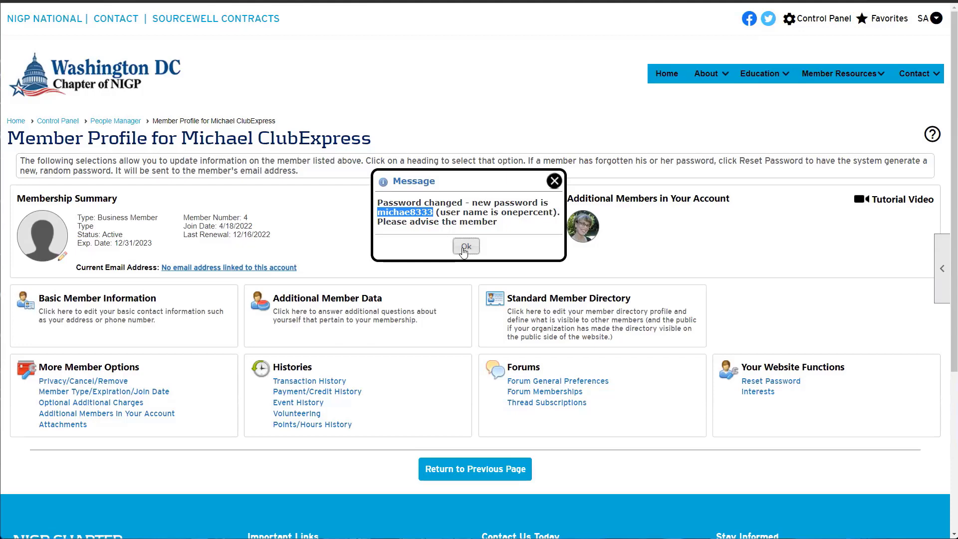
Move the new-password message aside and then close it
left_click_drag(544, 178, 436, 164)
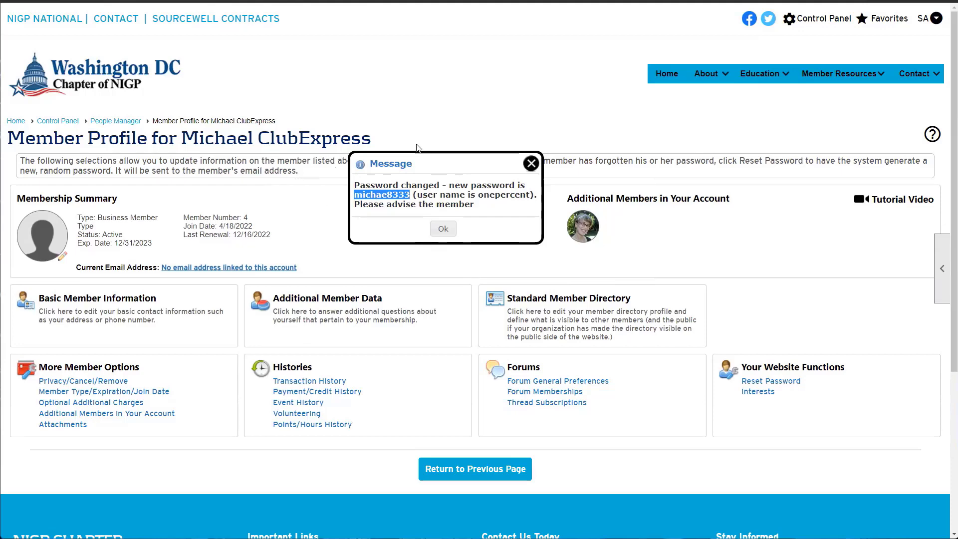
left_click_drag(449, 162, 592, 173)
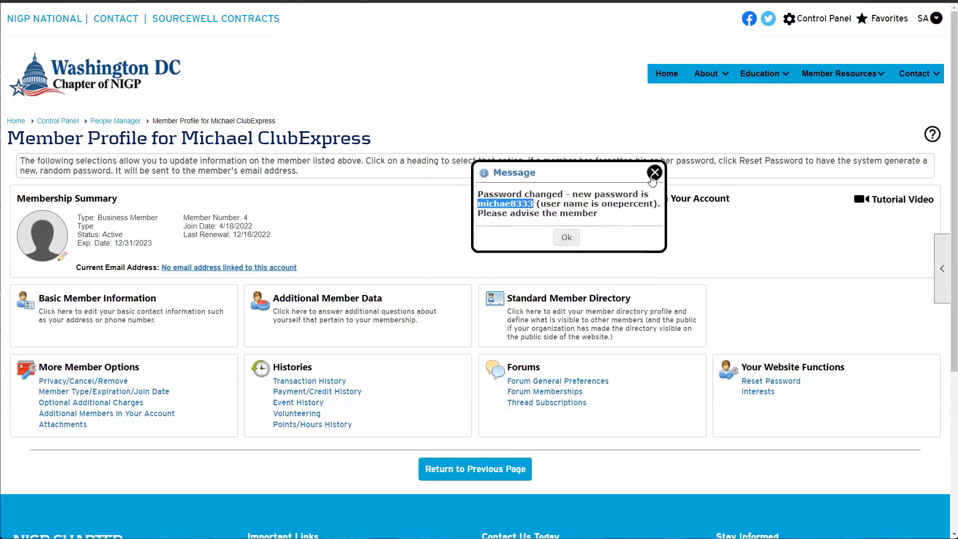
left_click(652, 175)
Paste the member's e-mail into the Email Address field of Basic Member Information and save
left_click(141, 302)
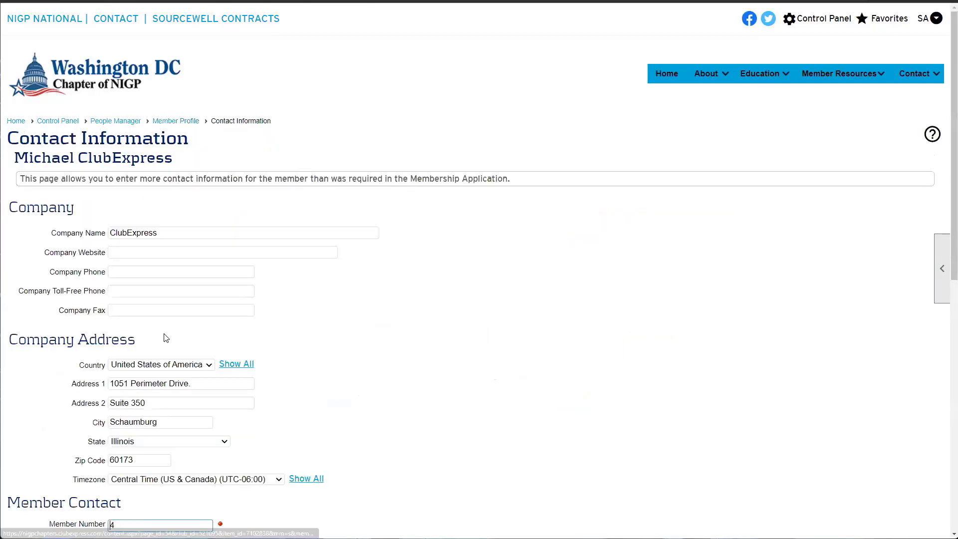
scroll(165, 334, "down", 8)
left_click(120, 242)
right_click(120, 243)
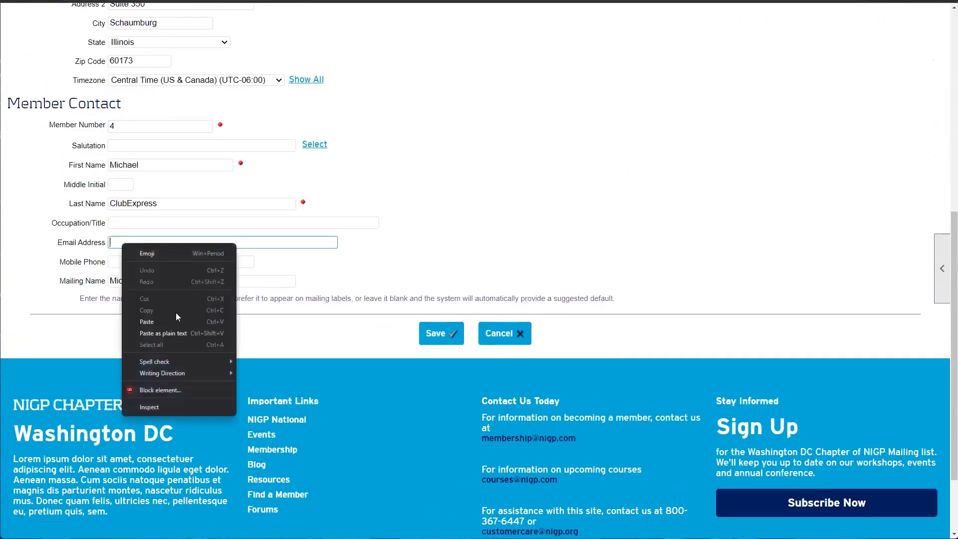
left_click(172, 322)
left_click(438, 333)
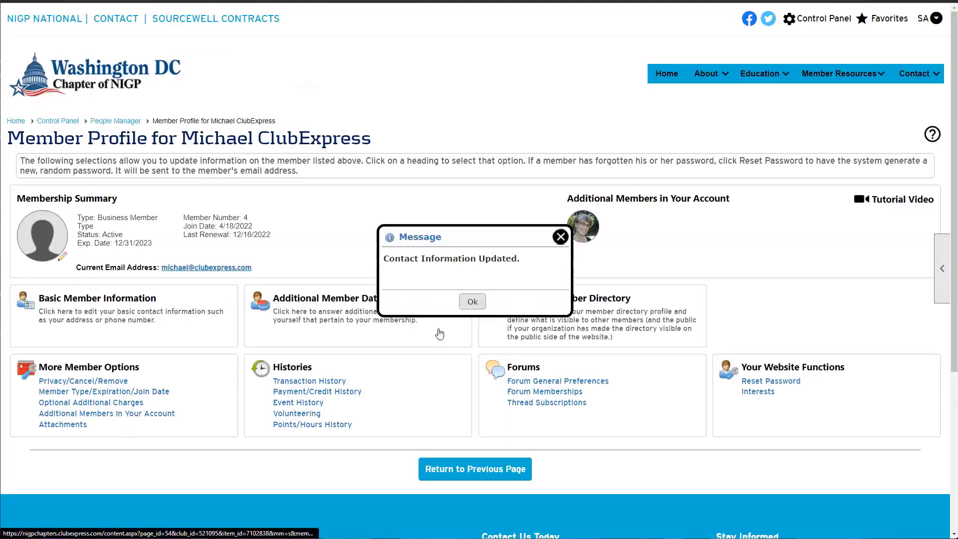
left_click(454, 303)
Highlight the Histories heading and the member's name in the page title
left_click_drag(266, 272, 76, 276)
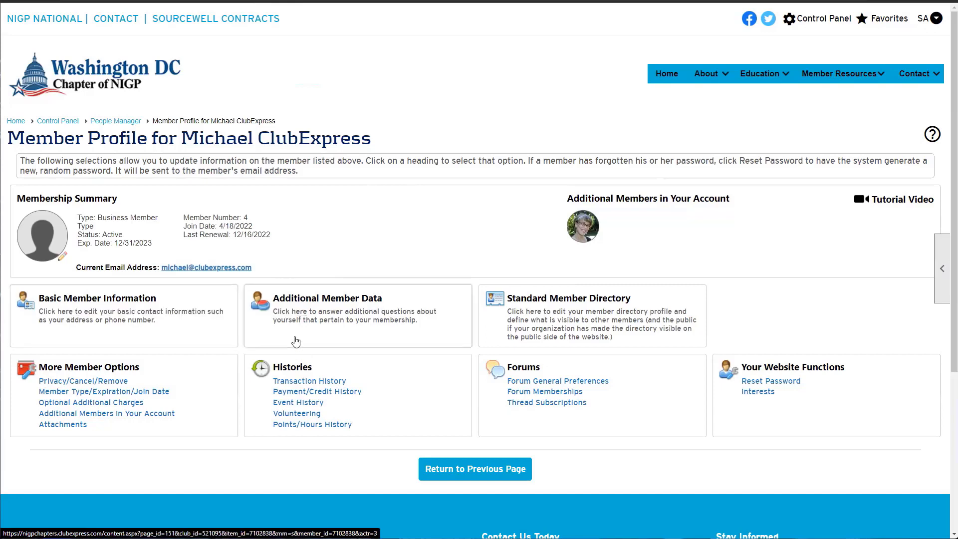
double_click(281, 372)
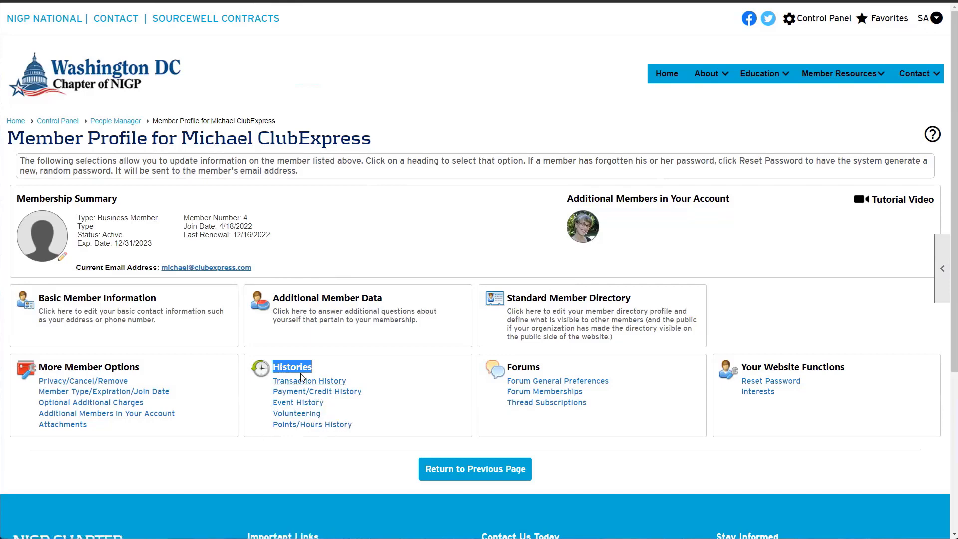
left_click(333, 372)
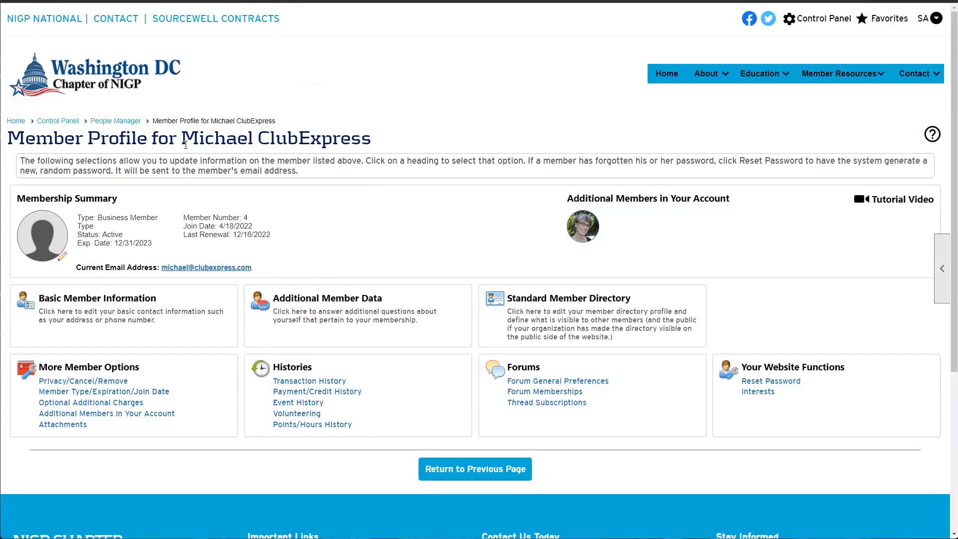
left_click_drag(185, 145, 373, 139)
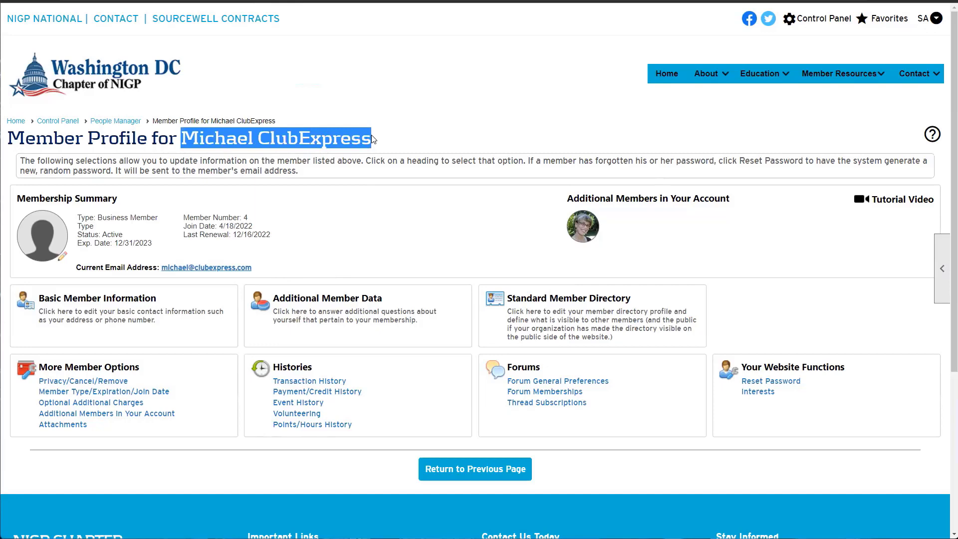
Open the member's Transaction History and highlight the 10.00 Misc. Charge row
left_click(319, 382)
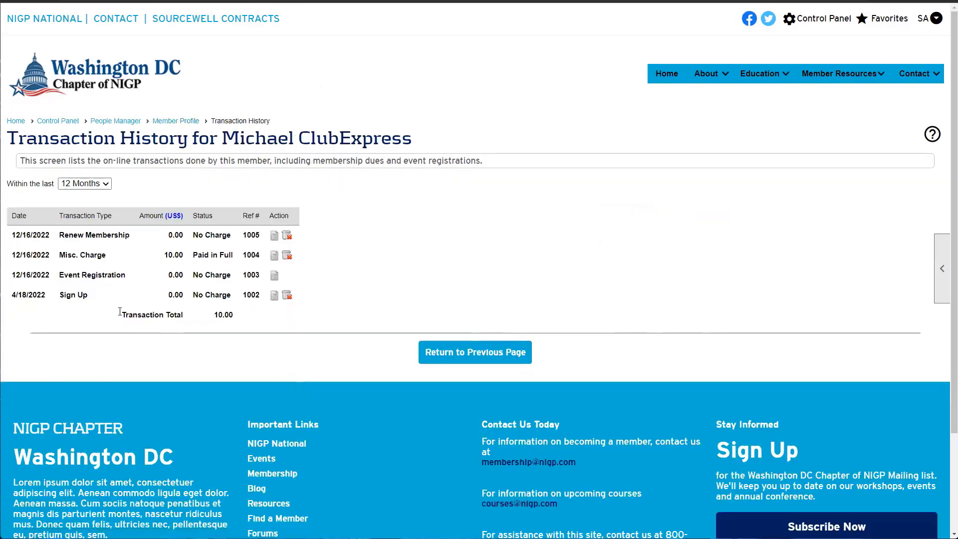
left_click_drag(36, 253, 195, 253)
left_click(195, 252)
Review the Misc. Charge receipt and its check payment receipt, then close both
left_click(274, 256)
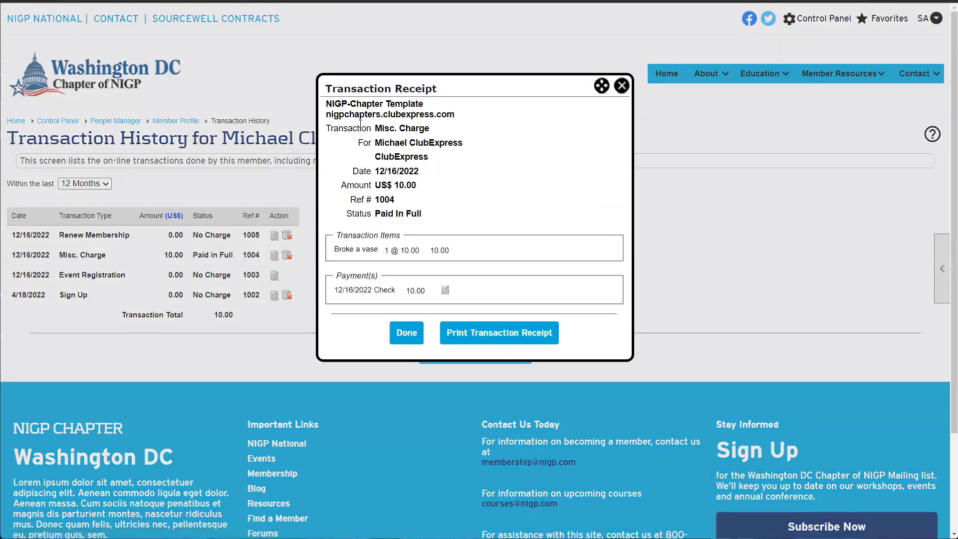
double_click(343, 248)
left_click_drag(341, 278, 408, 291)
left_click(445, 290)
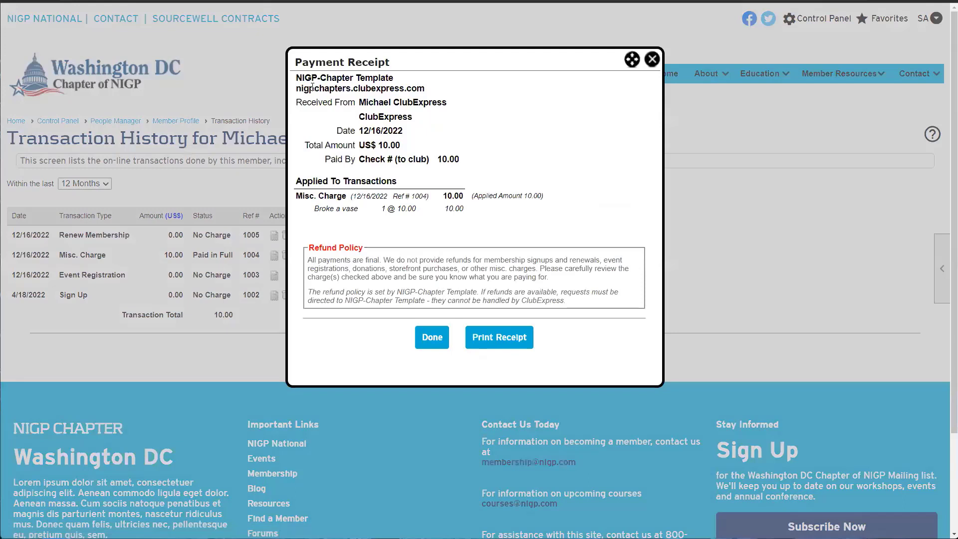
left_click_drag(296, 74, 488, 211)
left_click(487, 211)
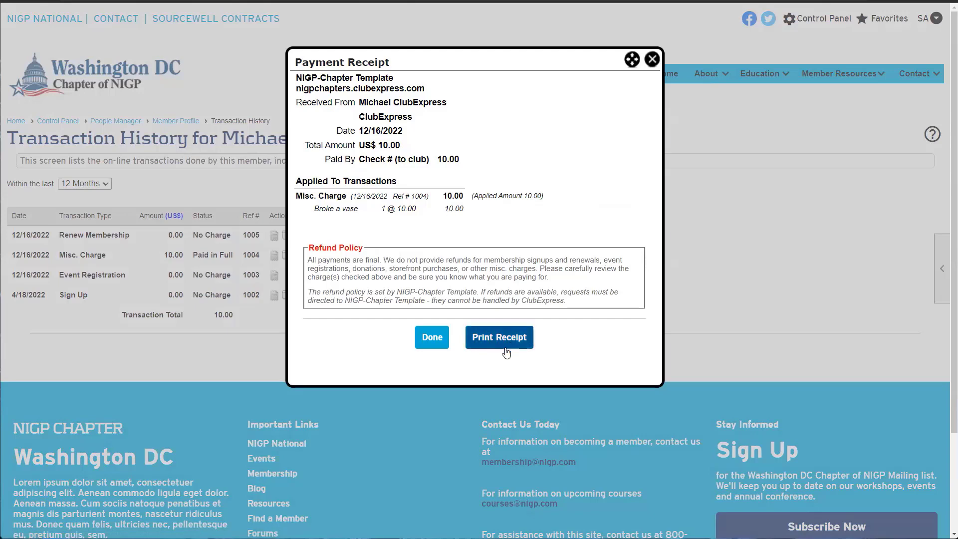
left_click(653, 59)
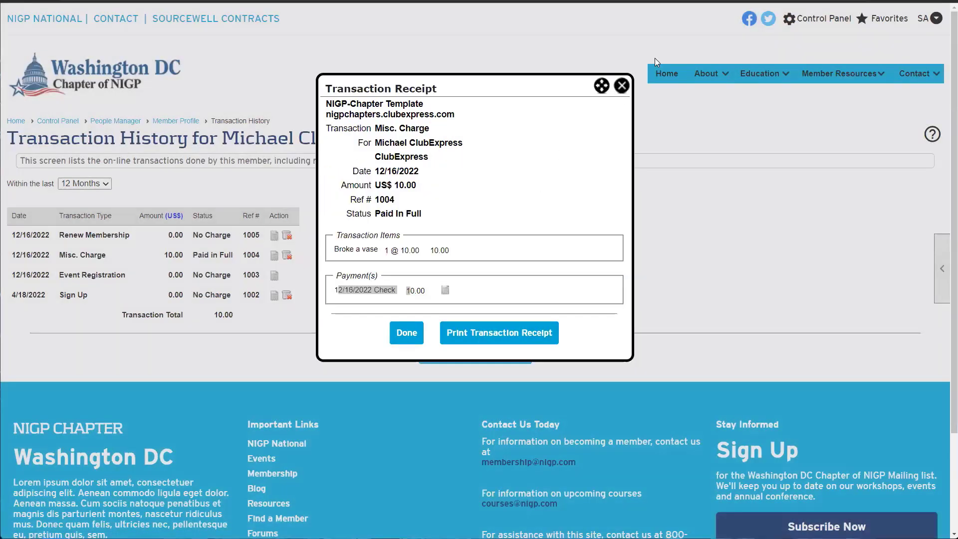
left_click(627, 86)
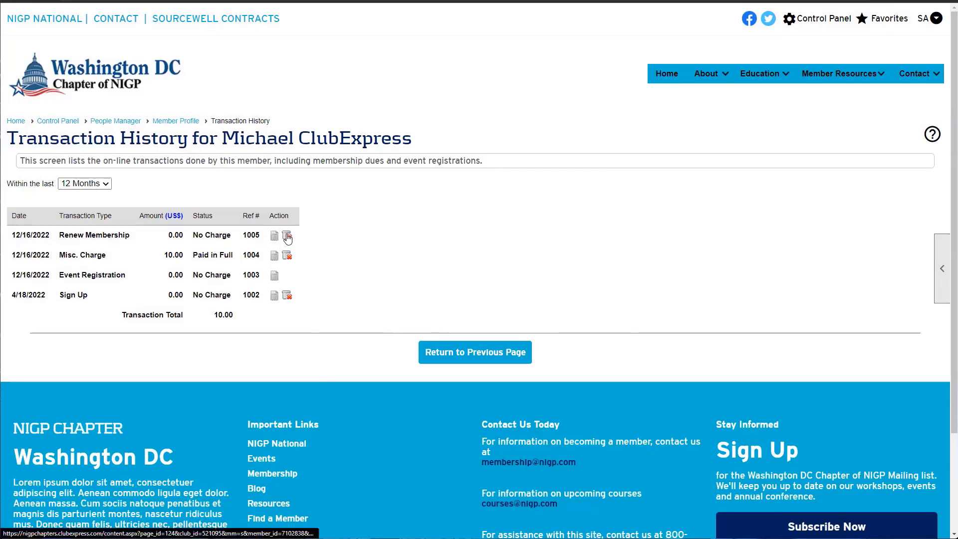
Delete the 10.00 Misc. Charge transaction outright
left_click_drag(32, 255, 212, 255)
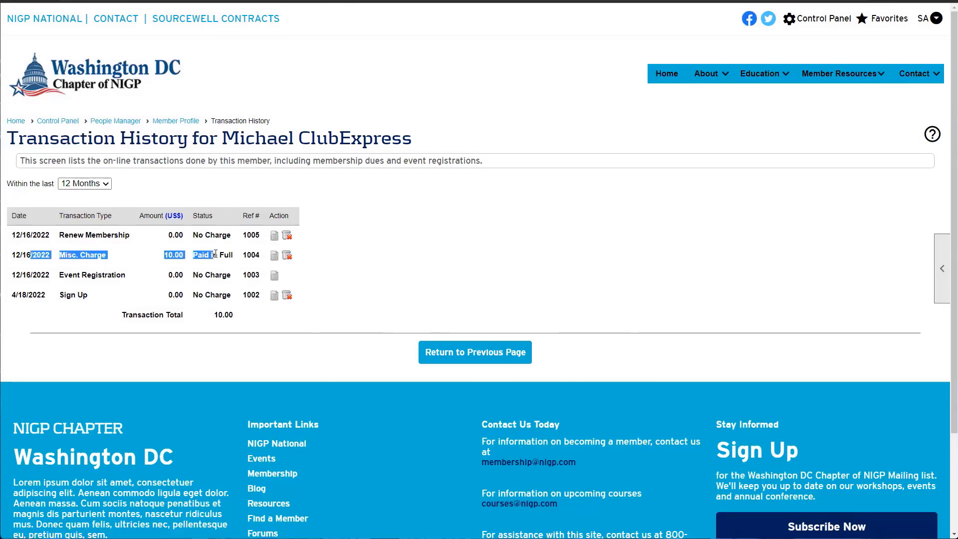
left_click(83, 254)
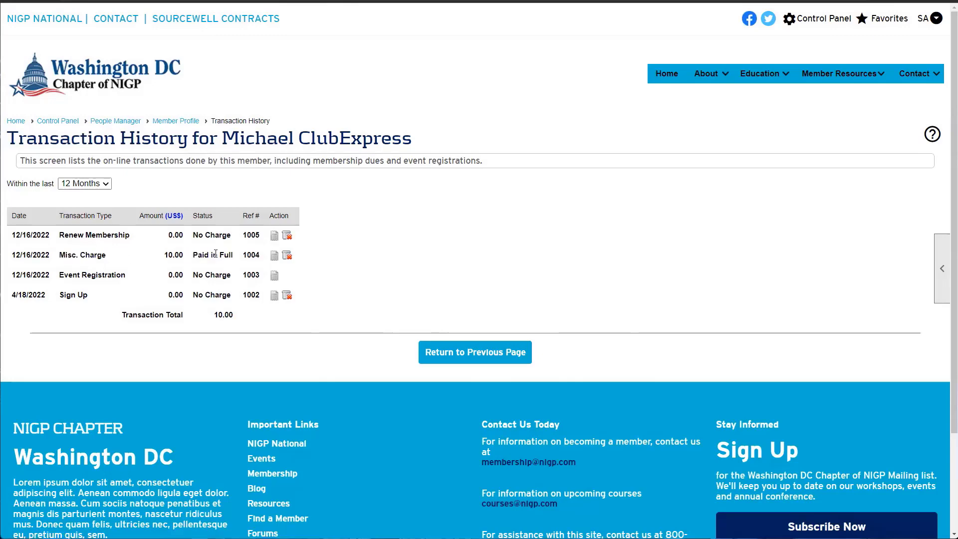
left_click(287, 256)
scroll(387, 273, "down", 1)
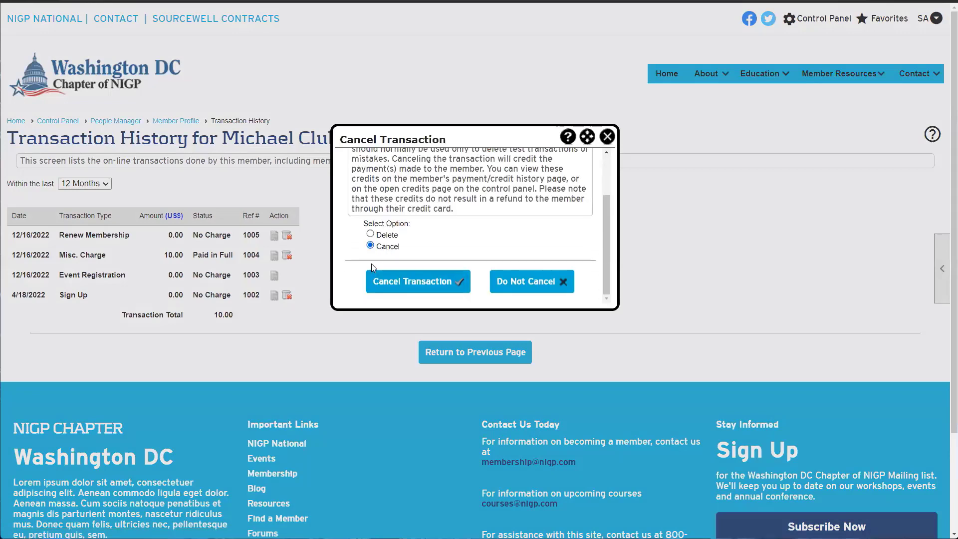
left_click(369, 233)
left_click(409, 282)
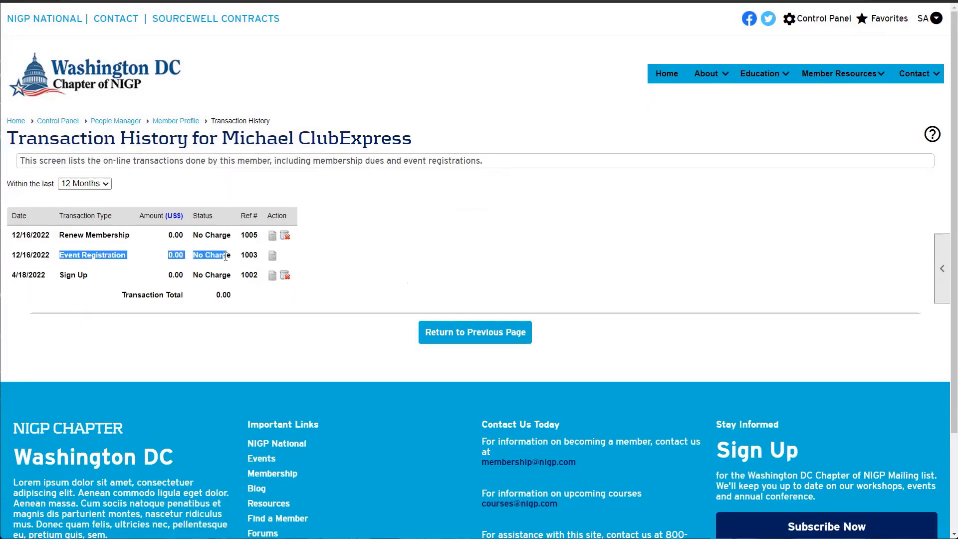
Back out of cancelling the Renew Membership transaction
left_click(286, 238)
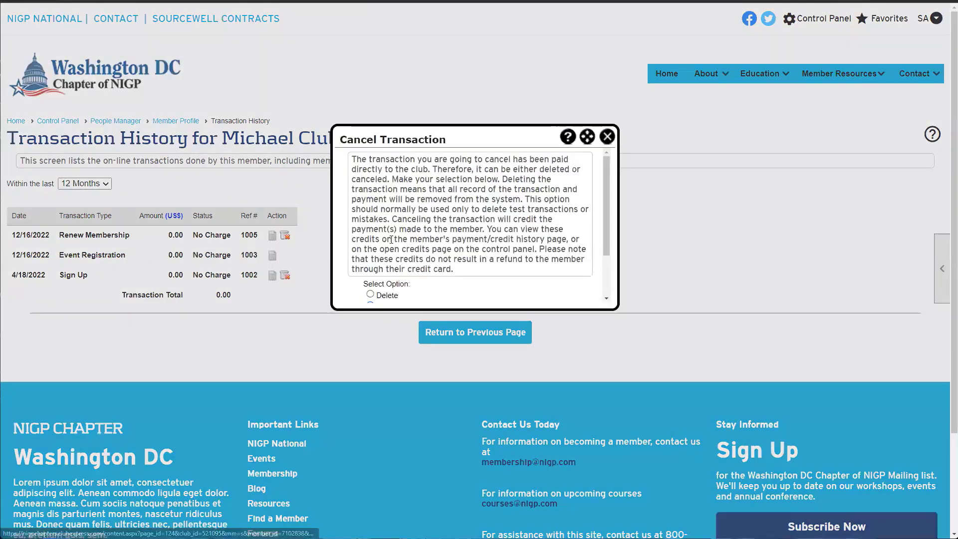
scroll(374, 239, "down", 1)
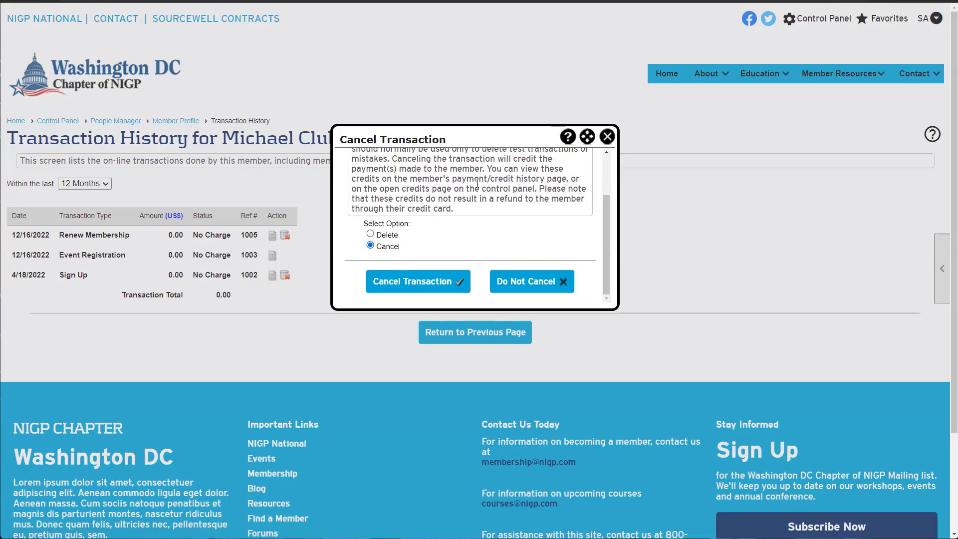
left_click(606, 136)
Highlight the table amounts and renewal row, then view and close the renewal receipt
left_click_drag(170, 235, 183, 283)
left_click(185, 283)
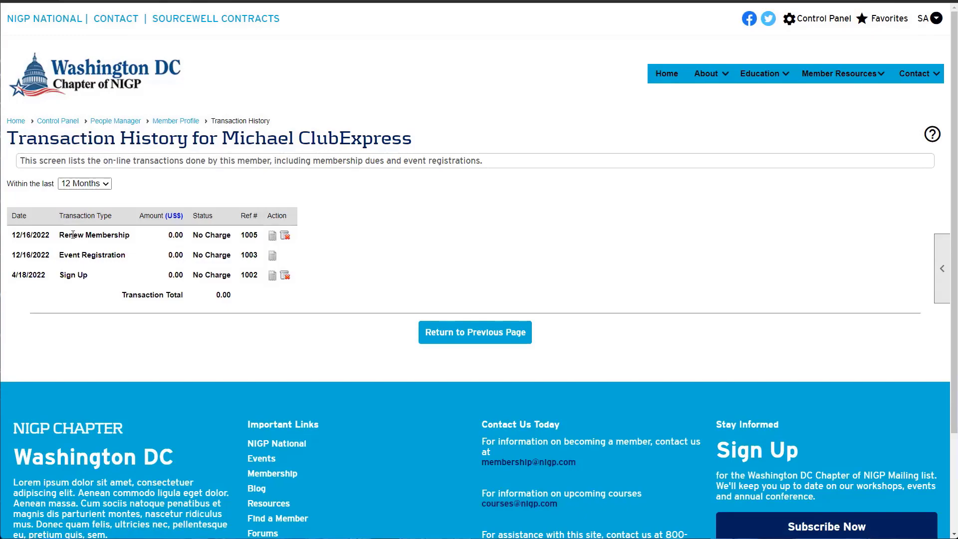
left_click_drag(78, 235, 194, 235)
left_click(194, 235)
left_click(272, 234)
scroll(378, 262, "down", 2)
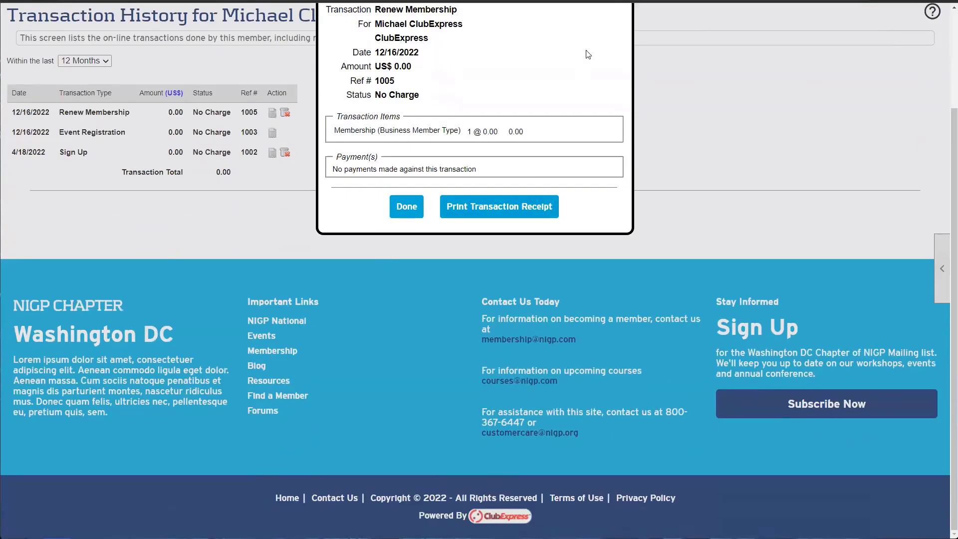
scroll(378, 262, "up", 2)
left_click(621, 90)
Leave renewal transaction 1005 uncancelled and return to the member's profile
left_click(285, 235)
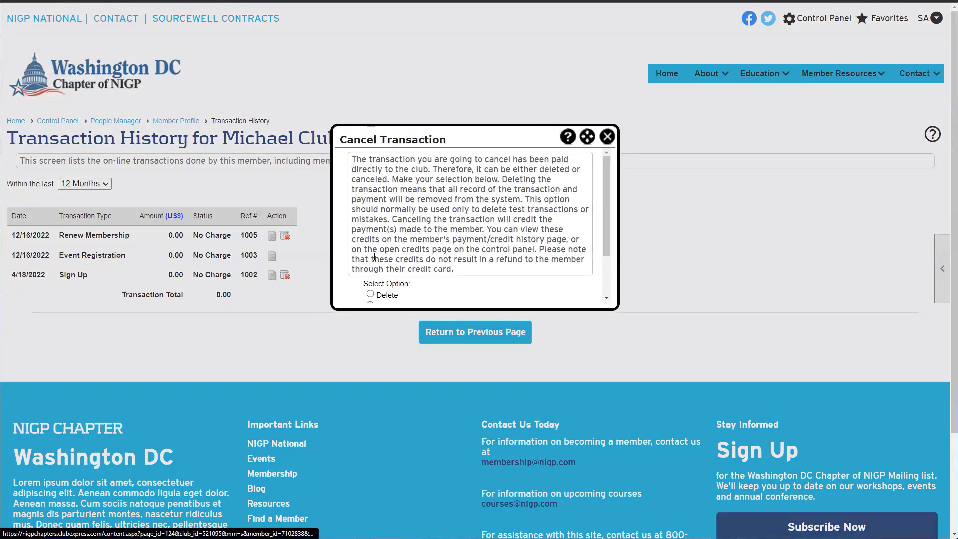
scroll(381, 264, "down", 2)
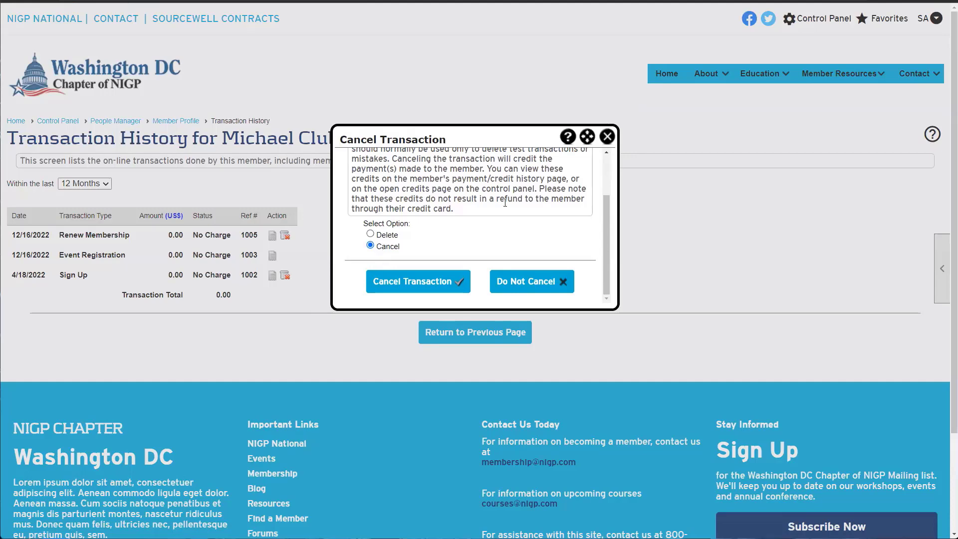
left_click(606, 136)
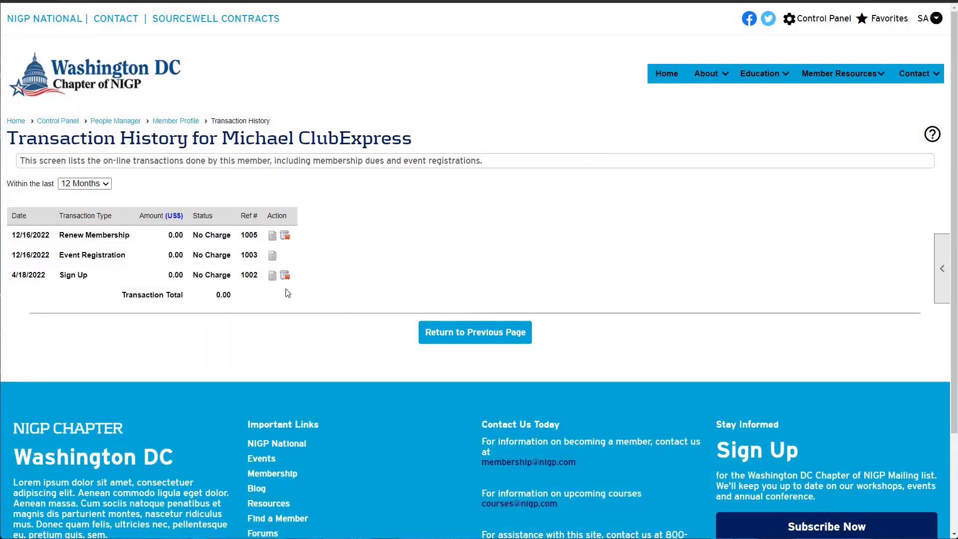
left_click(476, 331)
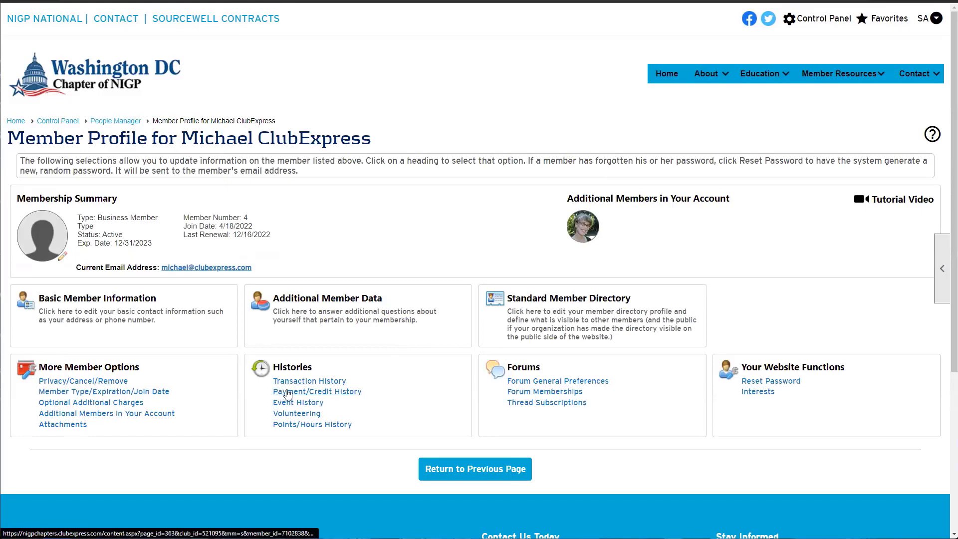
Open Payment/Credit History and point out the No payments found message
left_click(284, 392)
scroll(277, 379, "down", 2)
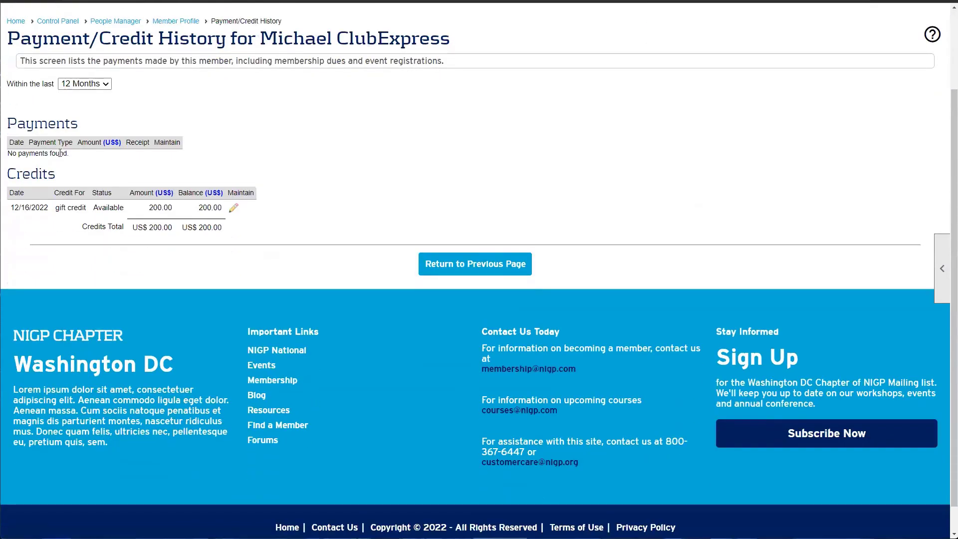
left_click_drag(75, 156, 101, 125)
left_click(46, 156)
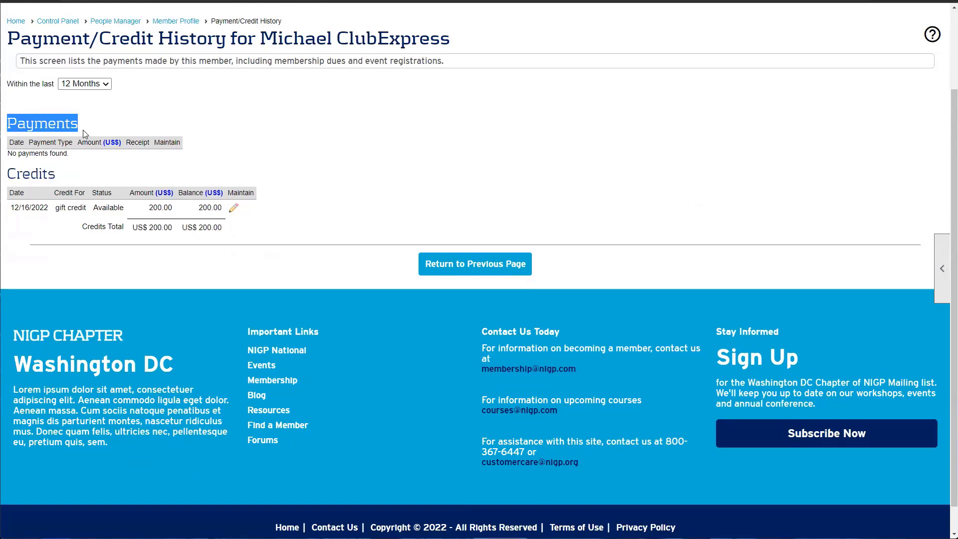
left_click_drag(100, 160, 67, 179)
left_click(9, 161)
left_click(66, 177)
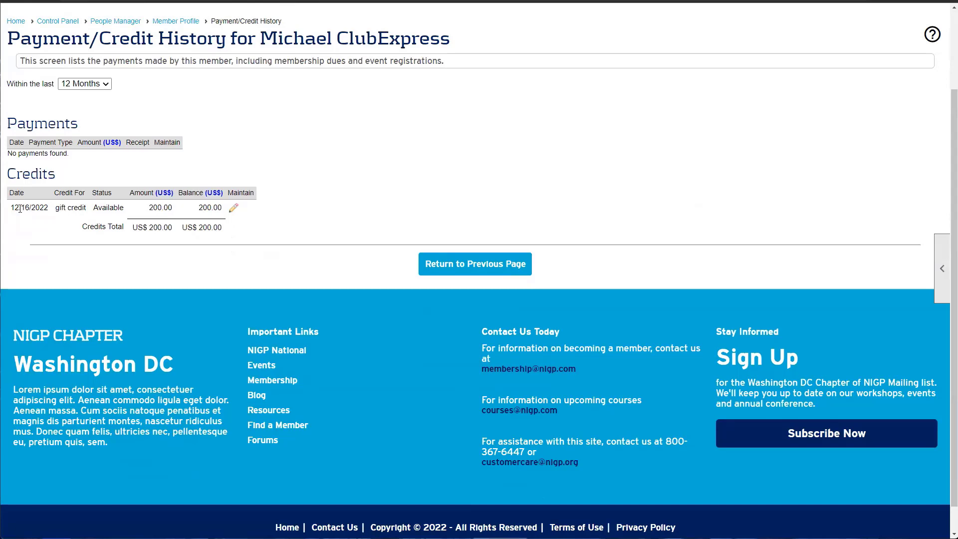
Highlight the 200.00 gift credit row, its Amount, Balance and the Credits Total
left_click_drag(26, 210, 213, 228)
left_click(164, 210)
left_click(213, 227)
left_click_drag(149, 208, 168, 207)
mouse_move(199, 207)
left_mouse_down()
mouse_move(221, 207)
mouse_move(204, 208)
left_mouse_up()
left_click(220, 208)
left_click_drag(198, 208, 218, 208)
left_click_drag(149, 208, 201, 194)
left_click(218, 211)
left_click(220, 218)
Edit the 200.00 gift credit, set Select Action to Refund, and save
left_click(234, 208)
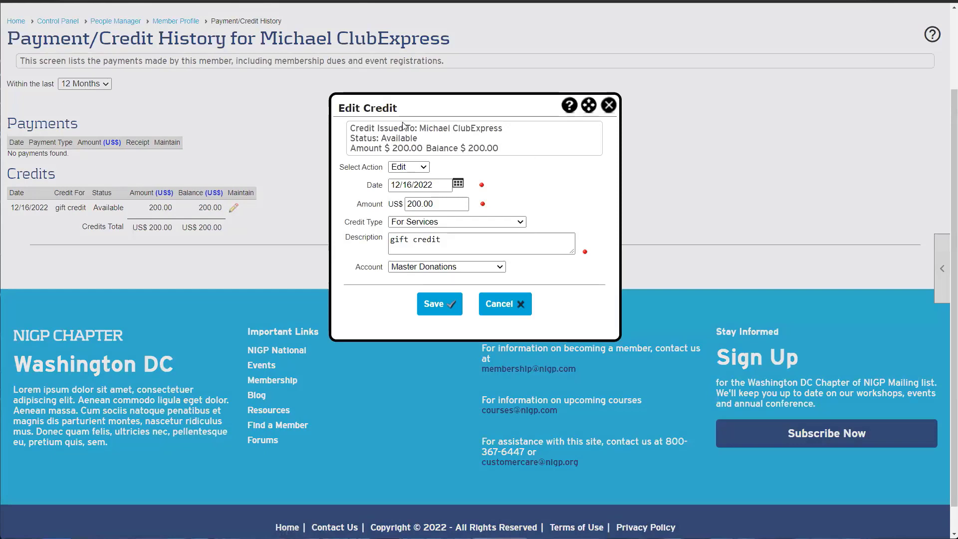
left_click(396, 170)
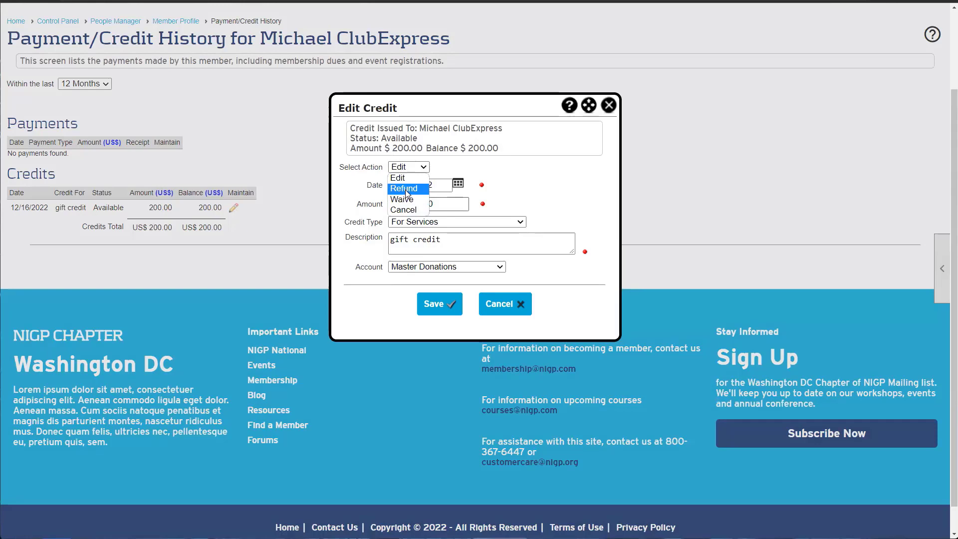
left_click(405, 189)
left_click_drag(377, 190, 542, 196)
left_click(542, 195)
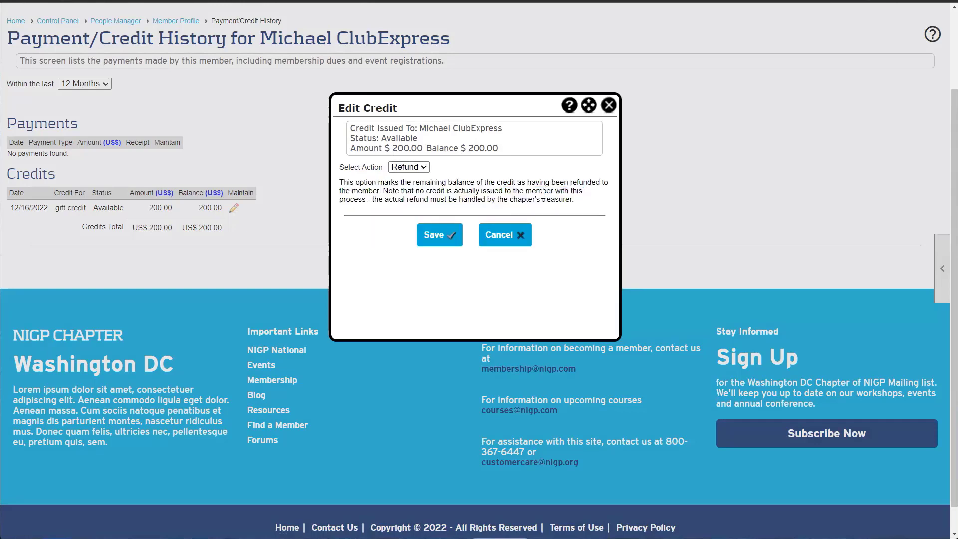
left_click(441, 238)
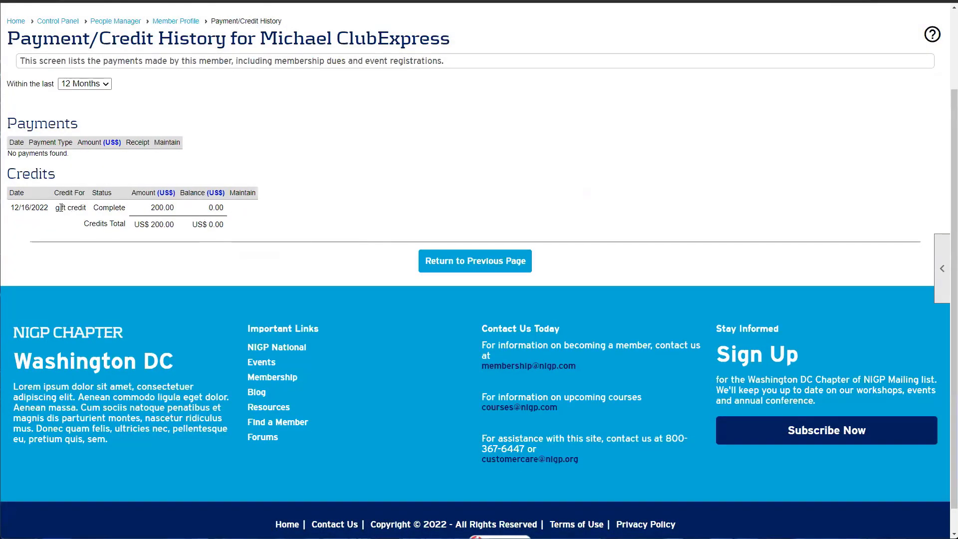
Highlight the credit's new Complete status and the Credits Total row
left_click_drag(57, 208, 315, 216)
left_click(101, 208)
double_click(106, 206)
left_click(316, 216)
left_click_drag(81, 227, 231, 228)
left_click(234, 230)
View the member's Event History, highlighting the Points entry, then return to the profile
left_click(421, 261)
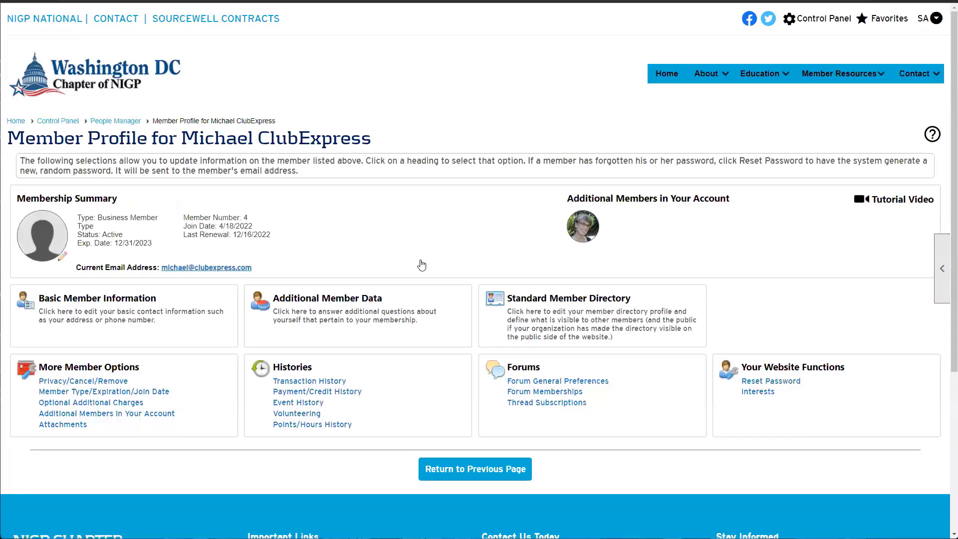
left_click(297, 403)
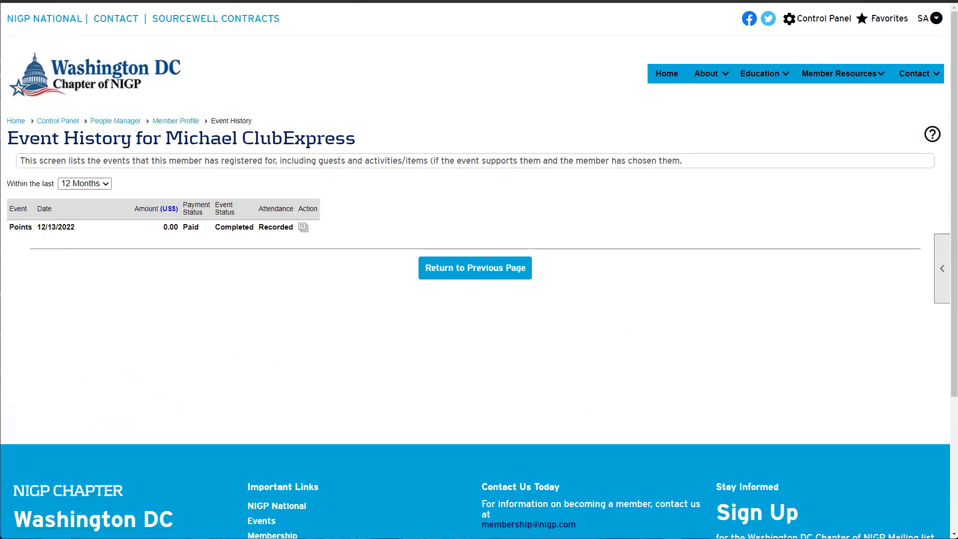
left_click_drag(6, 229, 186, 227)
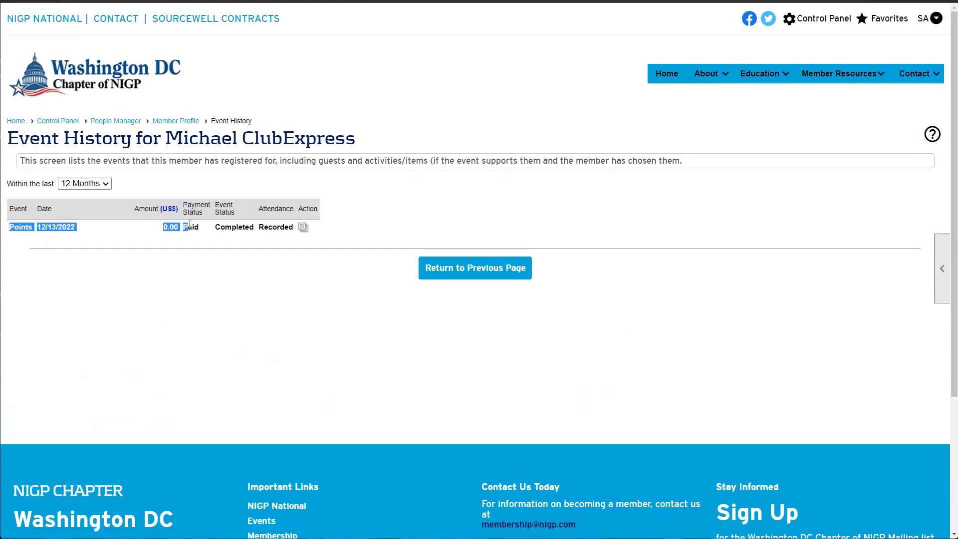
left_click(459, 267)
scroll(228, 305, "down", 1)
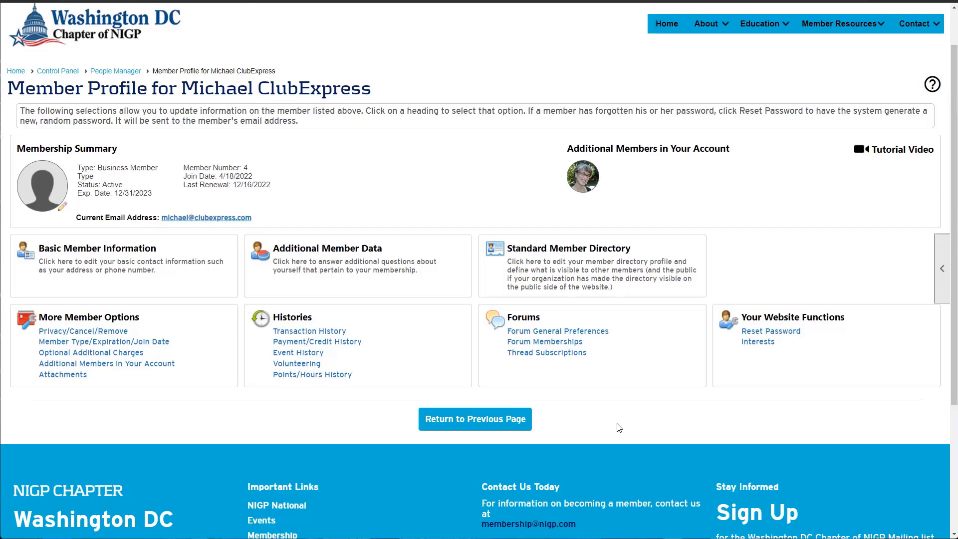
Return to People Manager and start a new sign-up with the Individual membership type
left_click(497, 413)
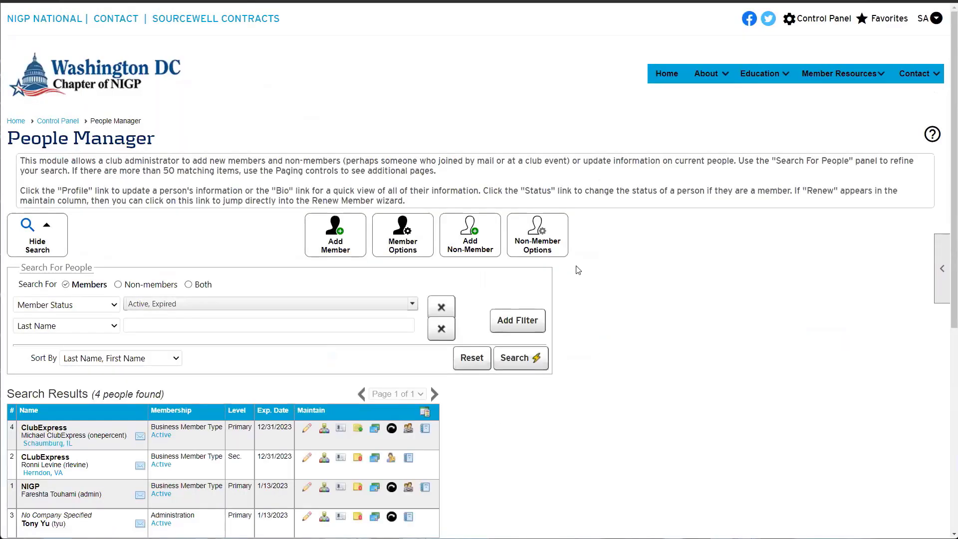
left_click(821, 22)
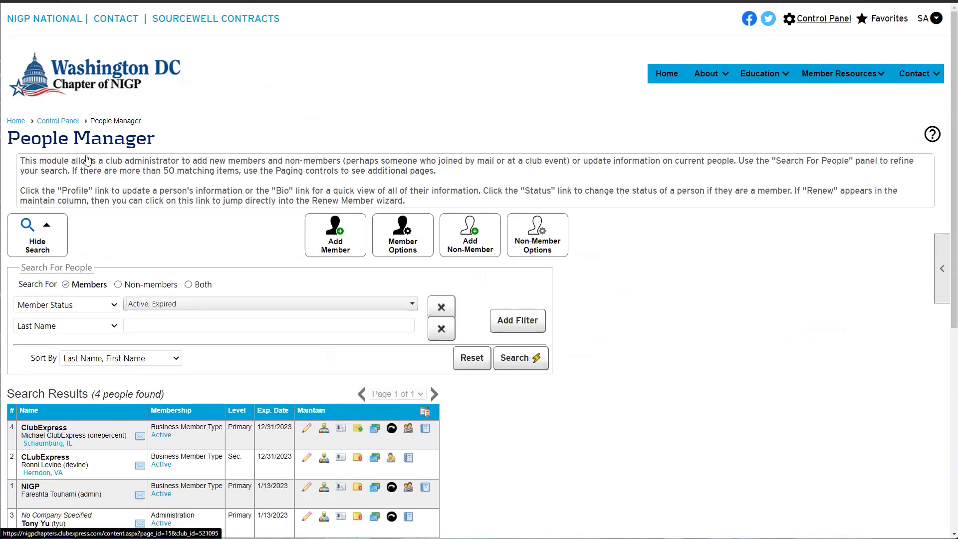
left_click(58, 154)
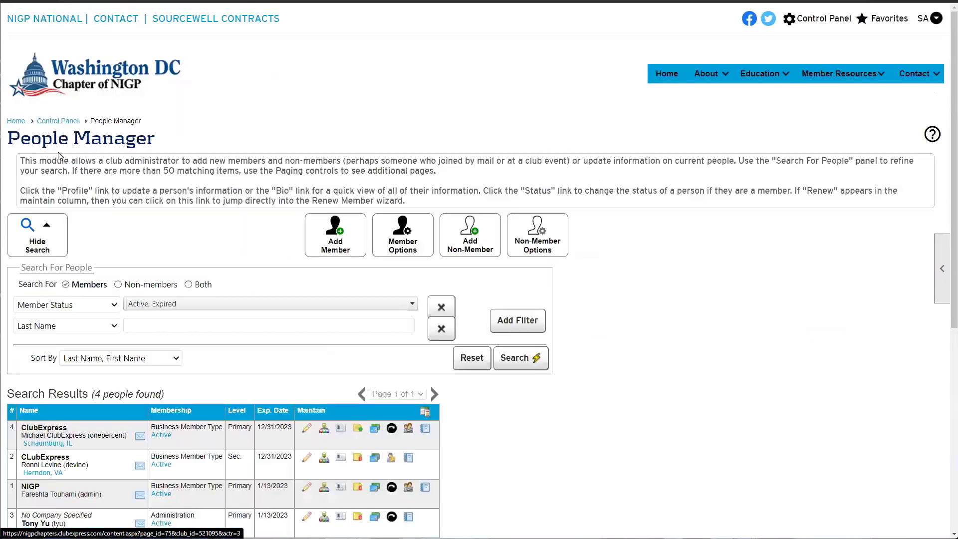
left_click(324, 247)
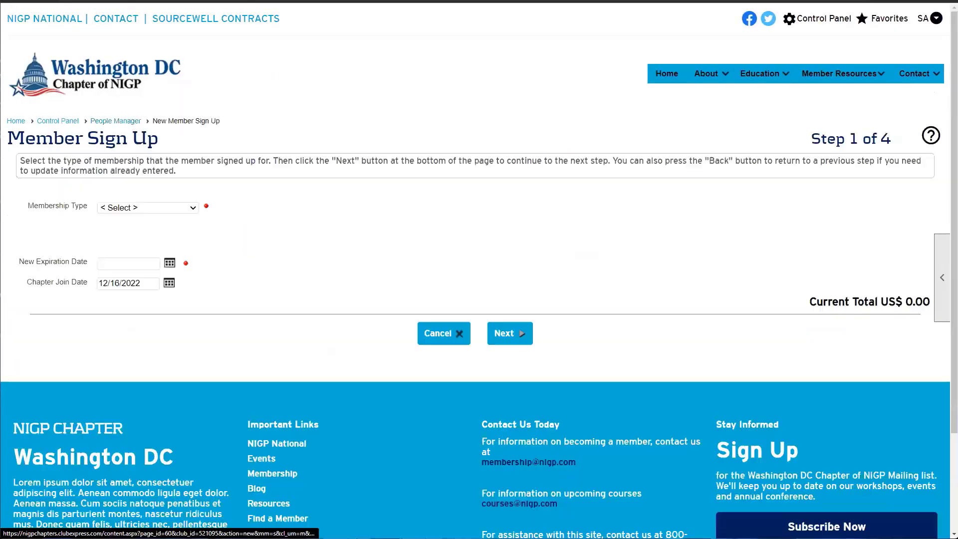
left_click(162, 209)
left_click(128, 273)
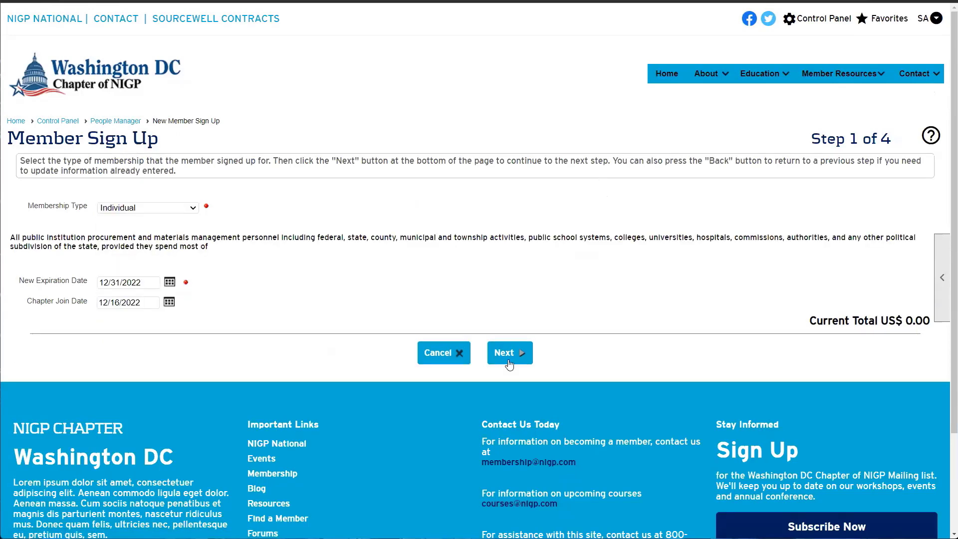
left_click(504, 334)
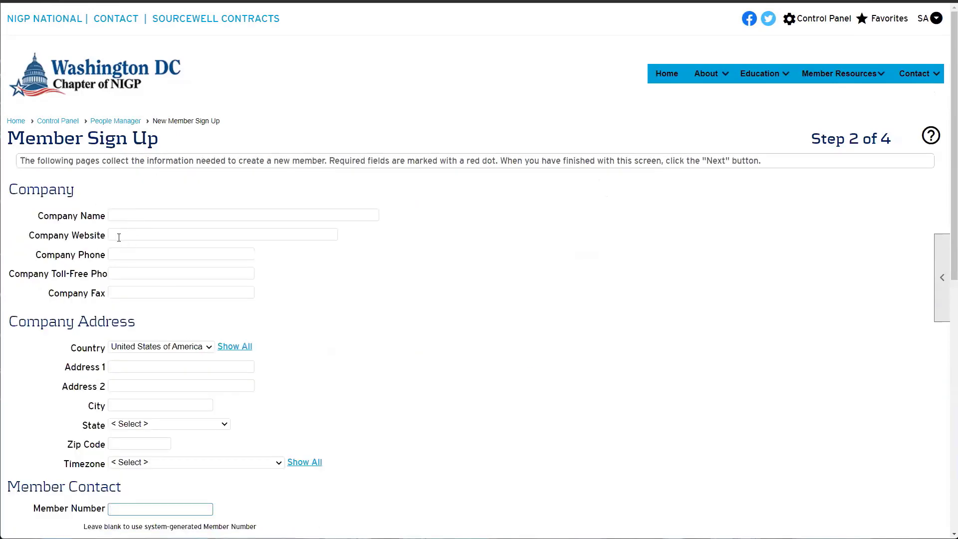
Enter first name 'Test' and last name 'Member', then dismiss the leave warning to stay
scroll(131, 270, "down", 7)
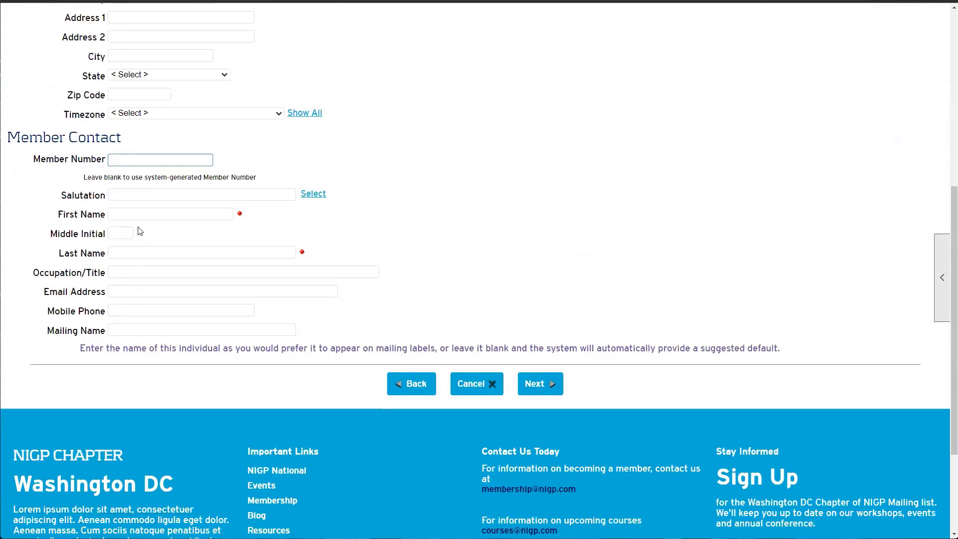
left_click(138, 219)
type("Test")
key("Tab")
key("Tab")
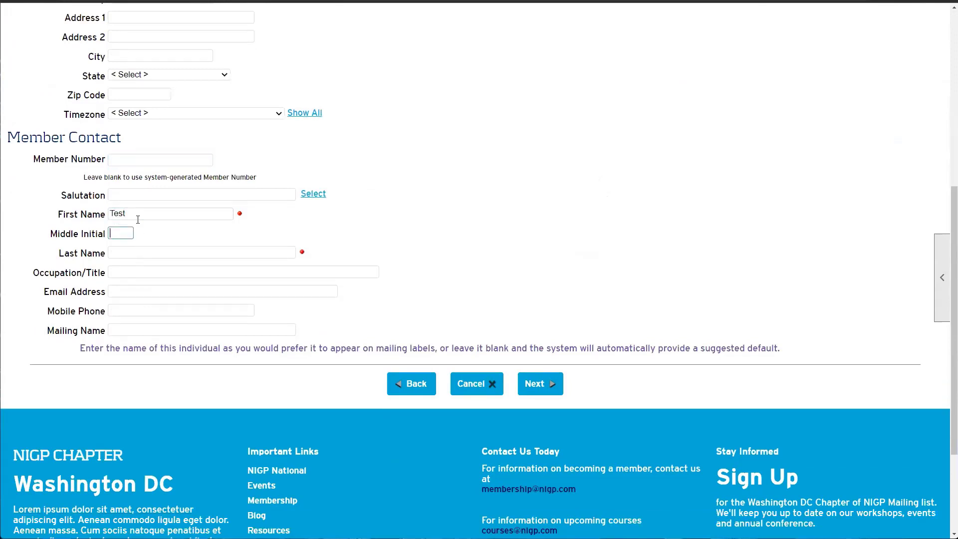
type("Memebr")
key("BackSpace")
key("BackSpace")
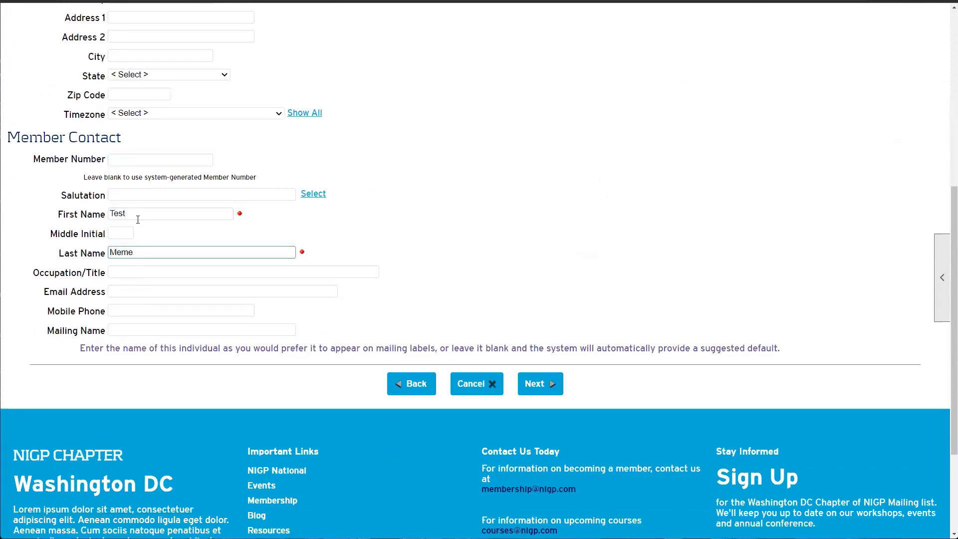
type("er")
key("BackSpace")
key("BackSpace")
key("BackSpace")
key("BackSpace")
type("mber")
left_click(117, 288)
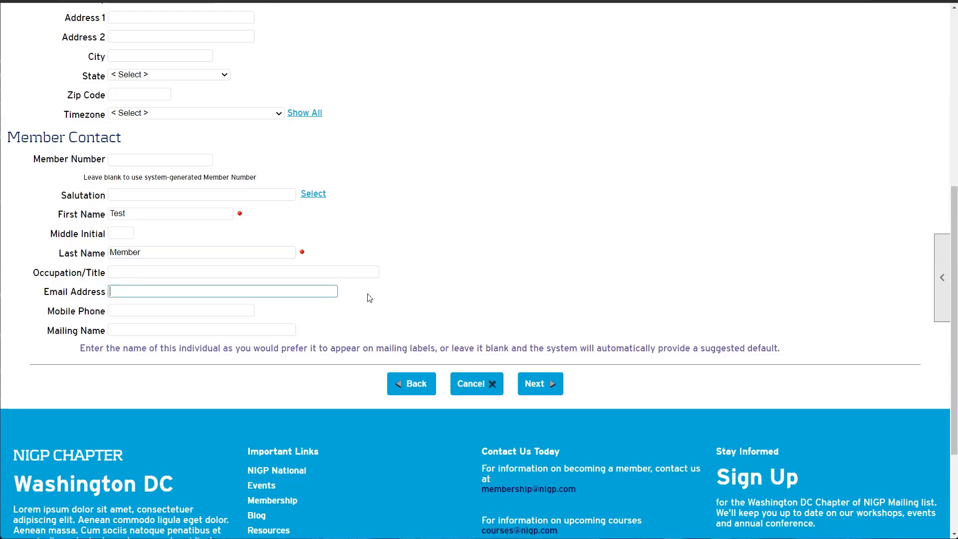
left_click(486, 386)
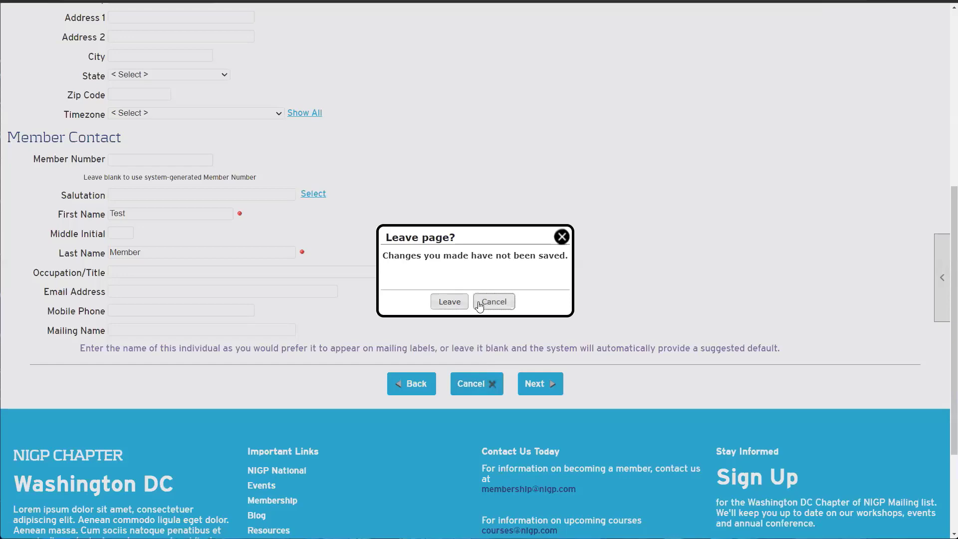
left_click(561, 237)
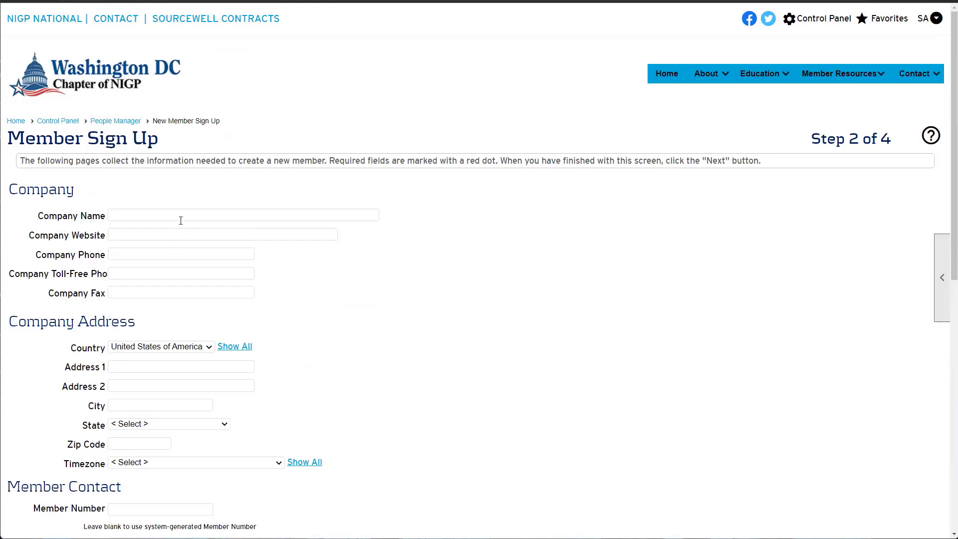
Leave the unsaved sign-up and open People Manager from the Control Panel
left_click(823, 18)
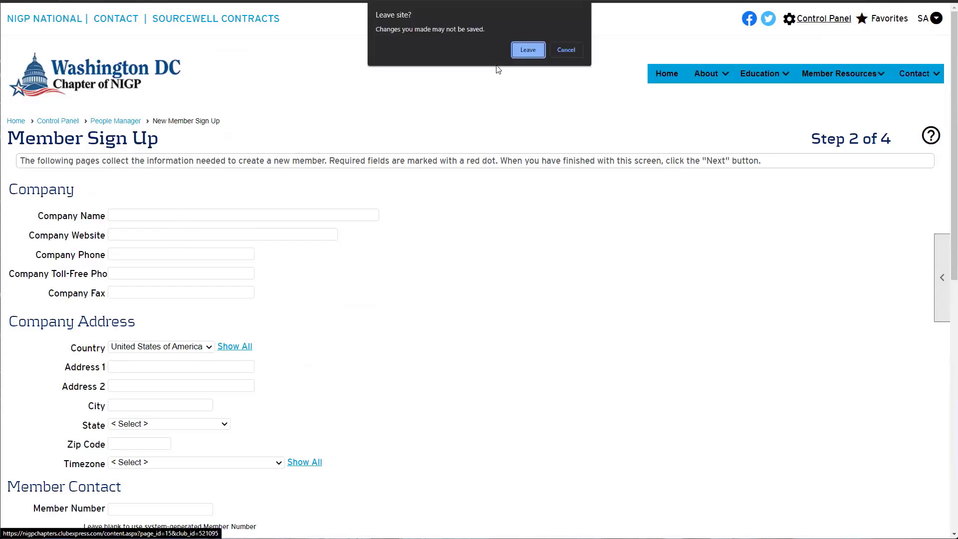
left_click(528, 50)
scroll(132, 204, "down", 2)
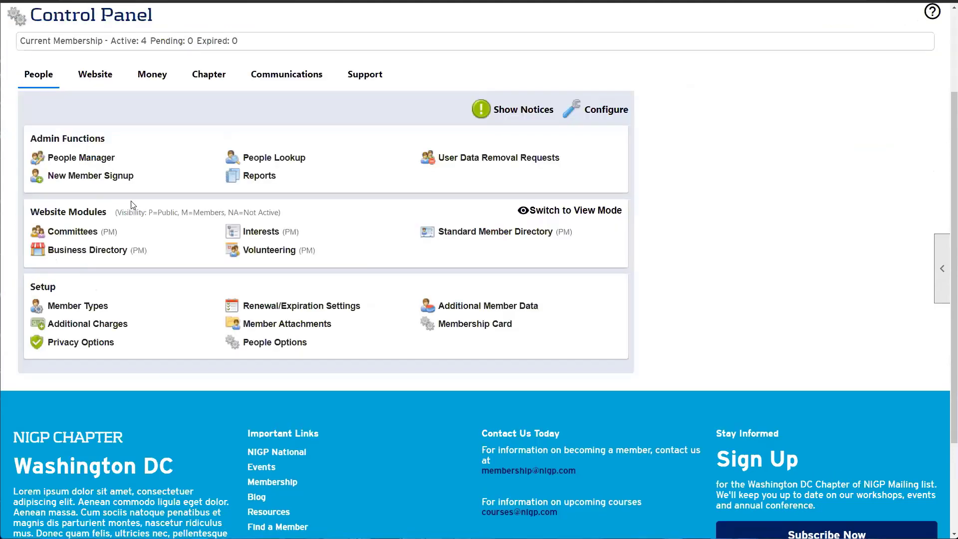
left_click(70, 158)
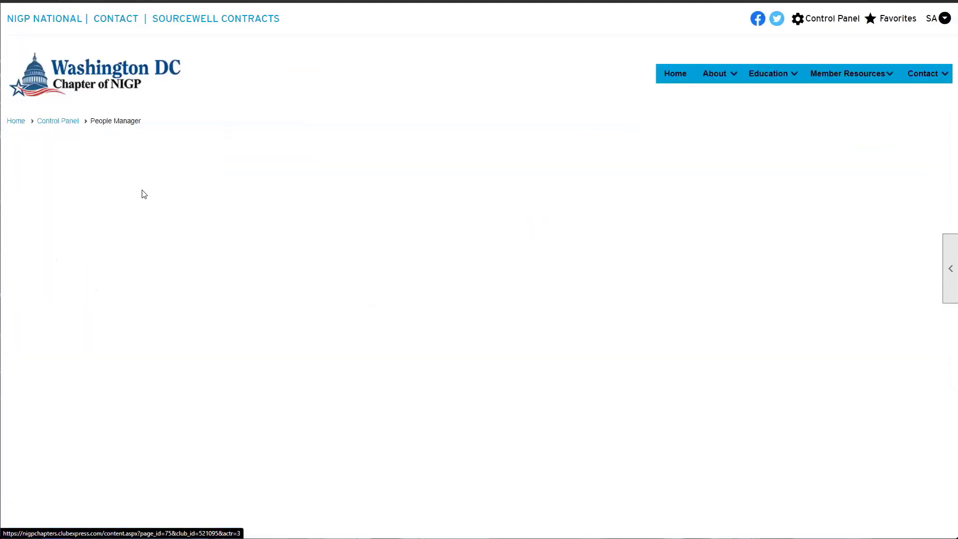
Drop the row-4 ClubExpress primary member with the reason Test Account
scroll(142, 197, "down", 4)
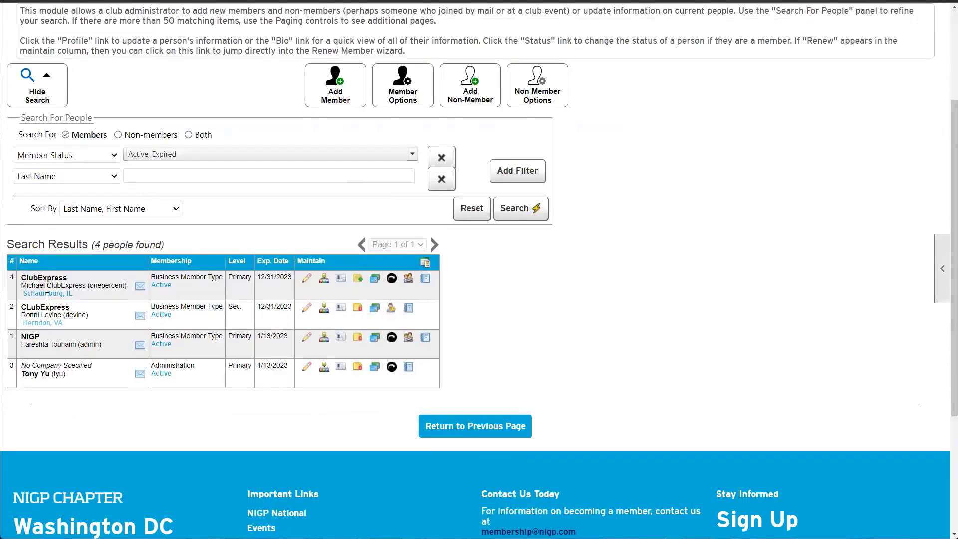
left_click_drag(27, 285, 107, 281)
left_click(102, 286)
left_click(161, 284)
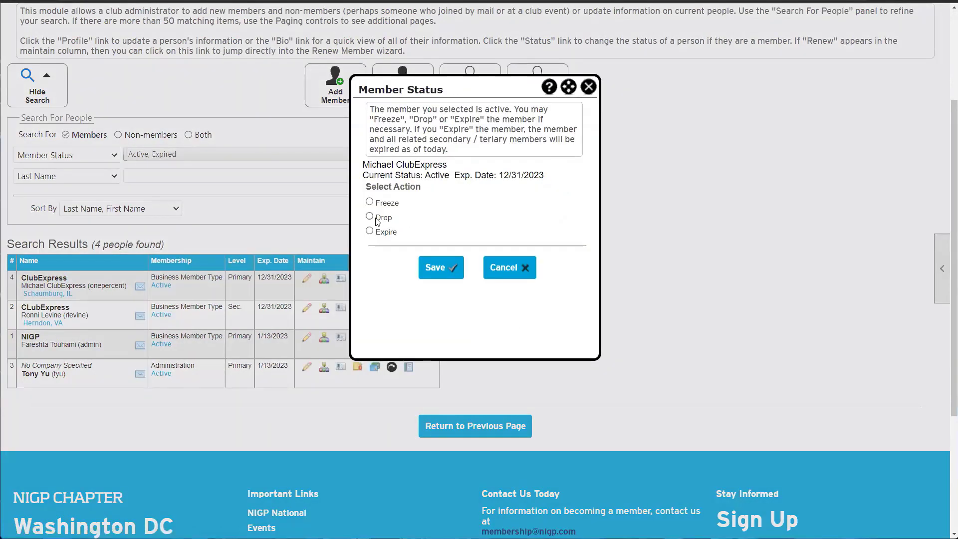
left_click(375, 218)
left_click(441, 318)
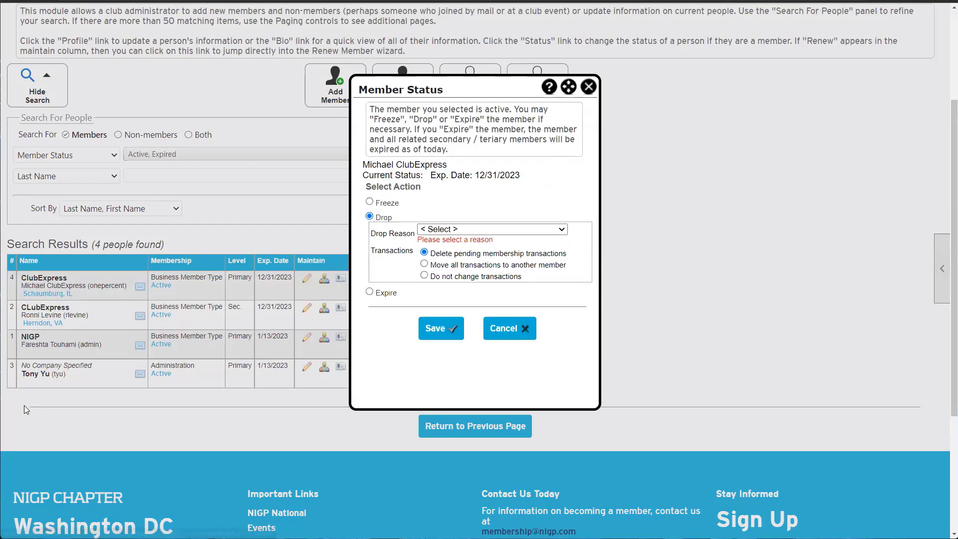
left_click(457, 229)
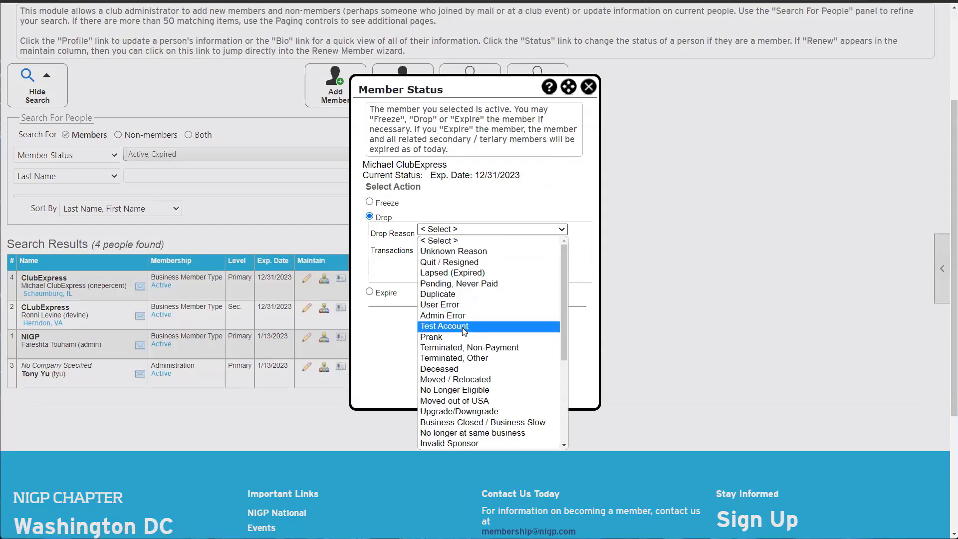
left_click(463, 326)
left_click(440, 318)
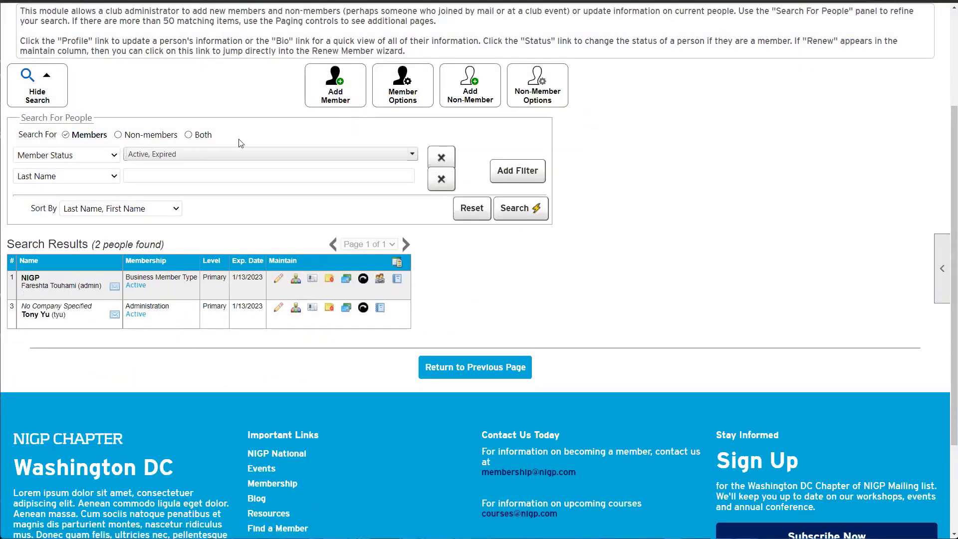
left_click(333, 154)
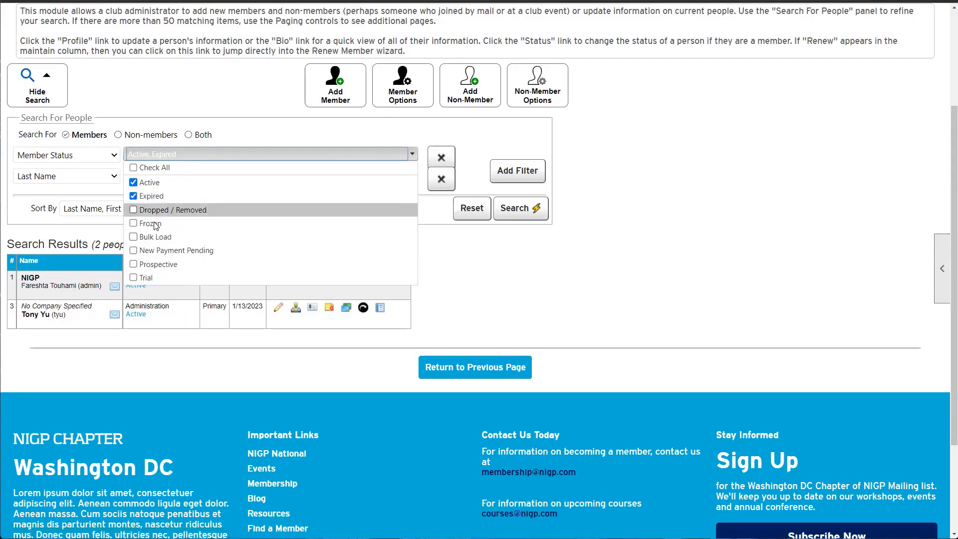
Filter Member Status to Dropped / Removed only, without Active or Expired, and search
left_click(156, 212)
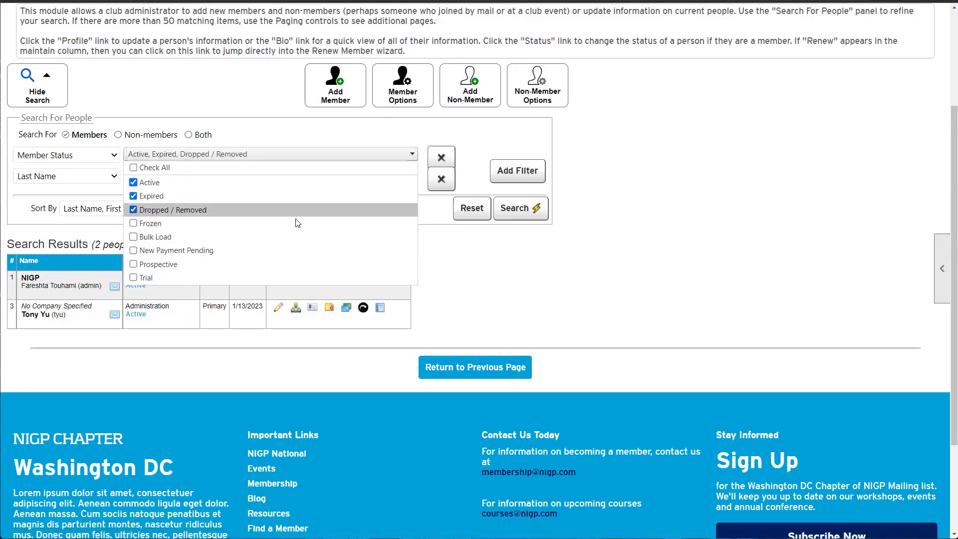
left_click(235, 197)
left_click(235, 184)
left_click(481, 208)
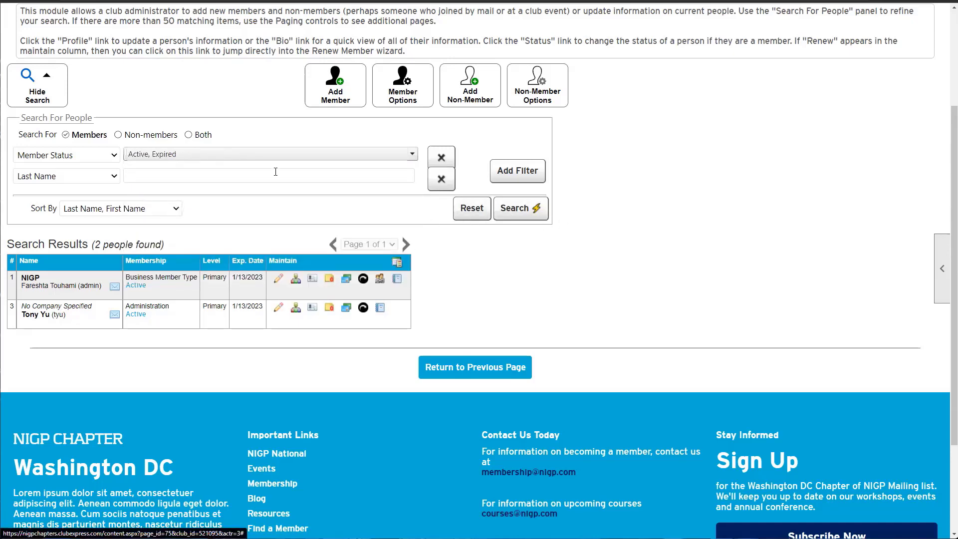
left_click(210, 154)
left_click(149, 196)
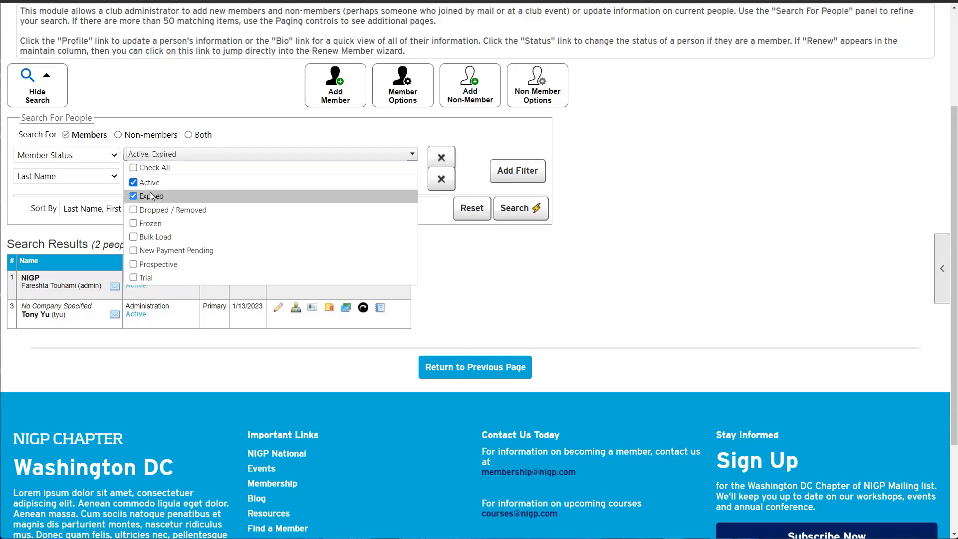
left_click(150, 182)
left_click(164, 210)
left_click(491, 239)
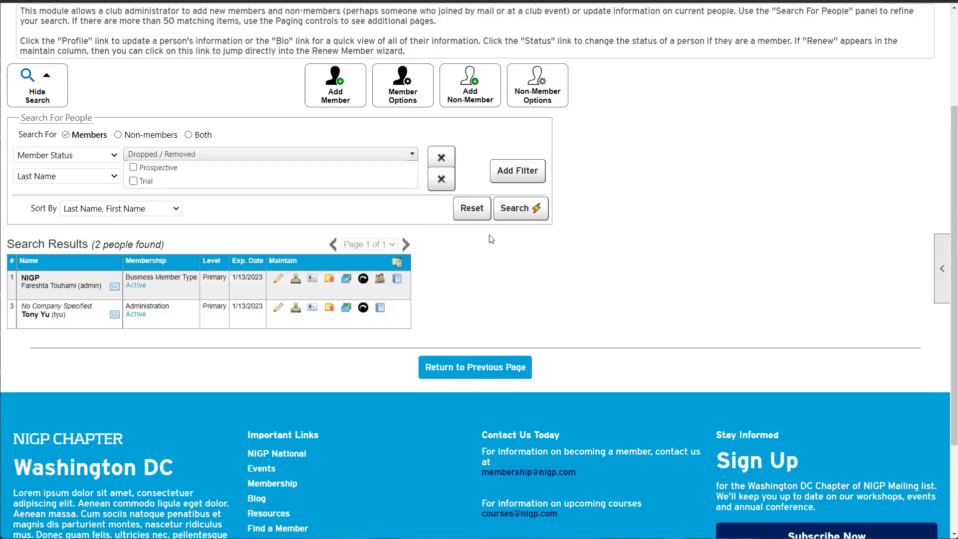
left_click(520, 207)
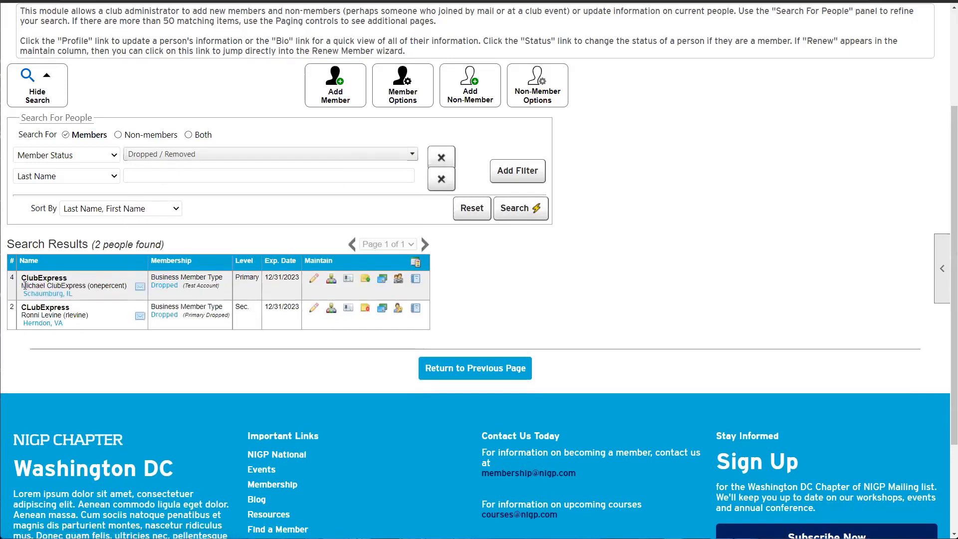
Highlight the two dropped members' names and the Primary Dropped note
left_click_drag(24, 285, 102, 285)
left_click(101, 285)
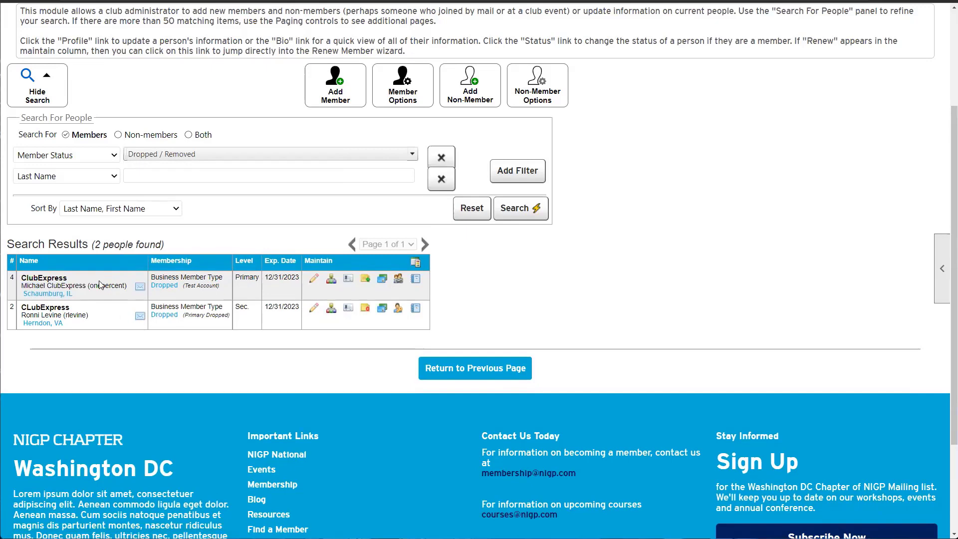
left_click_drag(91, 314, 25, 313)
left_click_drag(194, 331, 219, 317)
left_click_drag(65, 285, 20, 281)
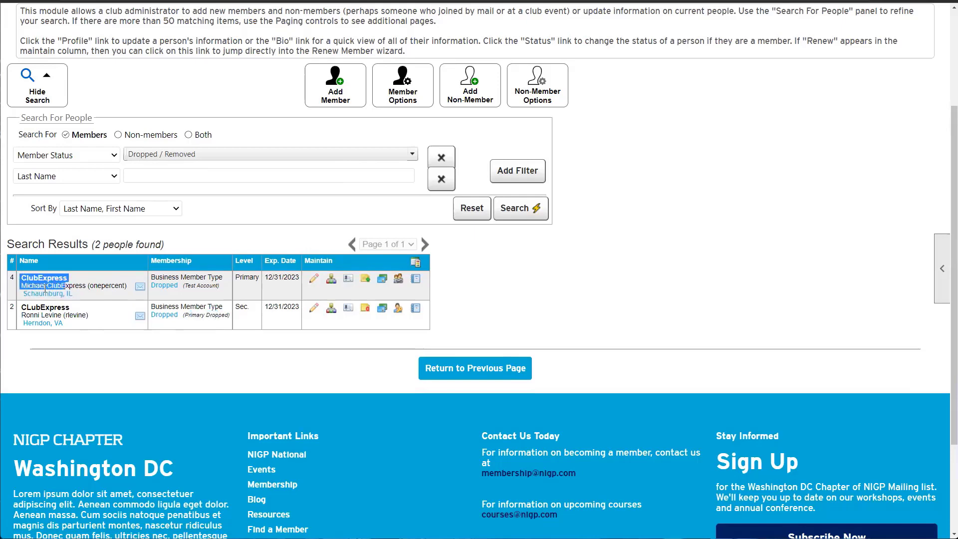
left_click_drag(98, 286, 52, 285)
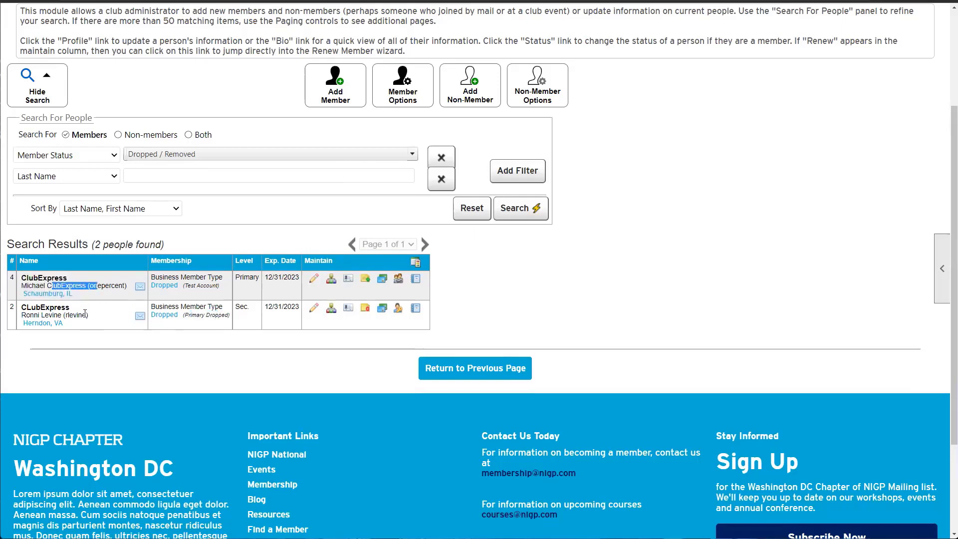
left_click_drag(85, 314, 46, 315)
left_click(219, 329)
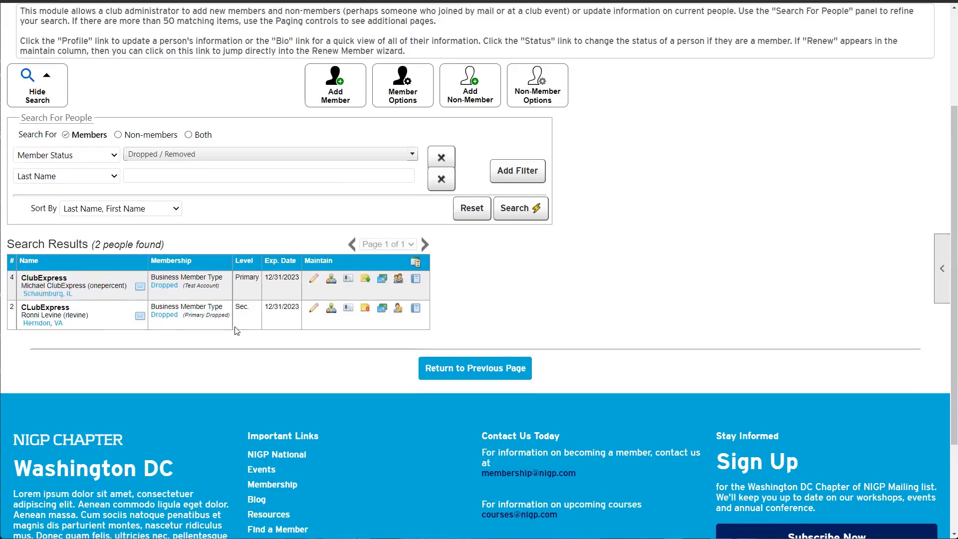
left_click(167, 285)
Reinstate the dropped member, save, and re-run the Active, Expired member search
left_click(393, 229)
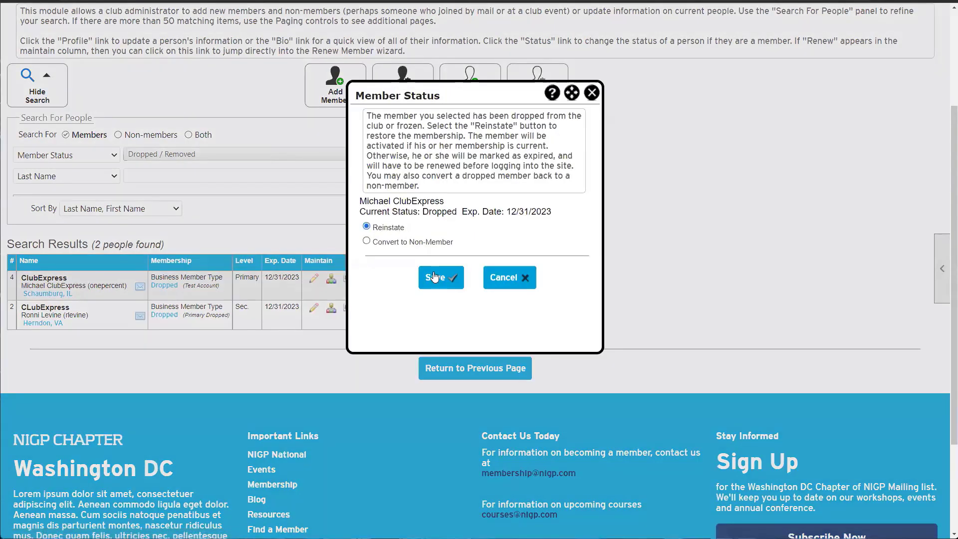
left_click(435, 277)
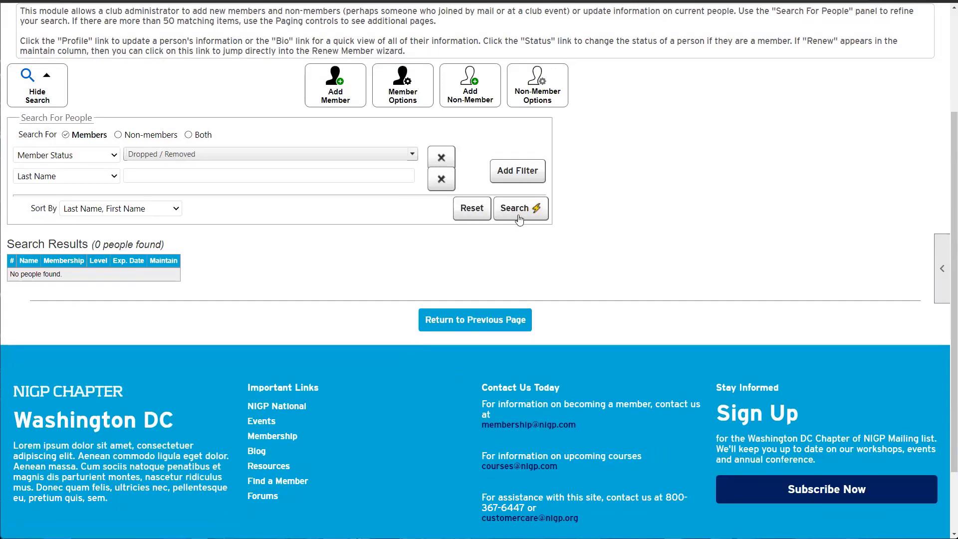
left_click(519, 218)
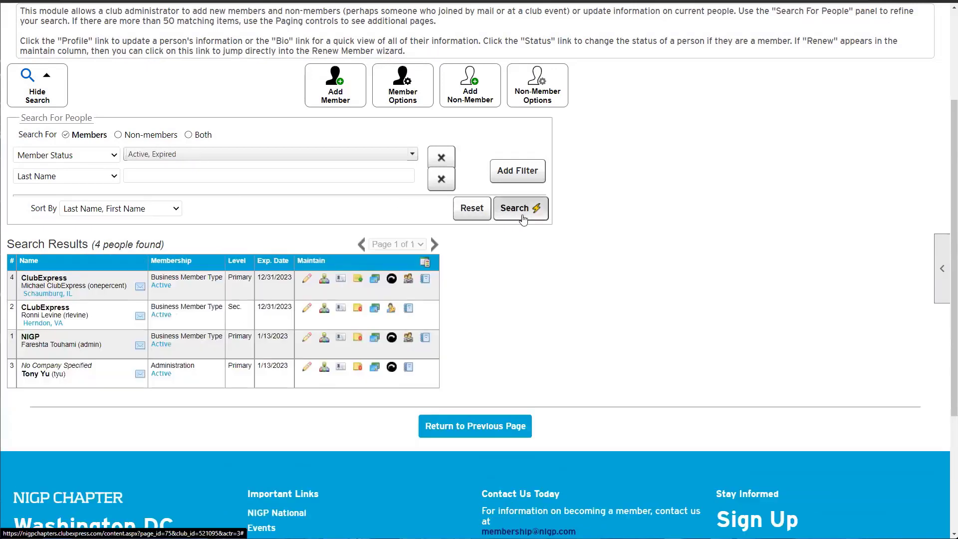
Check the four listed members, viewing the row-4 member's membership status without changing it
left_click_drag(122, 317, 10, 279)
left_click(95, 324)
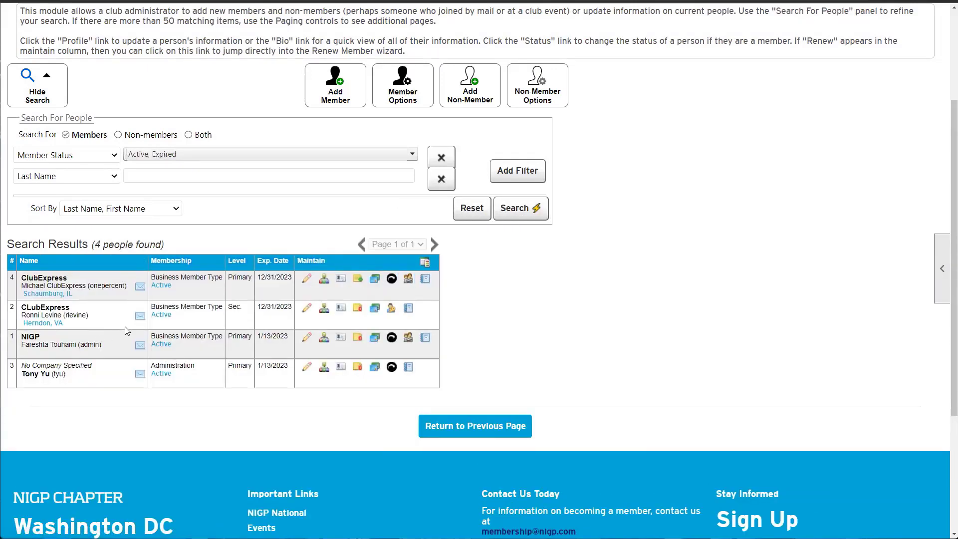
left_click(169, 286)
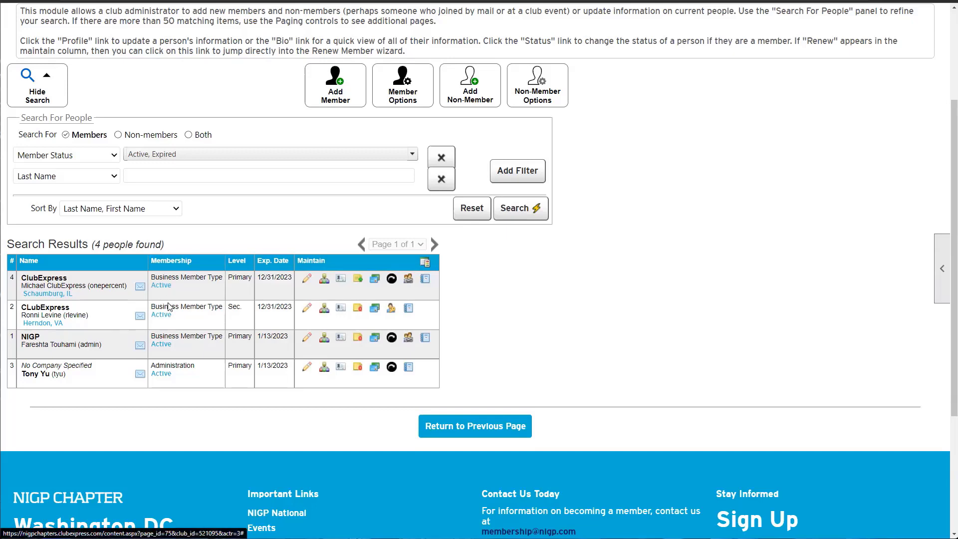
left_click(589, 87)
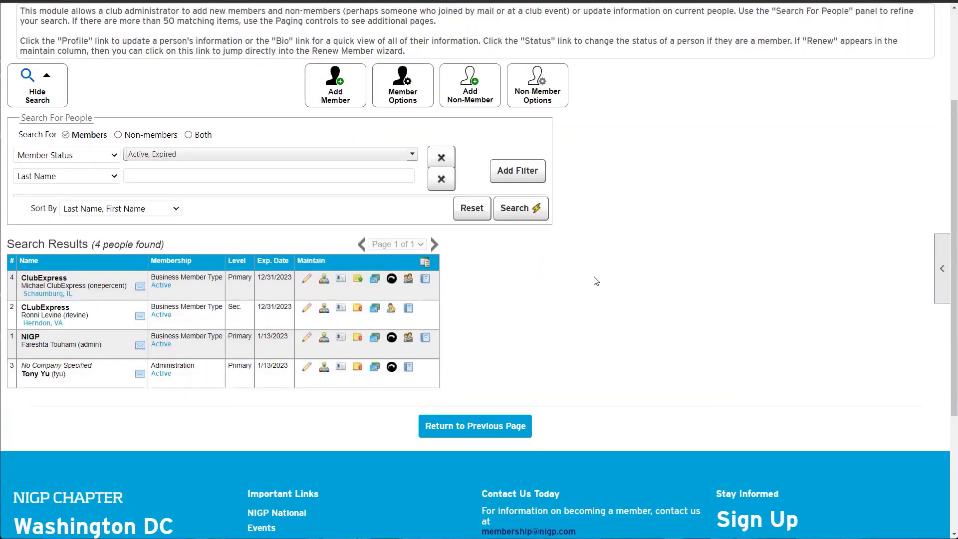